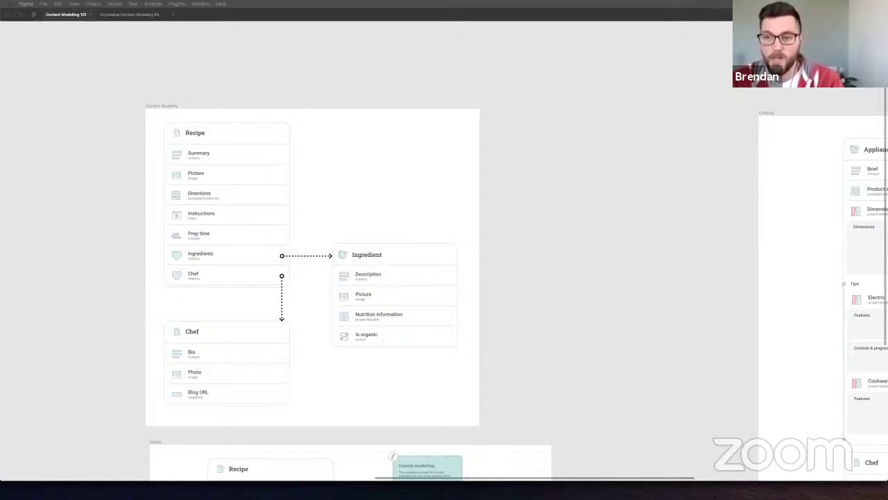
Examine the Recipe, Chef and Ingredient shapes and their relations in the Content Modeling frame
scroll(284, 189, left, 3)
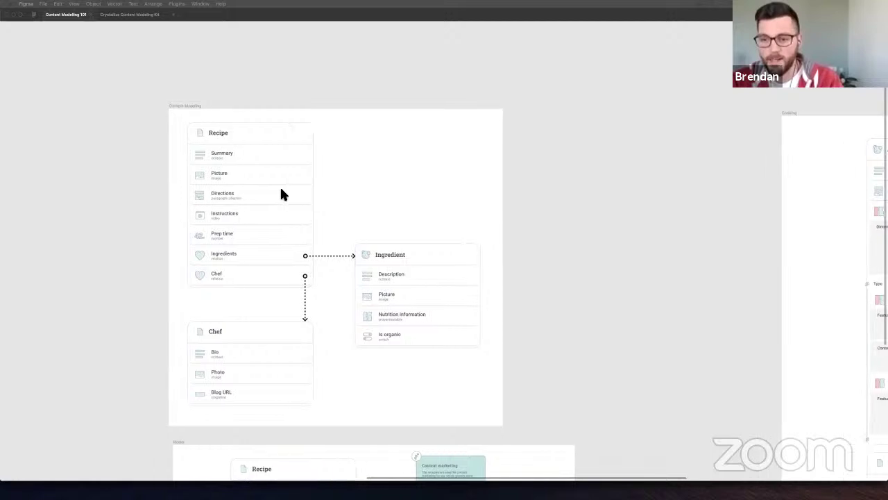
scroll(219, 215, up, 5)
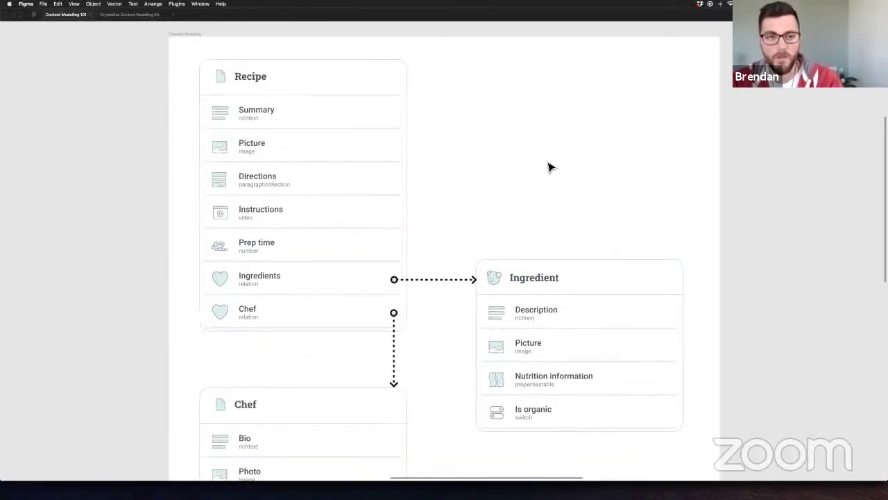
scroll(515, 194, down, 3)
drag(515, 194, 521, 191)
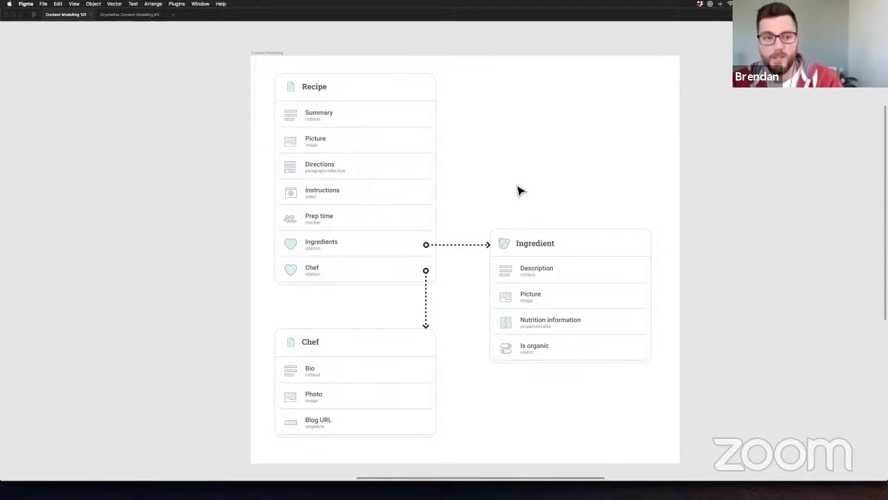
scroll(444, 166, left, 1)
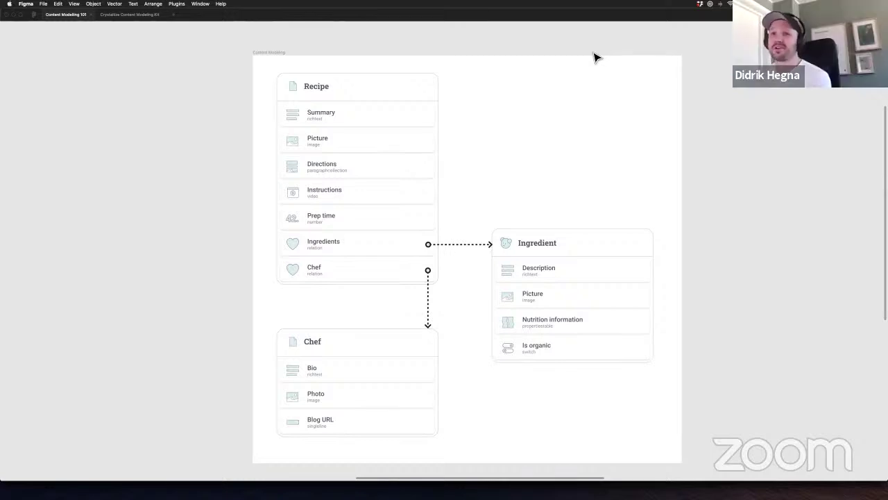
Look over the component library in the Crystallize Content Modeling Kit file and return to the Content Modeling 101 file
click(132, 15)
click(254, 133)
scroll(314, 87, down, 3)
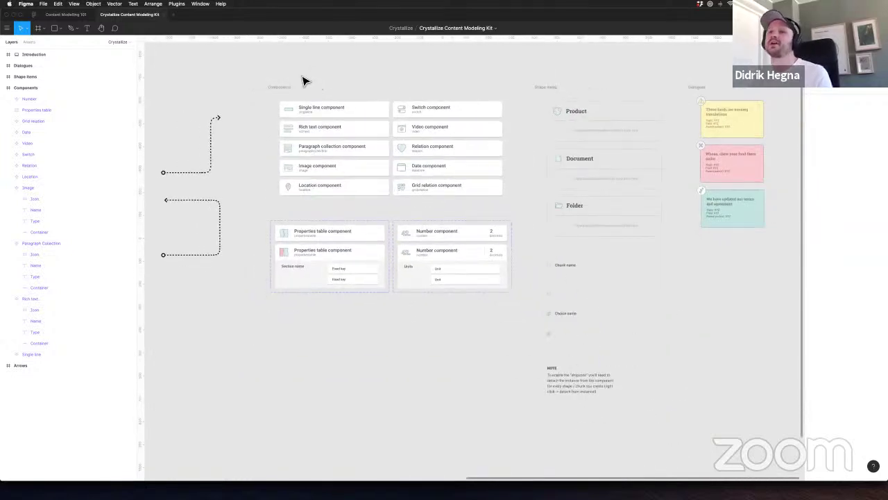
click(75, 16)
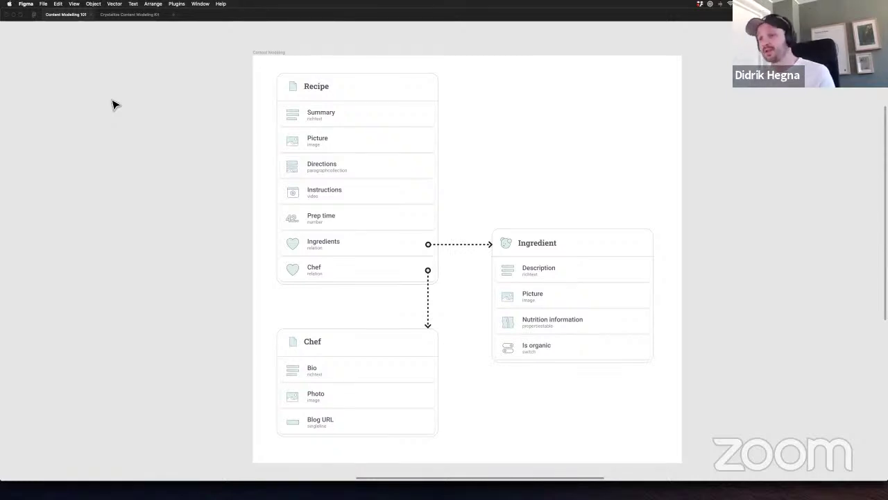
Examine the detailed Appliance, Recipe, Chef and Ingredient shapes and their relations in the Cooking frame
drag(668, 176, 656, 170)
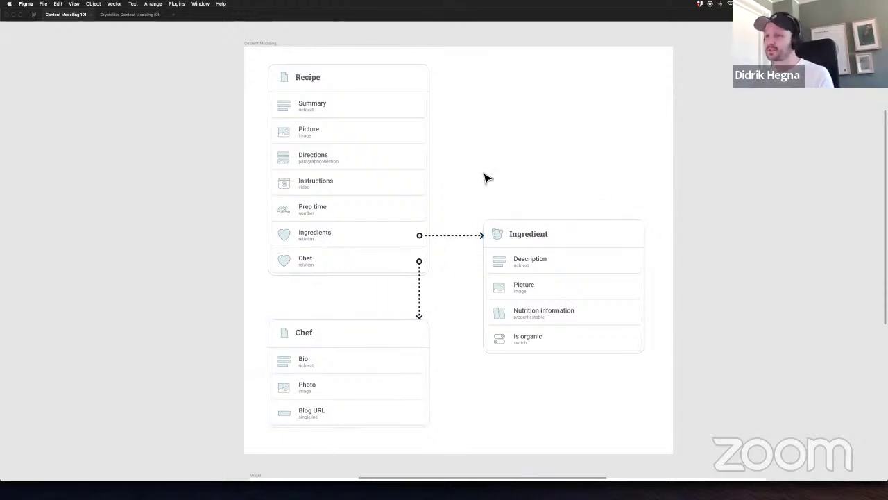
scroll(486, 179, down, 2)
scroll(471, 179, right, 10)
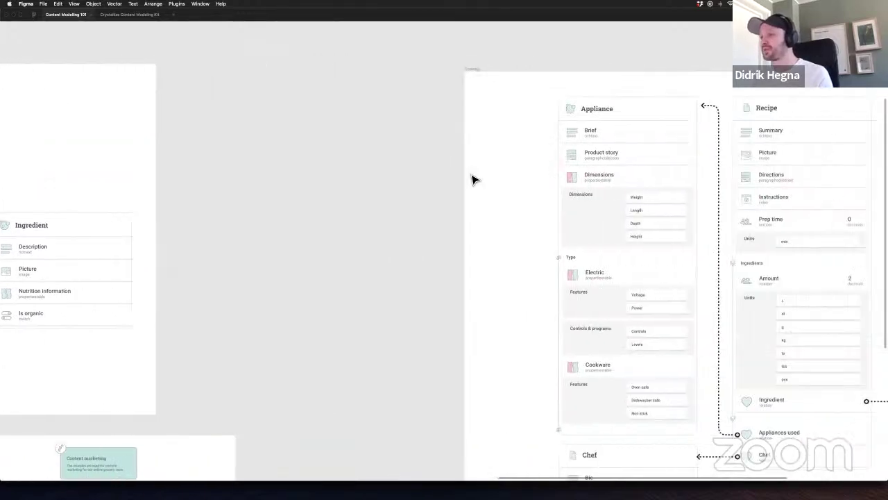
scroll(474, 179, right, 5)
scroll(476, 179, down, 3)
scroll(486, 179, right, 2)
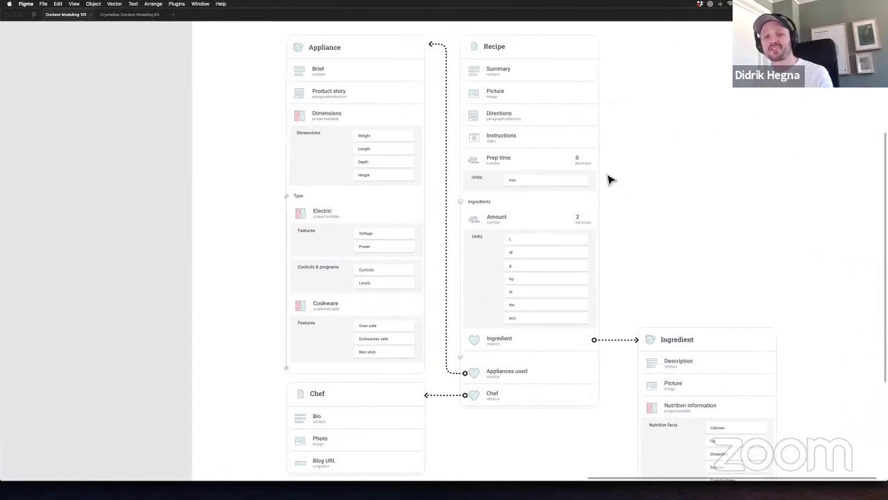
scroll(608, 177, right, 2)
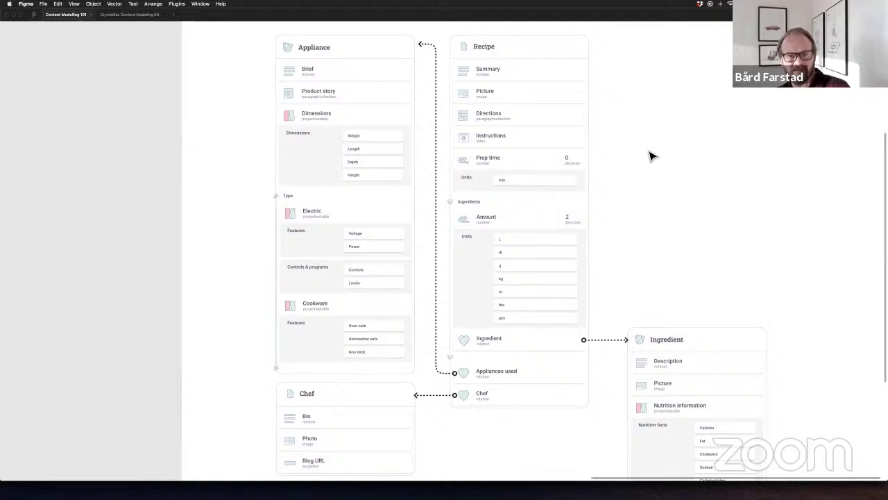
scroll(651, 154, down, 1)
ctrl+scroll(669, 157, down, 3)
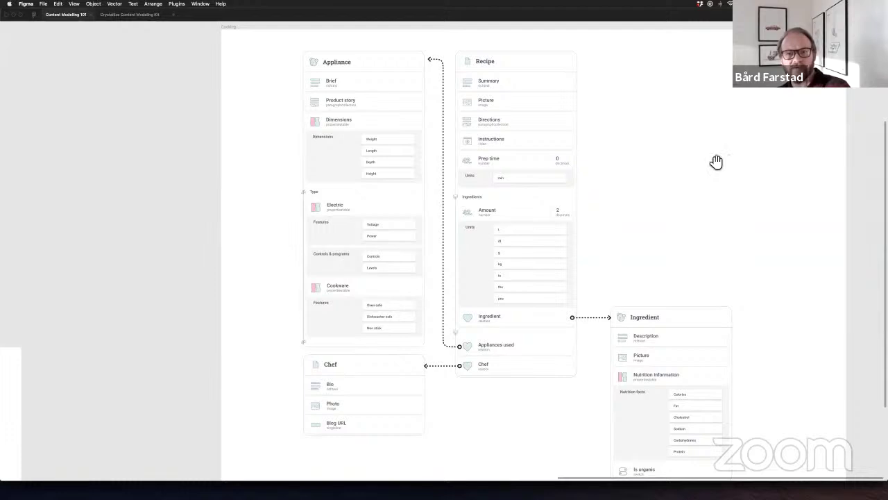
scroll(715, 162, right, 1)
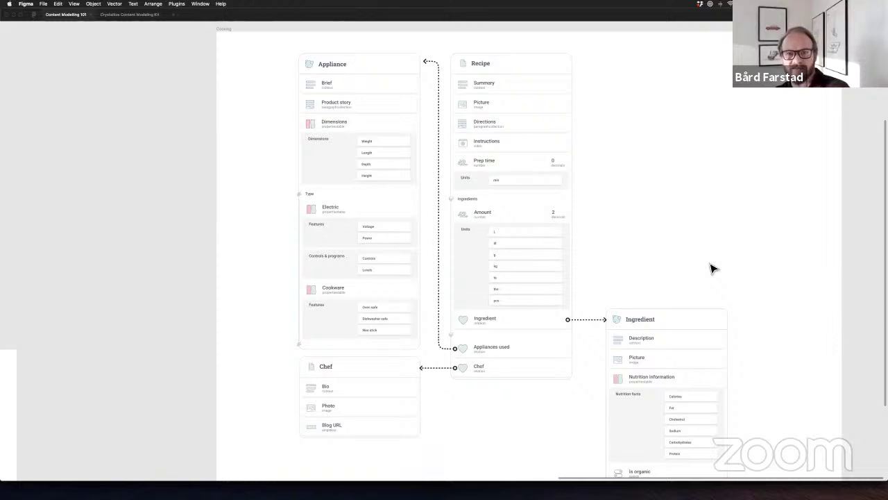
scroll(712, 262, down, 1)
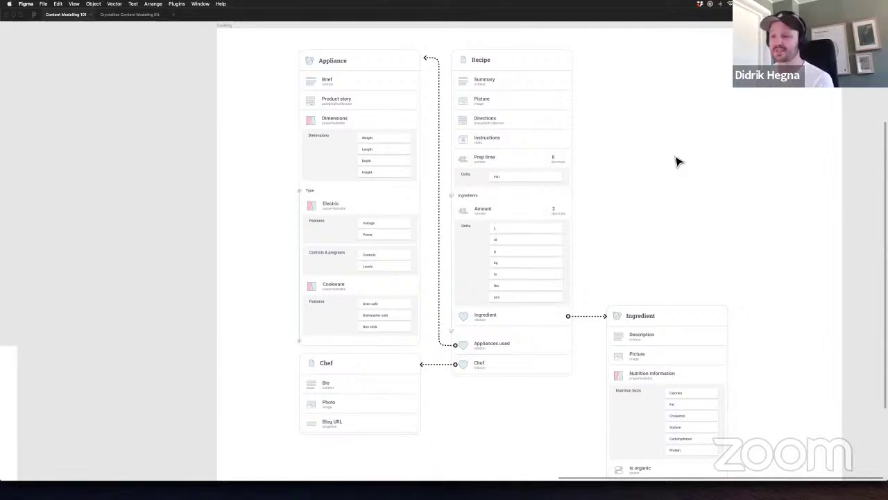
scroll(687, 222, down, 2)
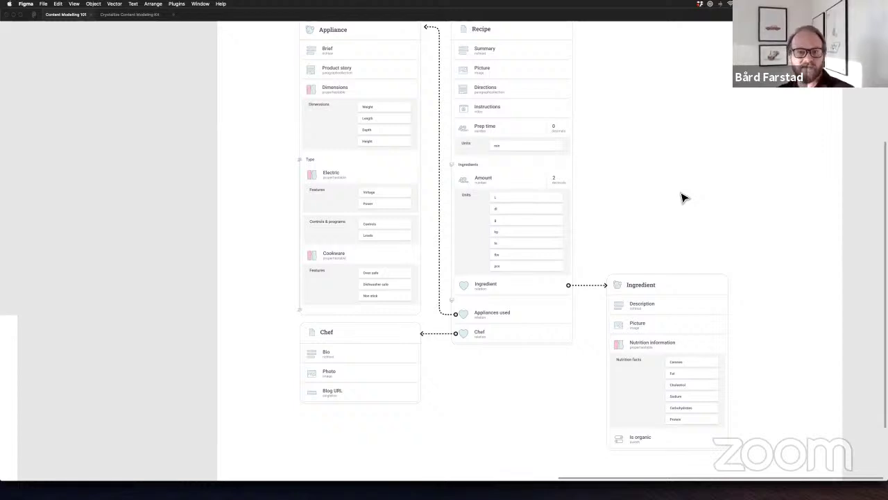
scroll(698, 209, left, 1)
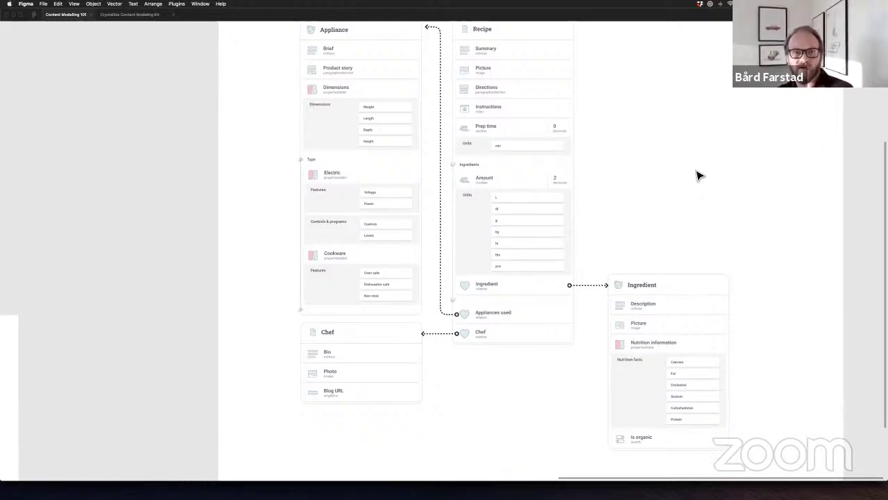
scroll(678, 193, up, 2)
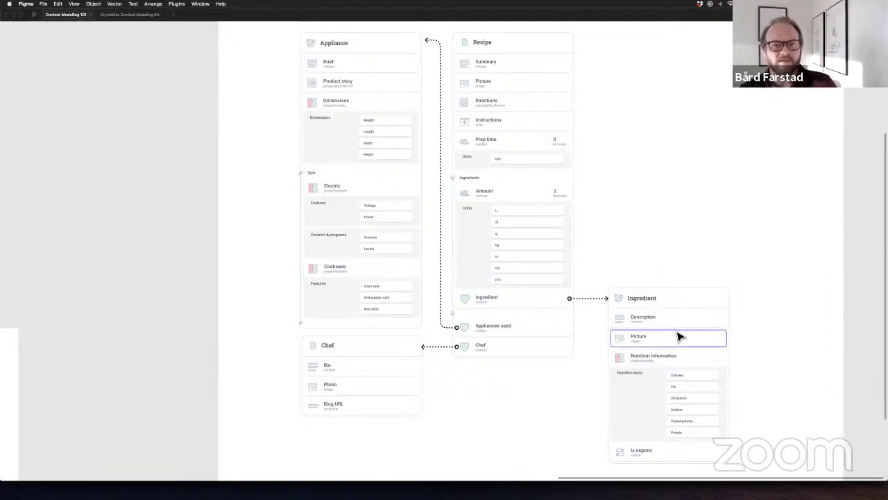
Inspect the Ingredient shape in the Cooking frame up close, including its nutrition facts properties
scroll(761, 331, up, 2)
scroll(694, 200, down, 5)
scroll(715, 238, up, 4)
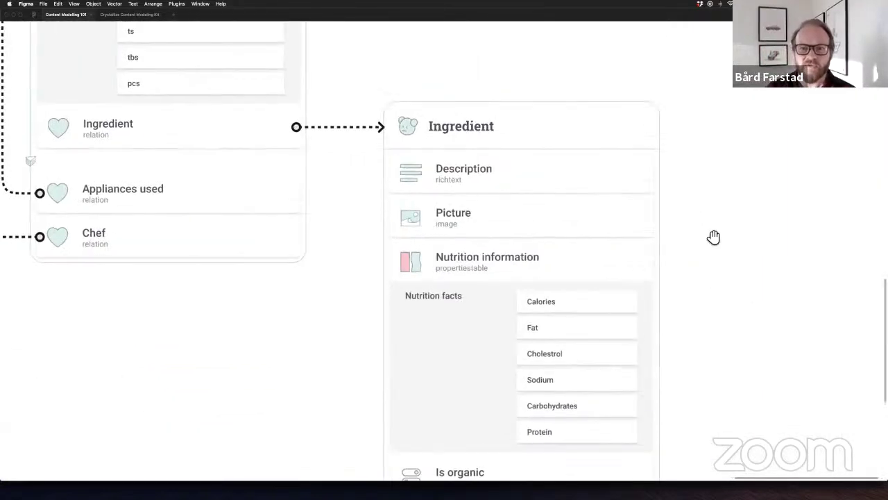
scroll(701, 169, down, 2)
scroll(696, 194, down, 2)
scroll(712, 187, down, 1)
scroll(692, 212, up, 1)
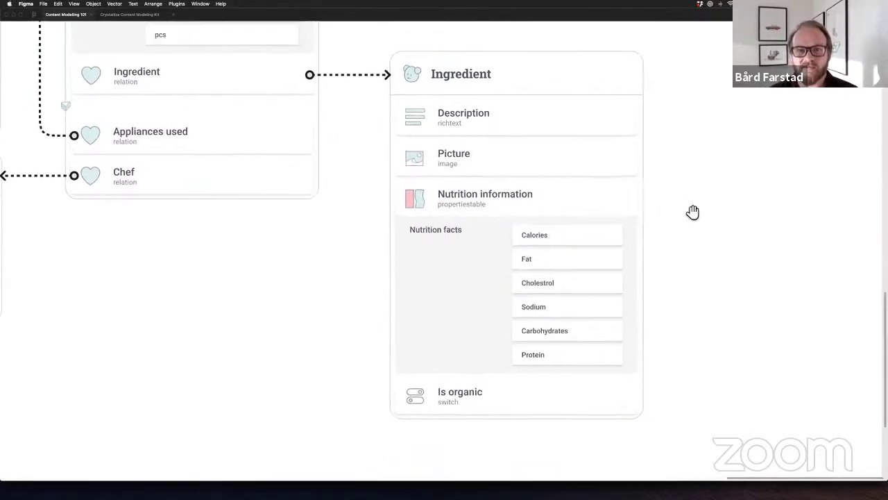
scroll(641, 238, down, 2)
scroll(642, 238, right, 1)
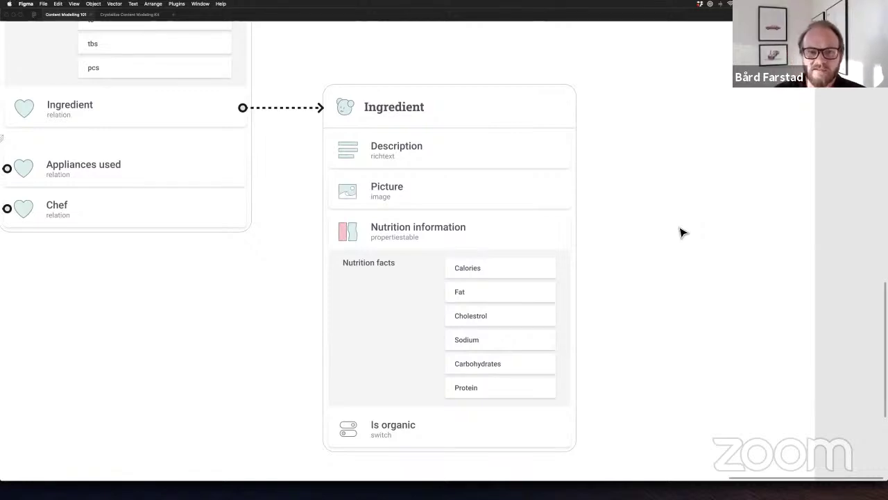
scroll(705, 197, right, 1)
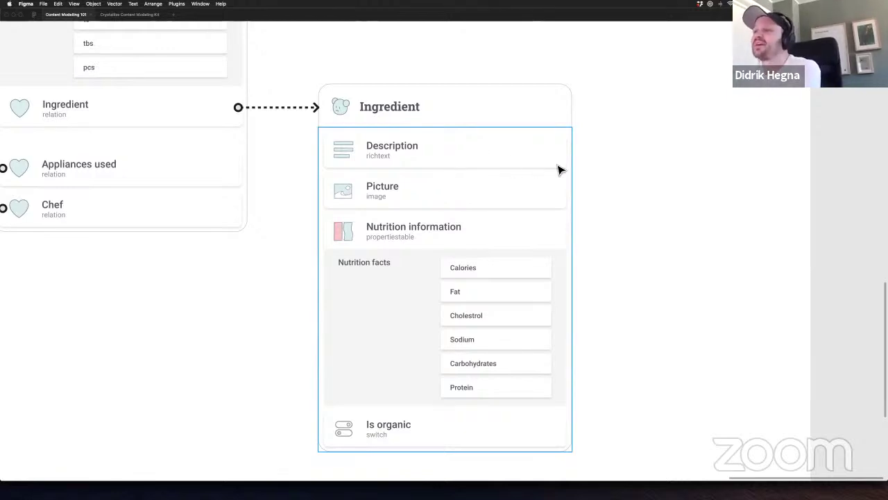
Highlight the Ingredient shape's header, Picture and Nutrition information components one after another, and clear the selection
click(349, 114)
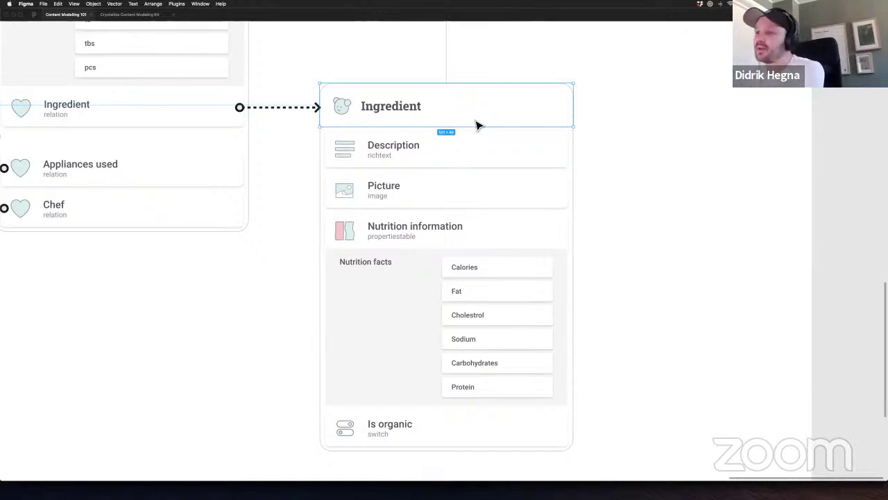
double_click(453, 193)
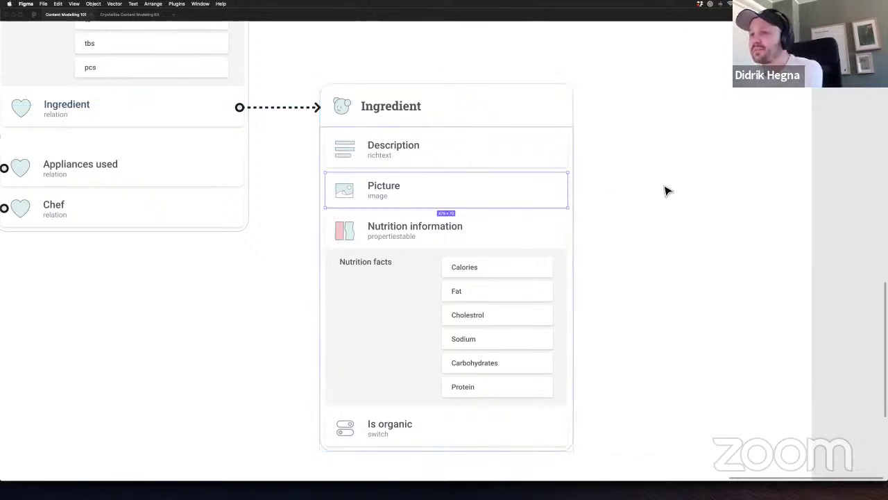
scroll(665, 191, down, 1)
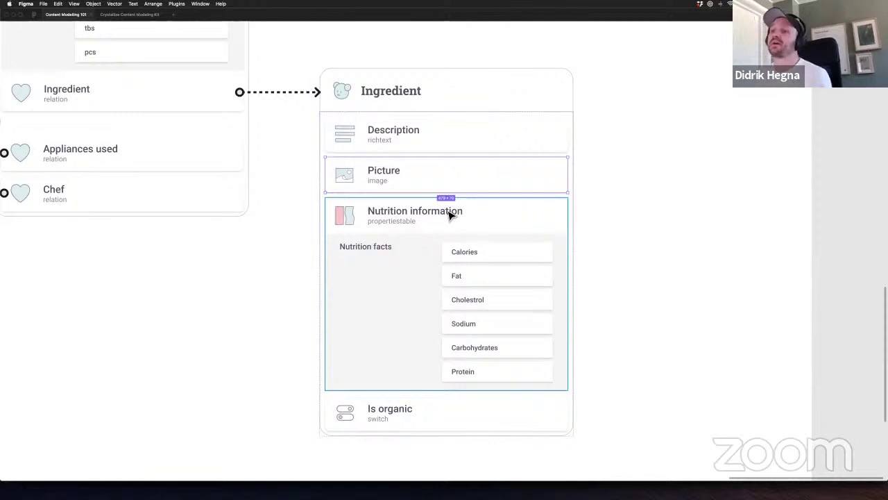
click(392, 224)
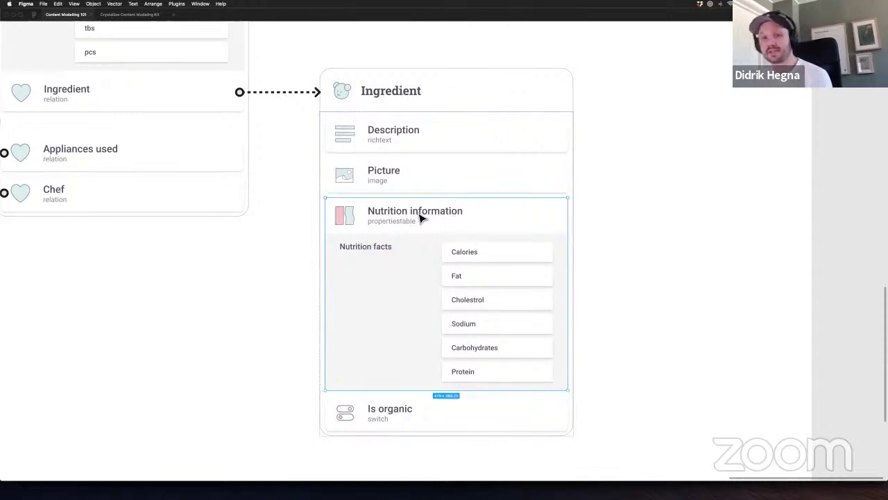
scroll(421, 218, down, 1)
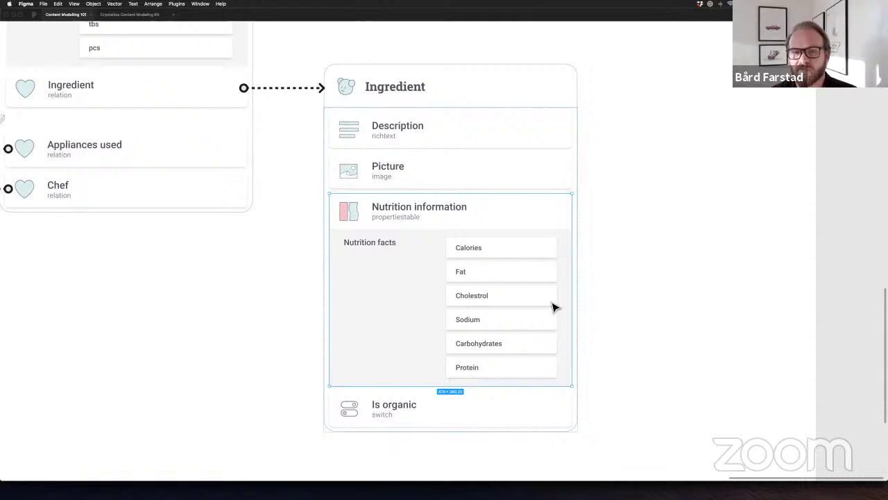
click(640, 283)
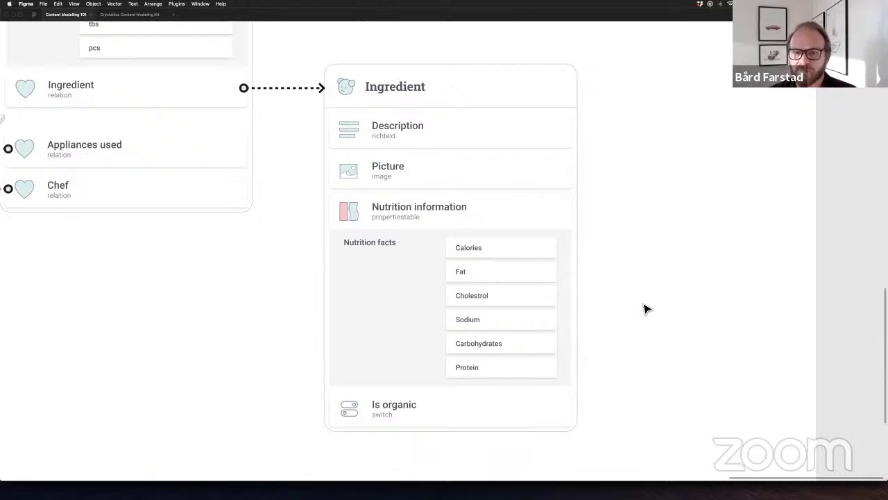
Delete the Picture component from the Ingredient shape in the Cooking frame
scroll(639, 308, down, 1)
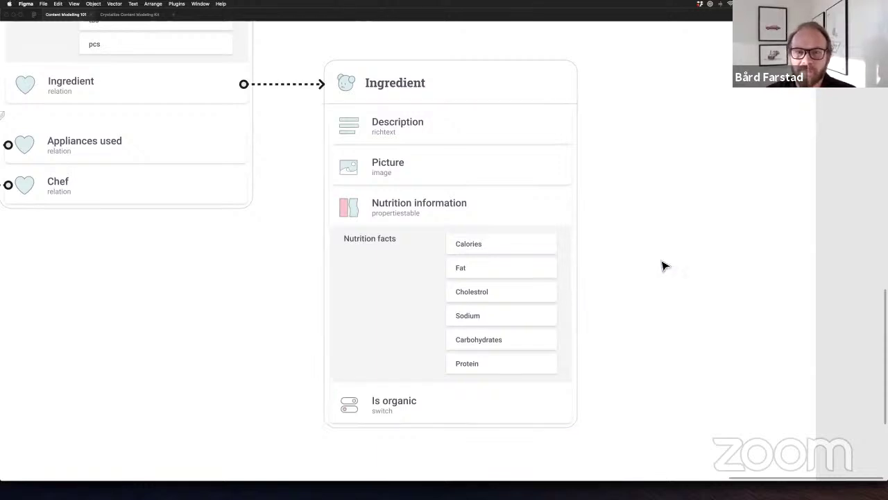
scroll(664, 265, down, 1)
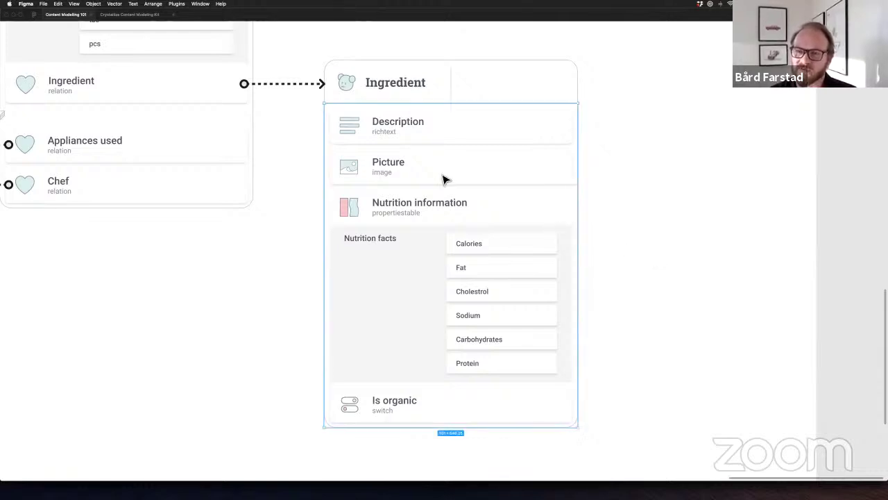
click(472, 172)
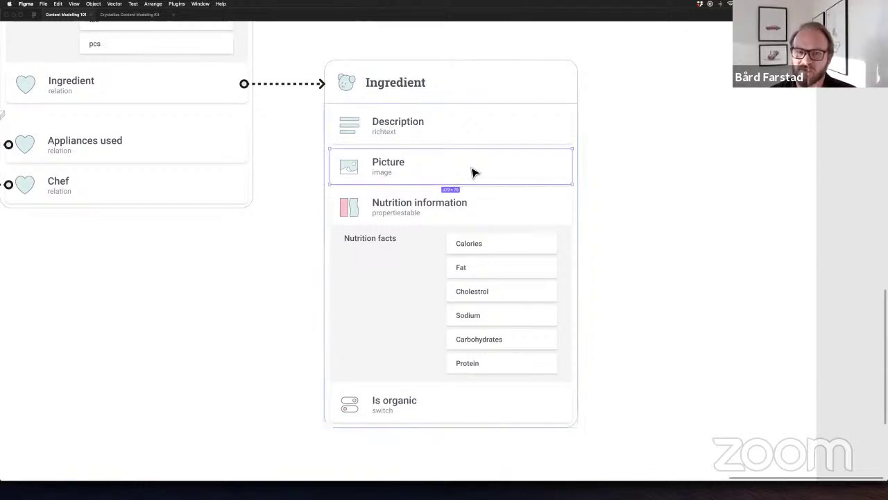
key(Delete)
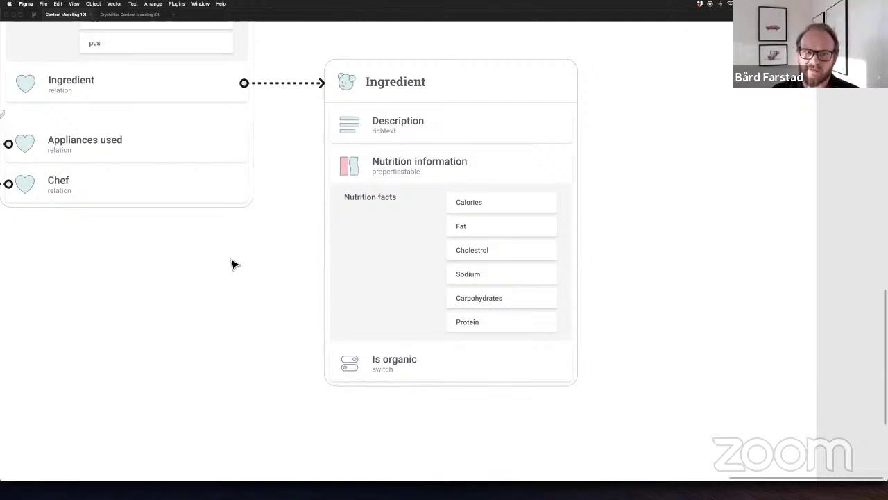
Examine the Recipe shape's components in the Cooking frame, from its header down to the Ingredients chunk
scroll(232, 265, up, 8)
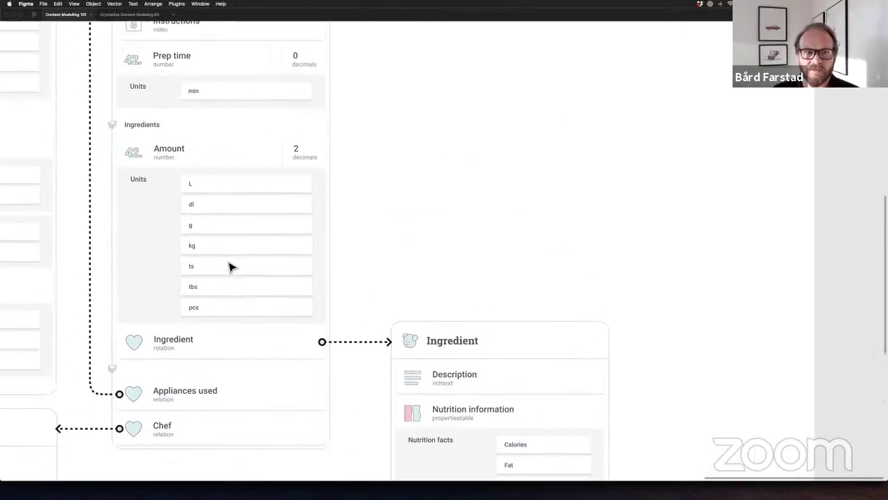
scroll(232, 265, up, 10)
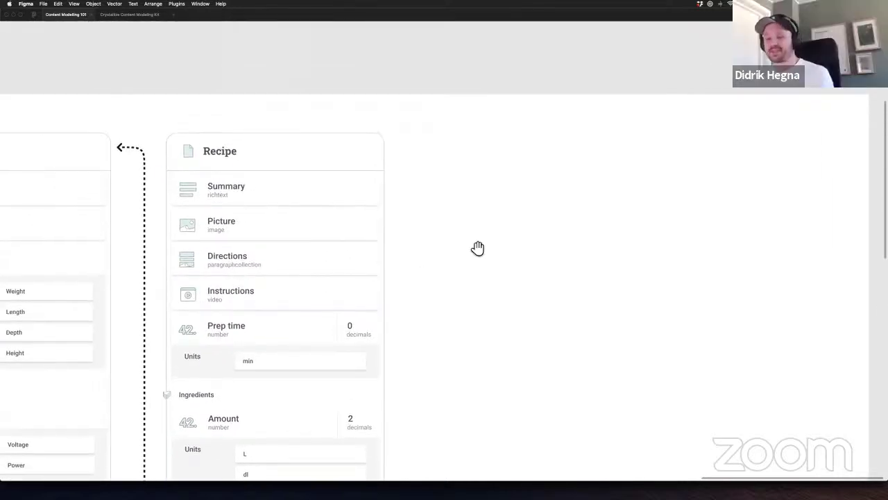
drag(478, 248, 523, 238)
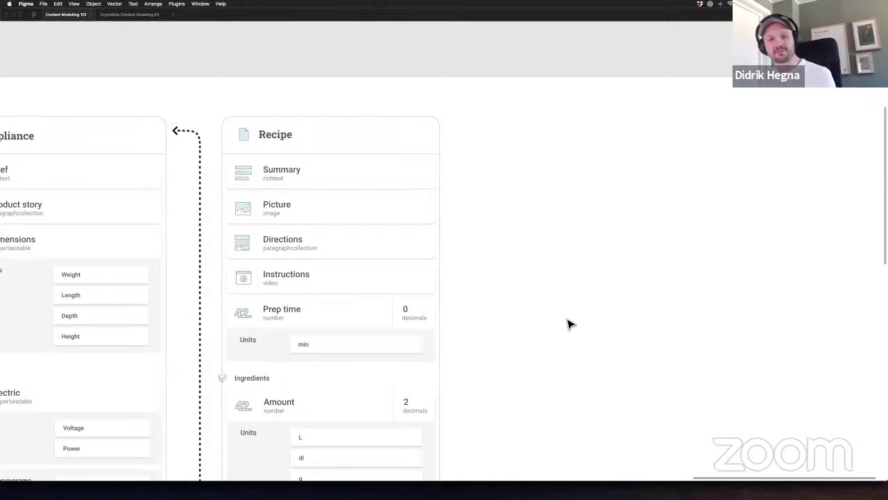
drag(525, 273, 539, 271)
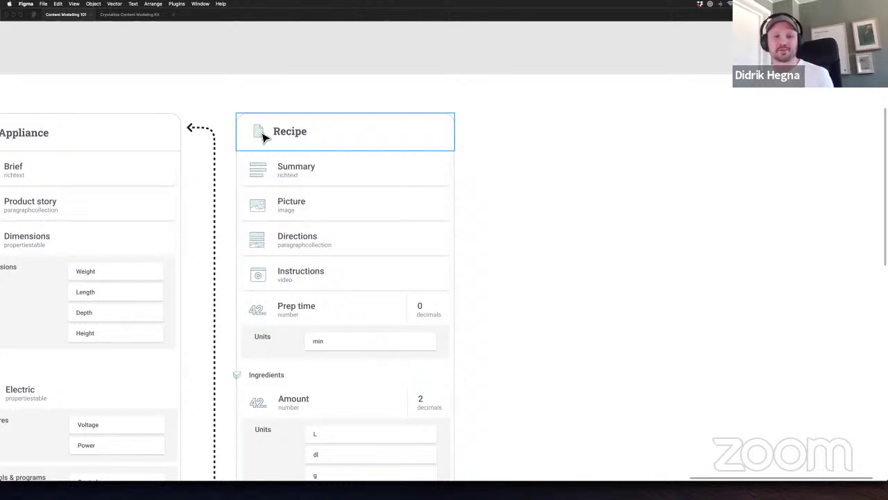
drag(508, 180, 522, 169)
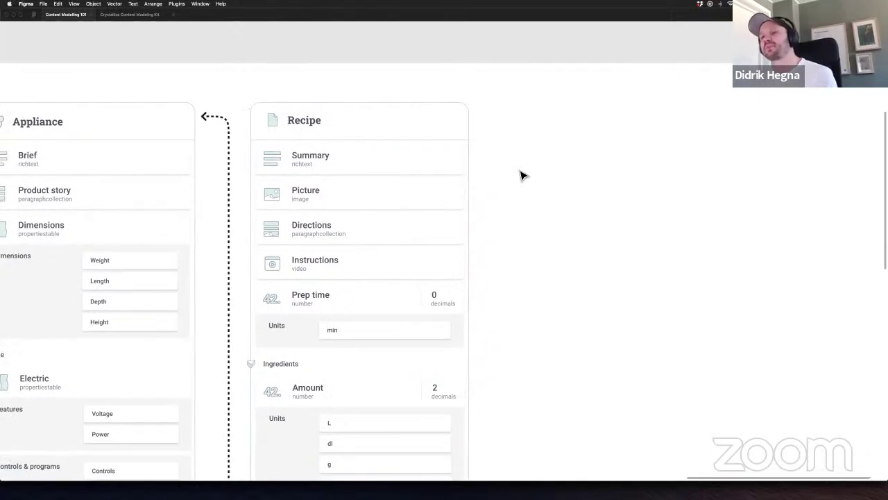
Highlight the Recipe shape's Summary, Picture and Directions components one after another, and clear the selection
double_click(339, 160)
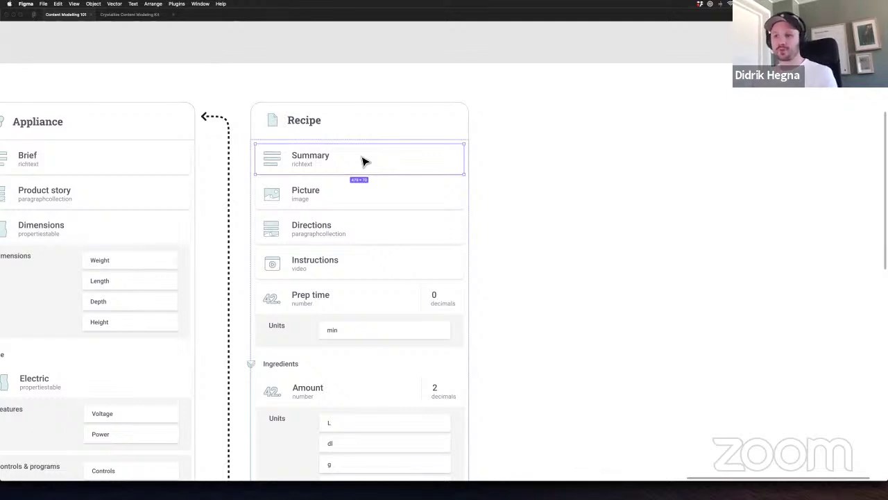
click(365, 187)
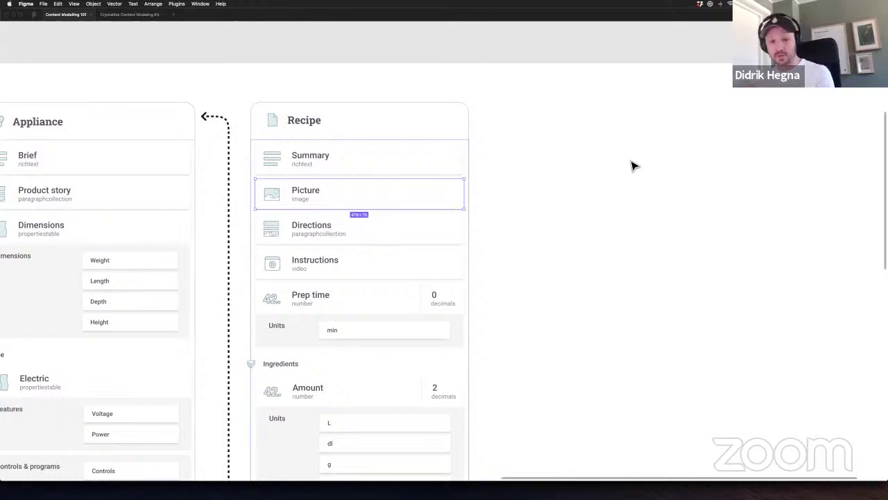
click(601, 294)
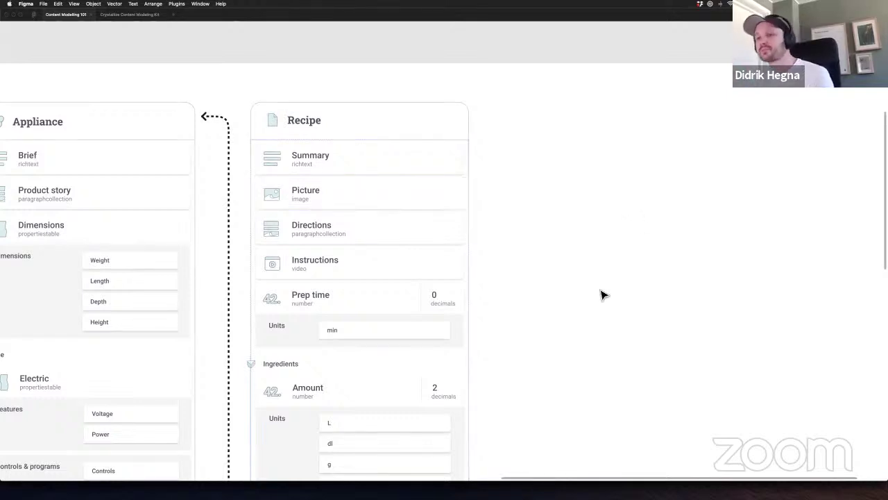
click(352, 236)
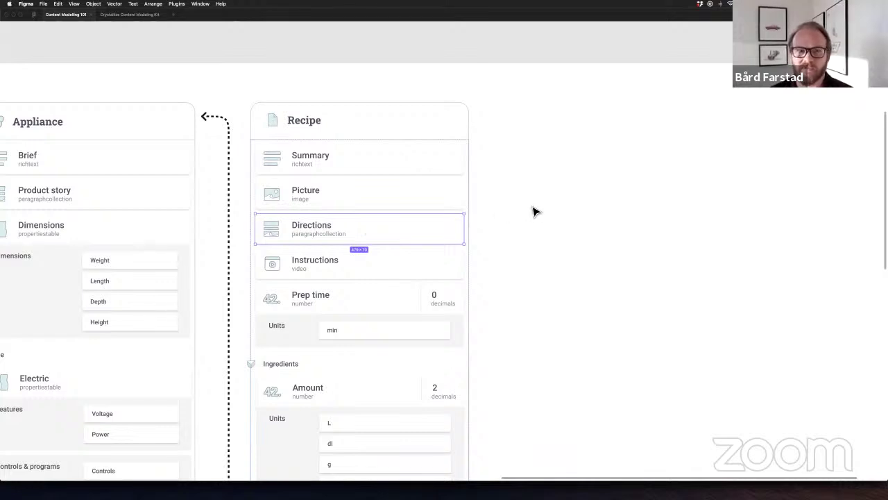
scroll(535, 211, left, 4)
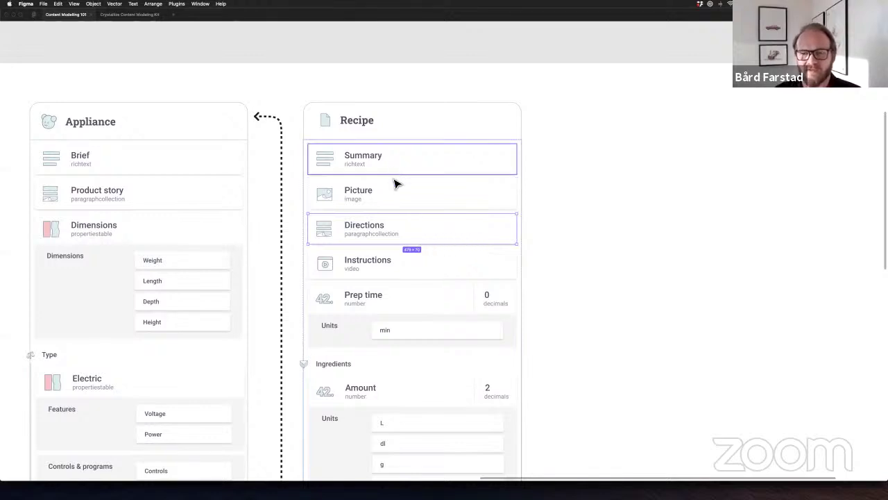
click(638, 189)
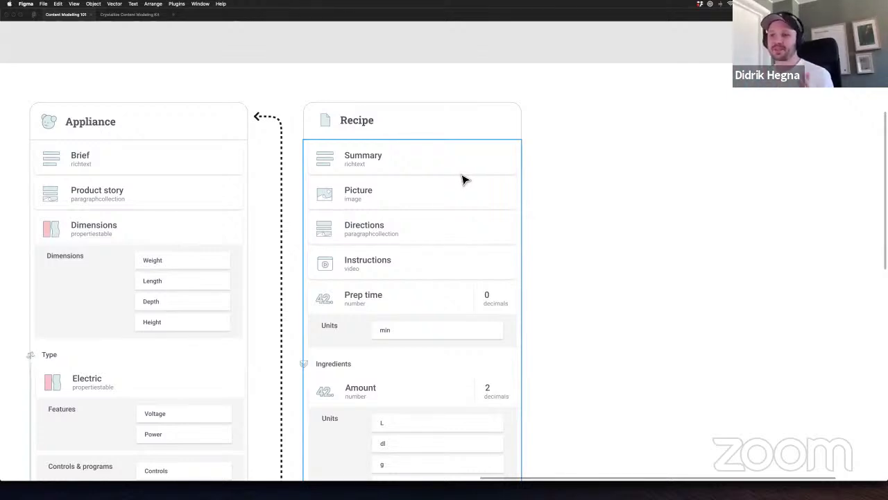
Compare the Recipe shape's Directions, Summary, Picture and Instructions components by highlighting each in turn, ending on Directions, and deselect
click(426, 228)
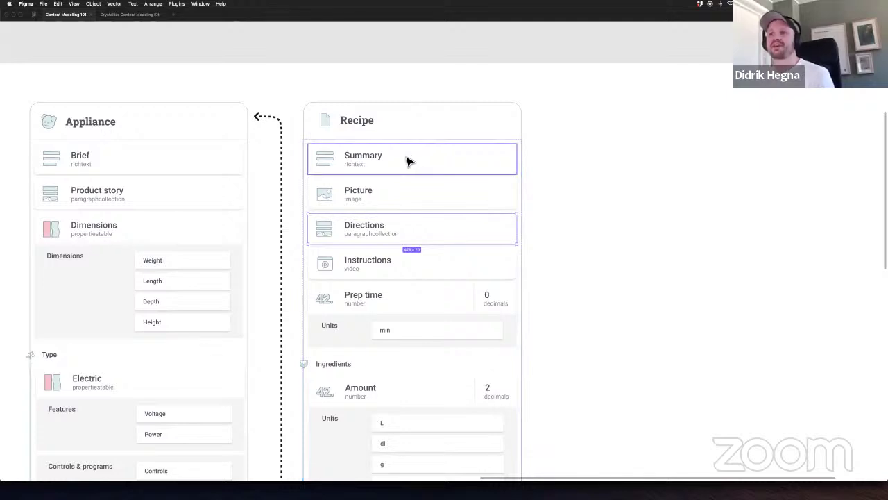
click(410, 161)
click(383, 236)
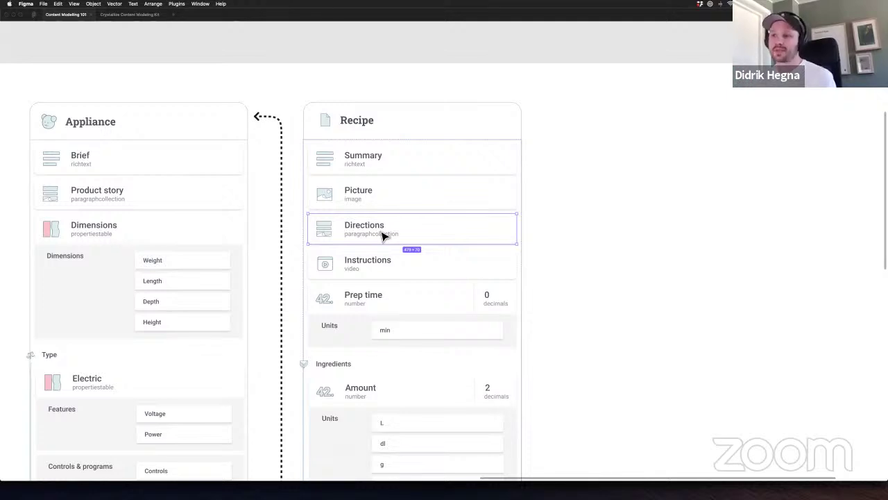
click(370, 172)
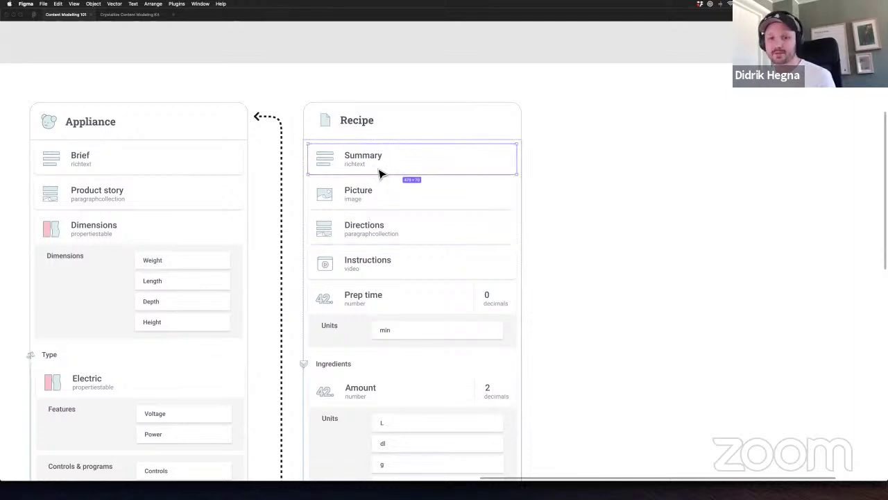
click(430, 202)
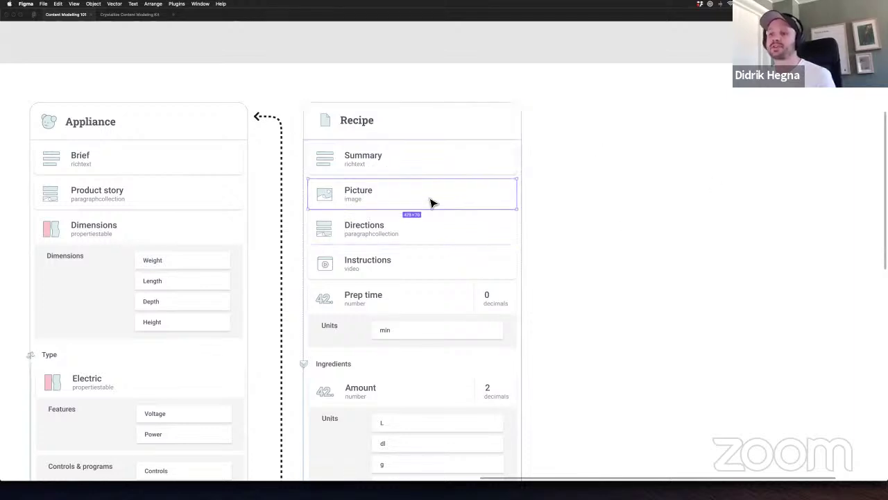
click(416, 260)
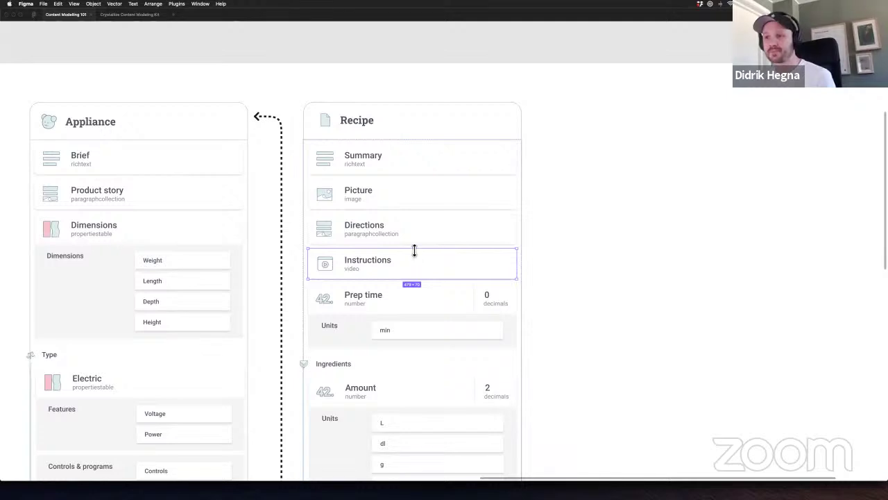
click(430, 235)
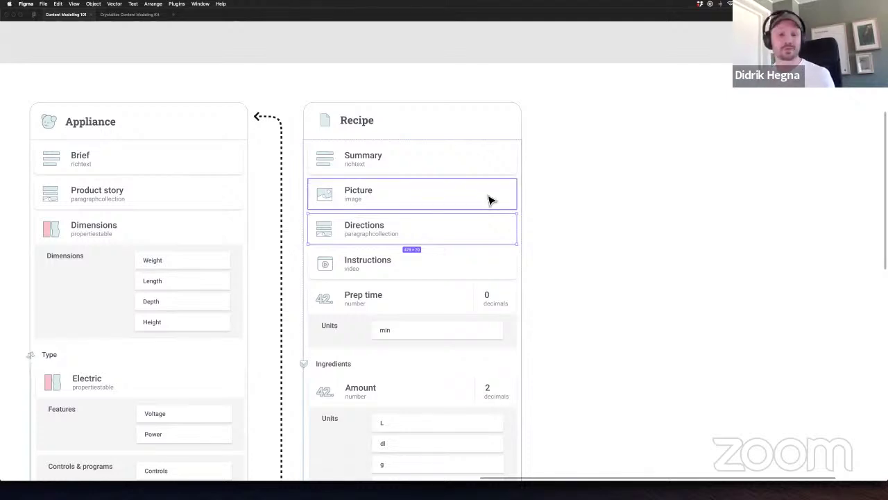
click(545, 195)
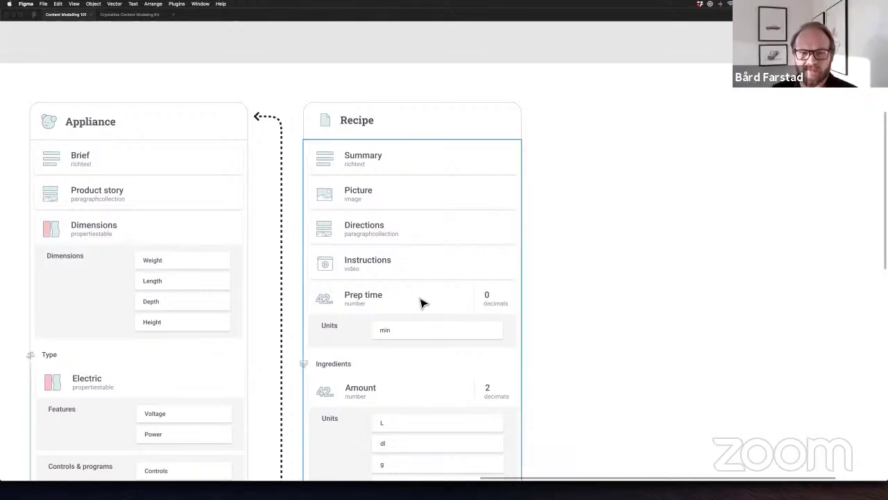
Highlight the Recipe shape's Prep time component with its units, and clear the selection
scroll(621, 255, down, 2)
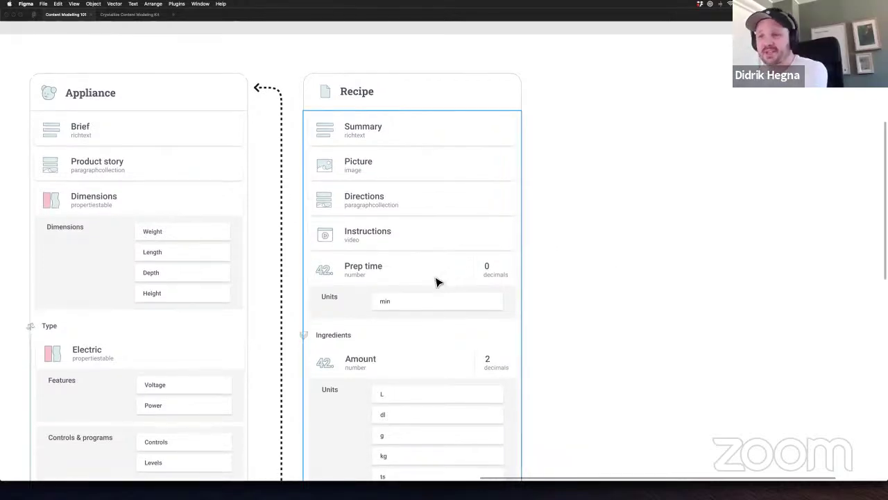
click(349, 277)
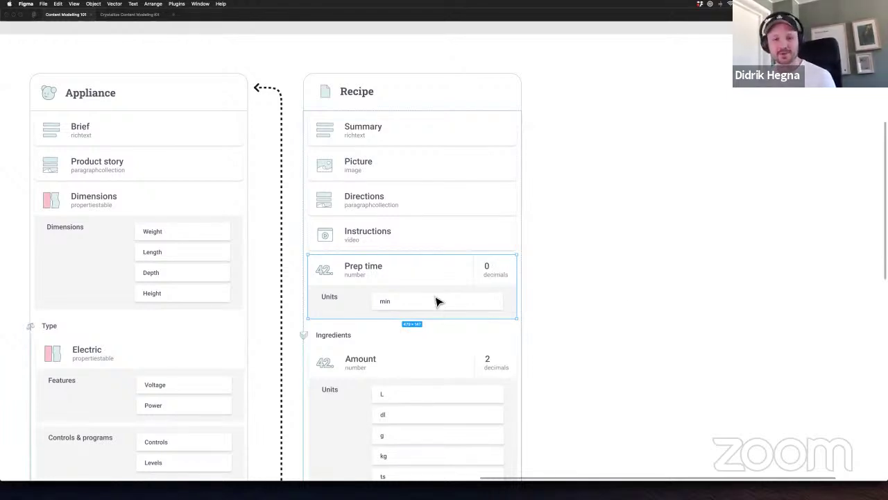
click(576, 259)
scroll(580, 260, down, 5)
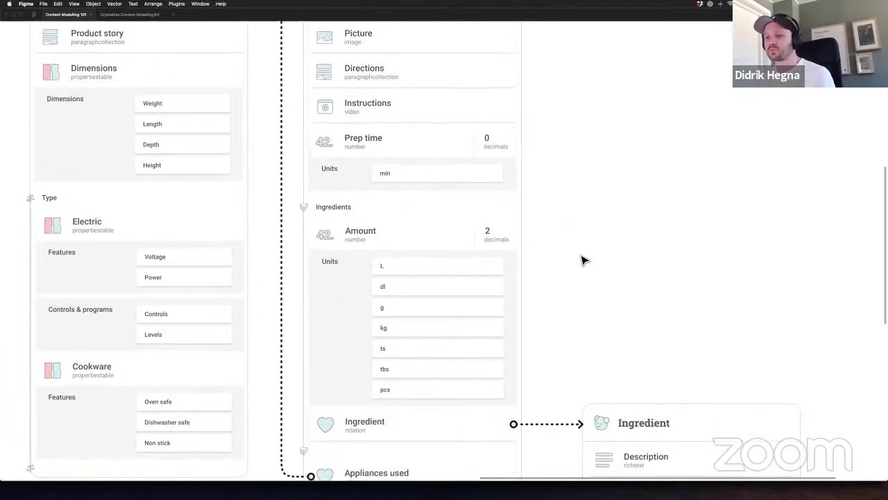
scroll(499, 215, up, 1)
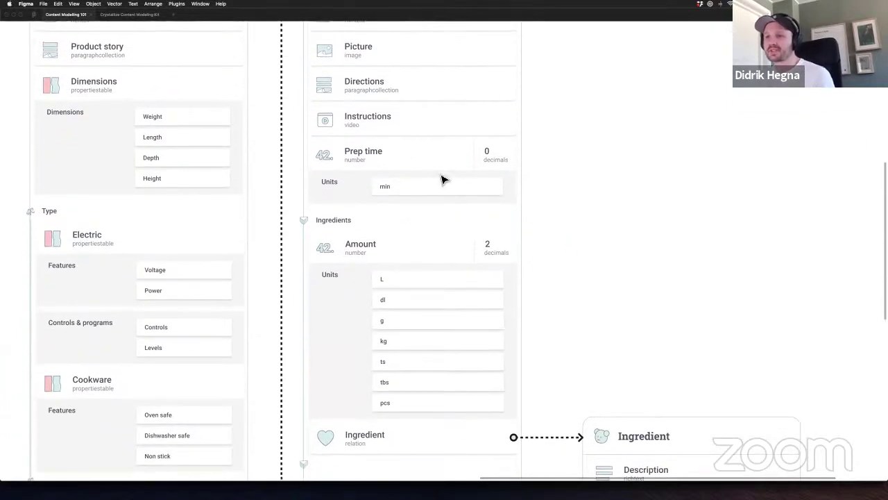
click(386, 164)
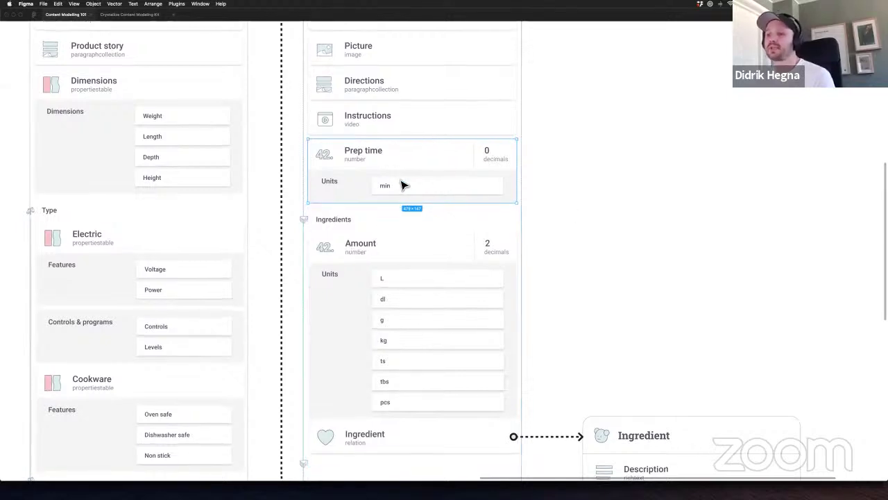
scroll(402, 185, down, 1)
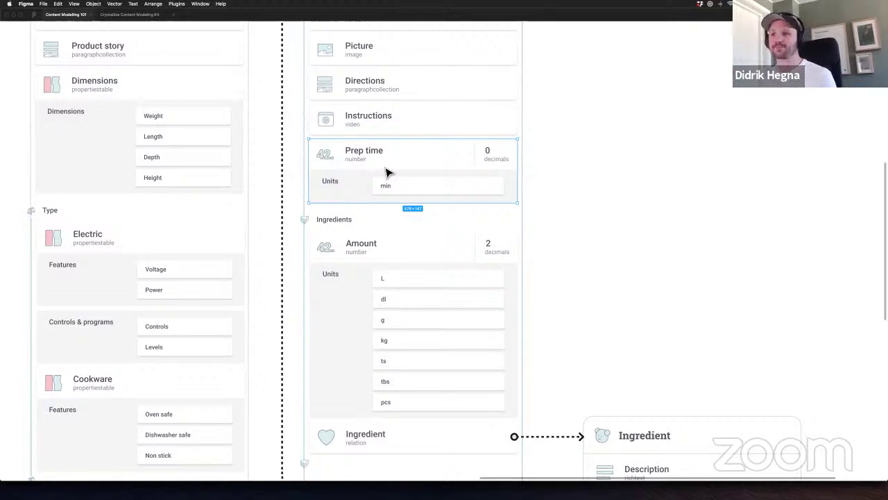
scroll(629, 229, down, 1)
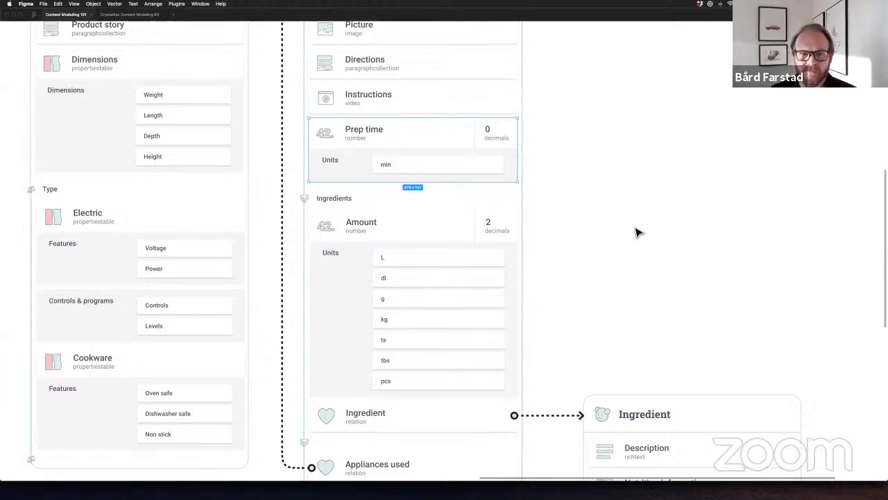
click(634, 233)
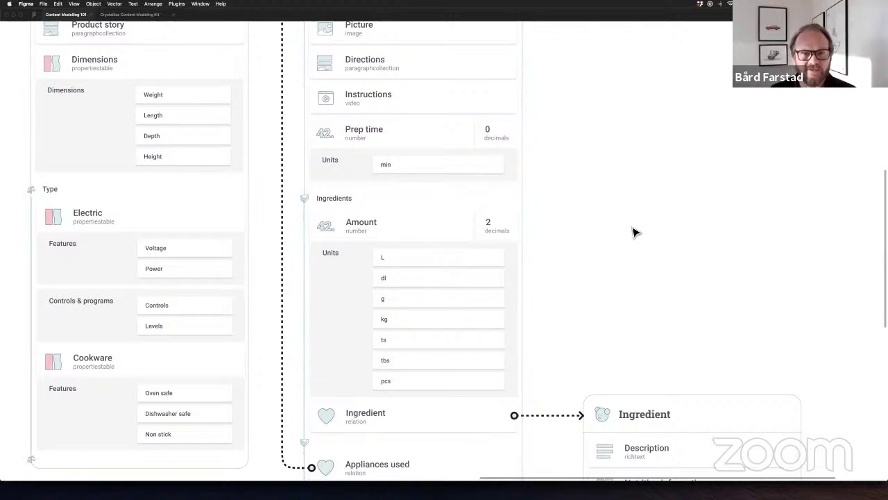
Highlight the whole Ingredients chunk in the Recipe shape, and clear the selection
click(336, 205)
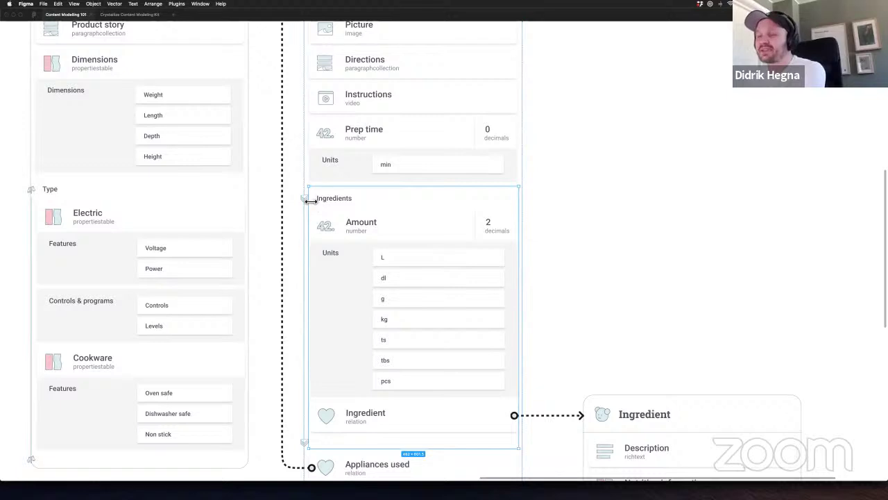
click(608, 190)
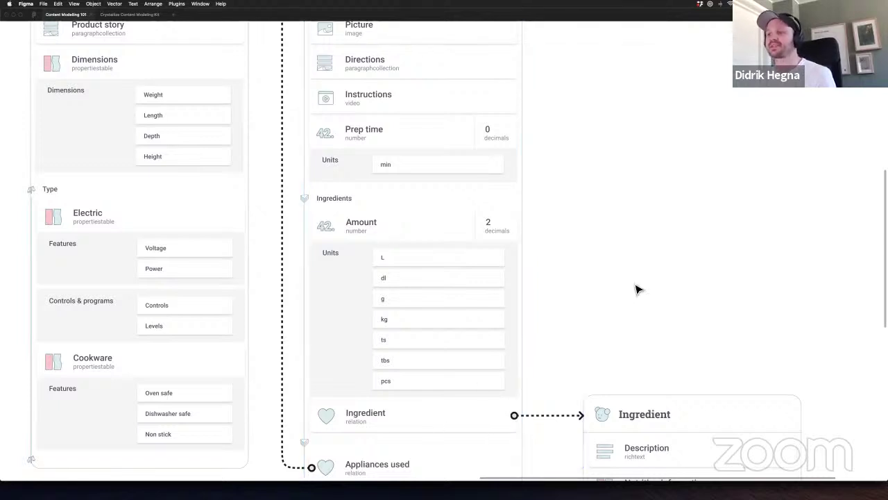
Examine the lower part of the Recipe shape, from the Amount units to the Ingredient, Appliances used and Chef relations
scroll(638, 290, down, 2)
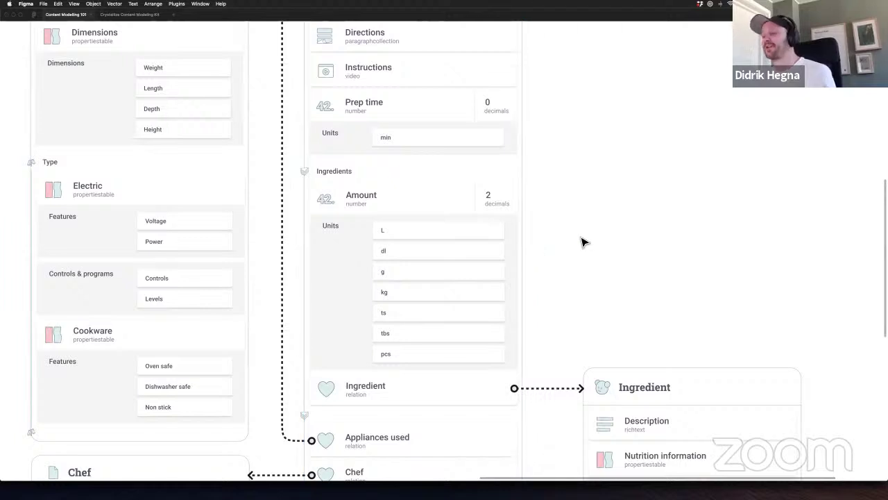
scroll(593, 242, down, 2)
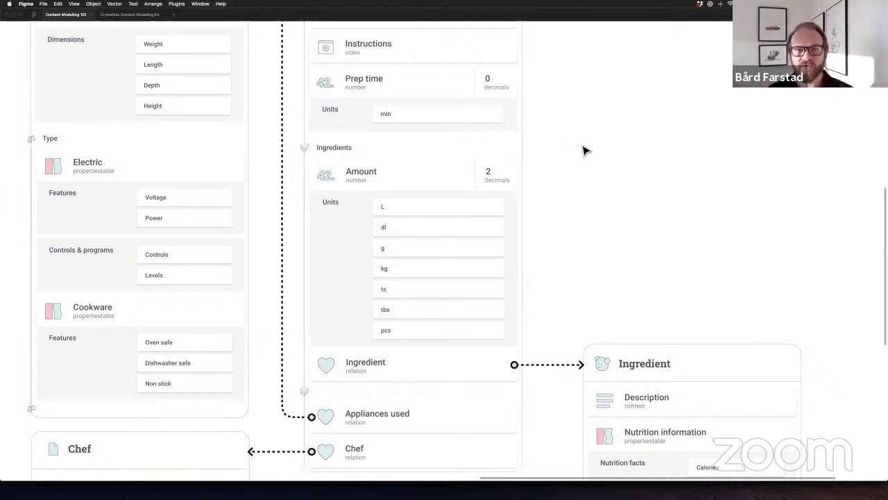
scroll(583, 151, down, 1)
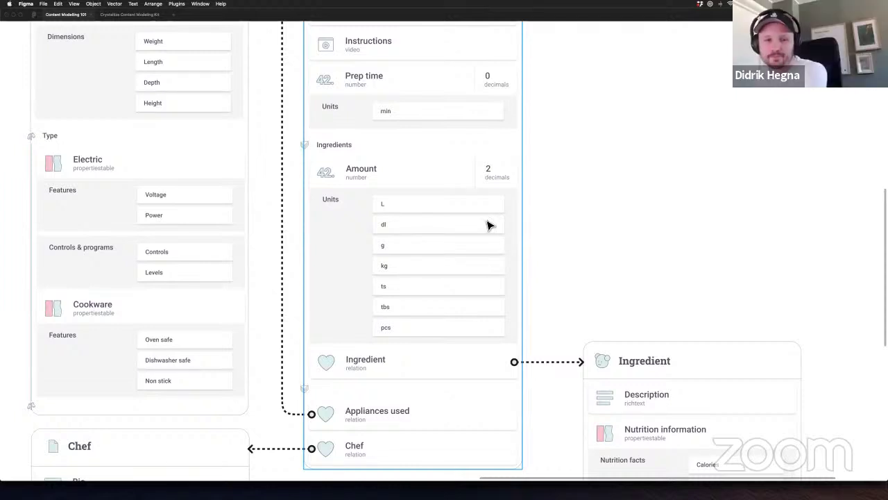
scroll(490, 224, down, 1)
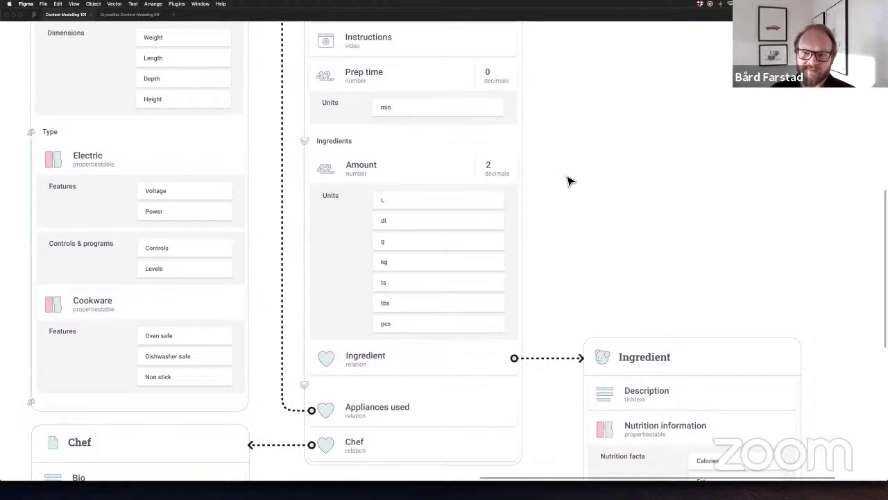
scroll(568, 182, right, 3)
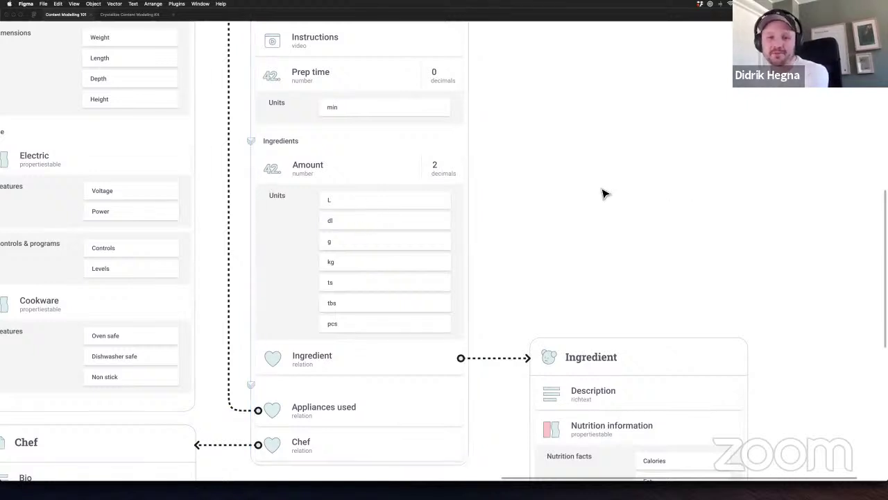
scroll(602, 191, up, 1)
scroll(602, 191, left, 1)
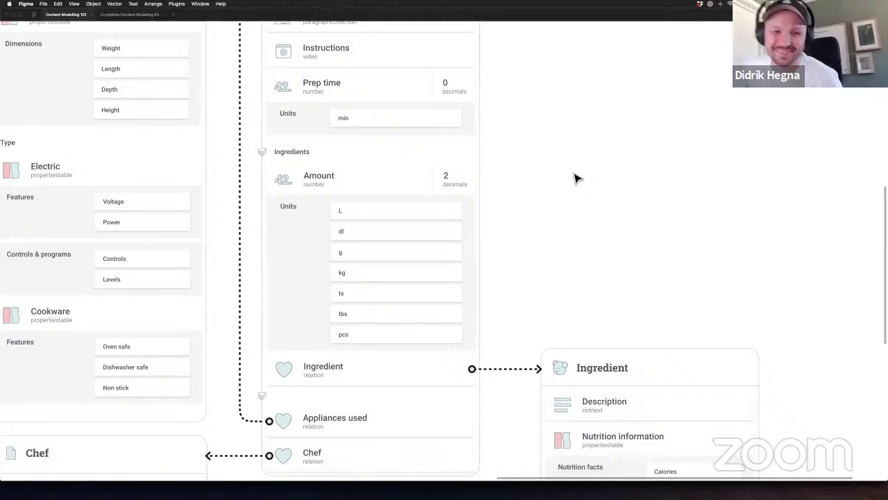
scroll(515, 178, down, 1)
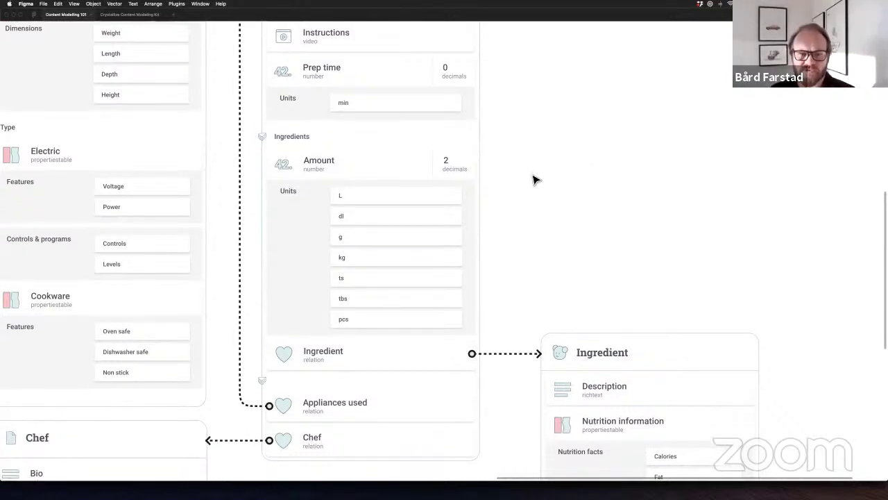
scroll(595, 264, left, 1)
scroll(596, 264, left, 1)
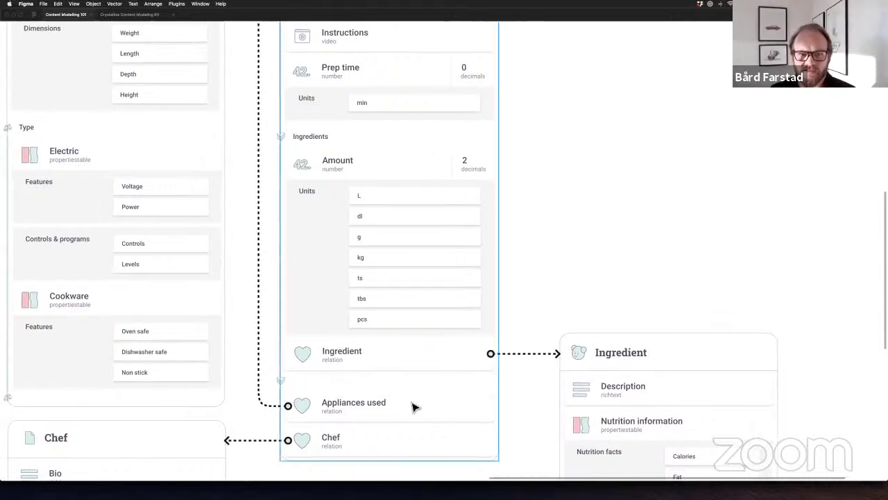
scroll(515, 330, left, 3)
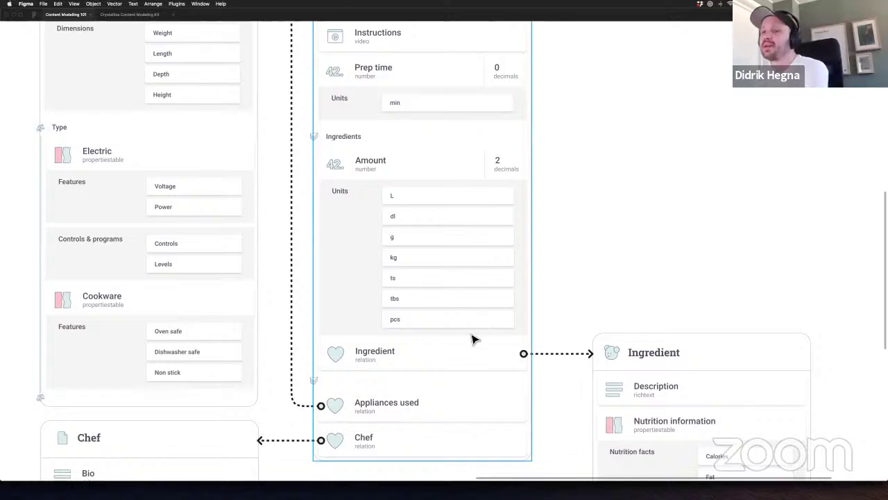
Highlight the header of the Appliance shape in the Cooking frame, and clear the selection
scroll(470, 340, left, 4)
scroll(470, 341, up, 3)
scroll(470, 341, up, 6)
scroll(470, 341, left, 3)
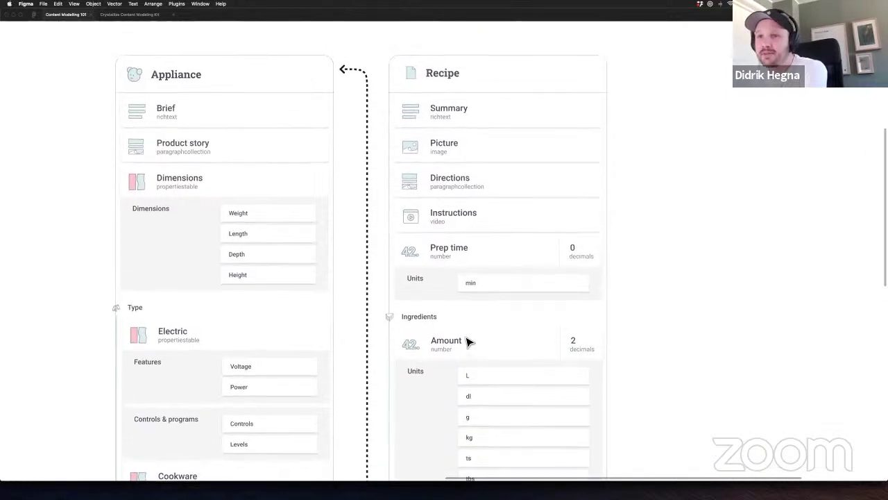
click(246, 154)
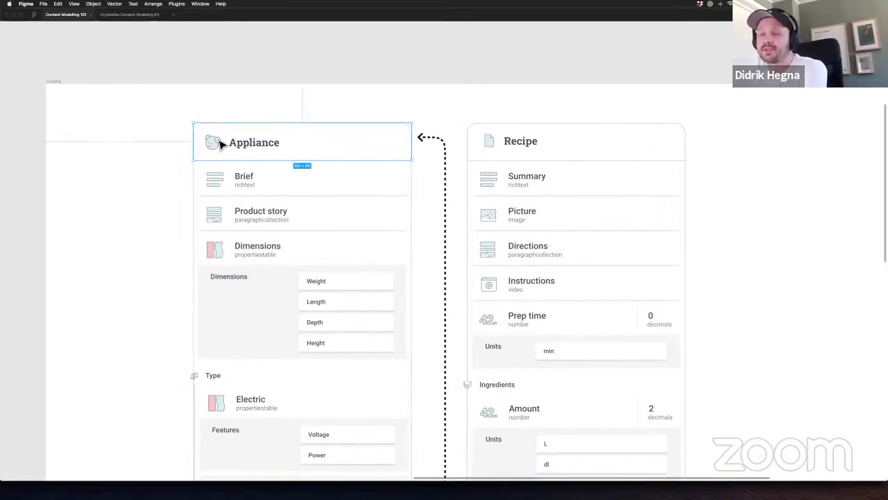
click(141, 151)
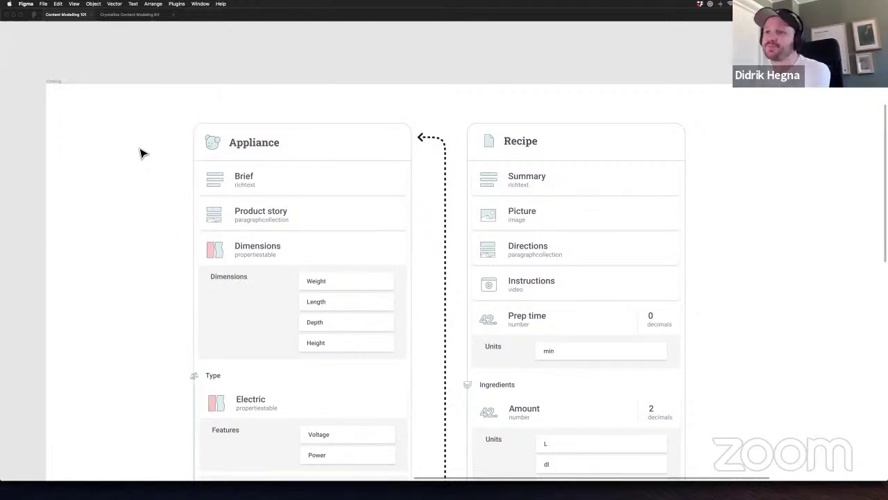
Highlight the Brief rich text component in the Appliance shape, and clear the selection
scroll(83, 163, down, 3)
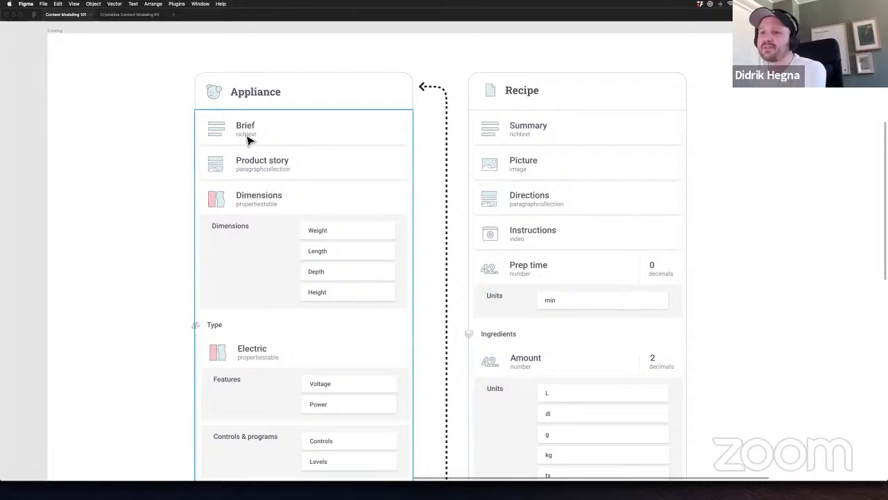
click(247, 140)
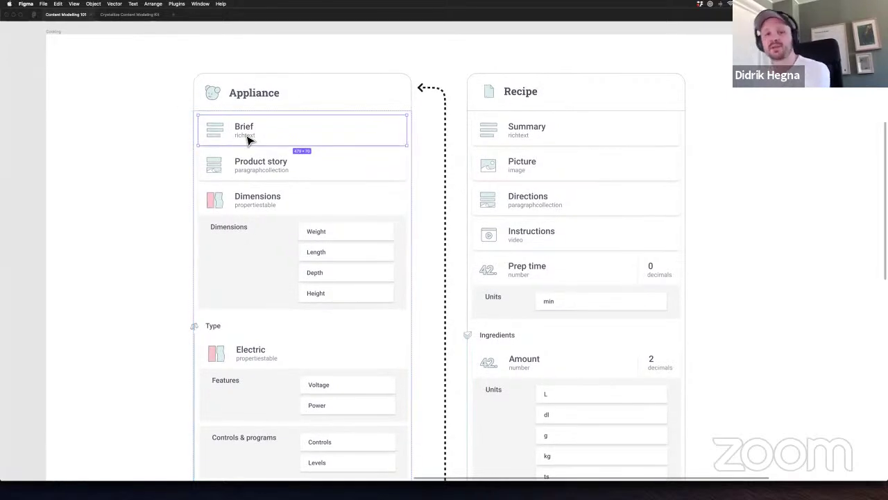
click(134, 183)
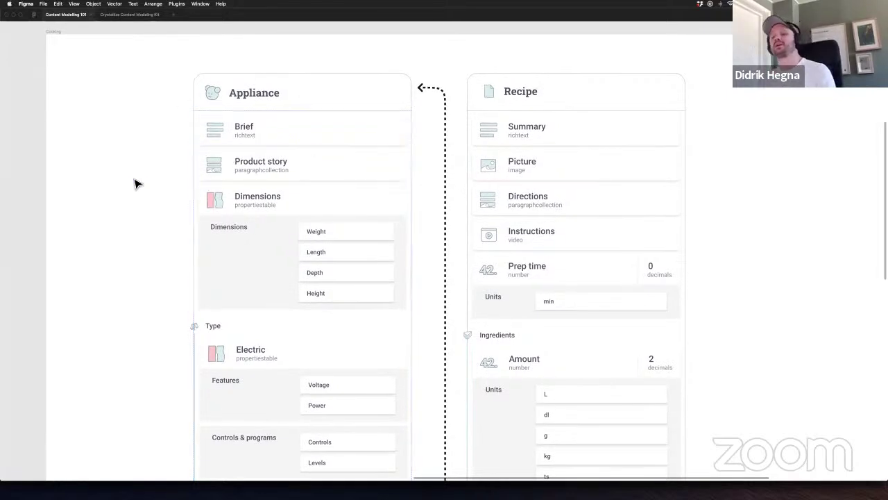
Highlight the Appliance shape's Product story component and its Dimensions properties table in turn, and clear the selection
click(255, 175)
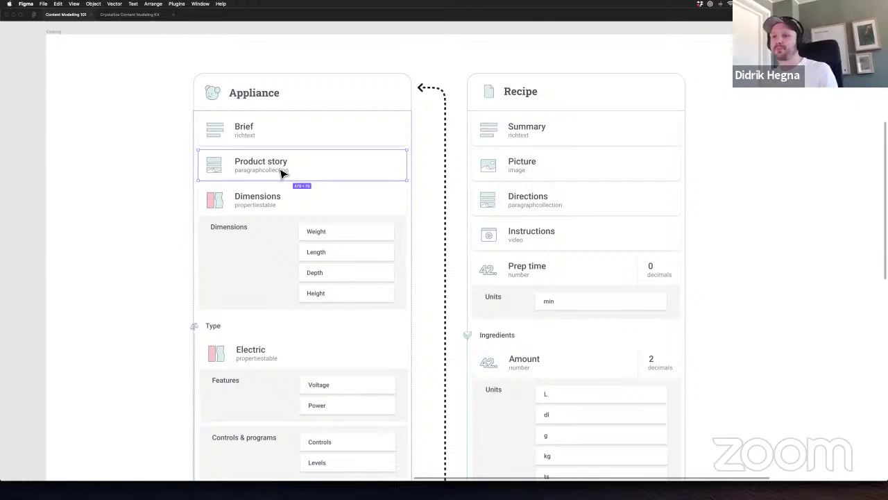
click(275, 198)
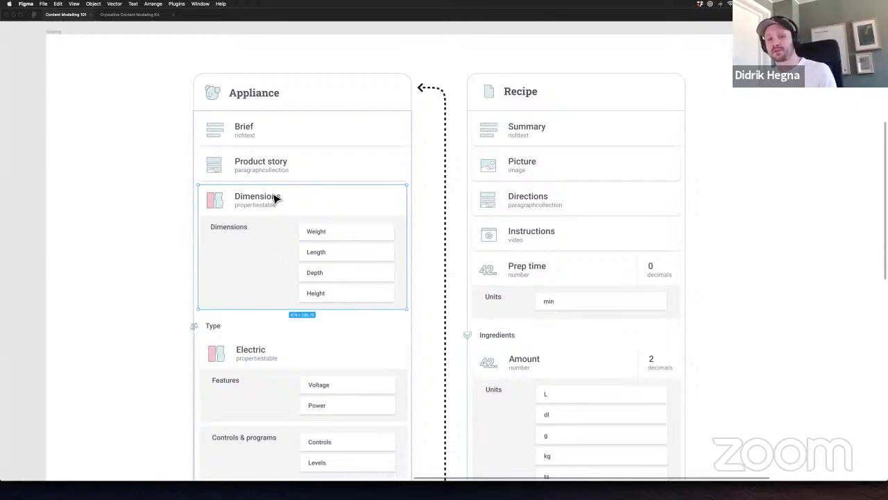
scroll(134, 199, down, 1)
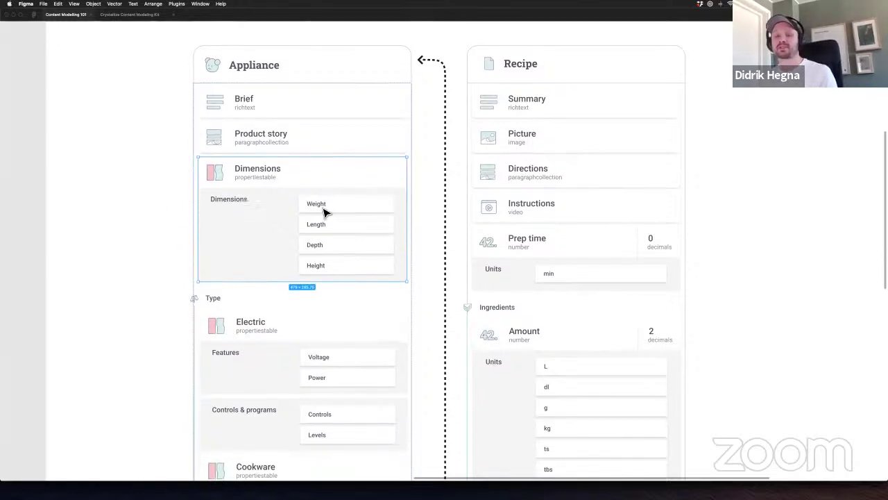
scroll(314, 216, down, 2)
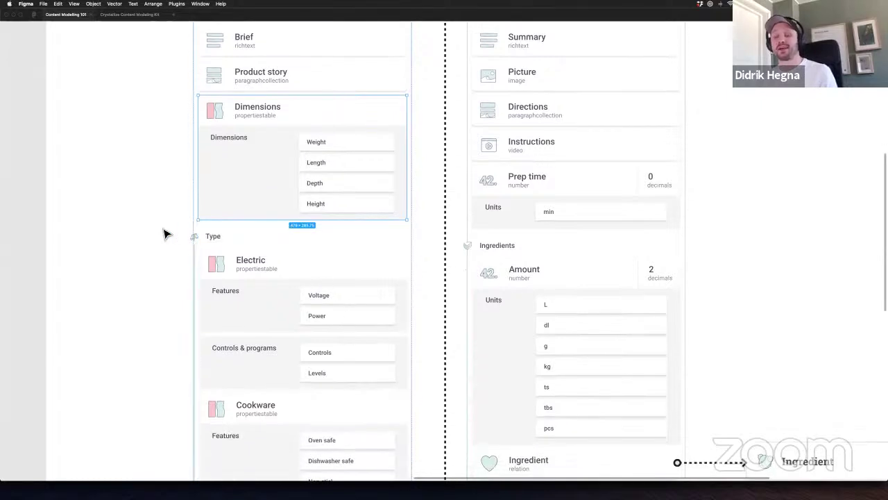
scroll(163, 234, down, 2)
click(153, 234)
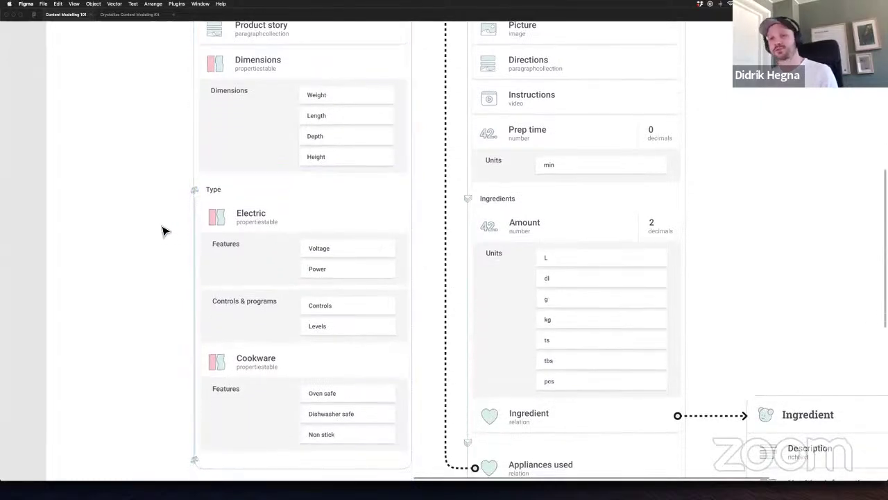
Highlight the Appliance shape's component body containing the Type choice of Electric and Cookware, and clear the selection
scroll(146, 257, left, 1)
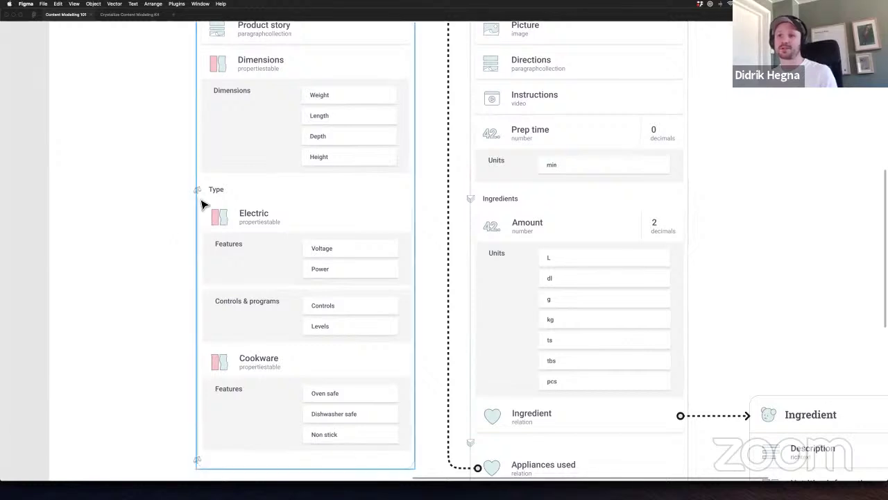
scroll(148, 244, down, 2)
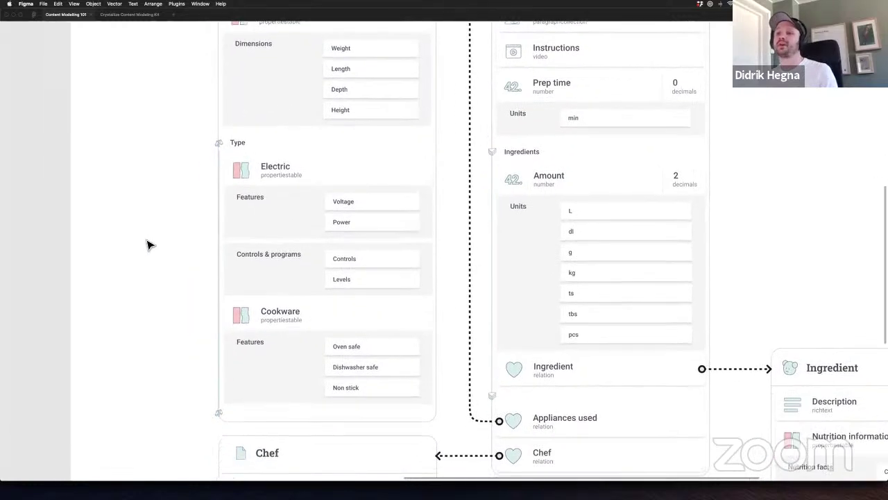
scroll(149, 244, down, 1)
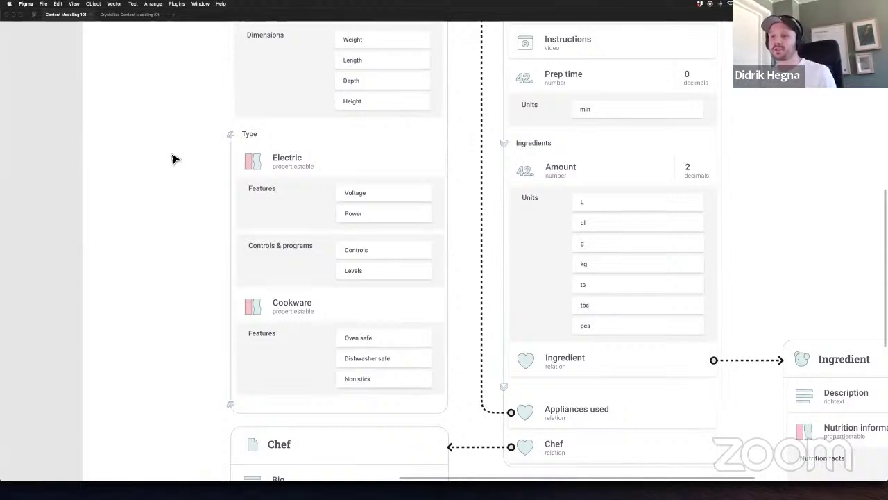
click(304, 169)
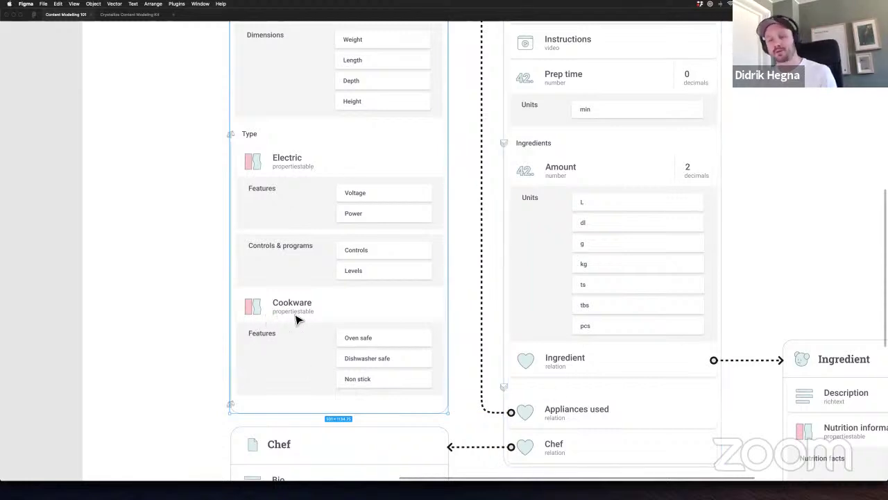
click(132, 259)
Examine the Appliance shape from its Brief component down to the Electric and Cookware property tables under Type
scroll(149, 241, down, 2)
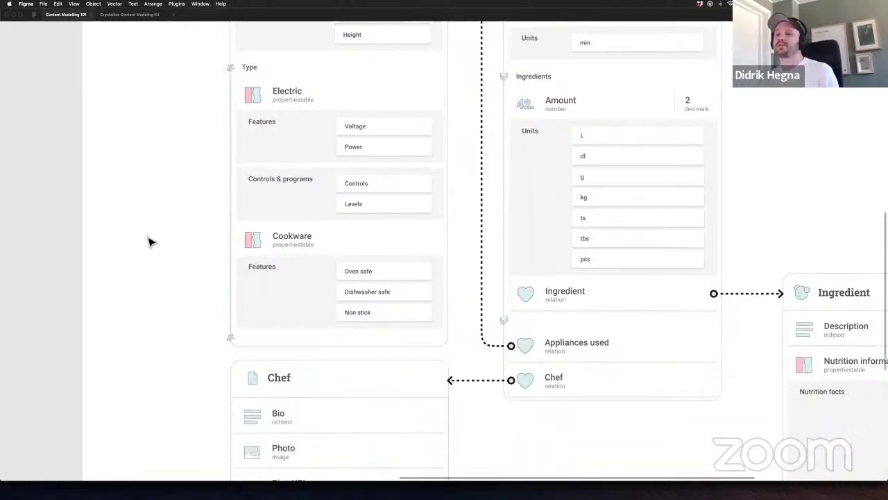
scroll(148, 242, down, 1)
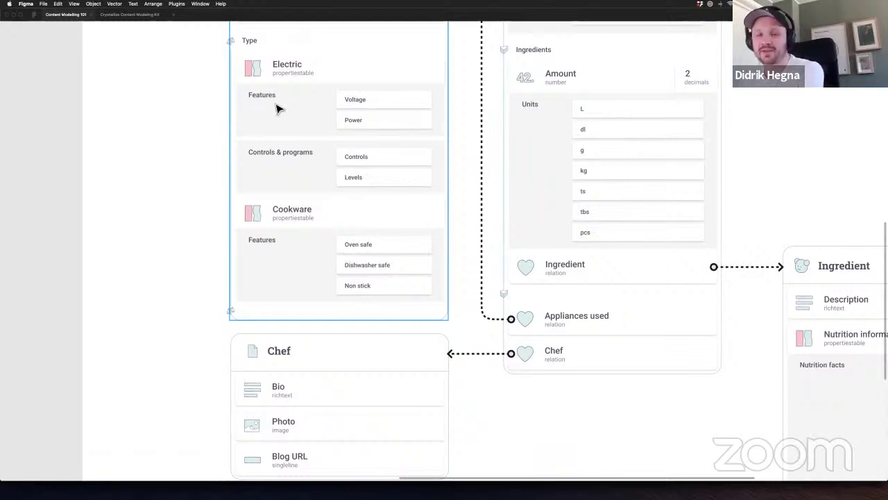
scroll(277, 109, up, 1)
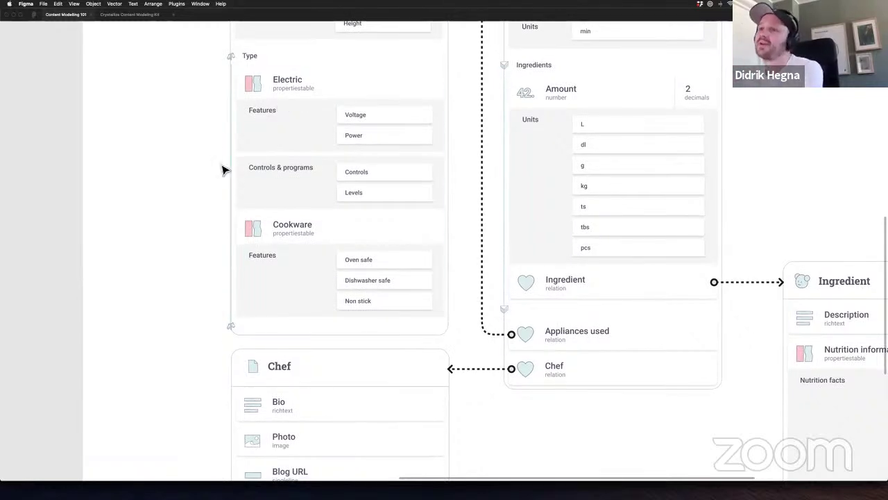
scroll(219, 219, up, 2)
scroll(417, 267, down, 1)
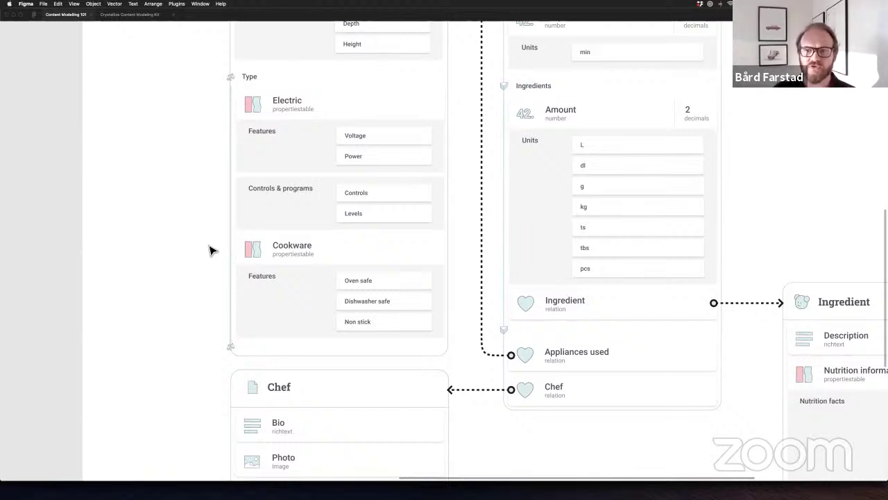
scroll(212, 250, up, 1)
scroll(211, 249, left, 2)
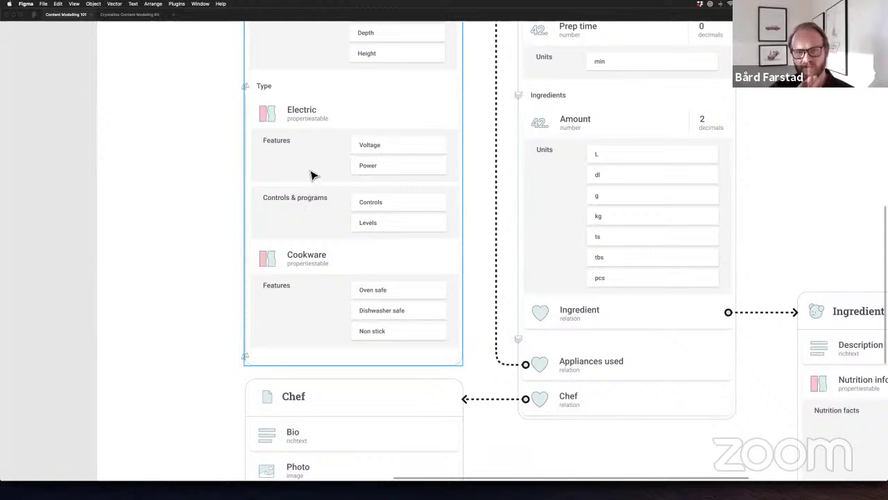
scroll(310, 175, up, 4)
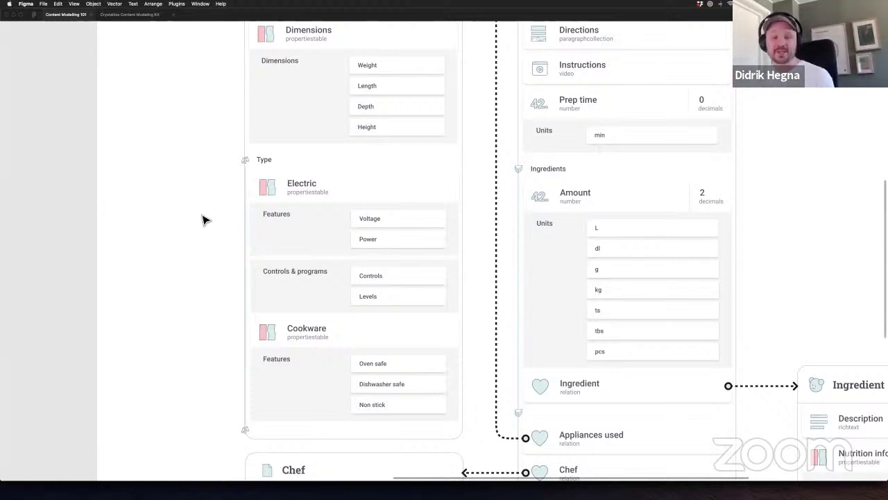
scroll(229, 207, up, 5)
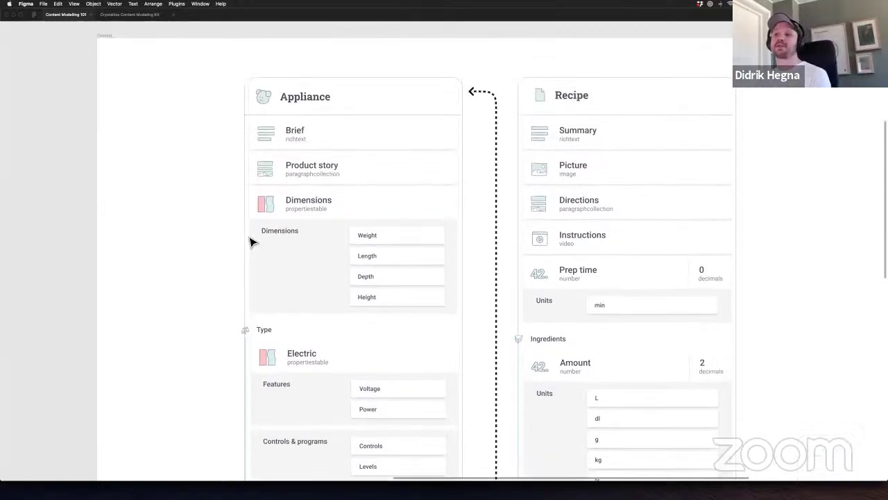
scroll(146, 223, down, 5)
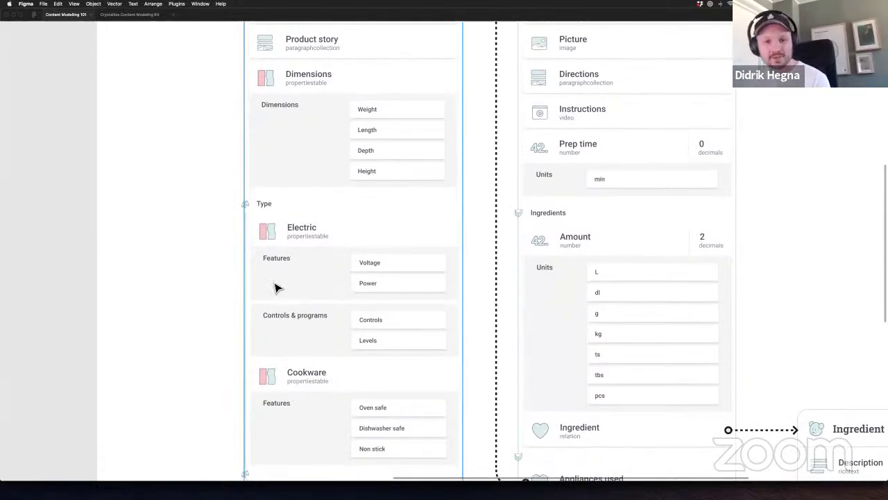
scroll(295, 206, up, 1)
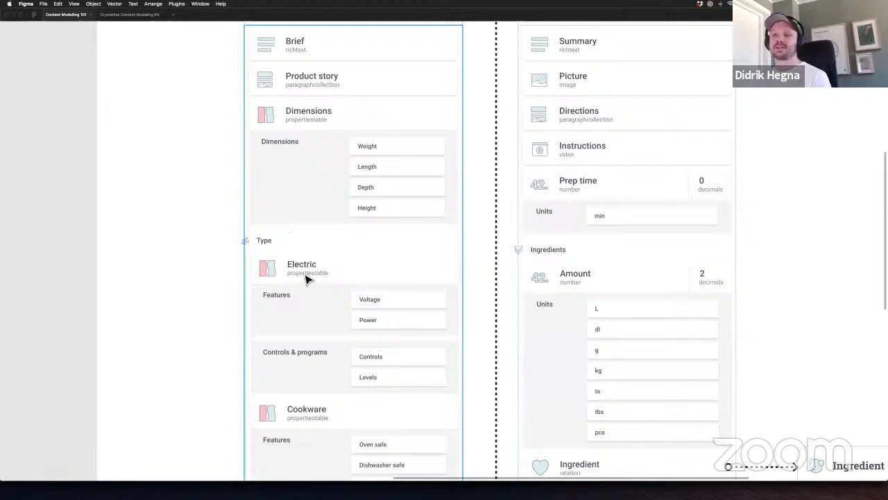
scroll(309, 274, down, 1)
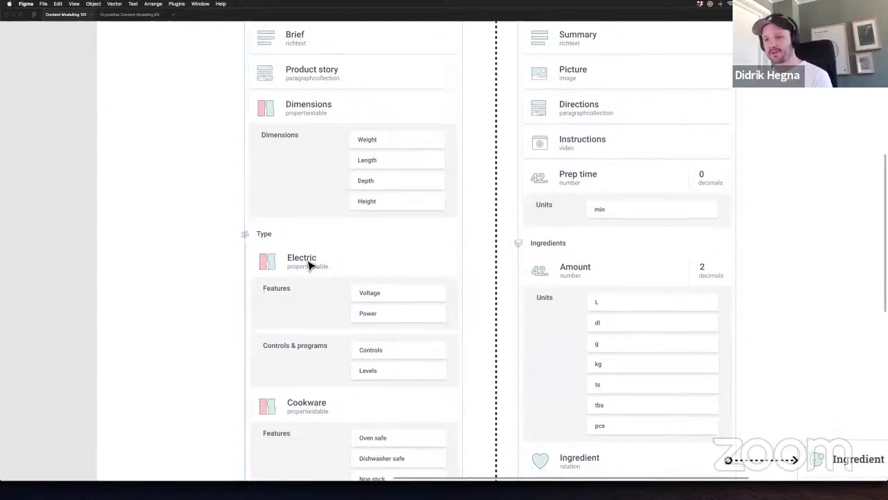
scroll(305, 313, down, 1)
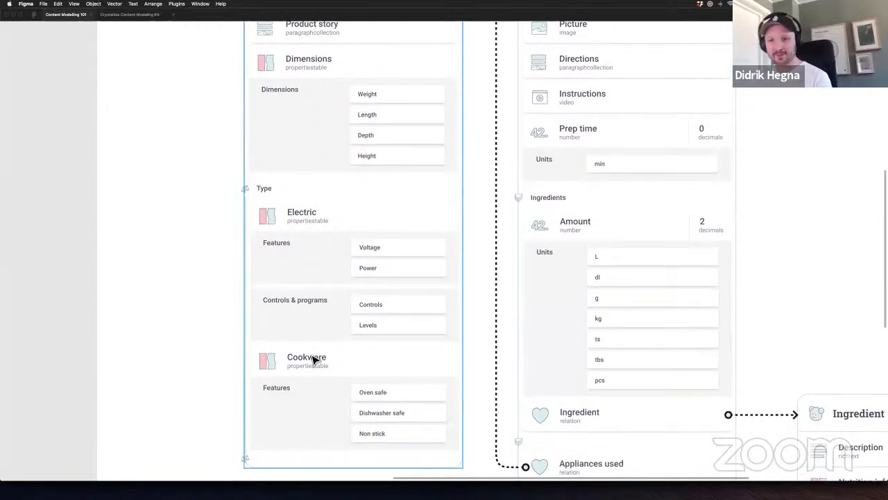
scroll(312, 358, up, 6)
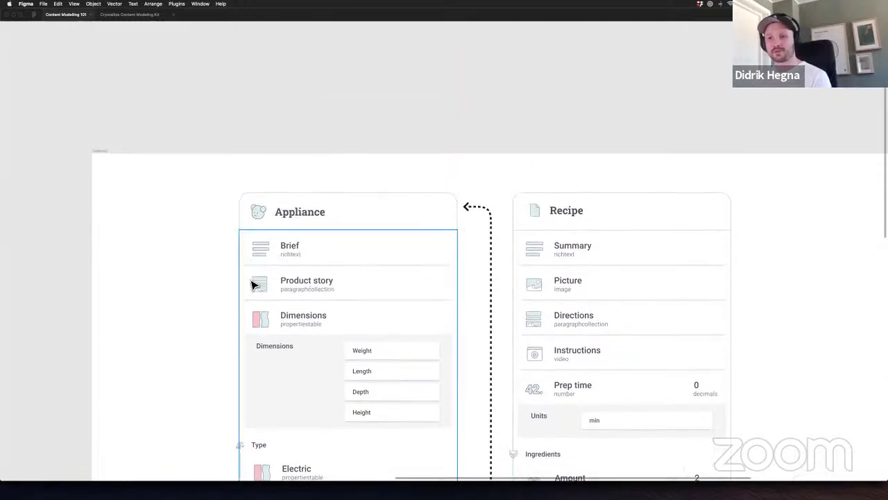
scroll(337, 304, down, 5)
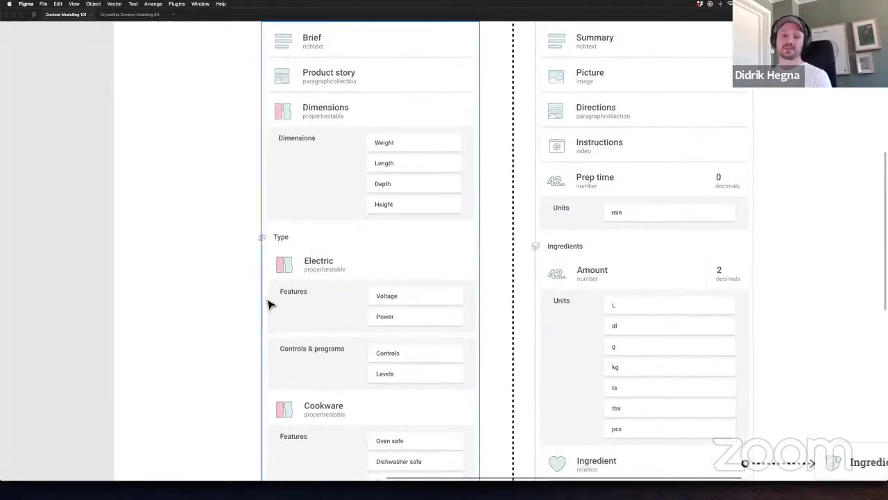
scroll(254, 300, down, 1)
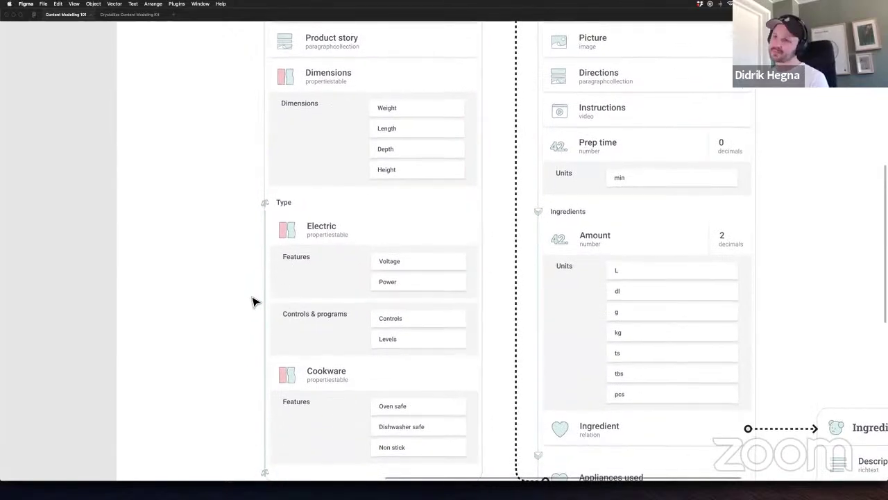
scroll(254, 301, down, 1)
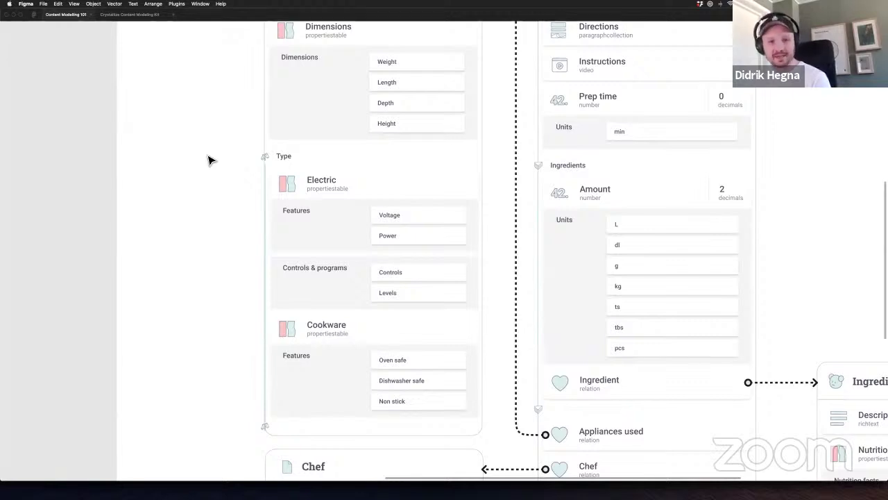
scroll(211, 161, down, 5)
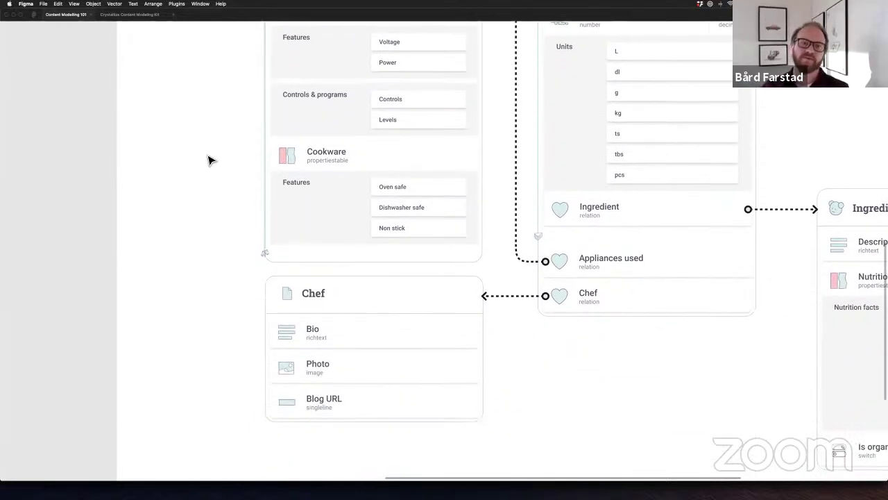
scroll(214, 166, up, 1)
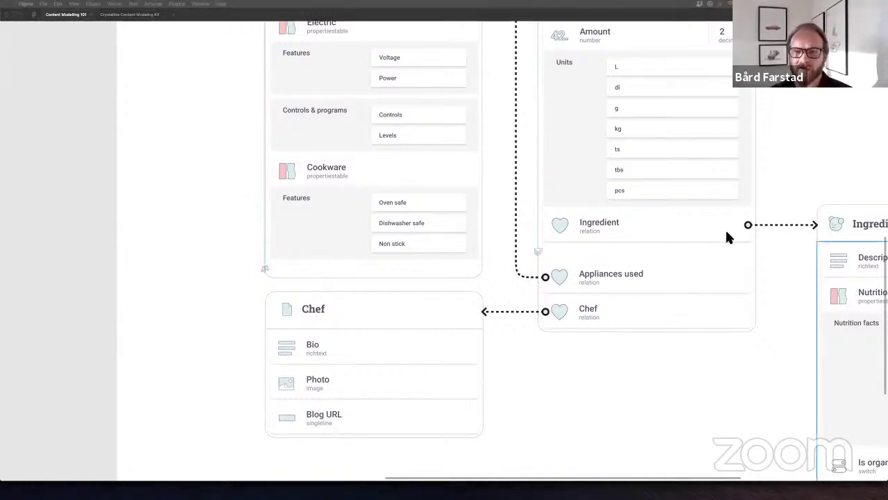
scroll(231, 215, up, 2)
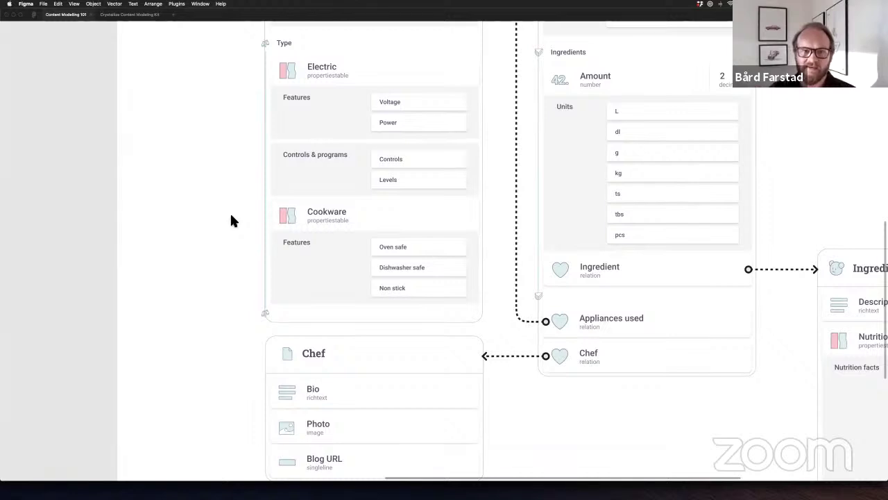
scroll(239, 218, right, 1)
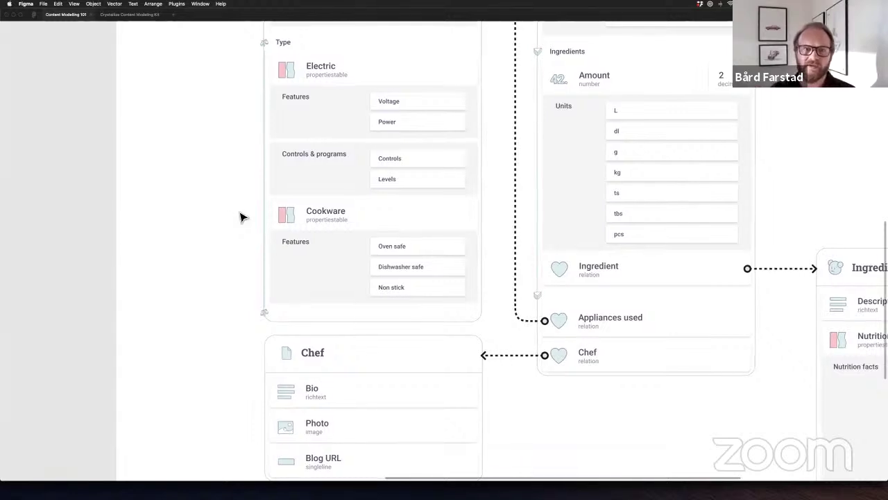
scroll(241, 217, right, 1)
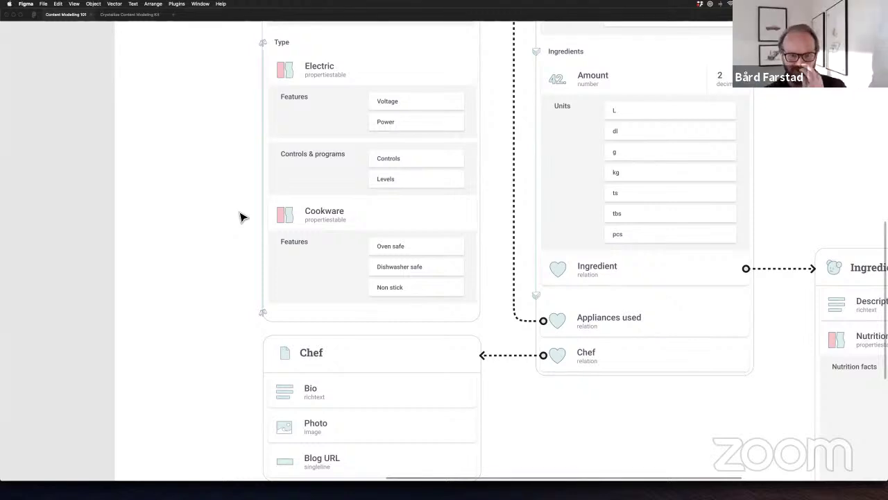
click(294, 164)
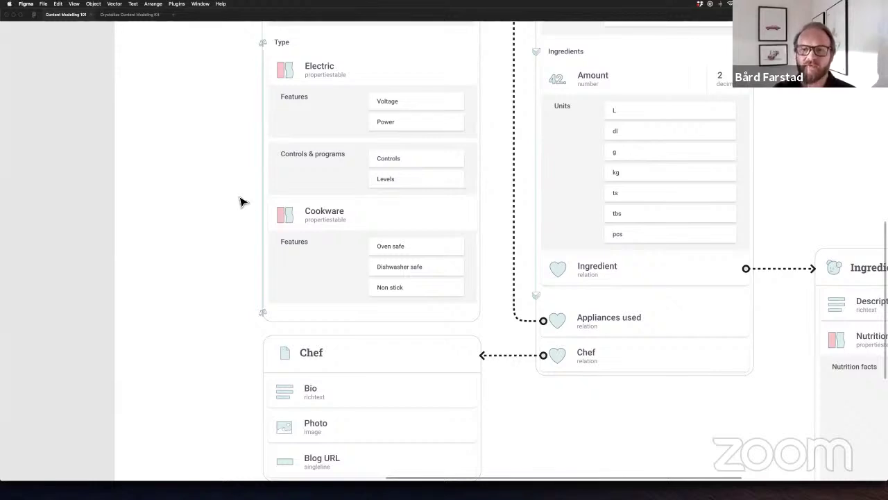
scroll(239, 202, down, 1)
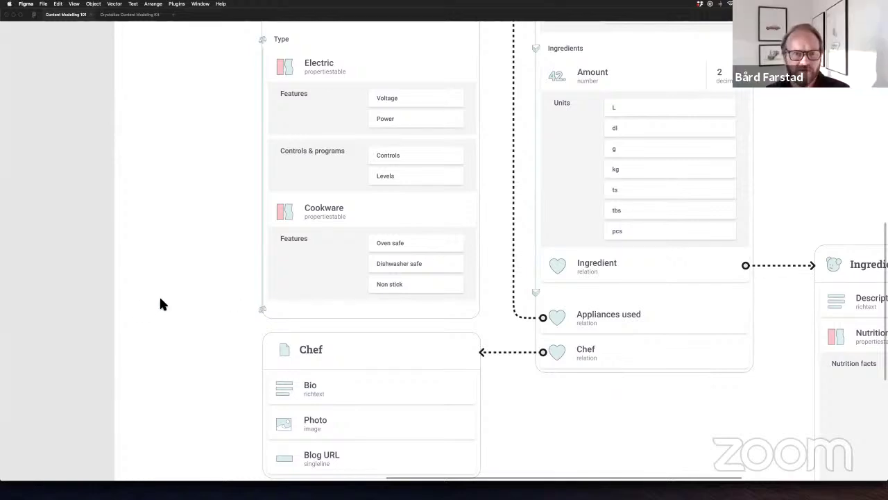
scroll(164, 309, down, 2)
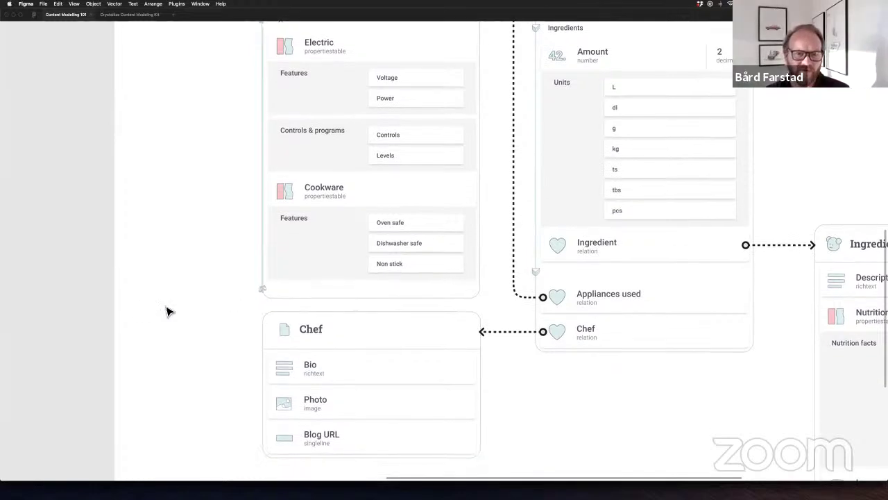
Highlight the Chef shape's header above its Bio, Photo and Blog URL components, and clear the selection
scroll(236, 292, down, 3)
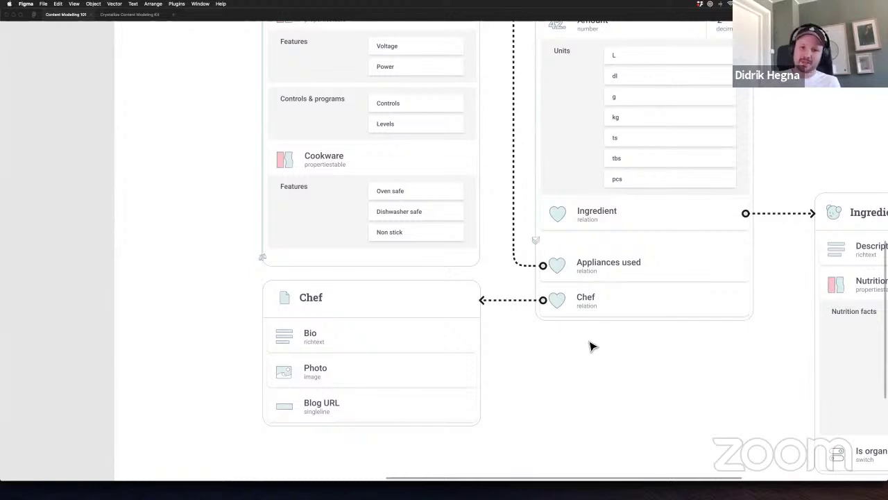
scroll(585, 345, down, 2)
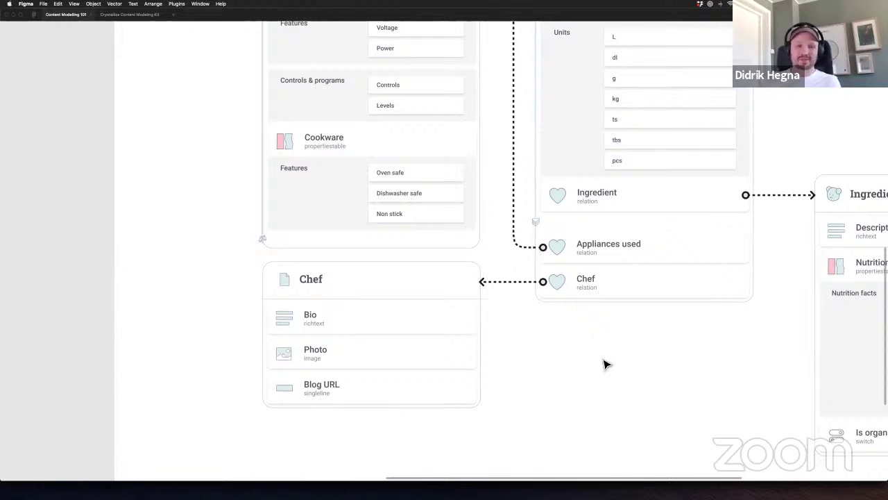
scroll(604, 364, down, 2)
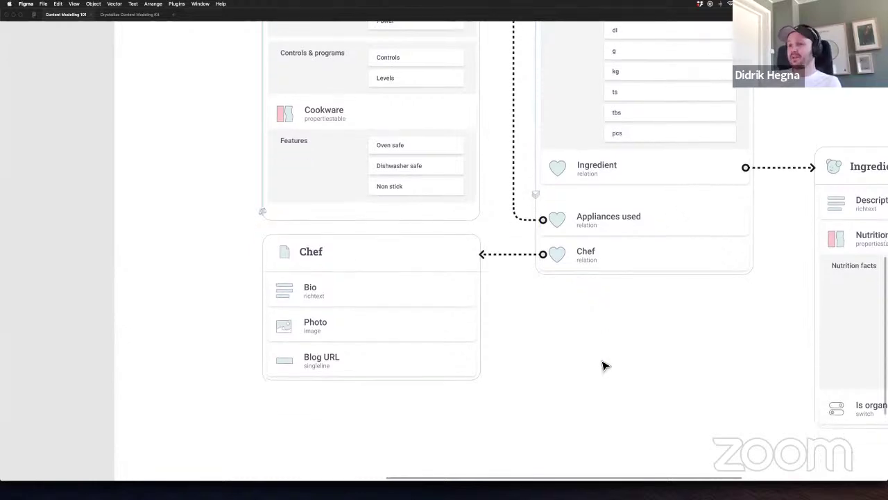
click(351, 262)
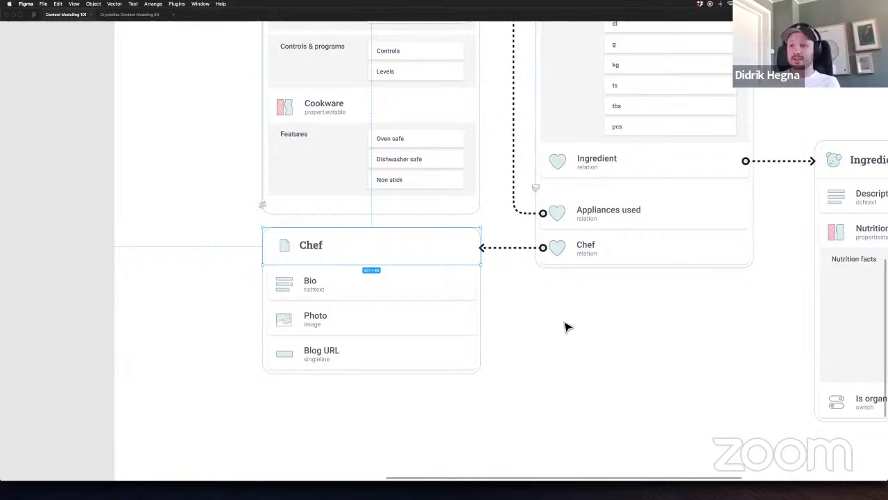
key(Escape)
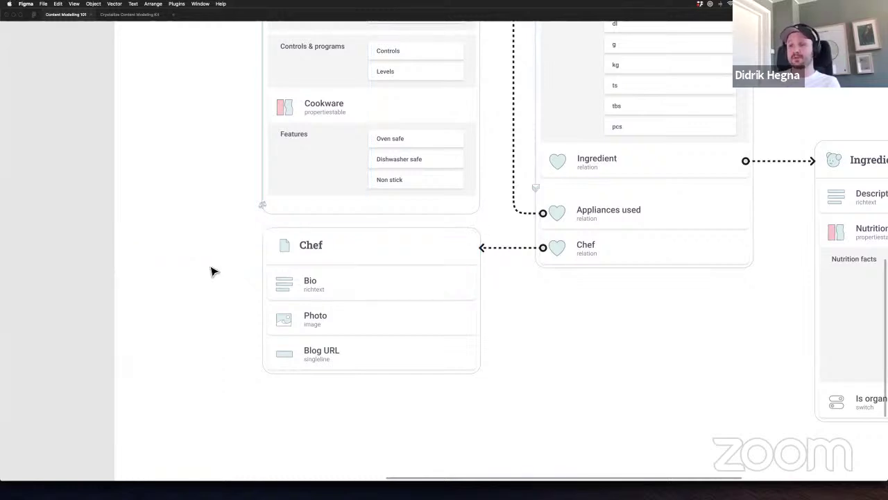
scroll(214, 272, down, 1)
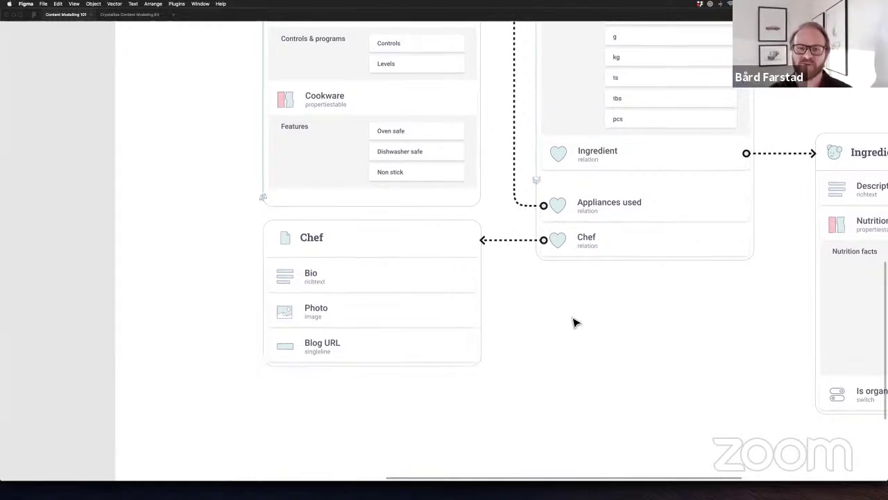
scroll(575, 322, down, 1)
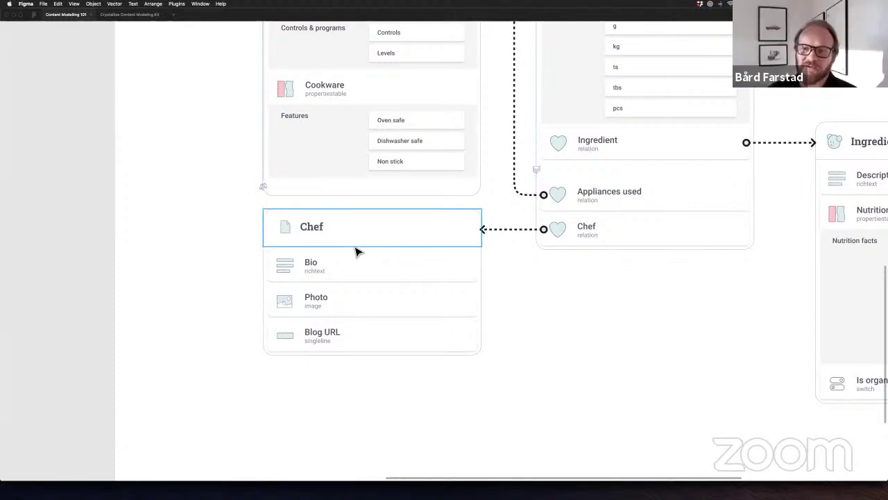
click(539, 282)
click(606, 331)
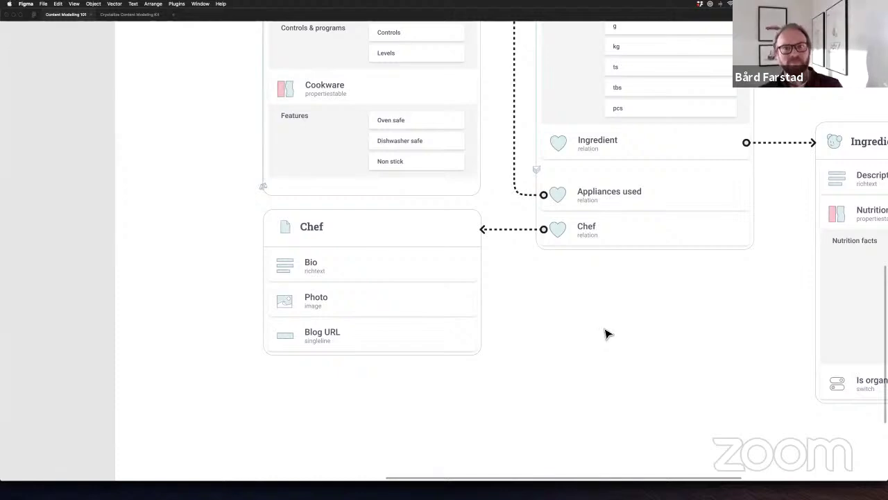
Examine the whole recipe model with its Appliance, Recipe, Chef and Ingredient shapes and the relations between them
scroll(607, 335, down, 2)
scroll(607, 338, down, 2)
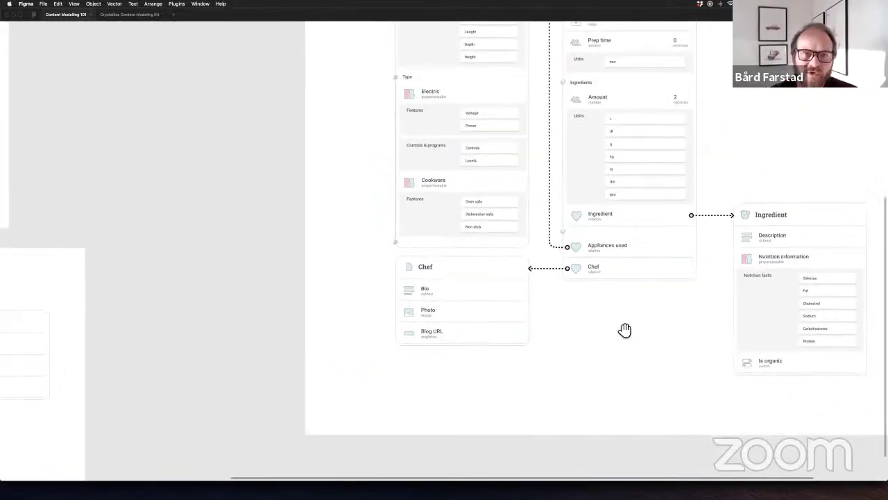
drag(625, 331, 571, 333)
scroll(566, 306, up, 3)
scroll(565, 305, right, 4)
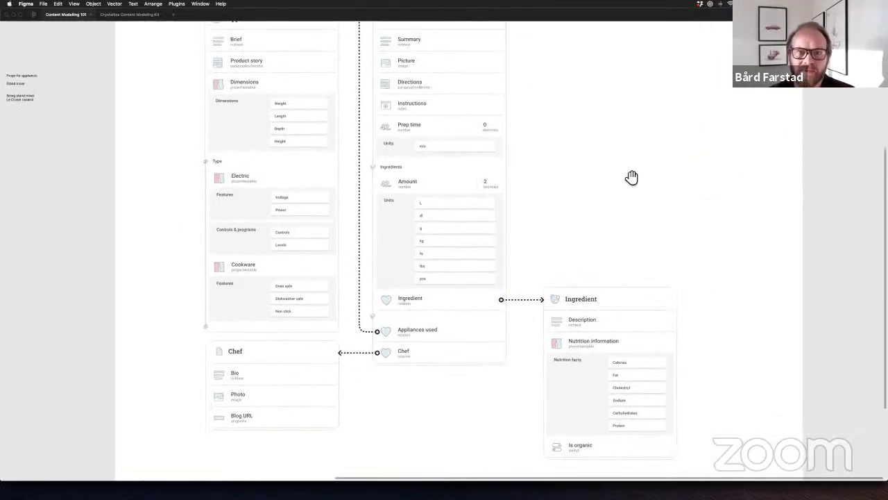
scroll(643, 179, up, 1)
scroll(643, 179, left, 2)
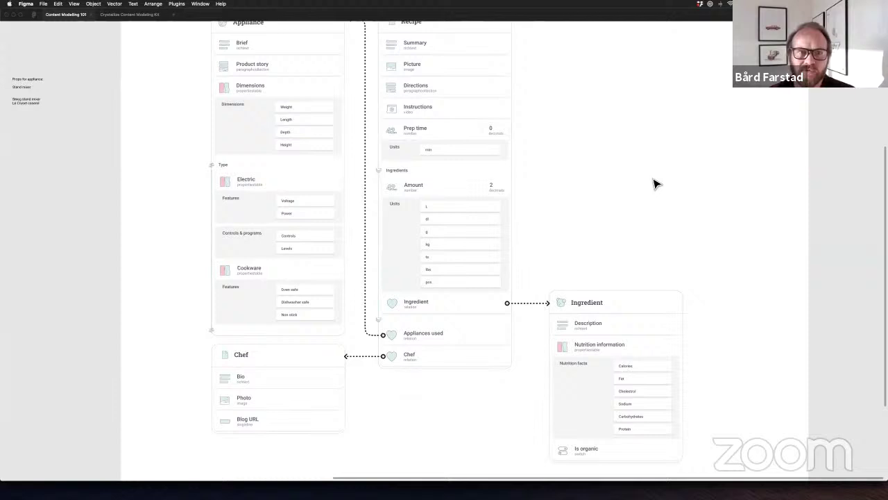
Switch to the Crystallize catalogue in Chrome, arranged side by side with the Figma content model
click(866, 88)
key(super+Tab)
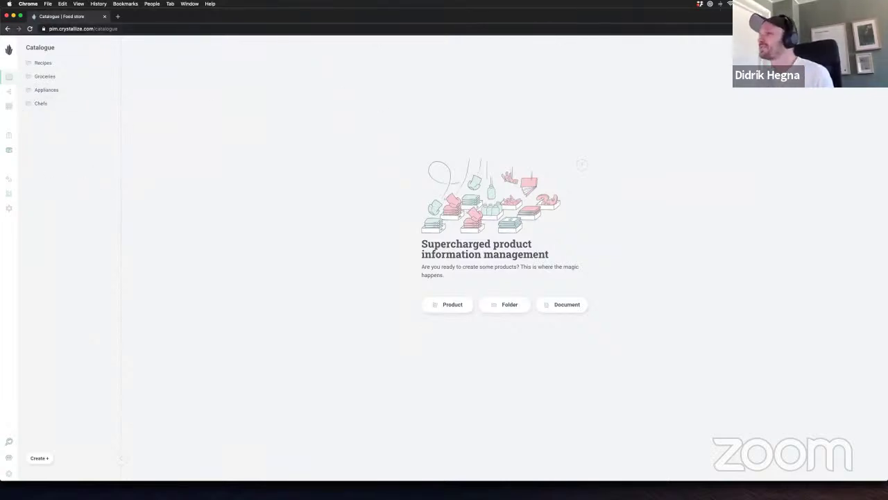
key(super+Tab)
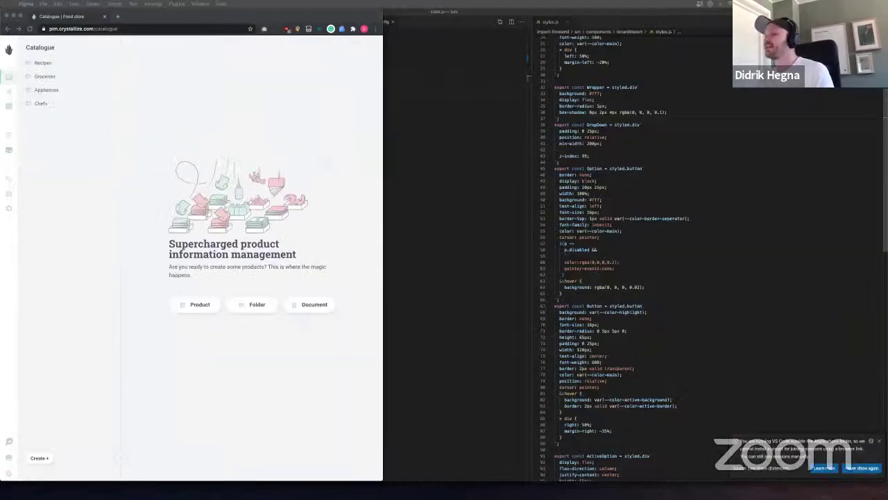
key(super+Tab)
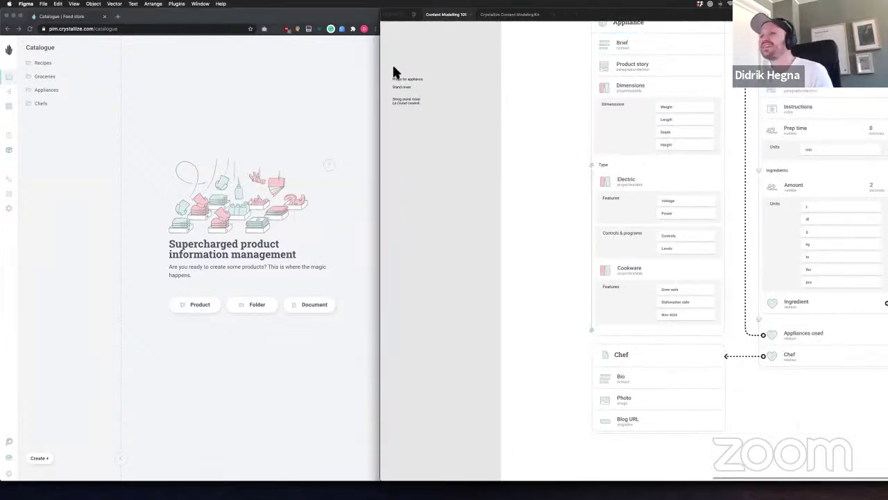
click(257, 125)
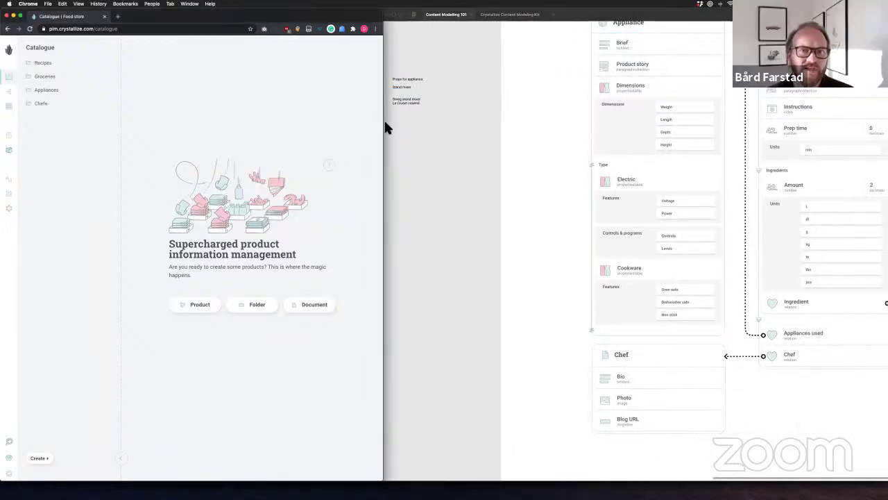
Widen the Chrome window to over half the screen and enlarge the catalogue page to 150%
drag(383, 122, 497, 124)
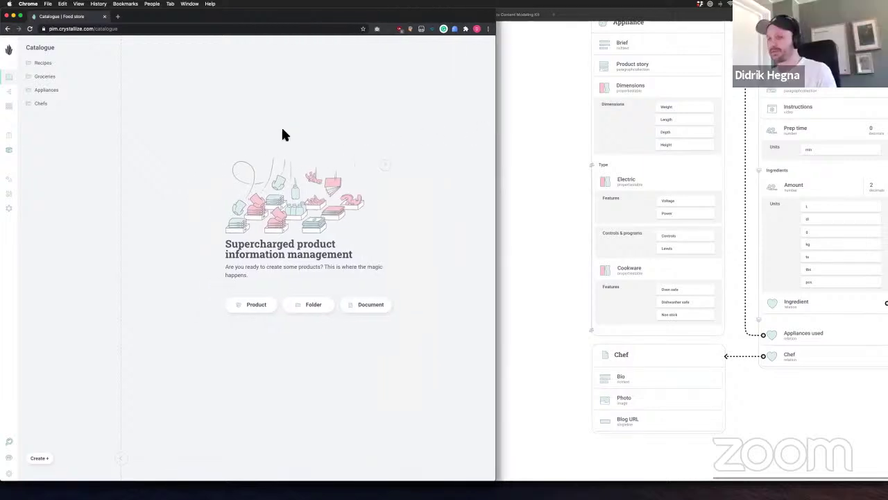
key(super+equal)
key(super+equal)
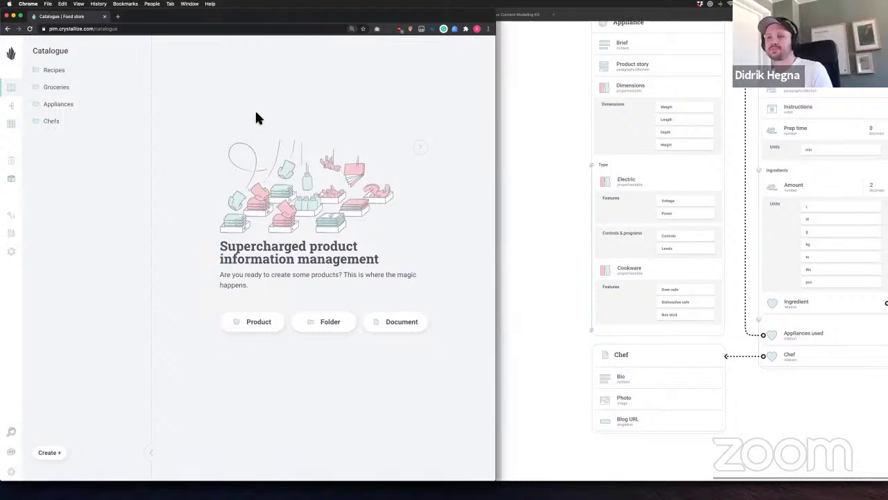
drag(499, 106, 575, 103)
key(super+equal)
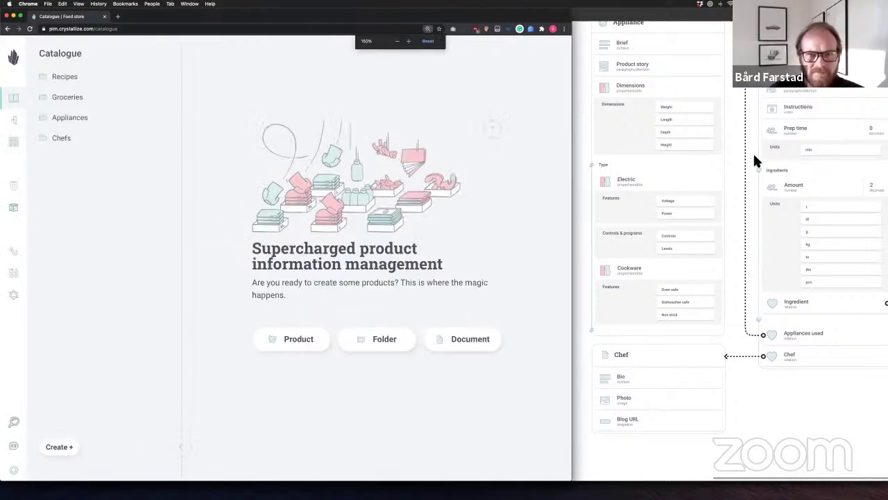
Start a new product shape in Crystallize and name it Ingredient, with the Figma Ingredient shape visible for reference
scroll(739, 174, up, 5)
scroll(671, 147, right, 10)
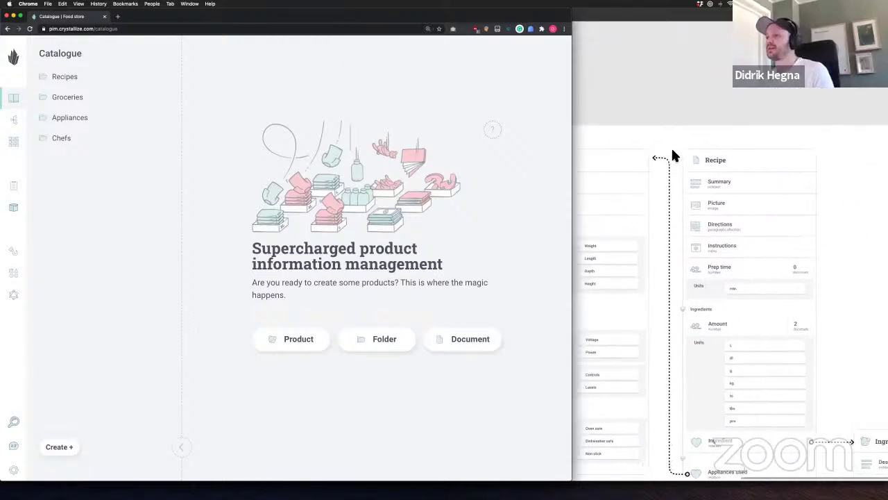
scroll(682, 159, down, 5)
scroll(667, 187, down, 3)
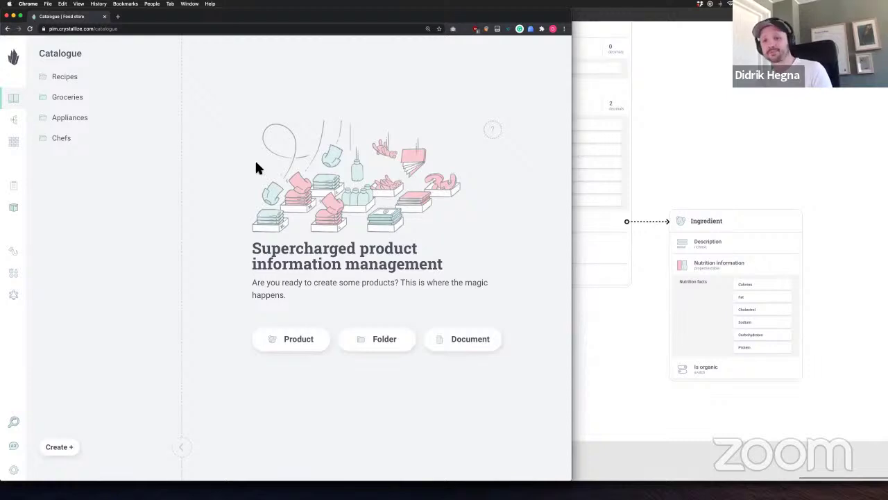
click(21, 278)
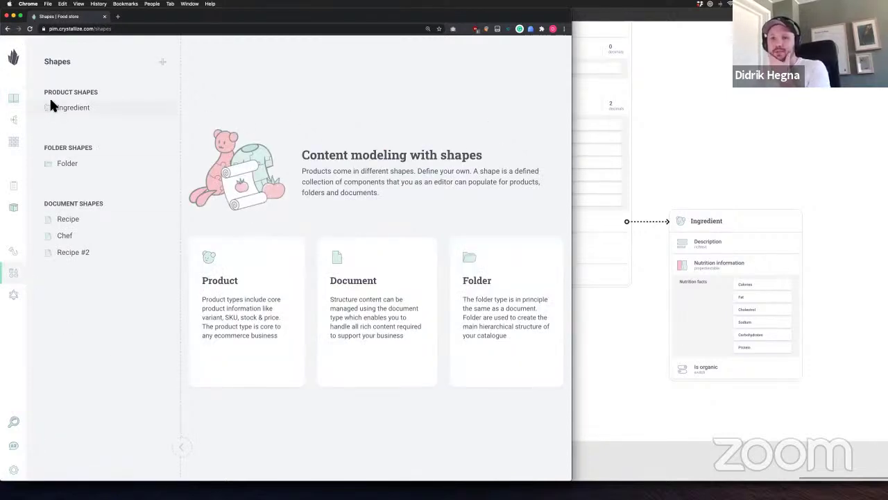
click(21, 70)
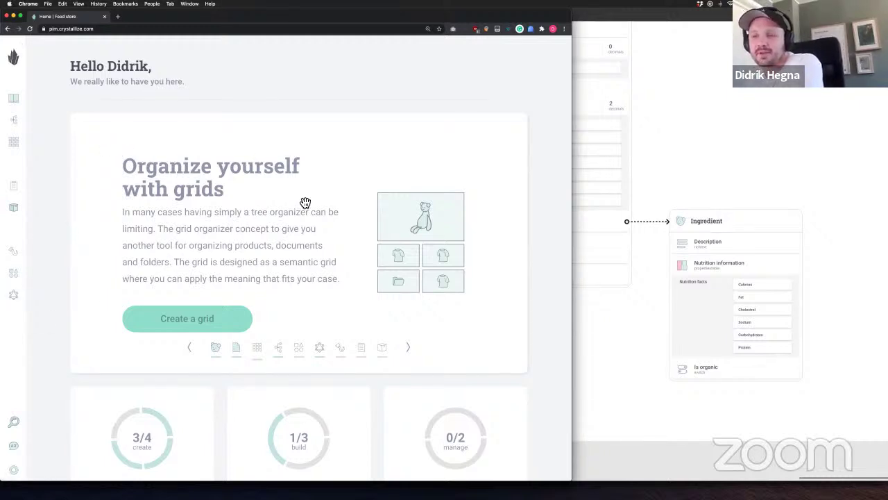
click(19, 280)
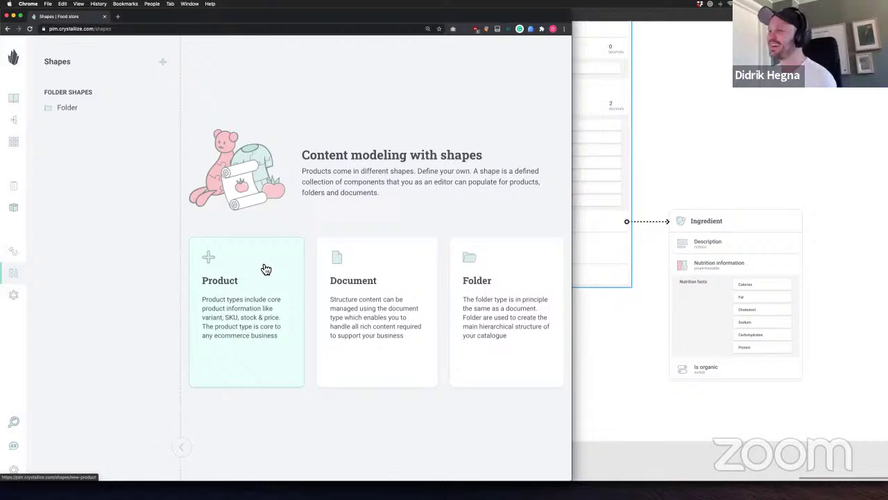
click(266, 269)
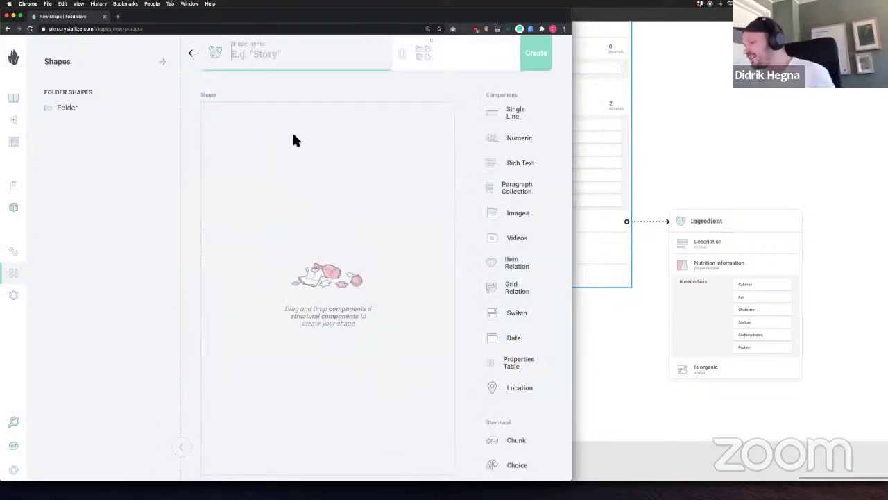
text(Ingredient)
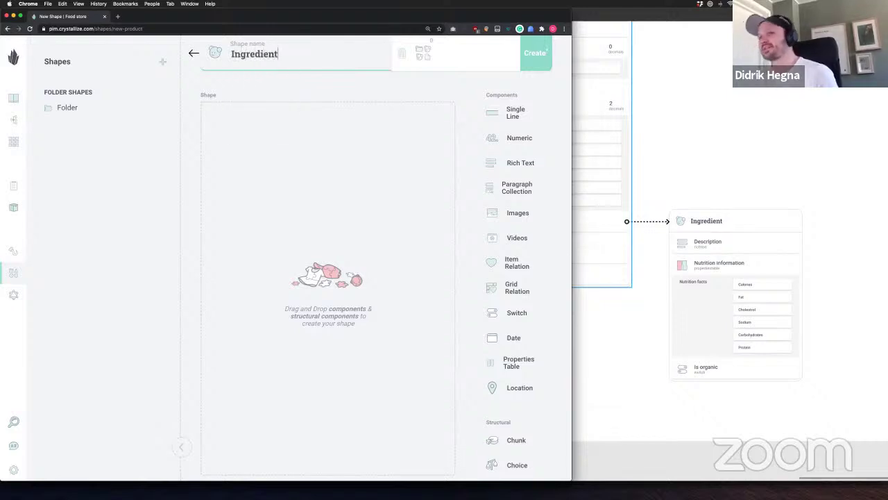
click(426, 98)
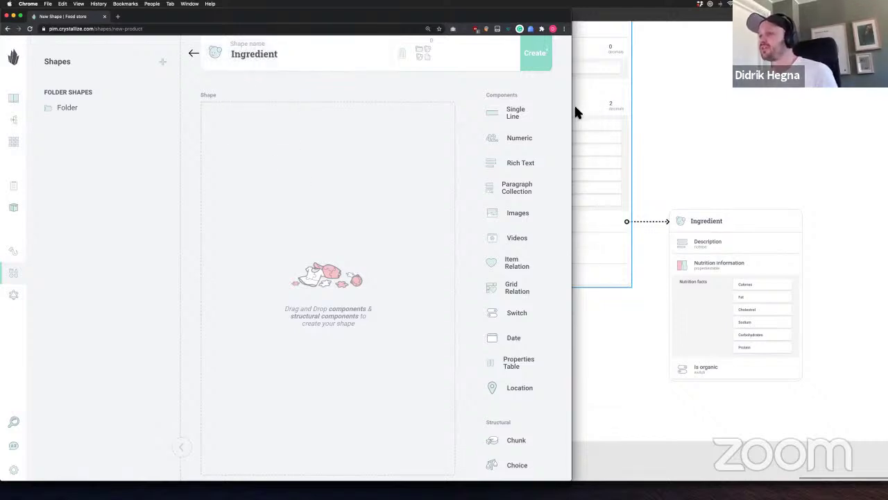
Add a Rich Text component named Description to the Ingredient shape, leaving its description empty
drag(571, 109, 606, 111)
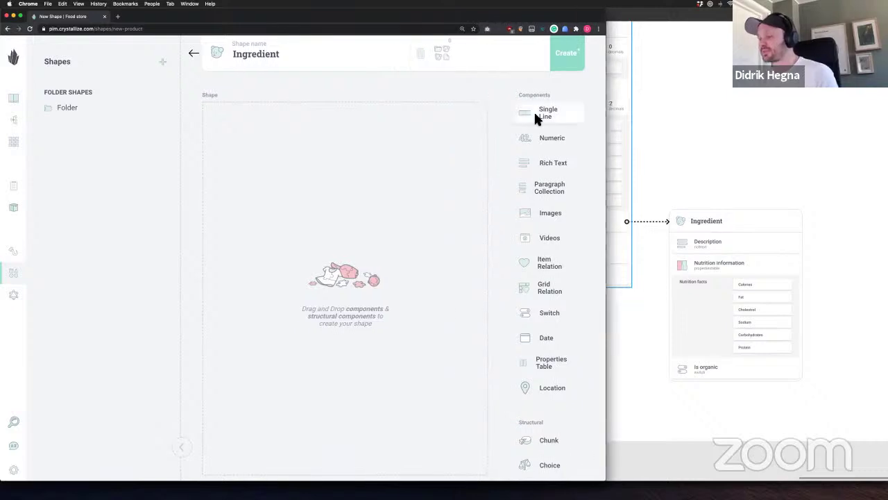
key(super+minus)
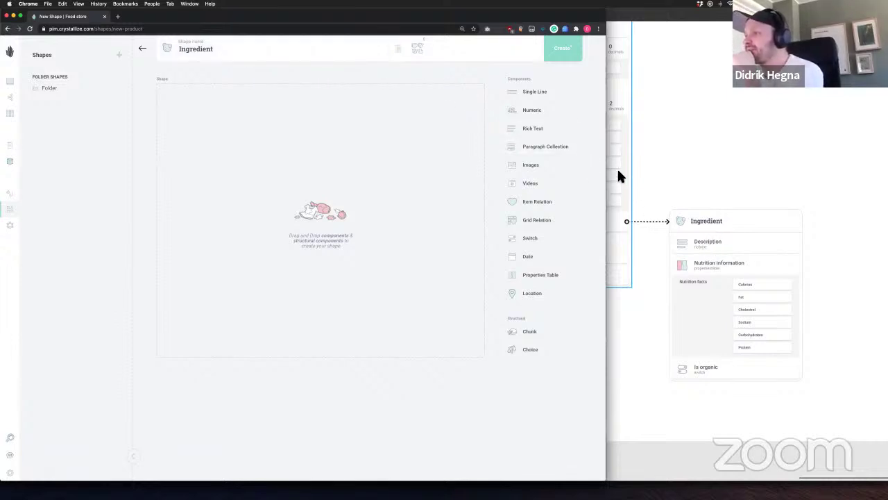
drag(538, 130, 355, 139)
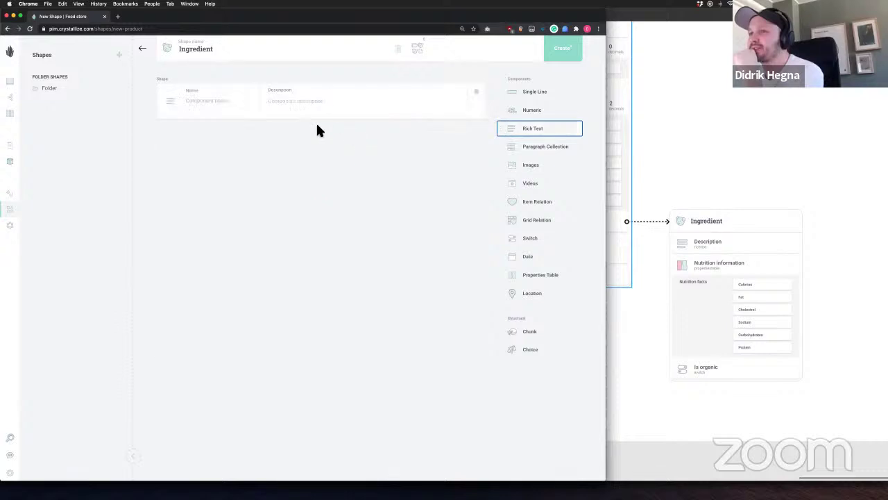
click(220, 104)
text(D)
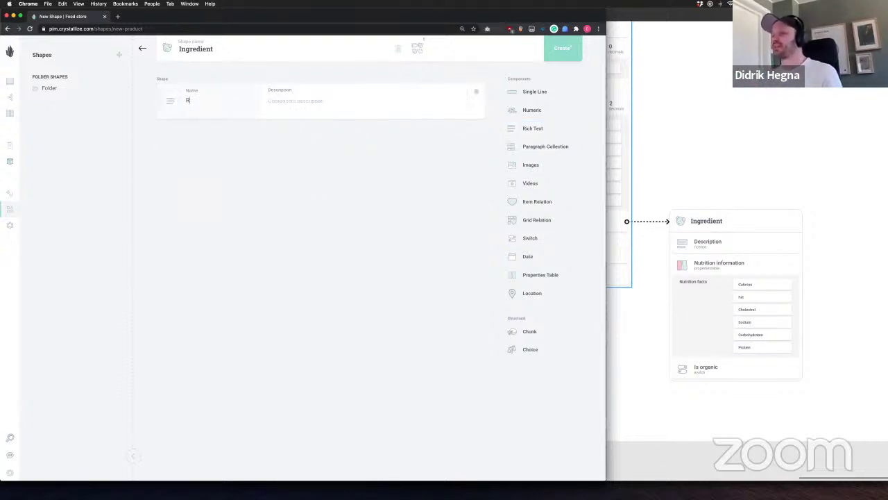
text(escription)
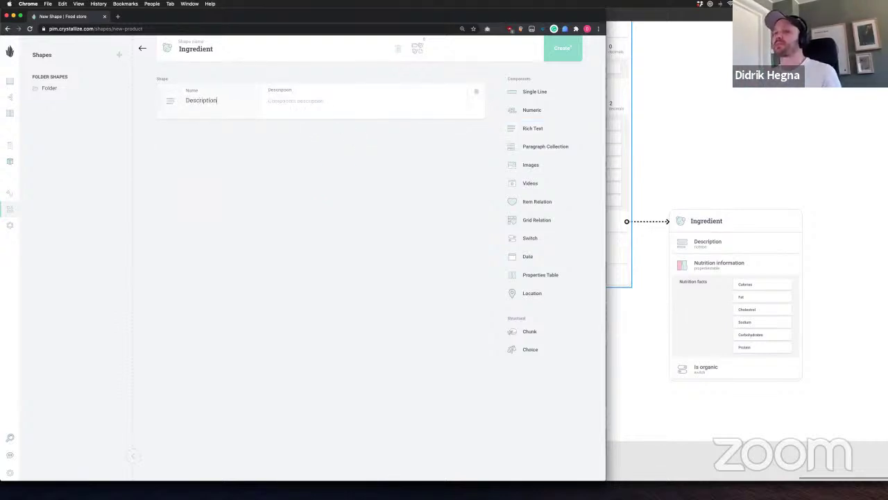
click(268, 100)
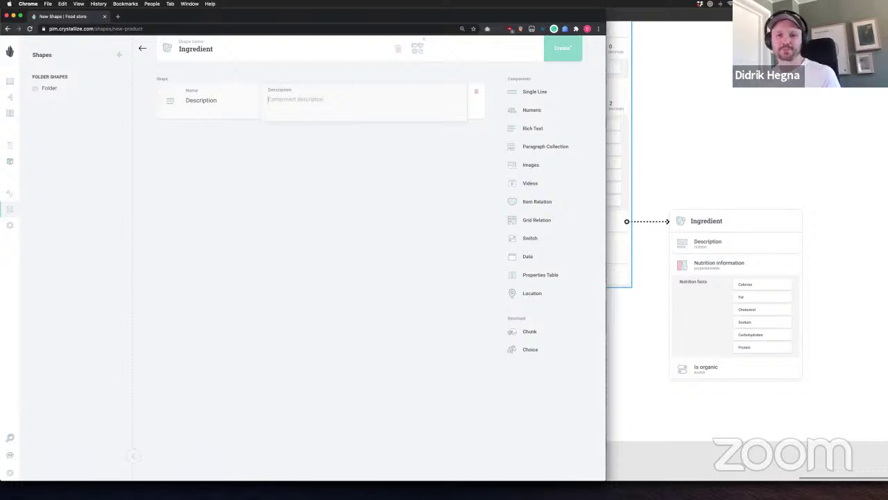
click(293, 137)
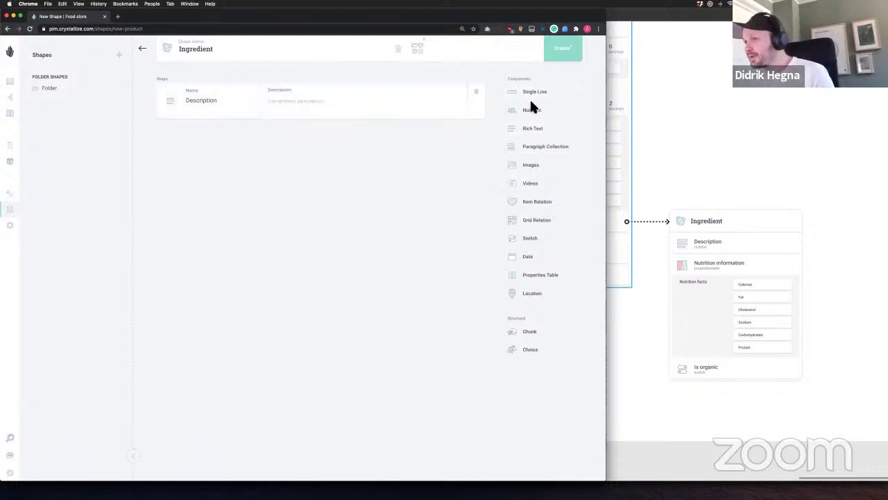
Add a Properties Table component named Nutrition information to the Ingredient shape and set its type to Fixed
drag(558, 275, 268, 130)
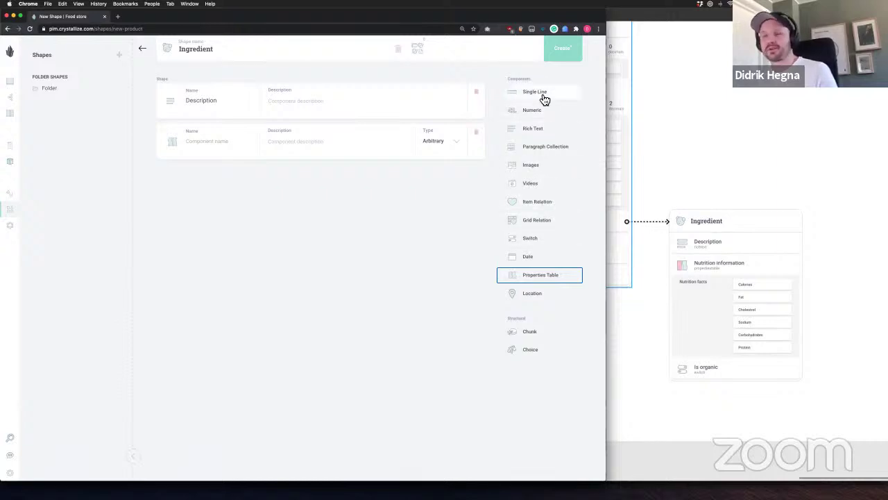
click(431, 139)
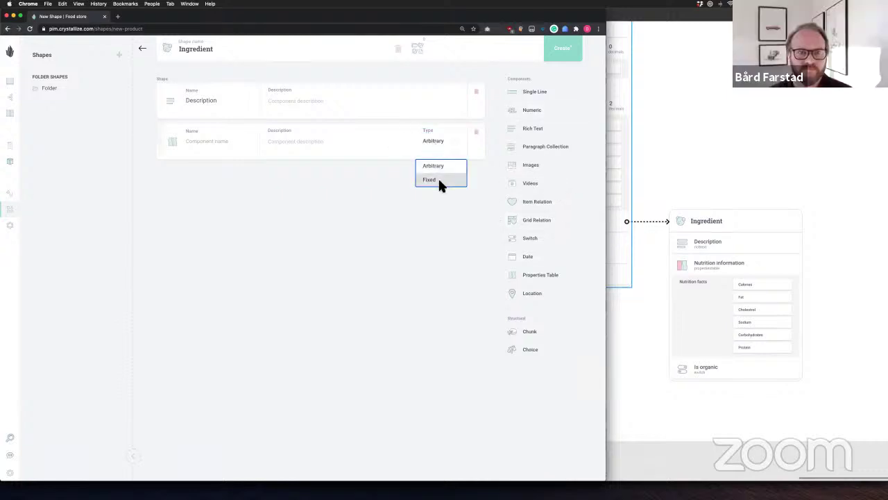
click(438, 180)
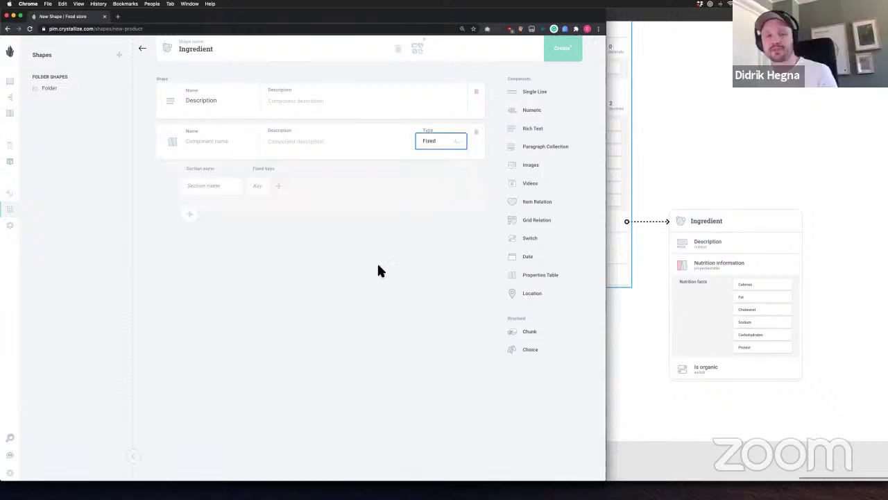
click(193, 142)
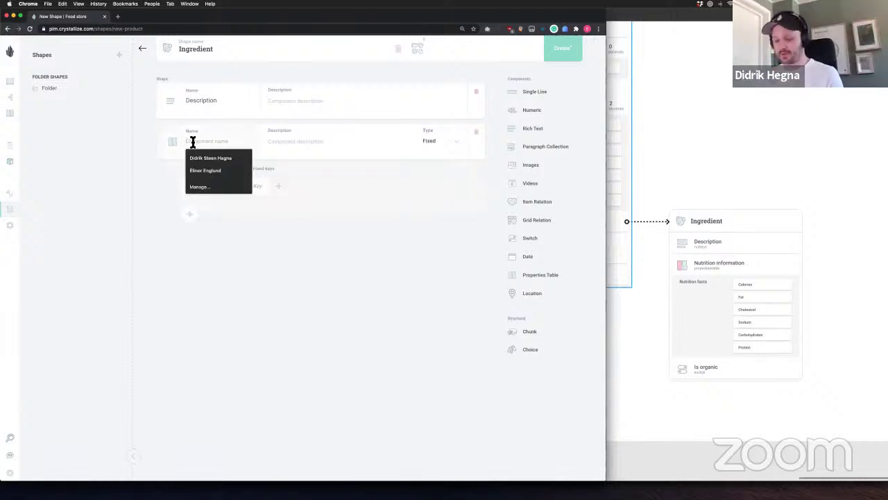
text(Nutri)
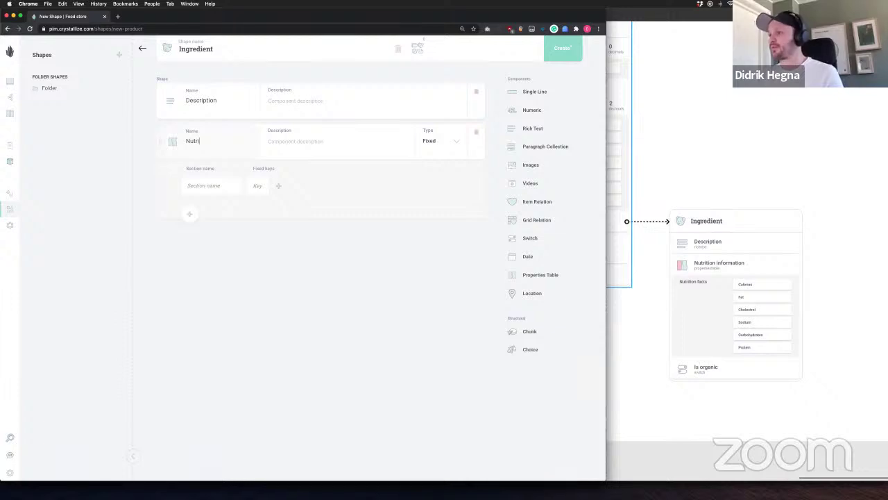
text(tion information)
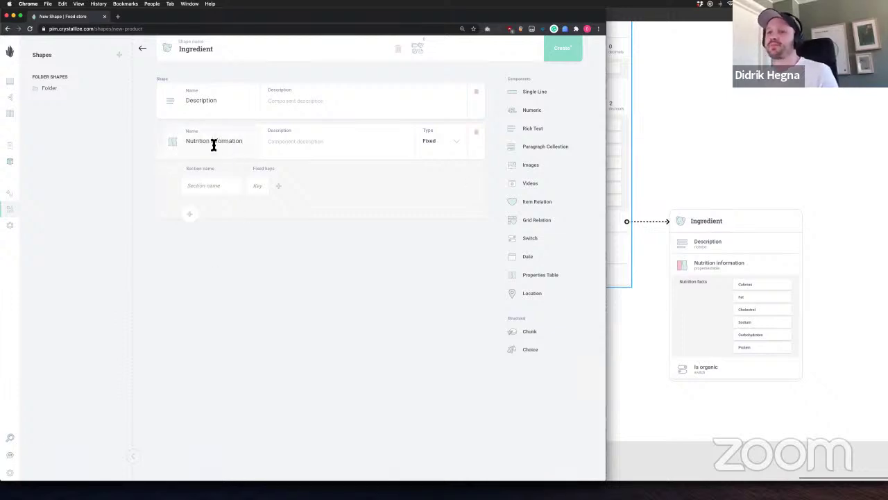
Switch to Figma and move its window aside to uncover more of the Crystallize shape editor
click(702, 284)
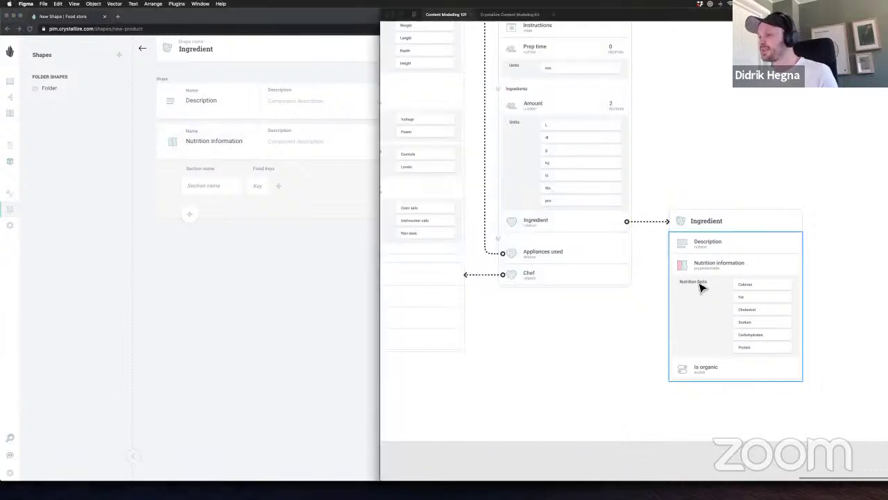
drag(383, 268, 499, 265)
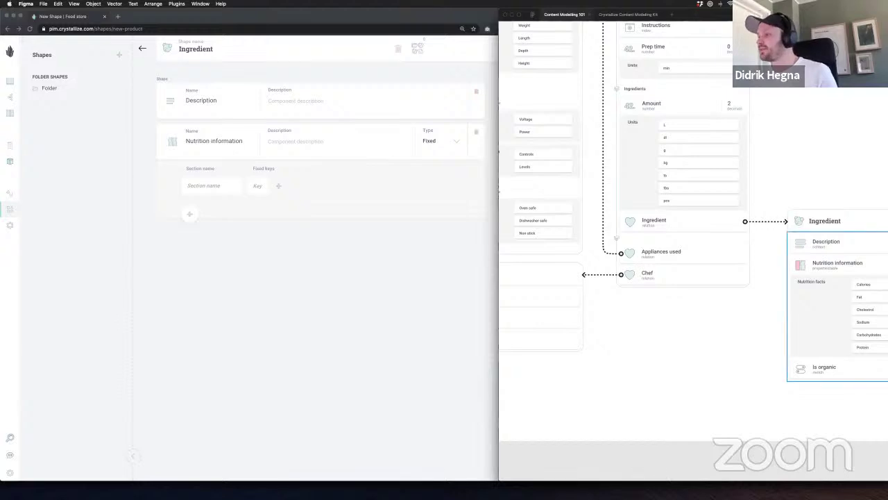
click(204, 186)
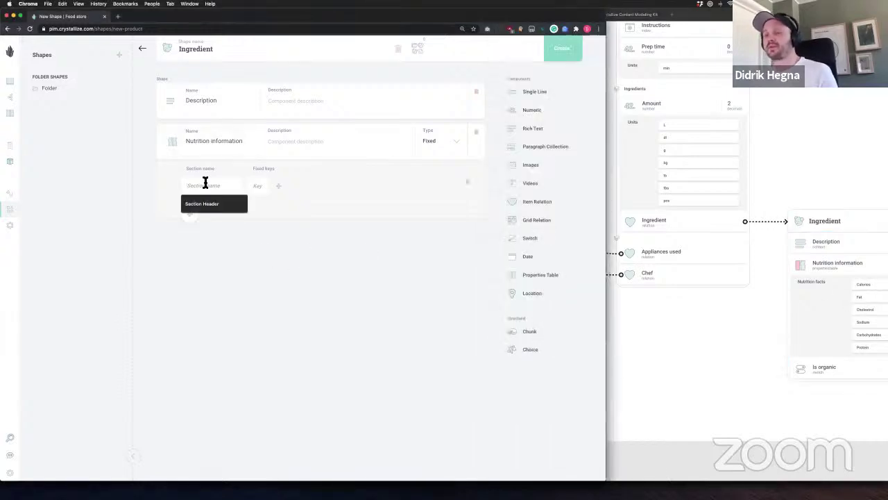
text(table 1)
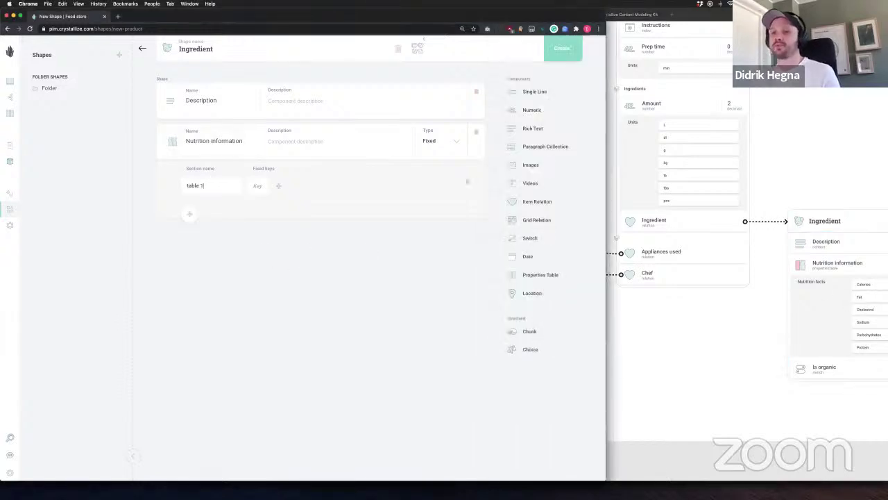
click(190, 214)
click(194, 210)
text(Table)
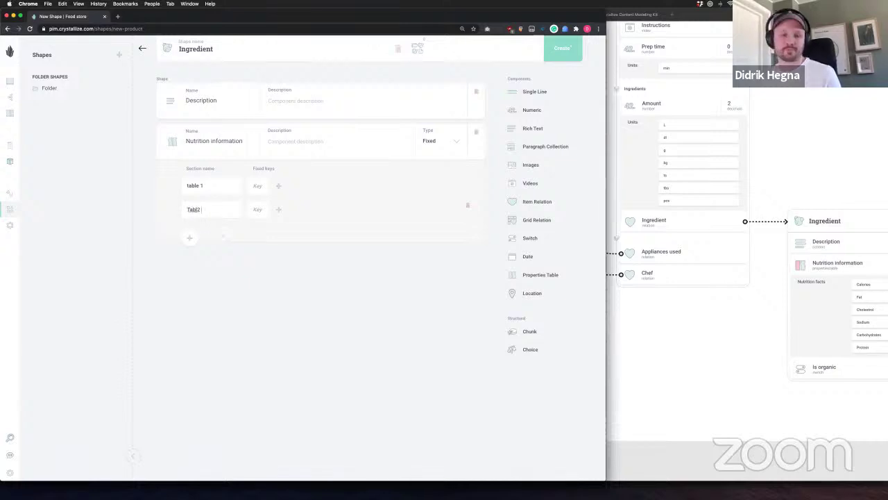
double_click(210, 208)
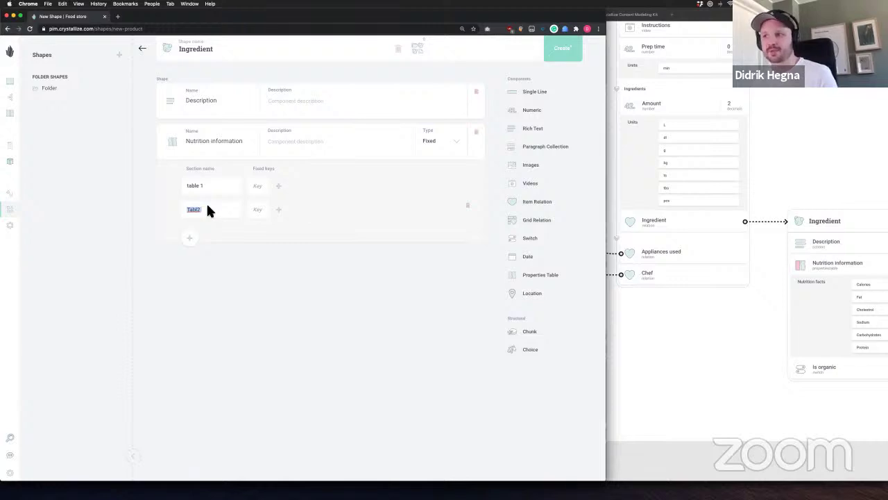
scroll(740, 263, right, 5)
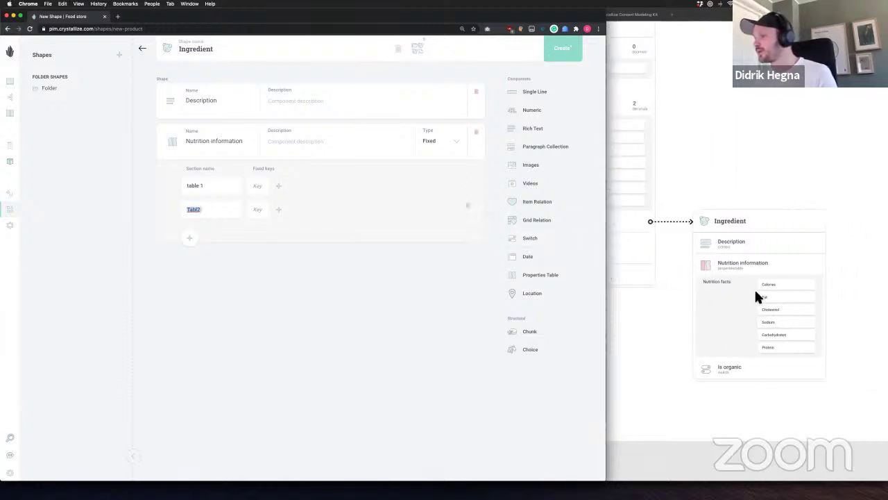
click(377, 311)
click(470, 208)
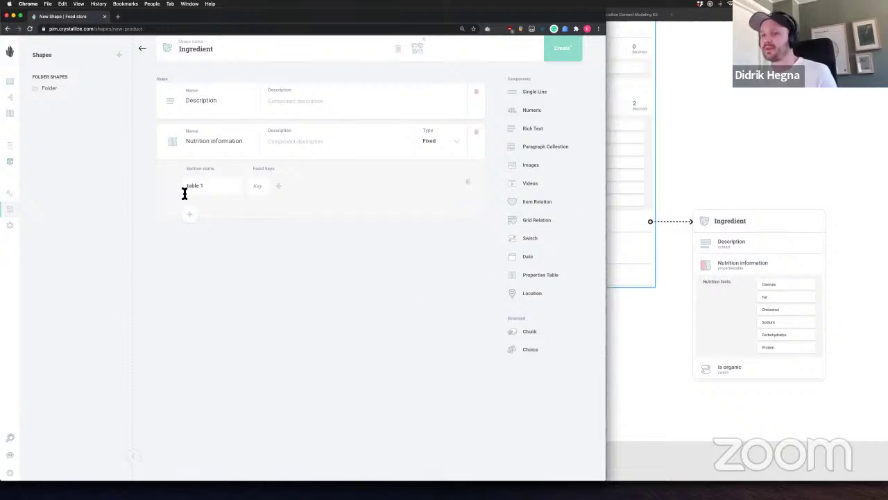
Name the table section Nutrition facts and give it the fixed keys Calories, fat and cholestrol
triple_click(238, 190)
text(Nu)
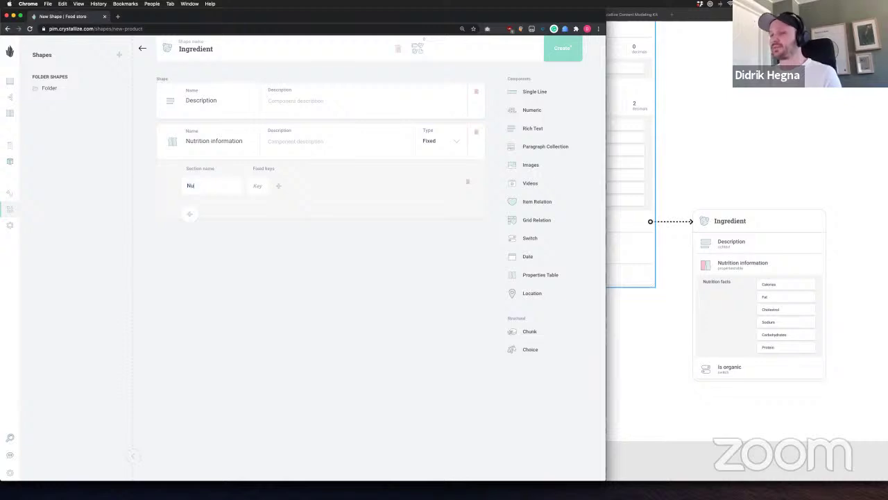
text(trition facts)
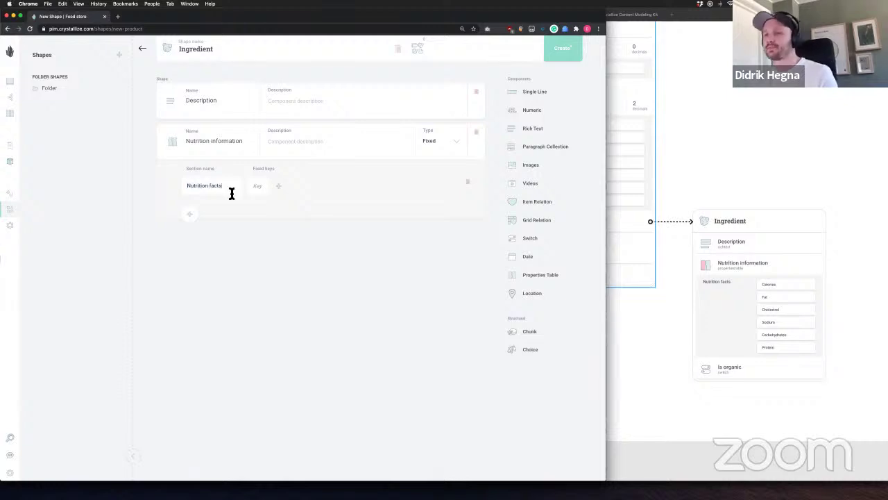
key(Tab)
text(Calories)
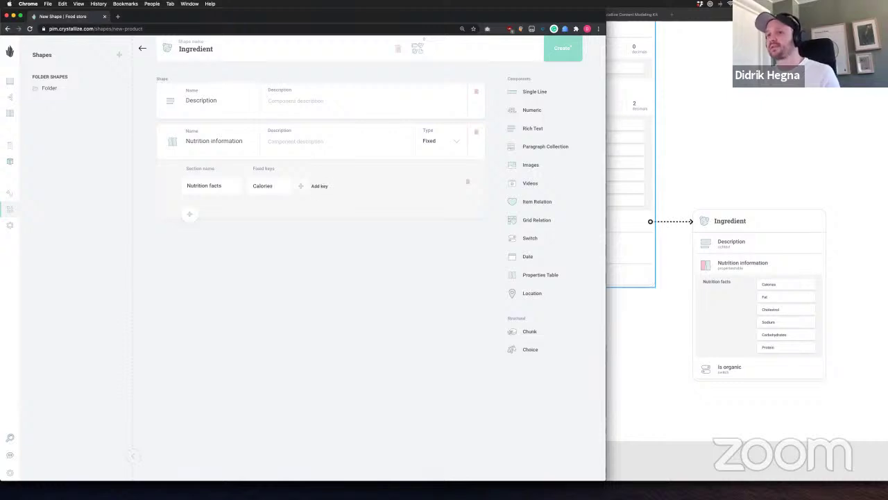
key(Return)
text(fat)
key(Return)
text(chole)
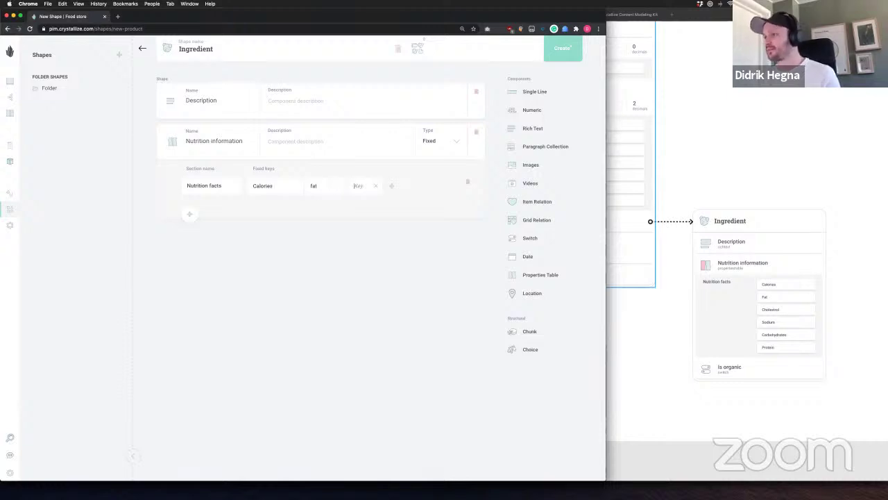
text(trol)
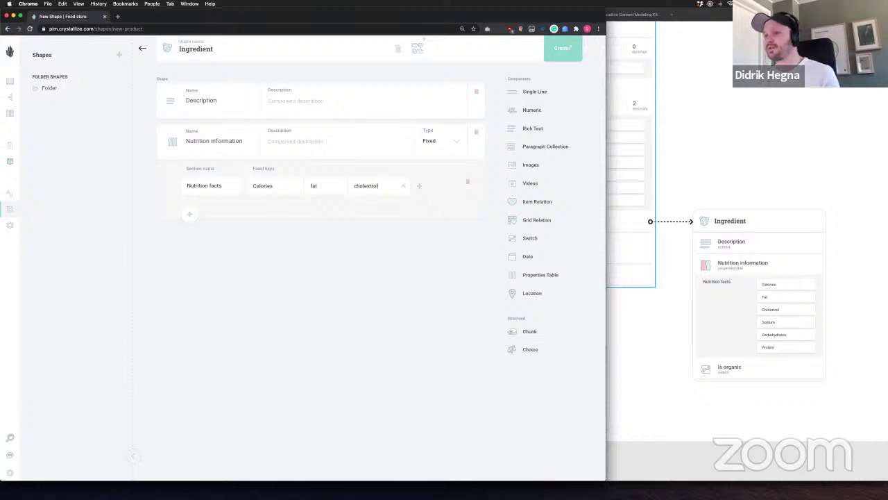
Add the fixed keys sodium, Cabrohydrates and Protein to the Nutrition facts section
key(Return)
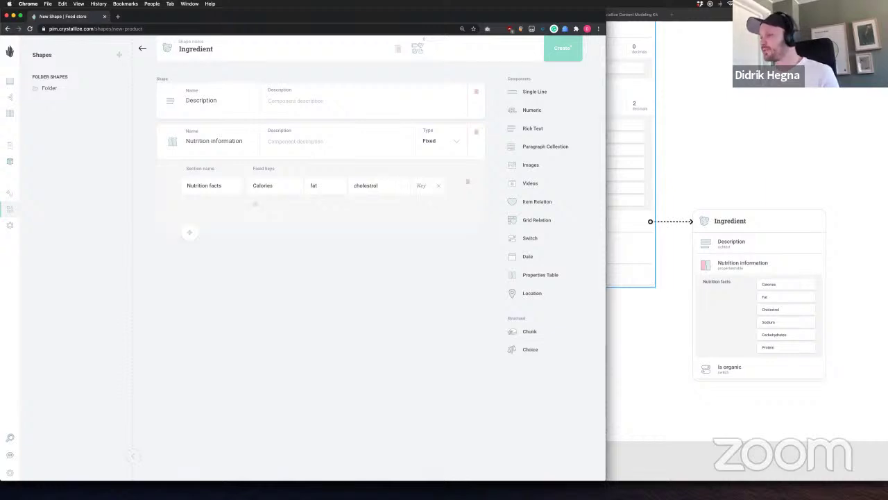
text(sodium)
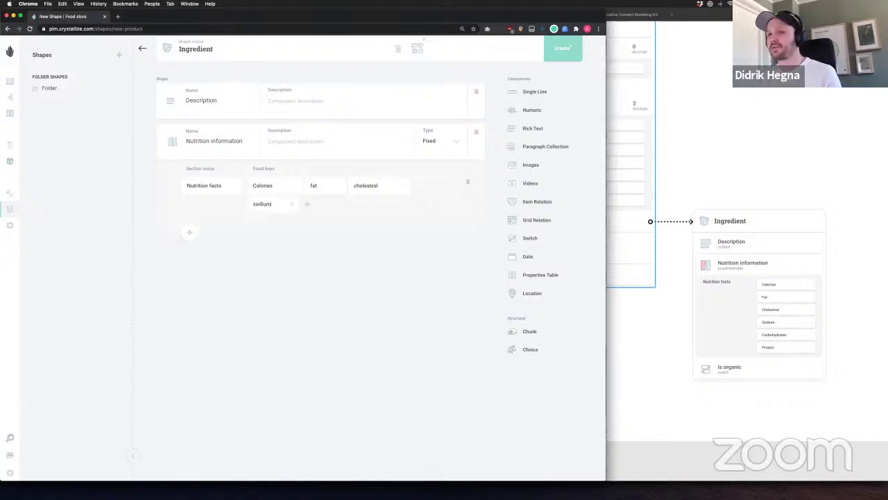
key(Return)
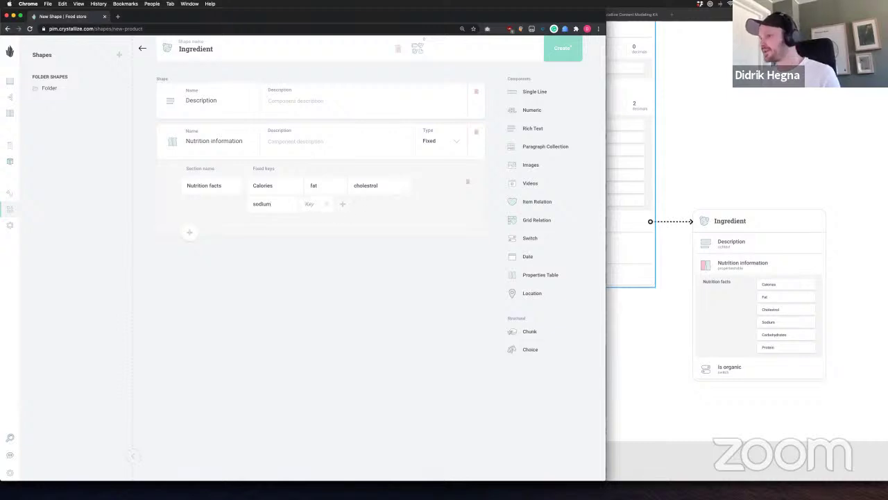
text(Cabrohyd)
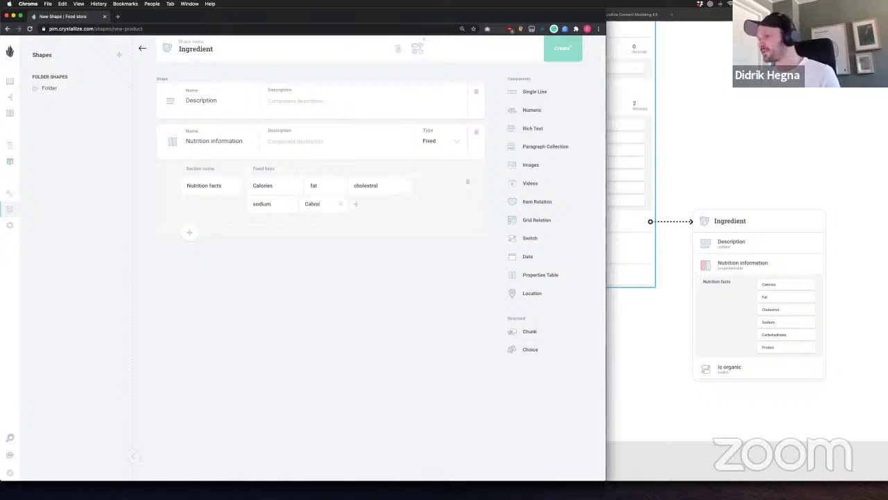
text(rates)
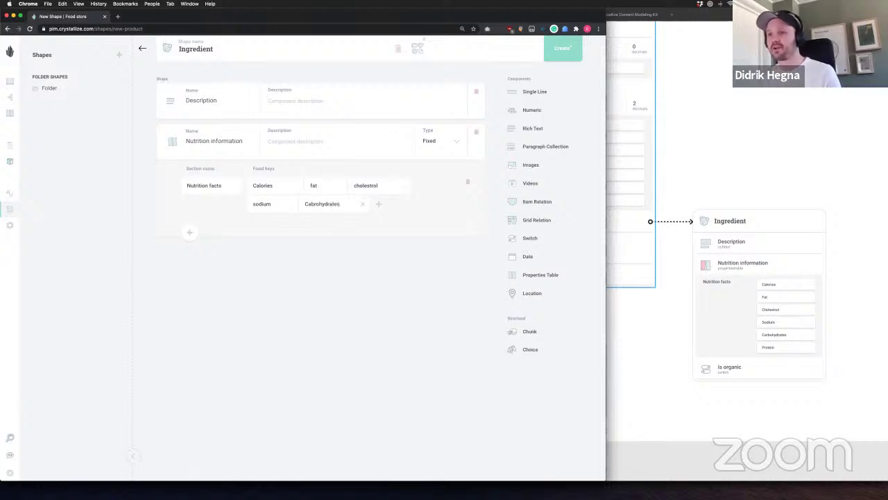
key(Return)
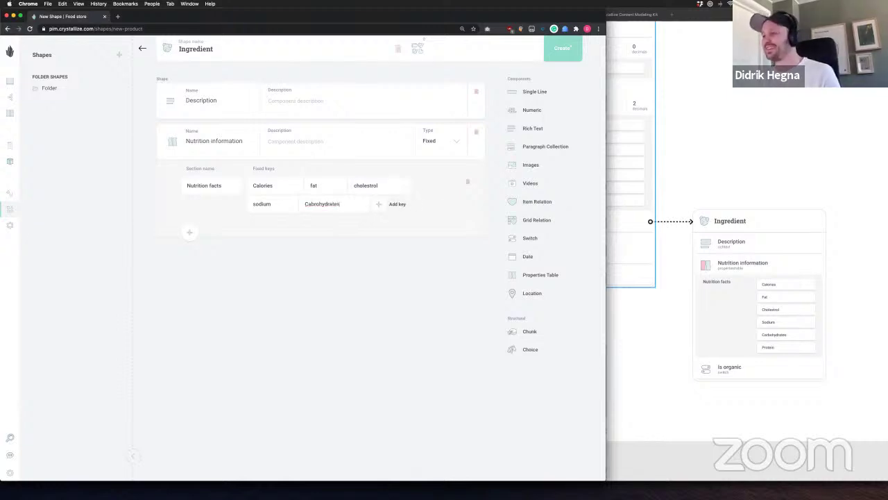
text(Protein)
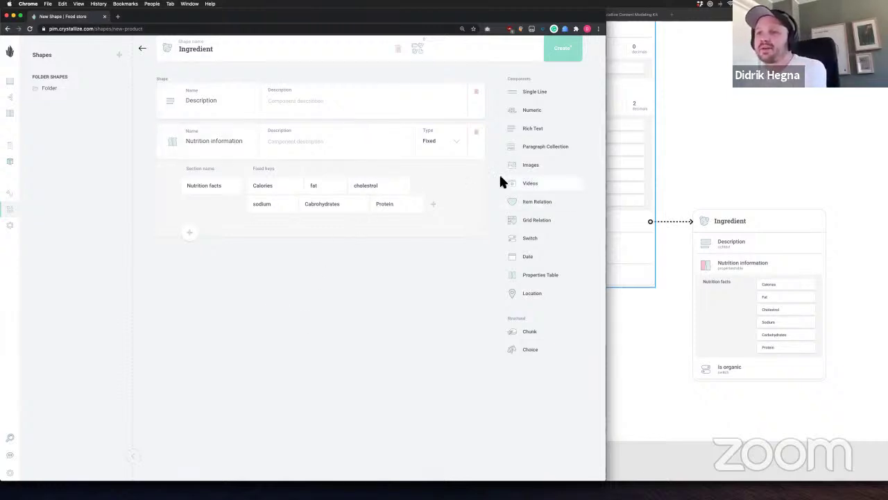
Add a Switch component below the Nutrition information table in the Ingredient shape
double_click(190, 185)
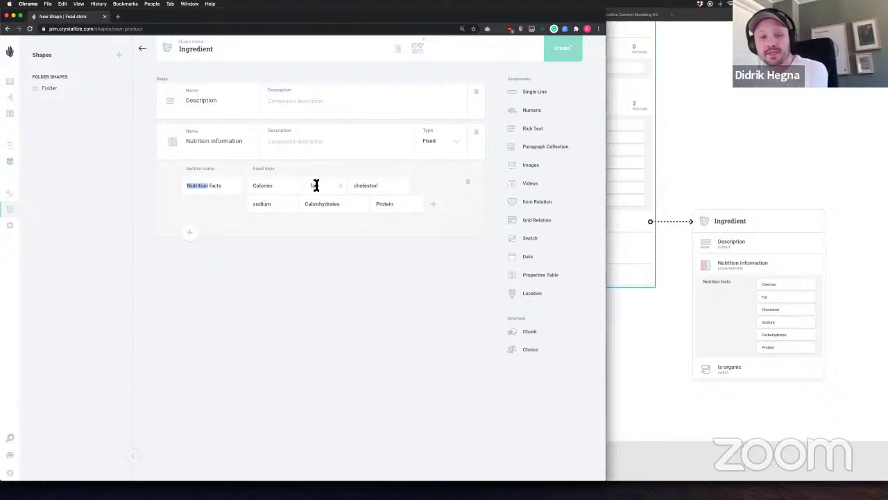
click(470, 288)
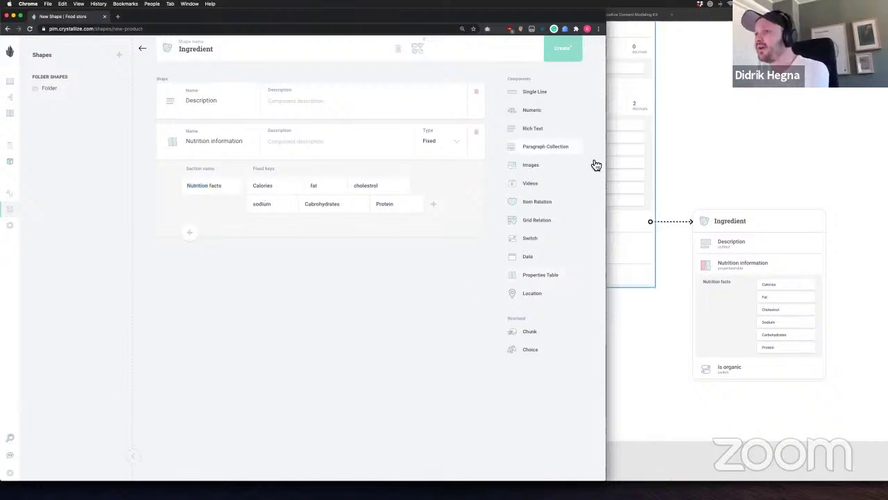
drag(569, 243, 315, 233)
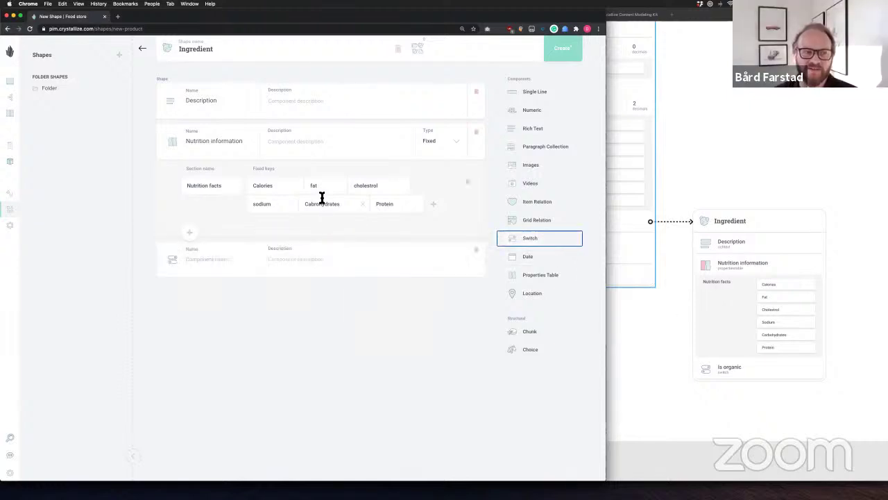
Capitalize the first letters of the lowercase fixed keys so they read Fat, Cholestrol and Sodium
key(Delete)
text(F)
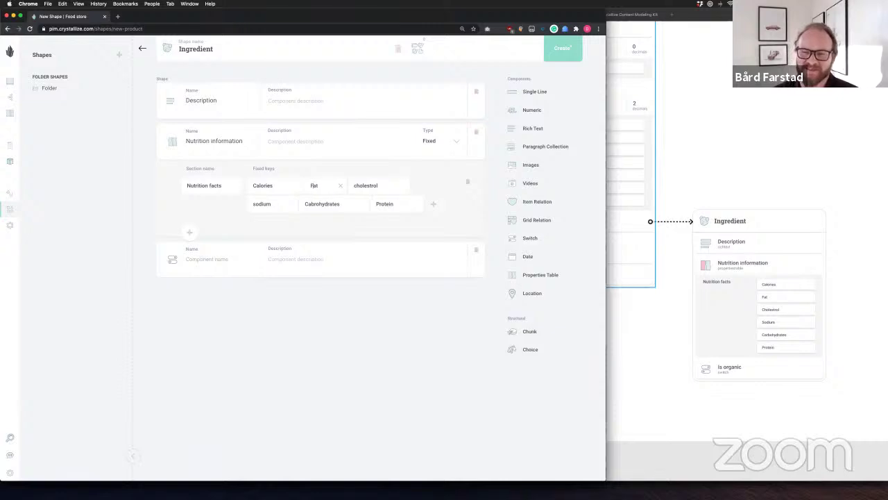
key(Tab)
key(Left)
key(Delete)
text(C)
key(Tab)
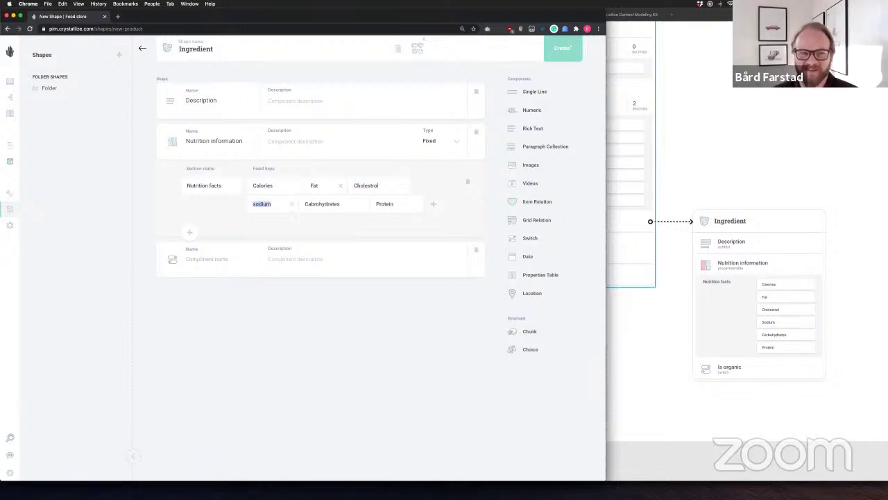
key(Left)
key(Delete)
text(S)
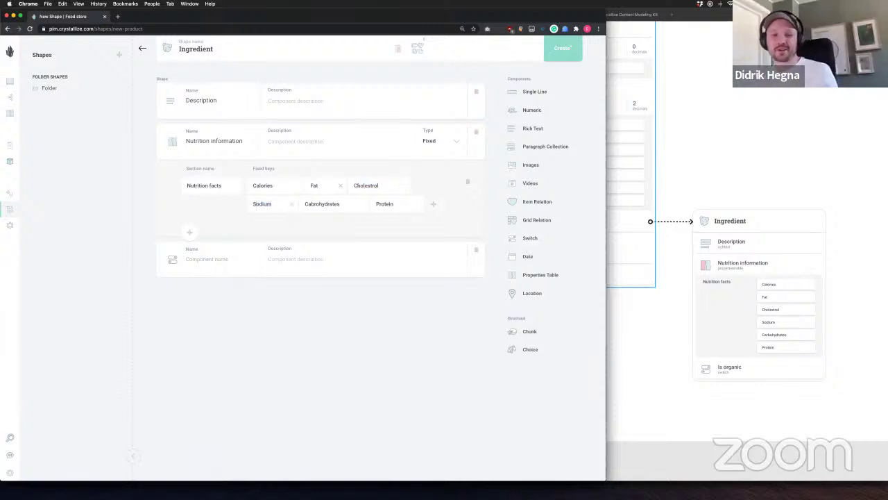
key(Tab)
key(Tab)
click(309, 304)
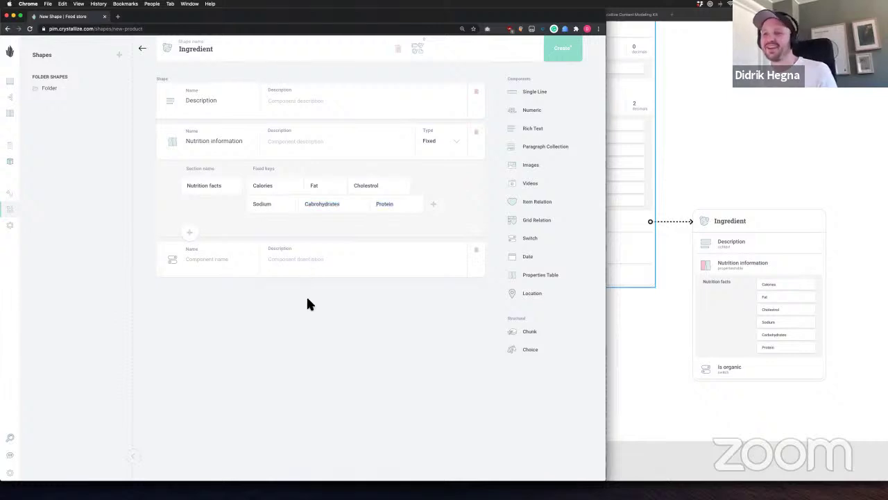
Name the new Switch component Is organic, leaving its description empty
click(221, 260)
text(Is o)
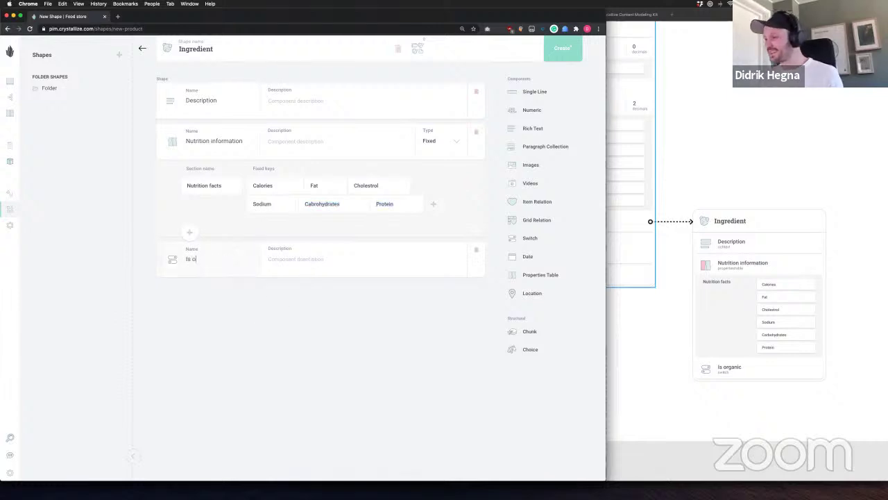
text(rganic)
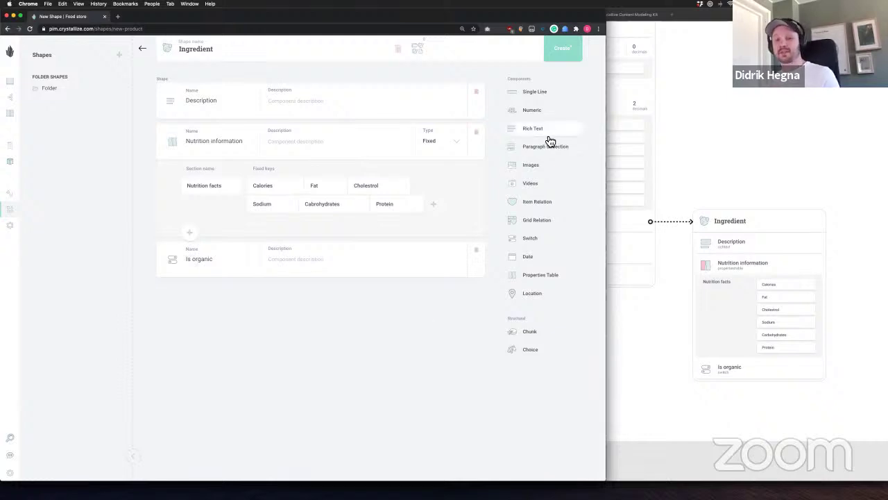
Create the Ingredient product shape with its configured components
click(562, 61)
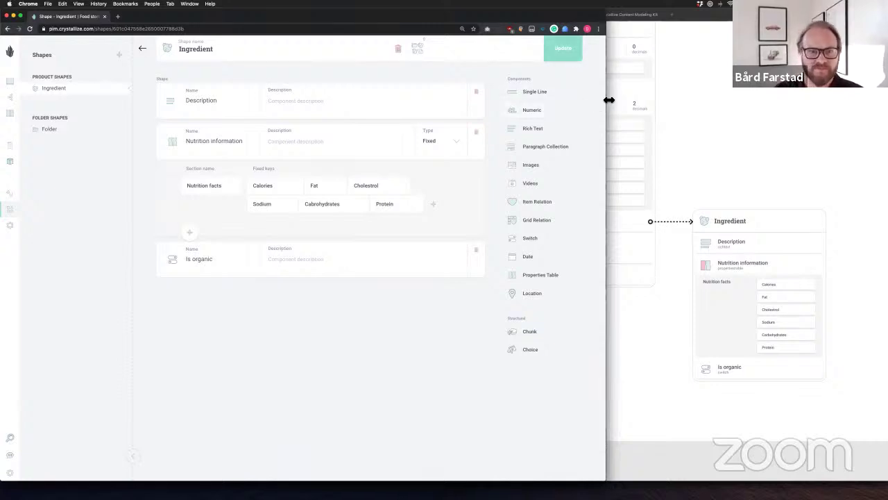
drag(608, 100, 613, 102)
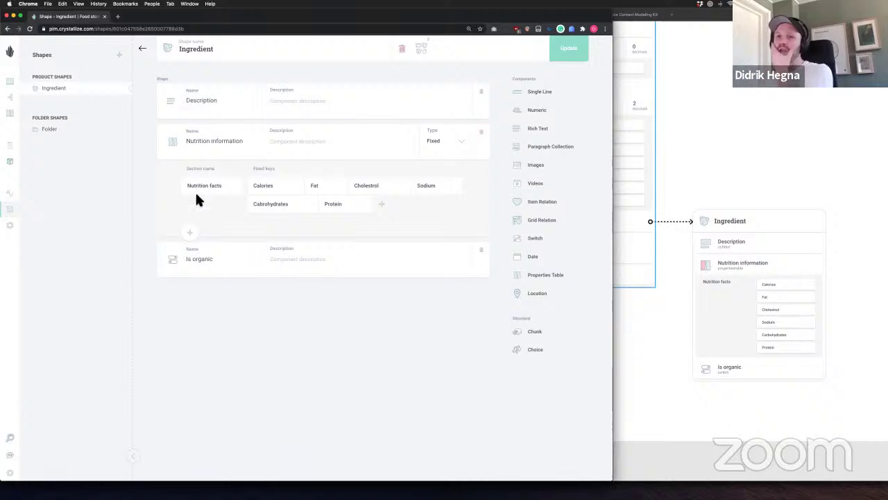
Check the Chef model in Figma and start a new document shape named Chef
click(735, 154)
scroll(734, 150, left, 5)
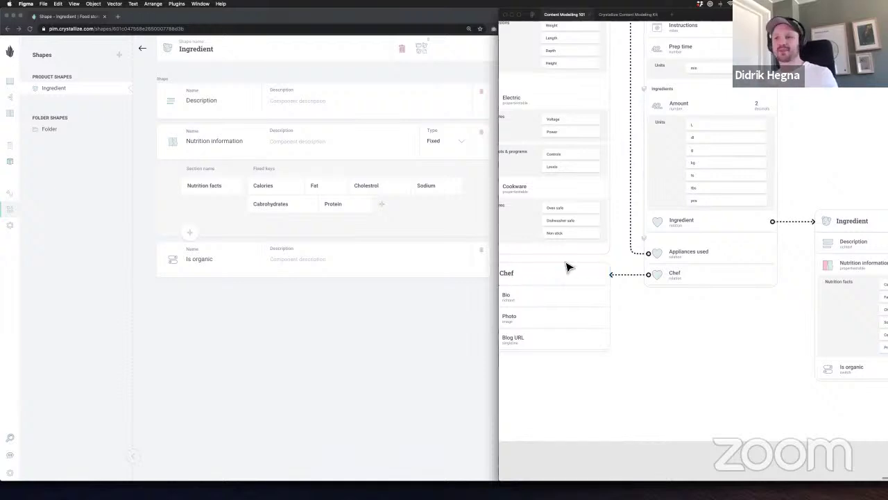
scroll(569, 268, up, 5)
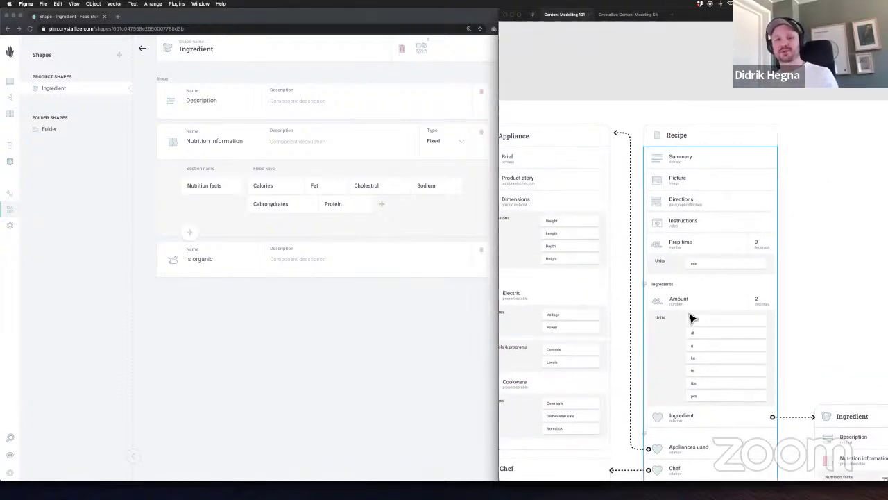
scroll(692, 317, down, 5)
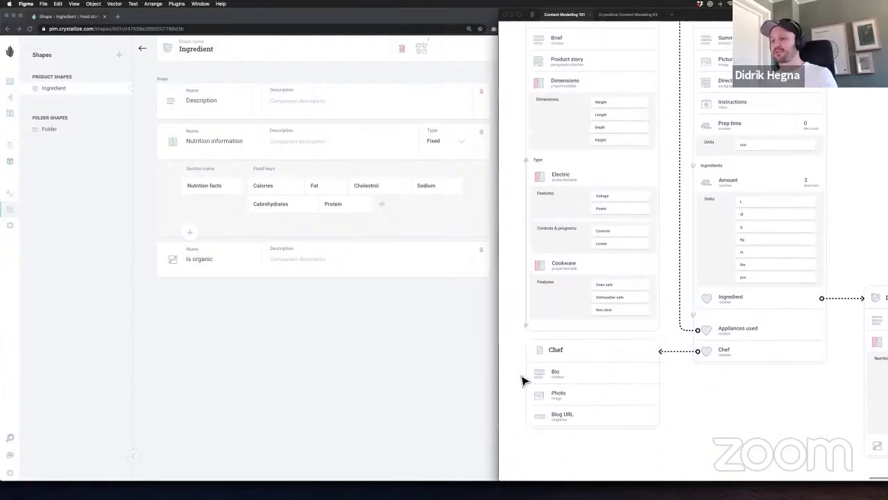
scroll(557, 389, up, 3)
click(255, 365)
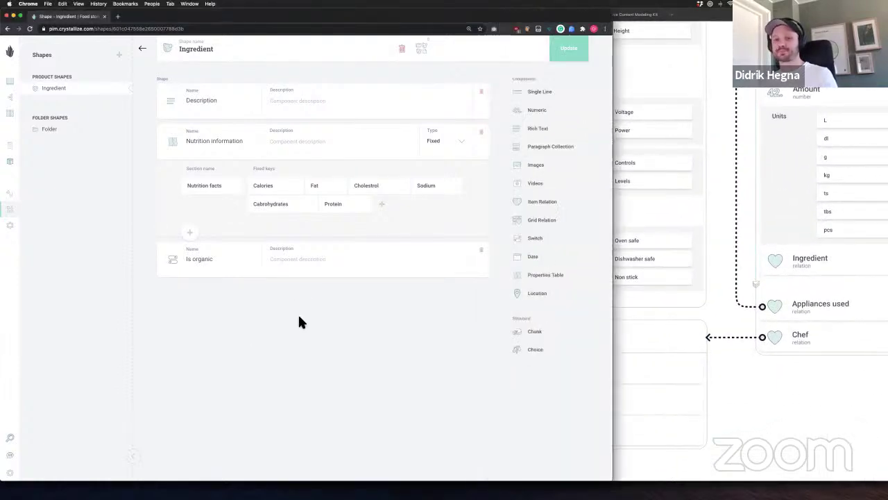
scroll(695, 359, left, 4)
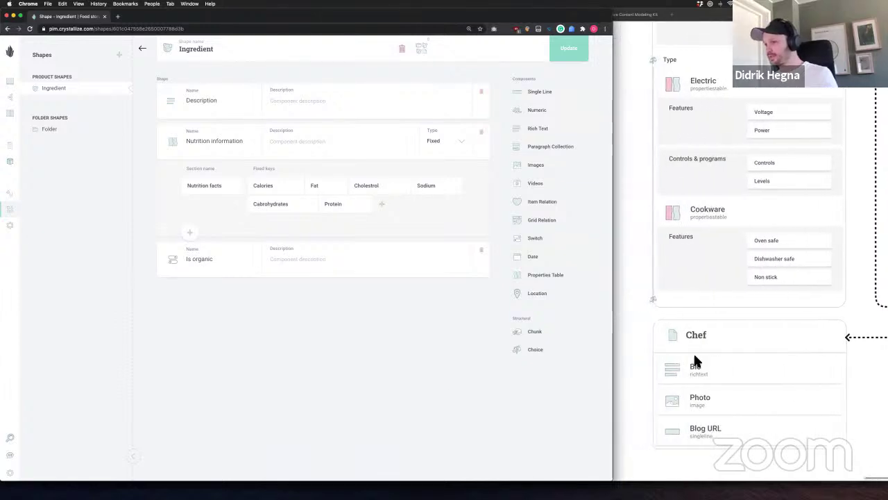
click(118, 55)
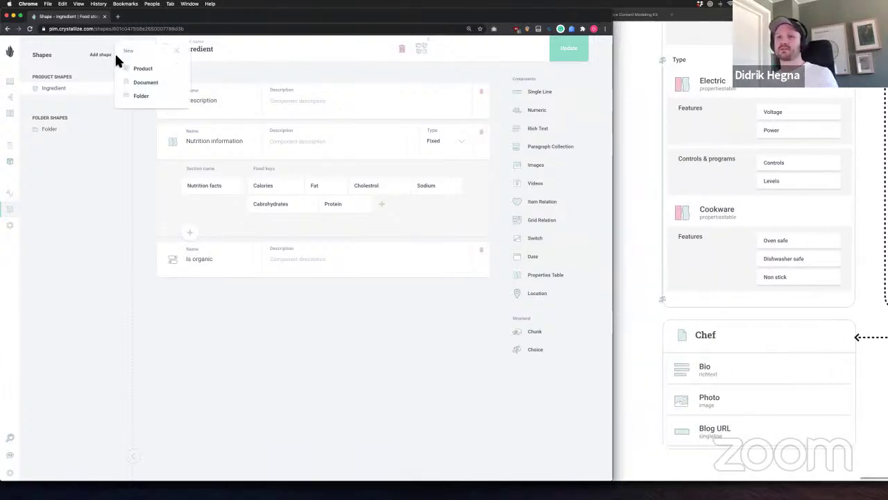
click(154, 87)
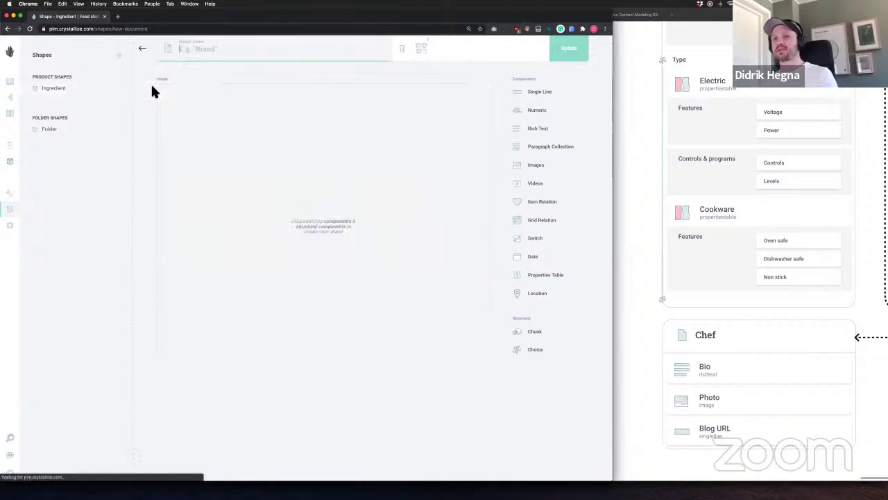
text(Chef)
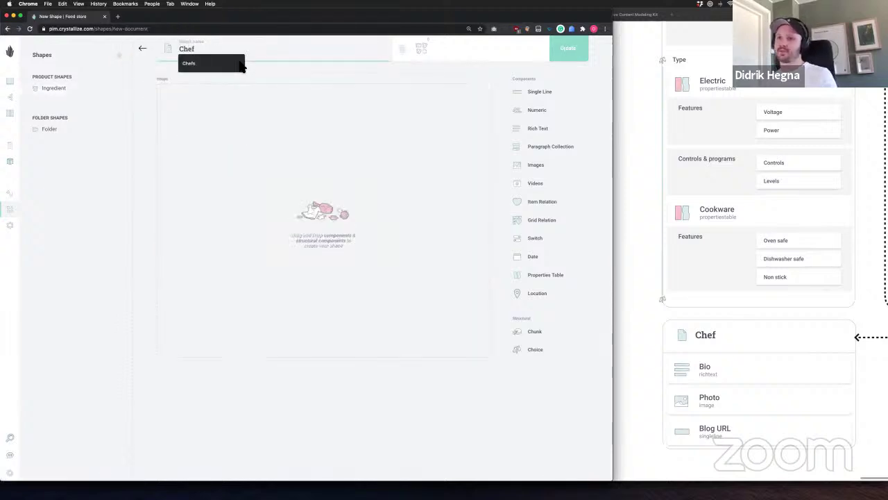
click(342, 79)
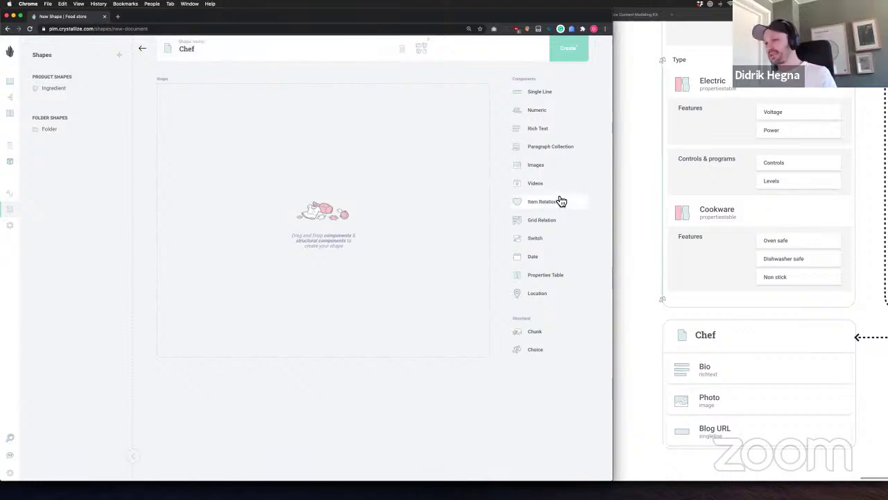
Add a Rich Text component named Bio and an Images component named Picture to the Chef shape
drag(541, 129, 277, 146)
click(218, 102)
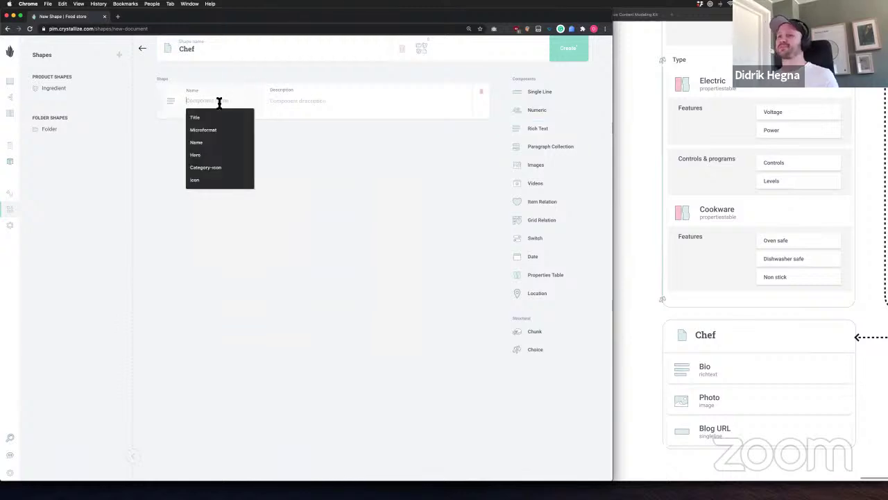
text(Bio)
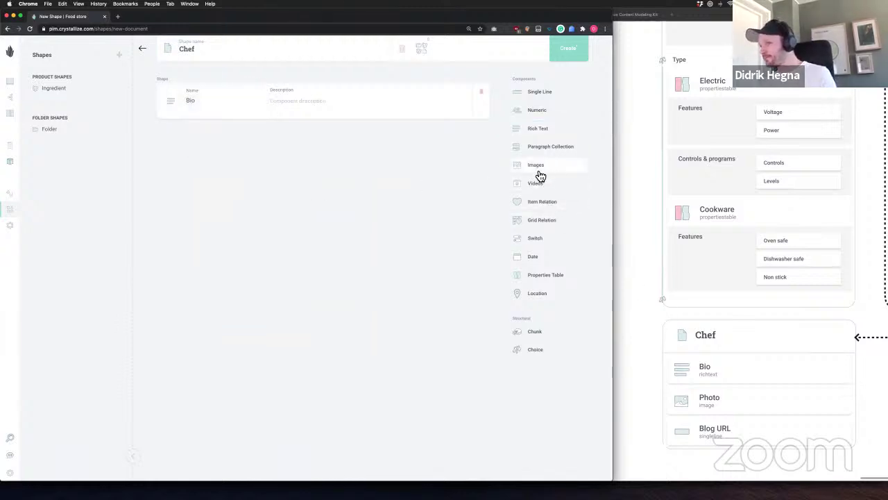
drag(537, 166, 300, 169)
click(230, 141)
text(Picture)
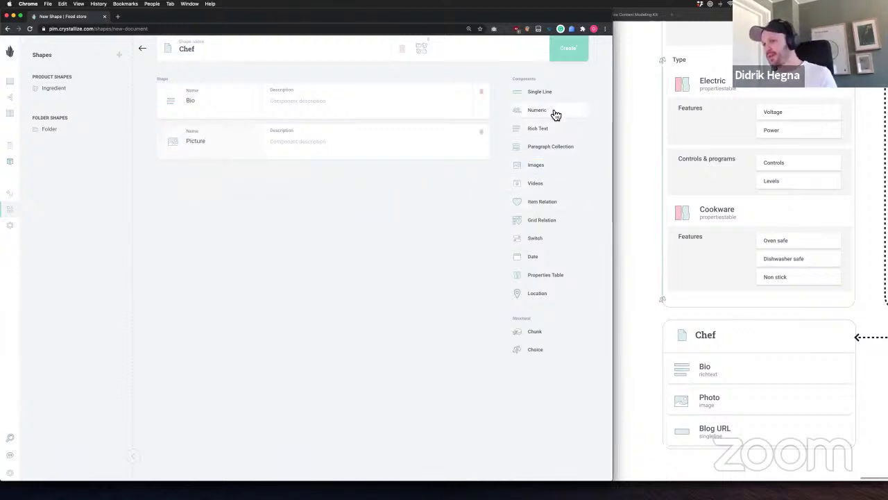
Add a Single Line component named Blog url below Picture and create the Chef shape
drag(549, 93, 308, 194)
click(222, 182)
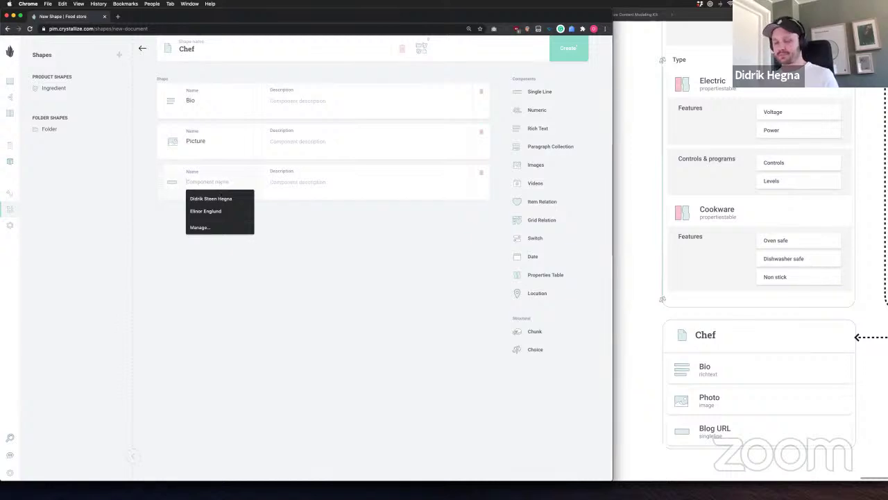
text(Blog url)
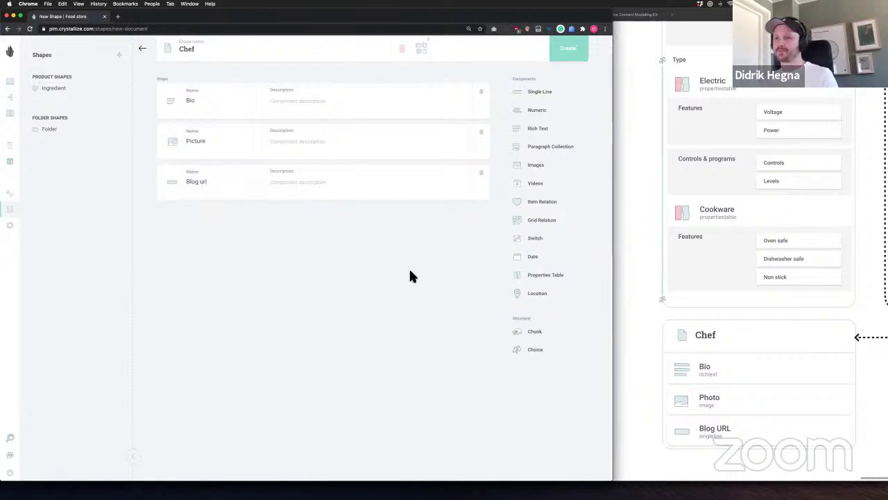
click(562, 59)
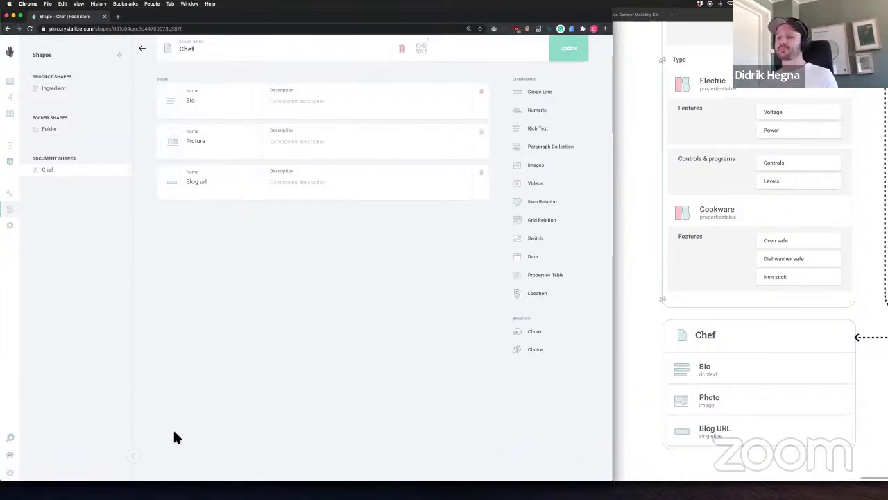
Check the Appliance model in Figma and start a new product shape named Appliance
scroll(689, 292, up, 10)
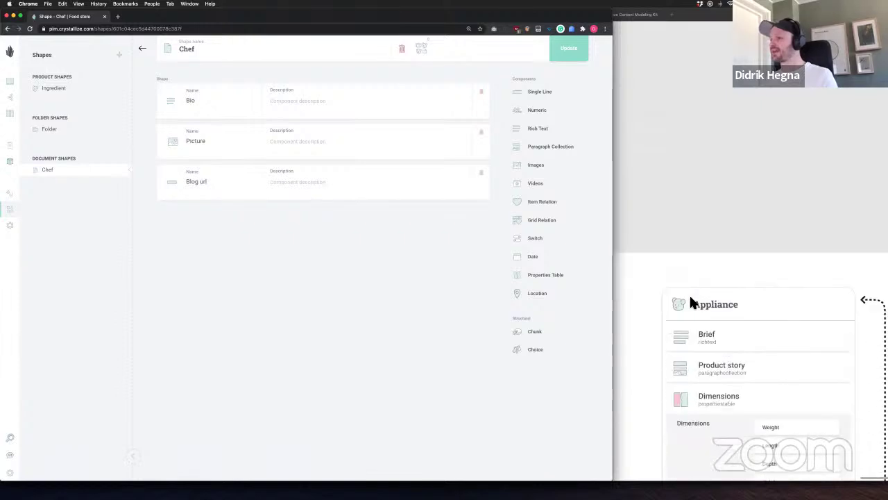
scroll(689, 294, down, 3)
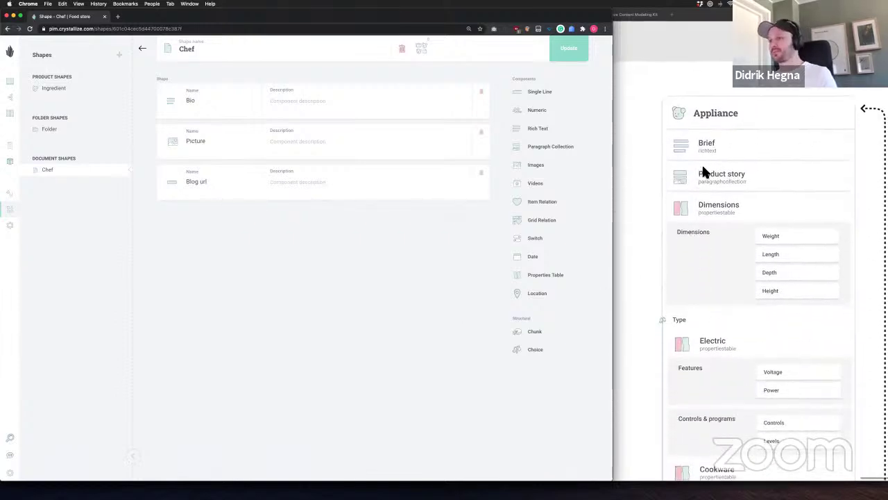
scroll(704, 173, down, 3)
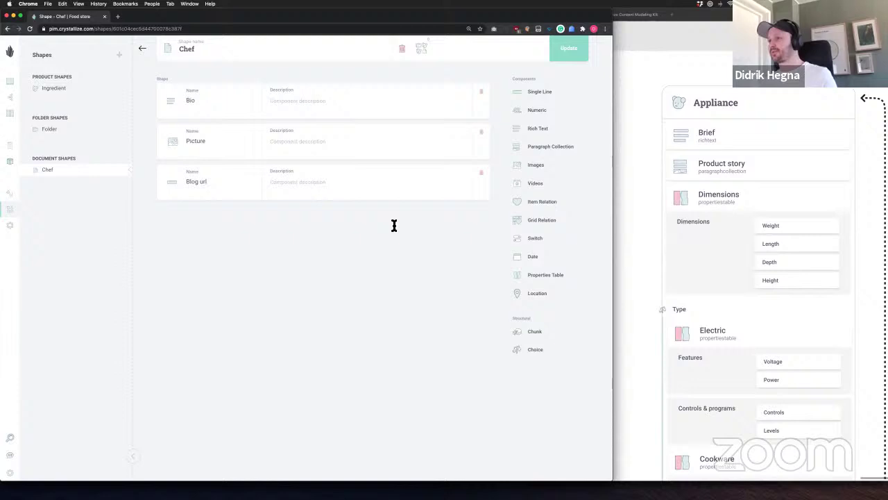
click(118, 54)
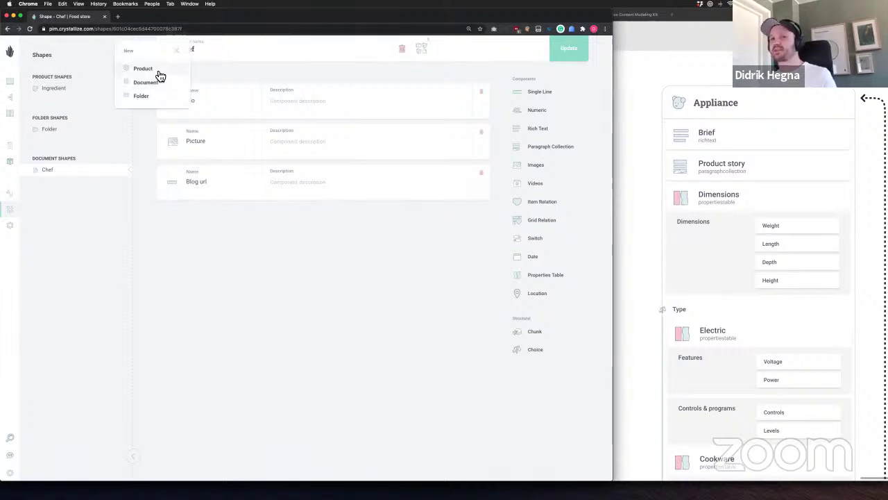
click(143, 69)
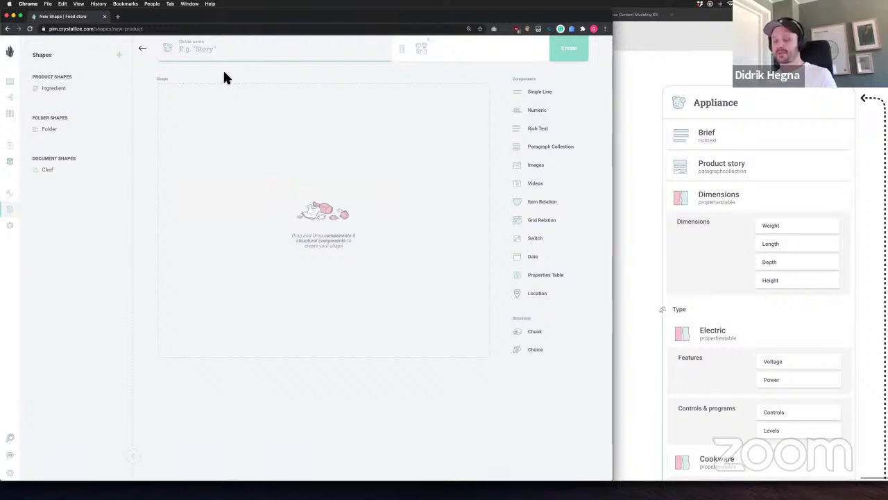
text(Apllia)
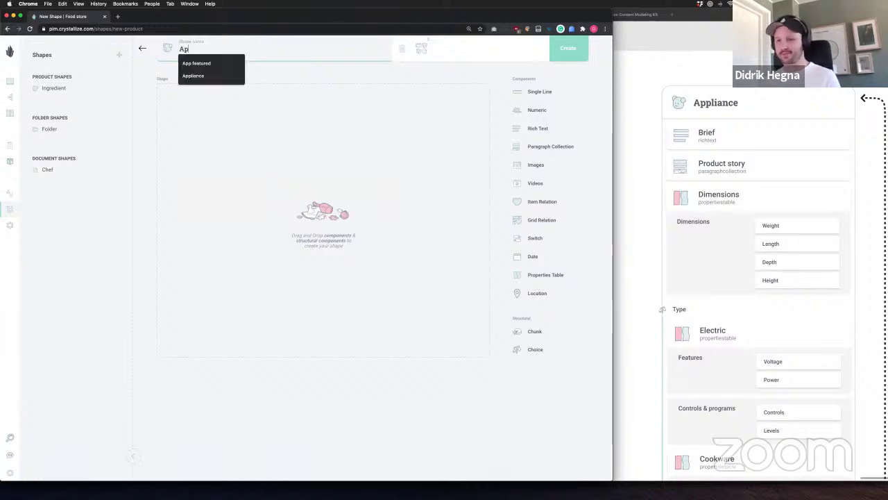
key(BackSpace)
key(BackSpace)
key(BackSpace)
key(BackSpace)
text(pliance)
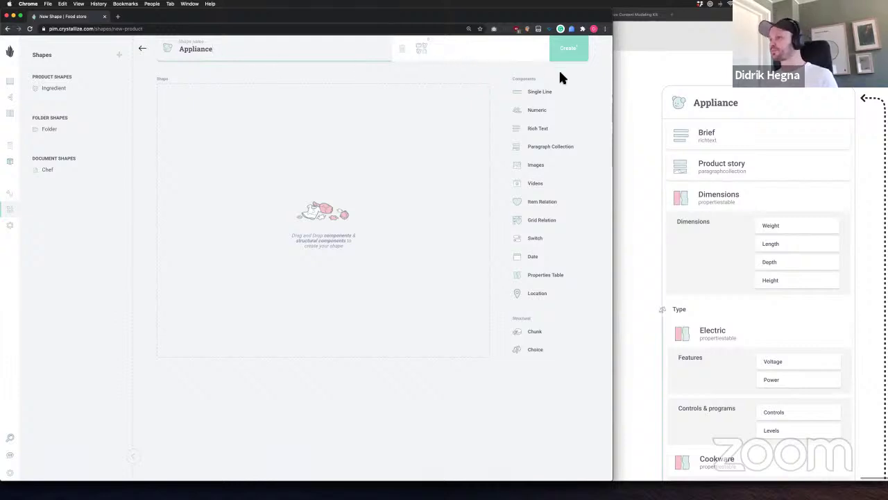
Add a Rich Text component named Brief to the Appliance shape, with a Paragraph Collection component below it
drag(540, 130, 222, 107)
click(222, 103)
text(Breif)
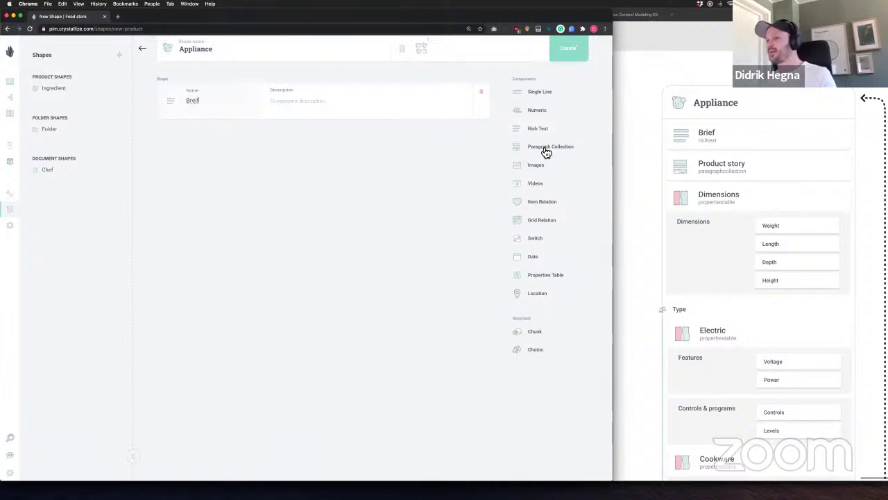
drag(546, 148, 408, 142)
double_click(222, 108)
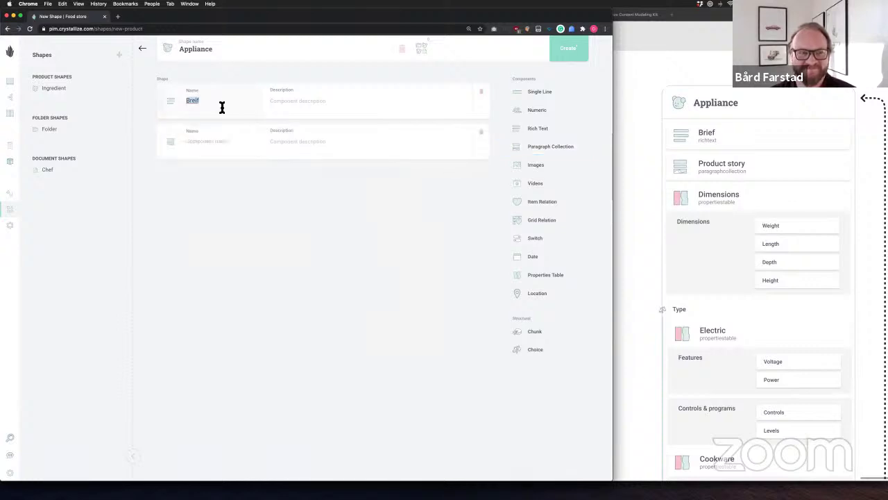
text(B)
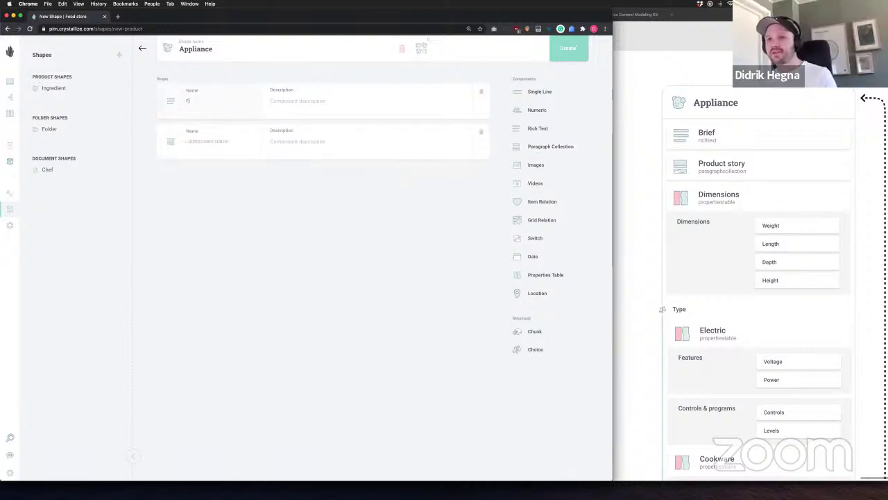
key(BackSpace)
text(Brief)
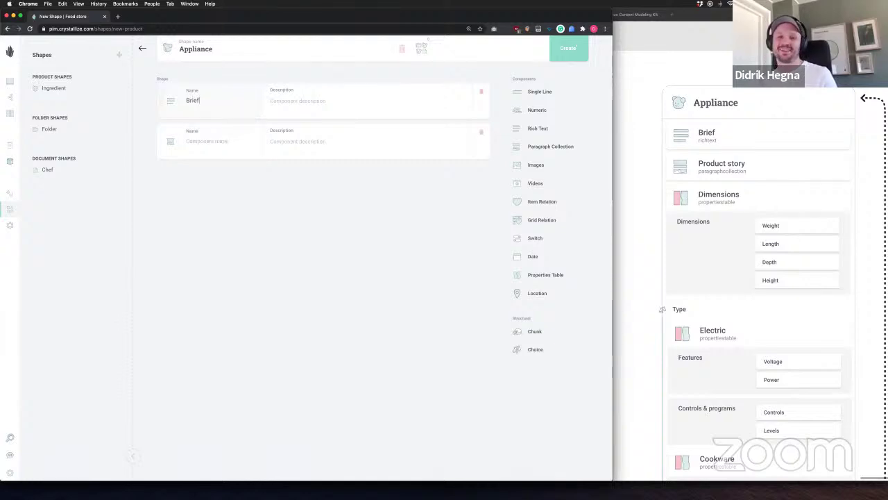
key(Tab)
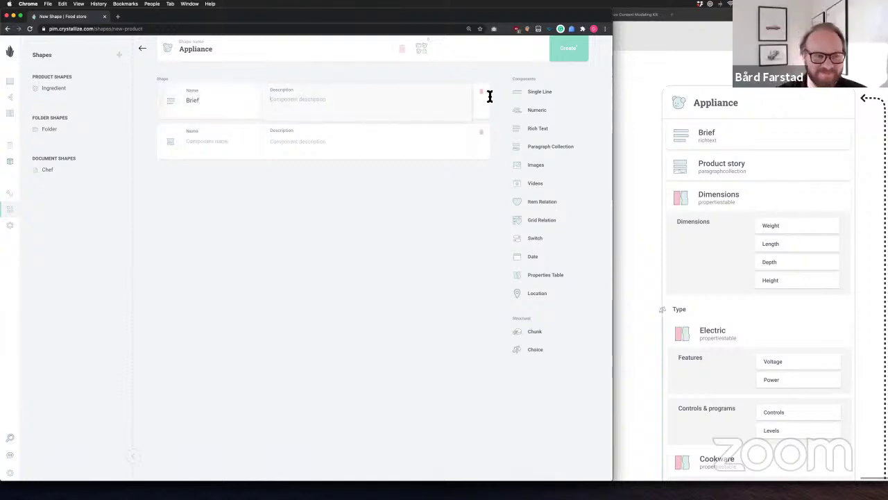
Name the Paragraph Collection component Product story
click(212, 138)
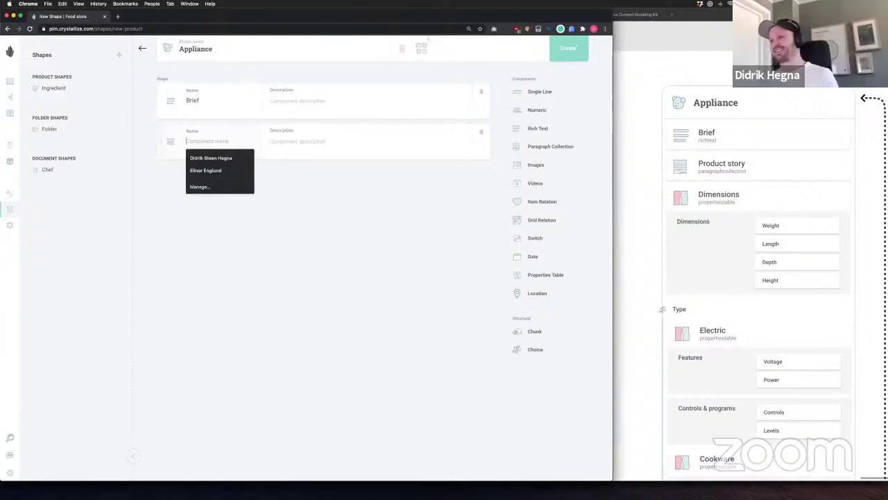
text(Product Story)
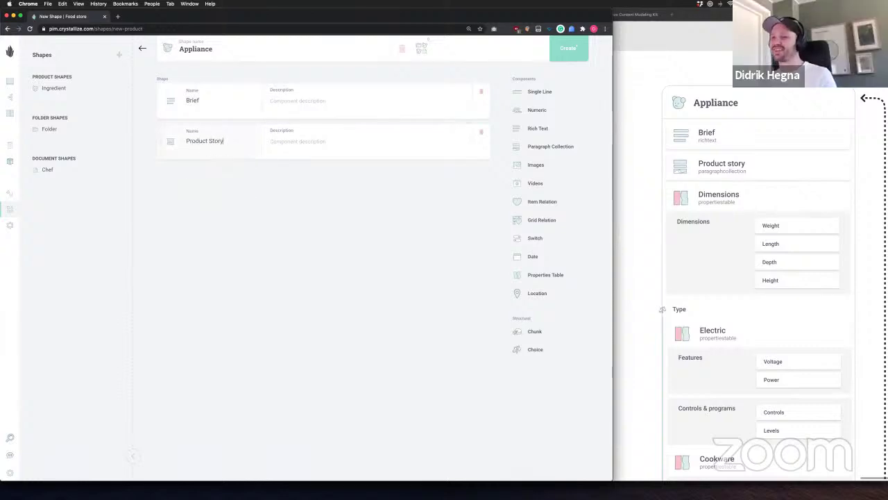
double_click(216, 141)
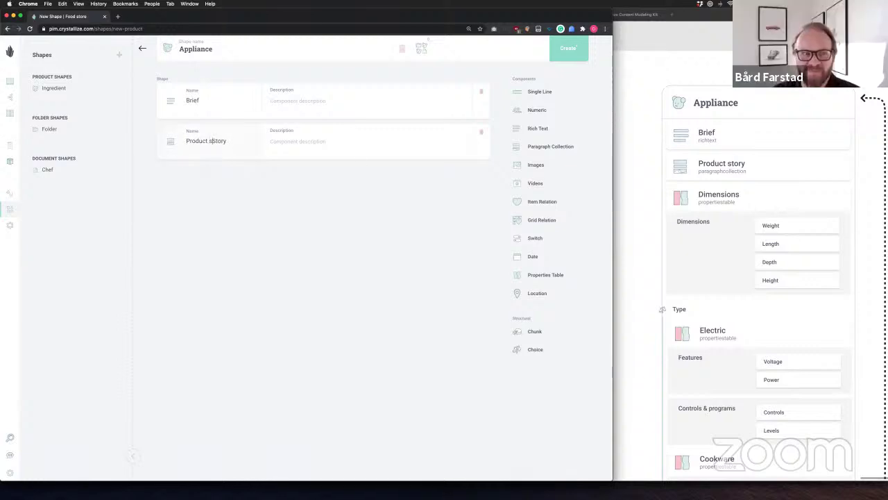
text(story)
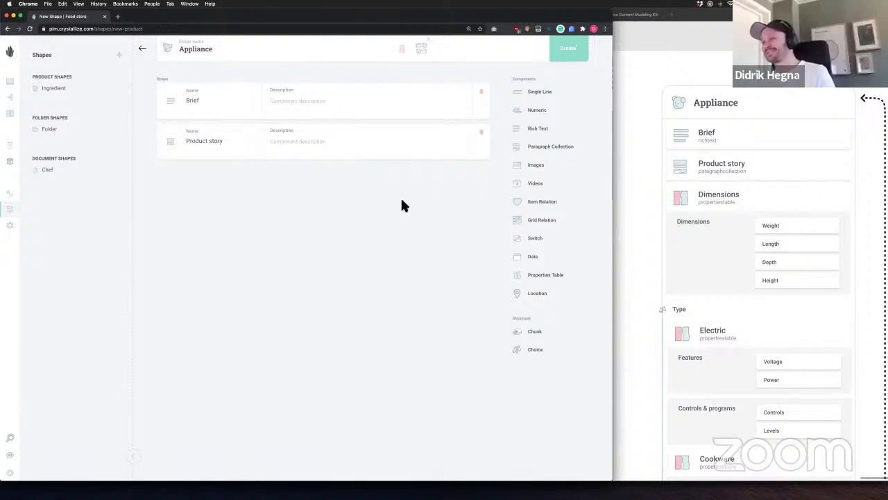
Add a Properties Table component below Product story and set its type to Fixed
drag(555, 274, 315, 177)
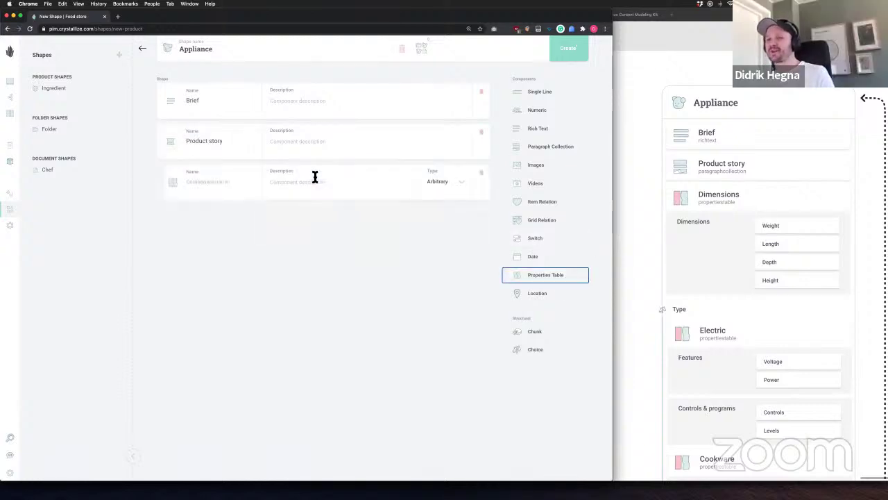
click(447, 181)
click(445, 220)
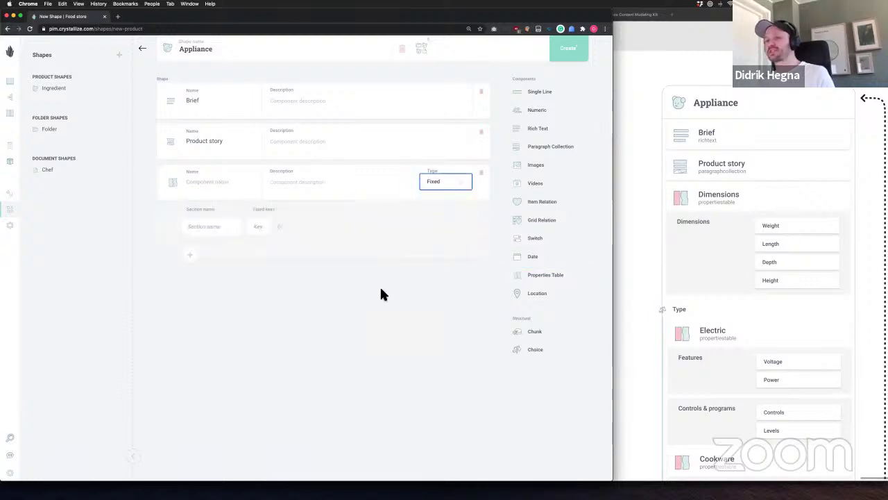
Name the fixed properties table Dimensions and give its first section the name Dimensions
click(221, 189)
text(Dimensions)
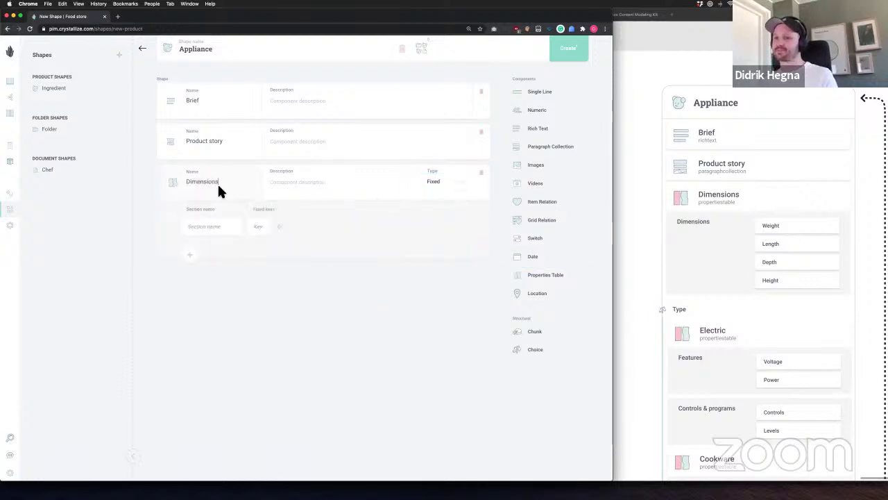
click(204, 226)
text(Dimensions)
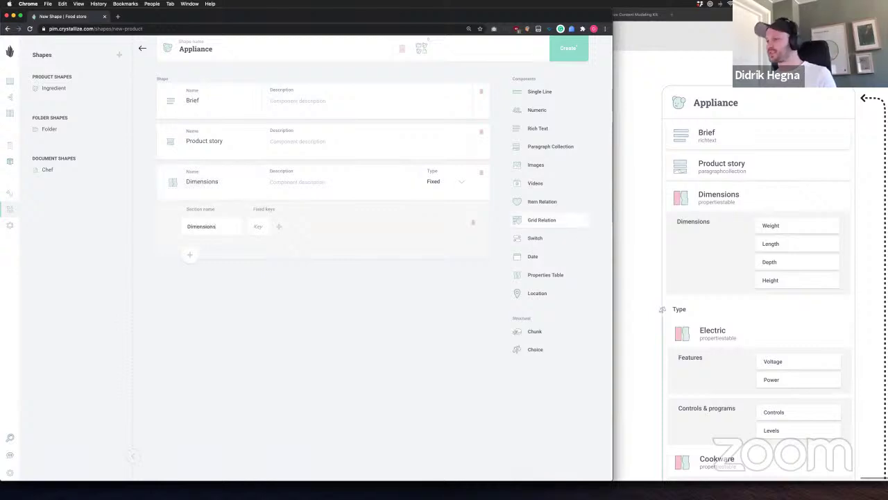
Add the fixed keys Weight, Length, Depth and Height to the Dimensions section
text(Weight)
key(Return)
text(Length)
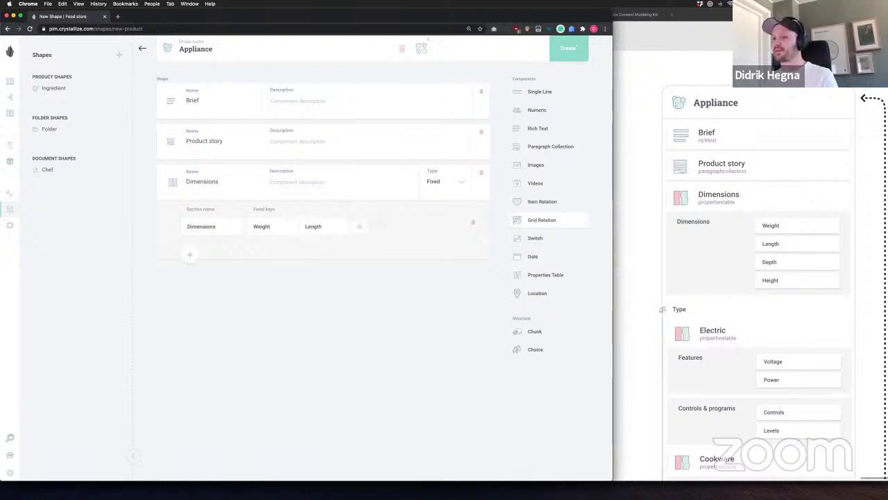
key(Return)
text(Dept)
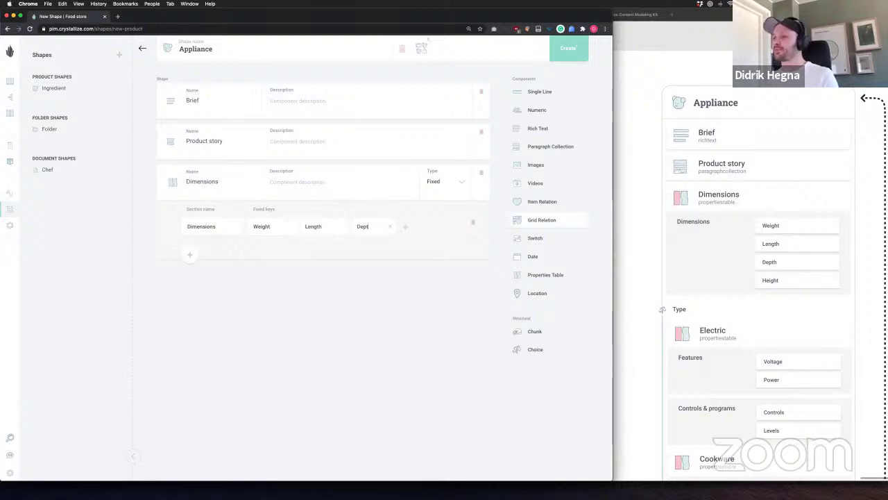
text(h)
key(Return)
text(Hei)
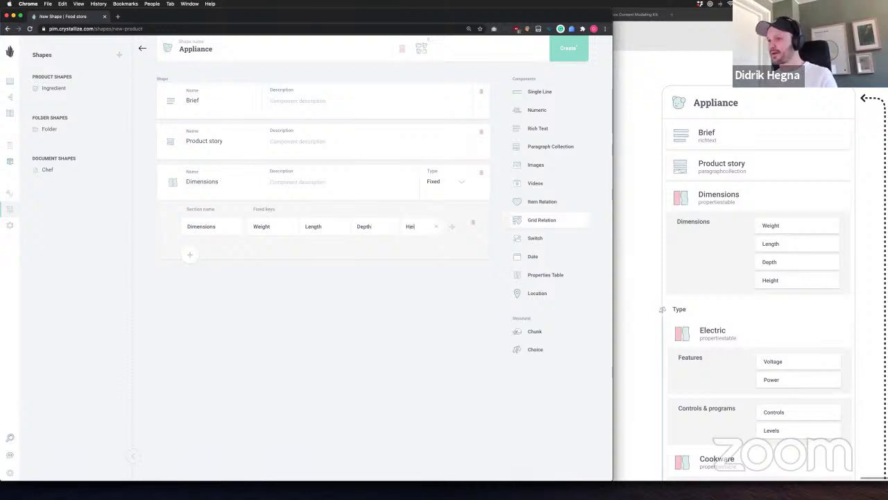
text(ght)
key(Return)
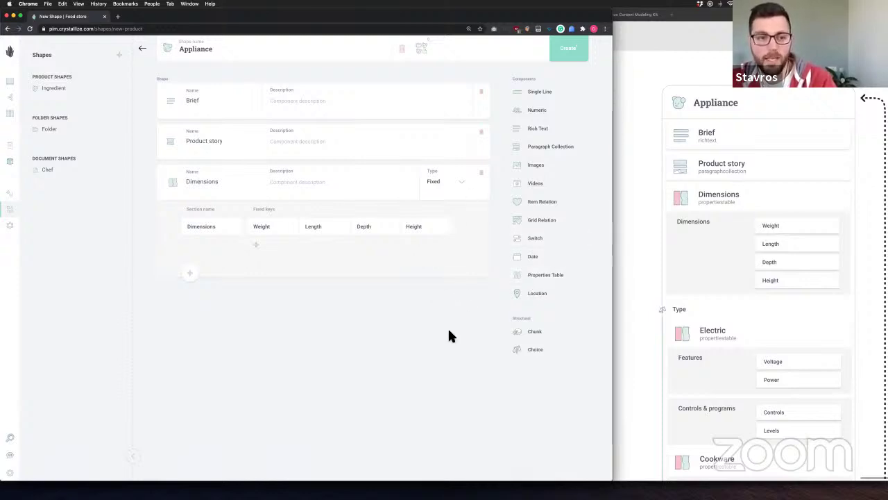
Check the Type part of the Appliance model in Figma and add a Choice component named Type below Dimensions
scroll(728, 289, down, 5)
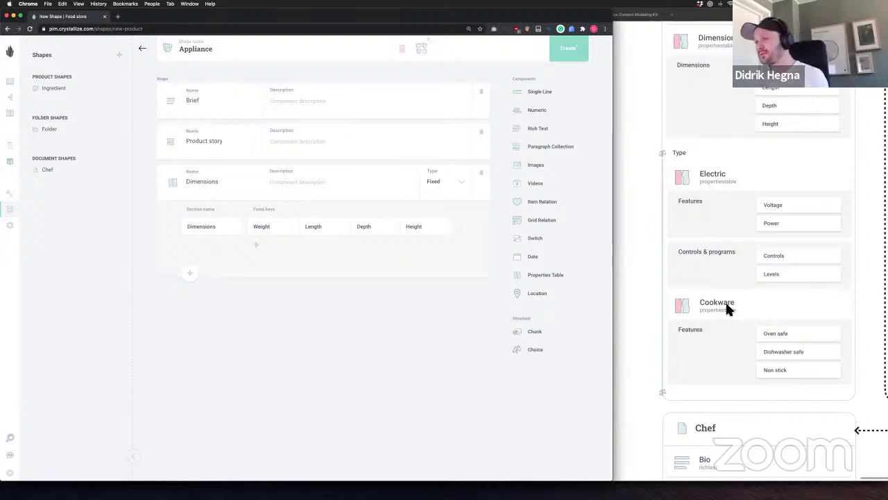
scroll(727, 299, down, 1)
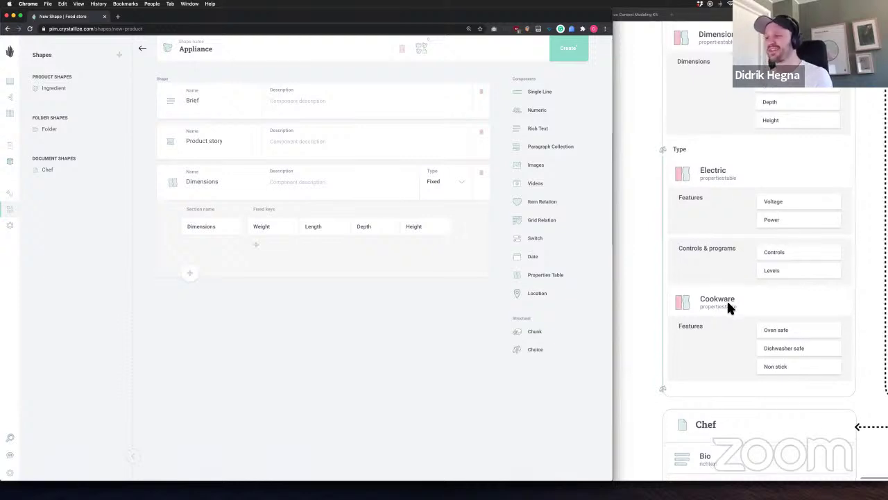
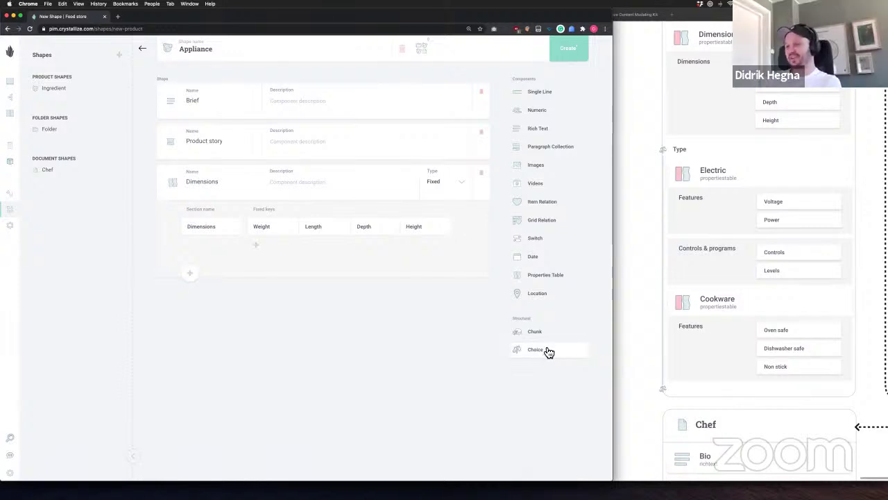
drag(548, 353, 271, 343)
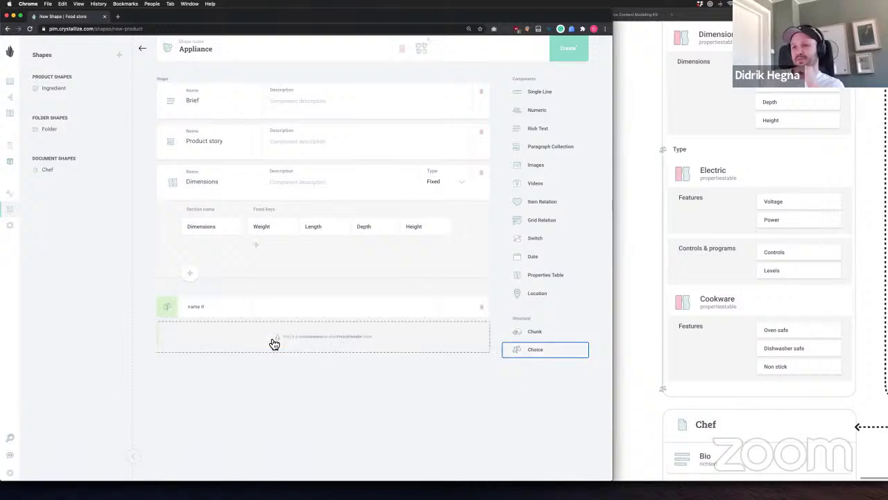
click(209, 308)
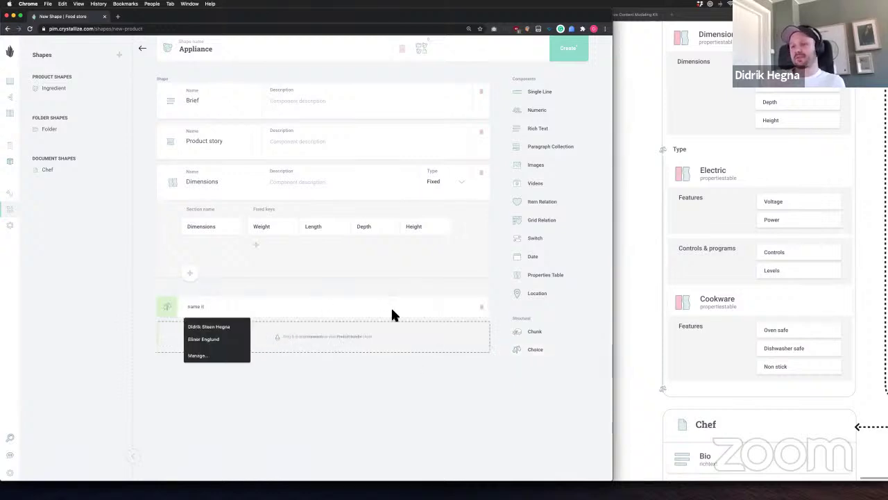
text(a)
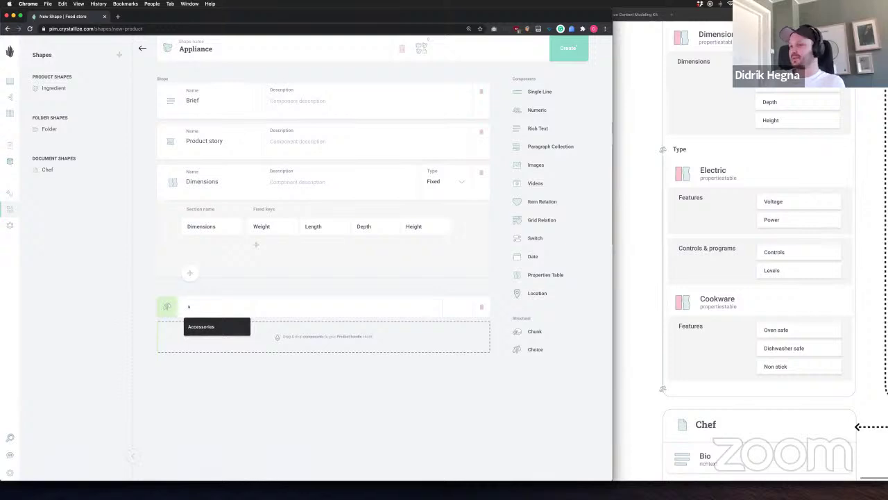
key(BackSpace)
text(Type)
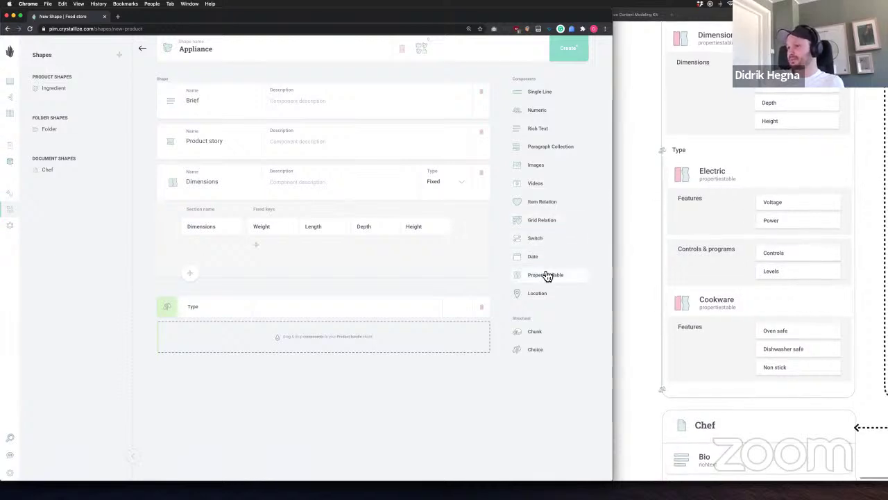
Add a Properties Table component inside the Type choice and name it Features
drag(546, 277, 353, 313)
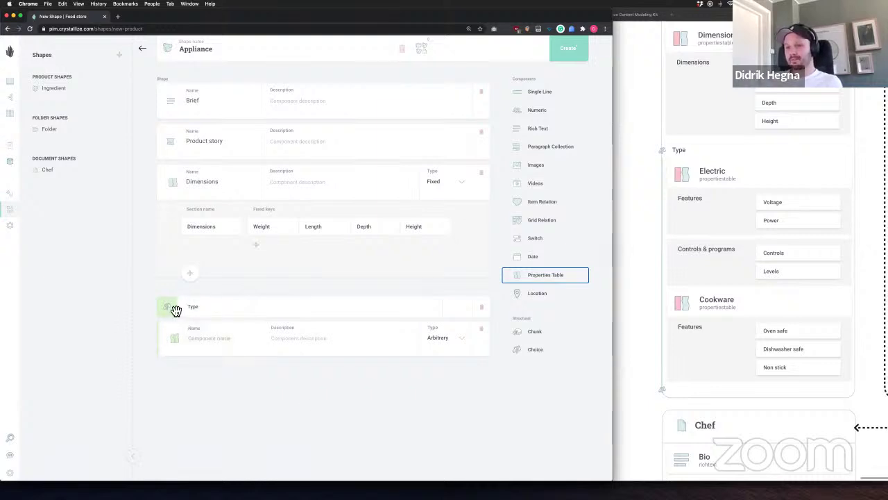
click(217, 338)
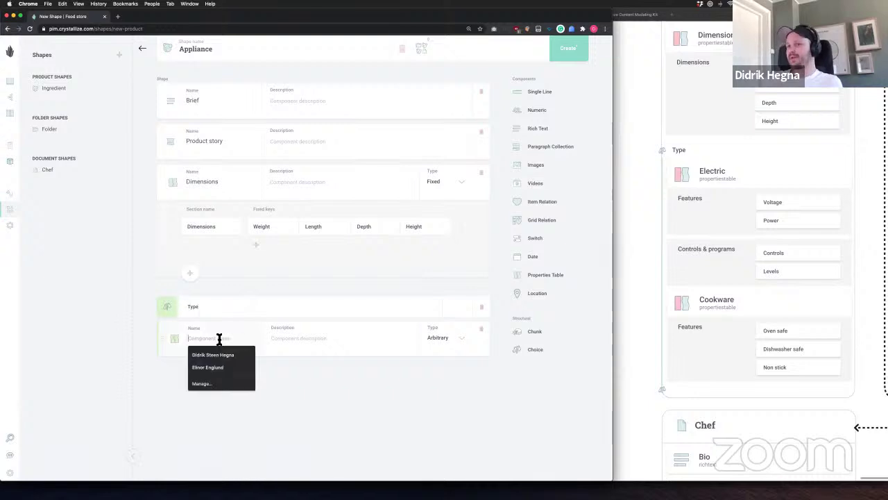
text(a)
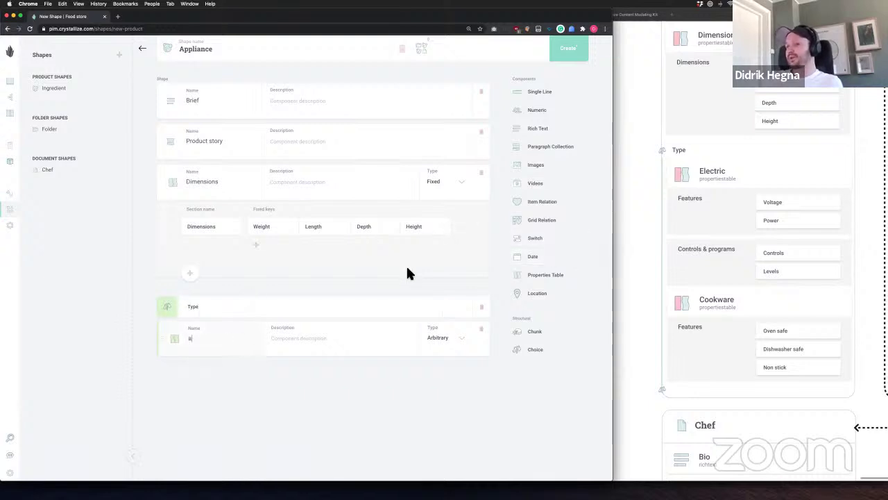
key(BackSpace)
text(Features)
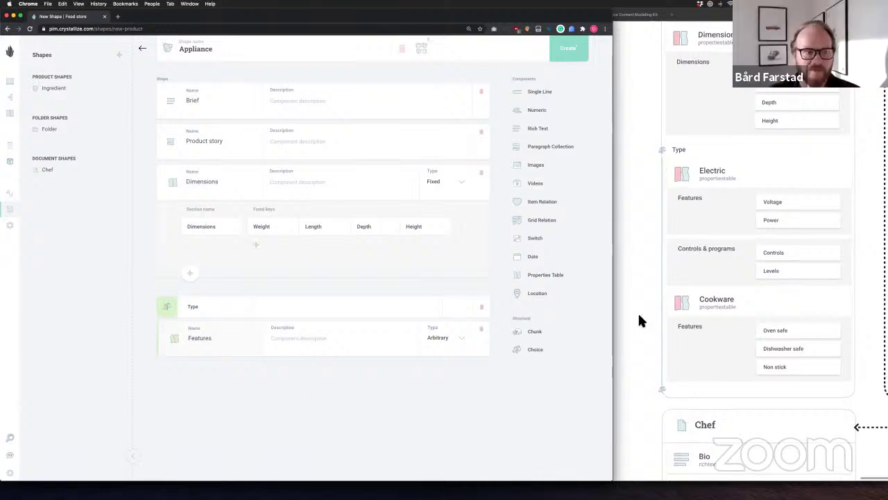
Rename the properties table inside the Type choice to Electric and set its type to Fixed
scroll(637, 312, down, 1)
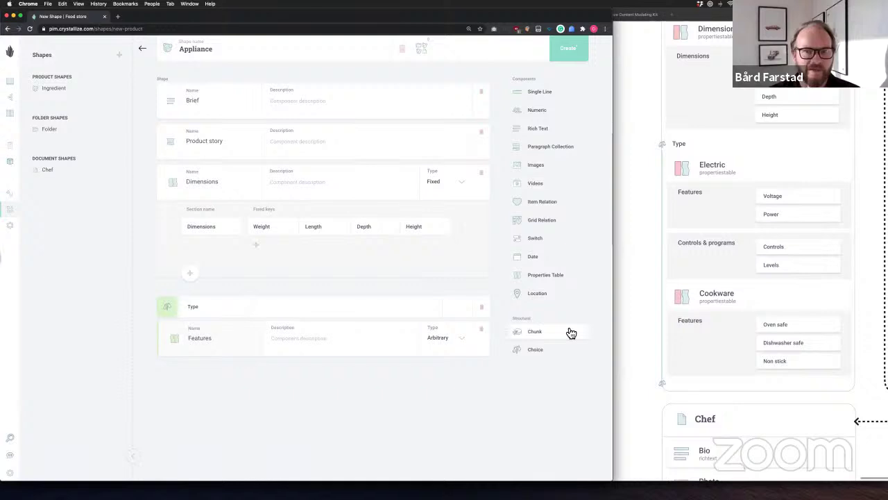
key(super+a)
text(Elect)
key(super+a)
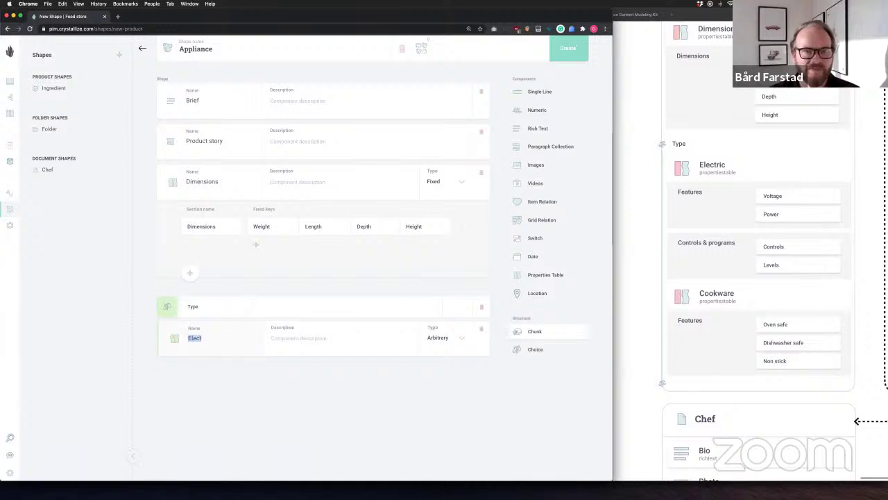
text(Electric)
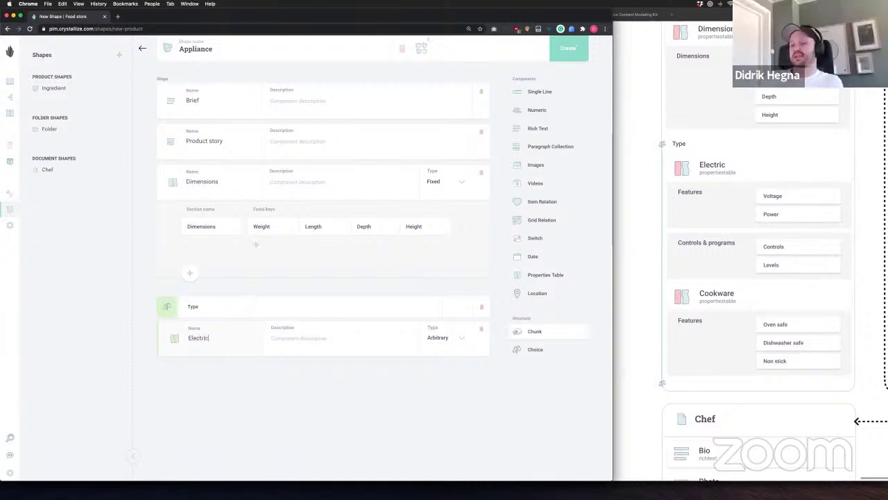
click(449, 332)
click(445, 370)
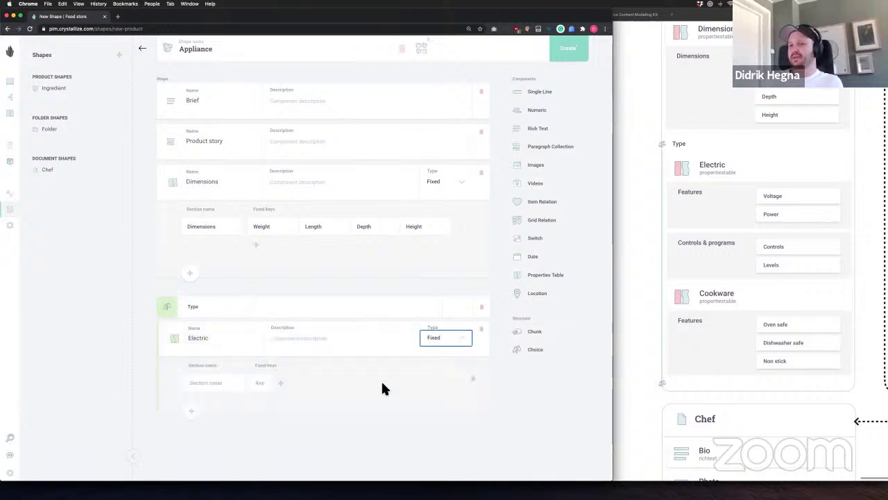
Name the Electric table's first section Features and give it the fixed keys Voltage and Power
click(198, 382)
text(Features)
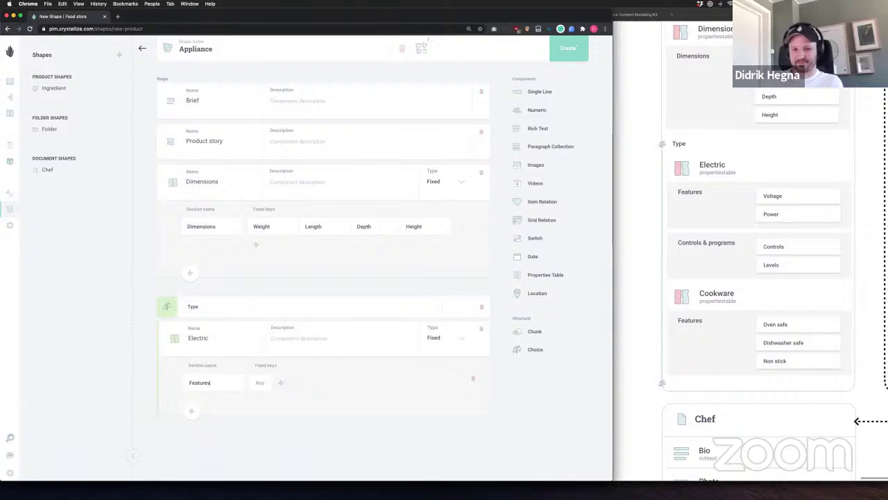
key(Tab)
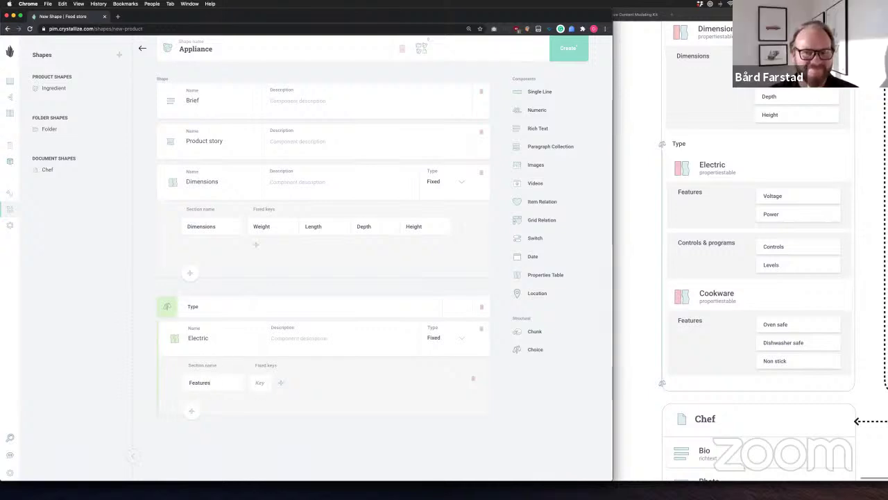
text(Voltage)
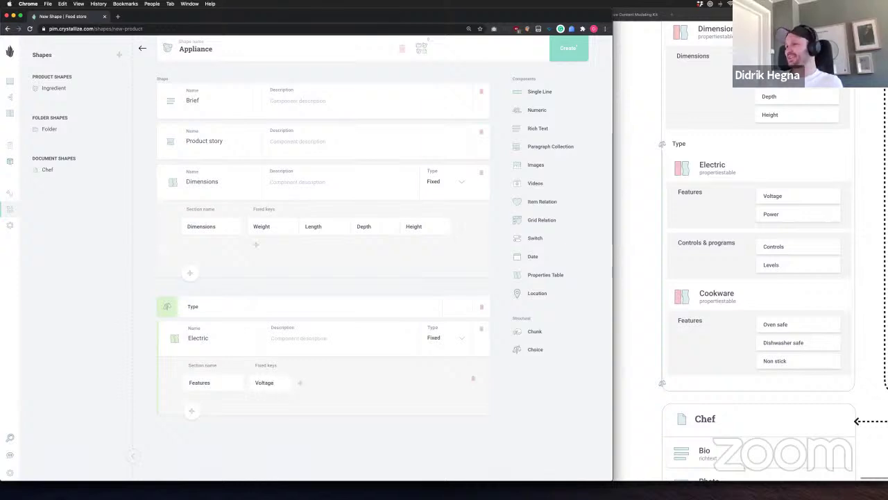
key(Return)
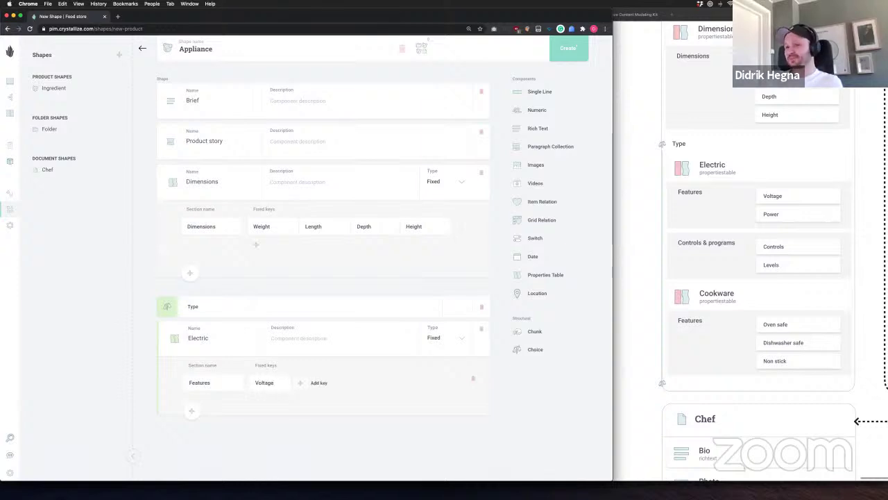
text(power)
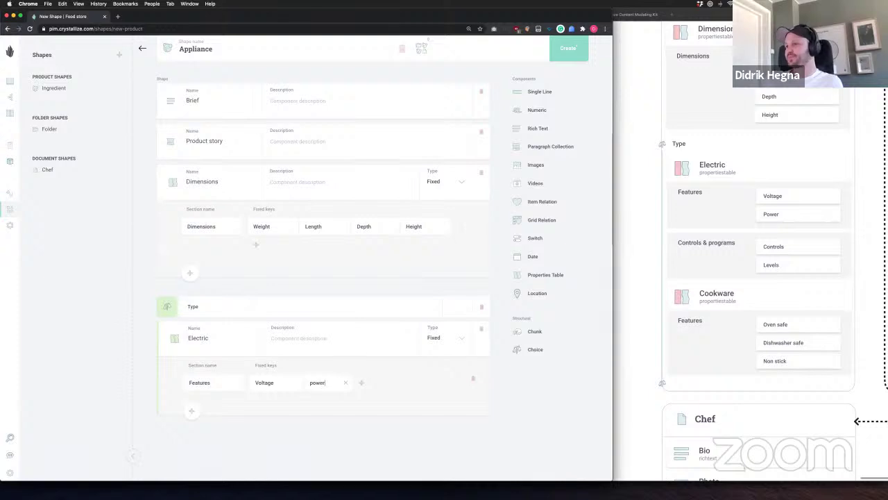
key(Home)
key(Delete)
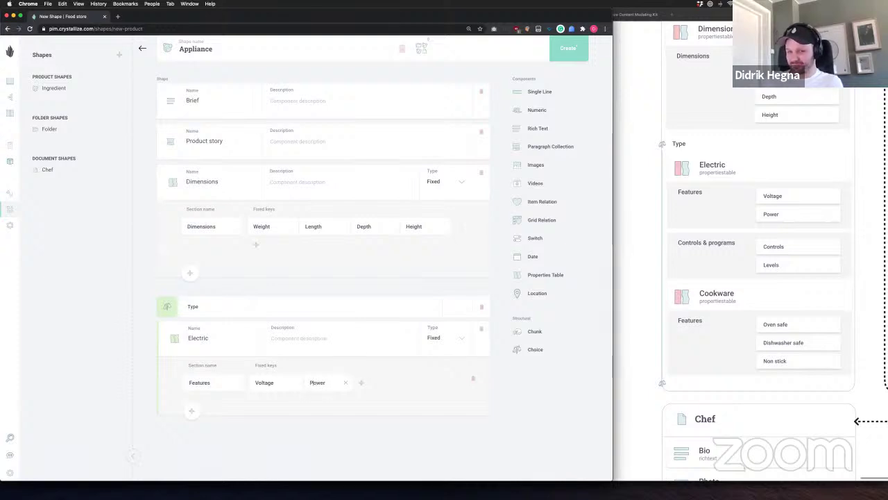
click(361, 382)
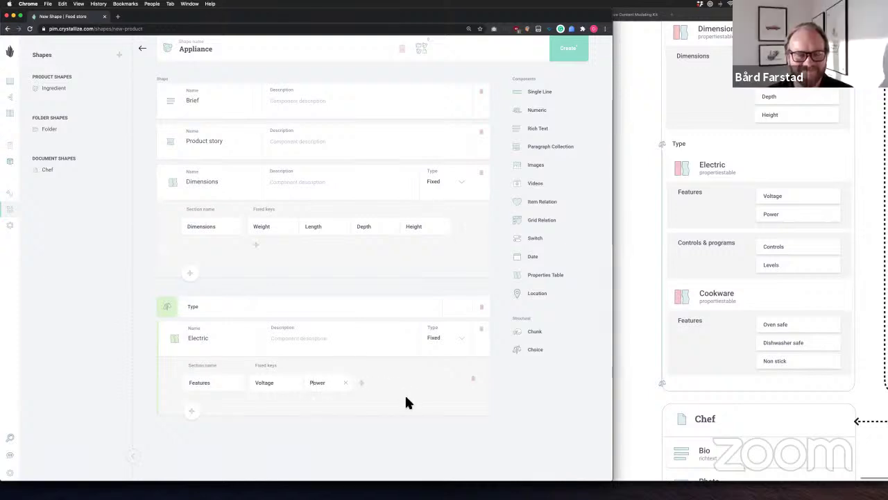
Add a second section named Control & programs to the Electric table
scroll(278, 434, down, 1)
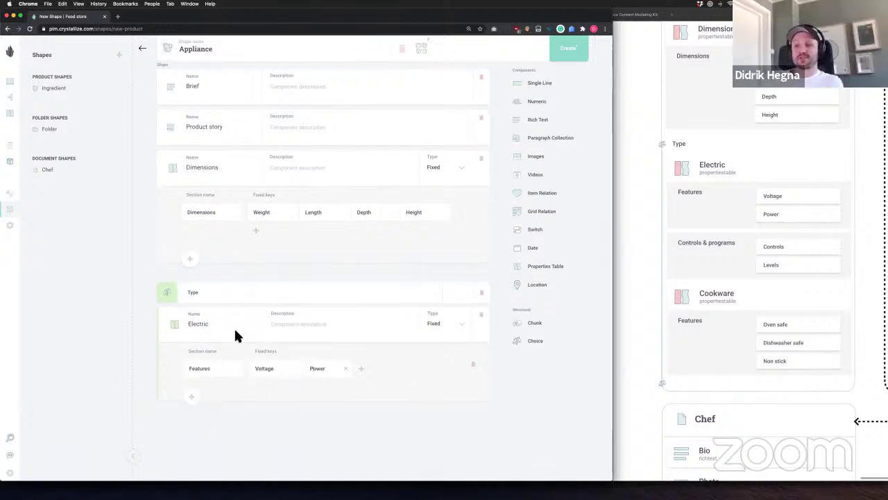
click(192, 396)
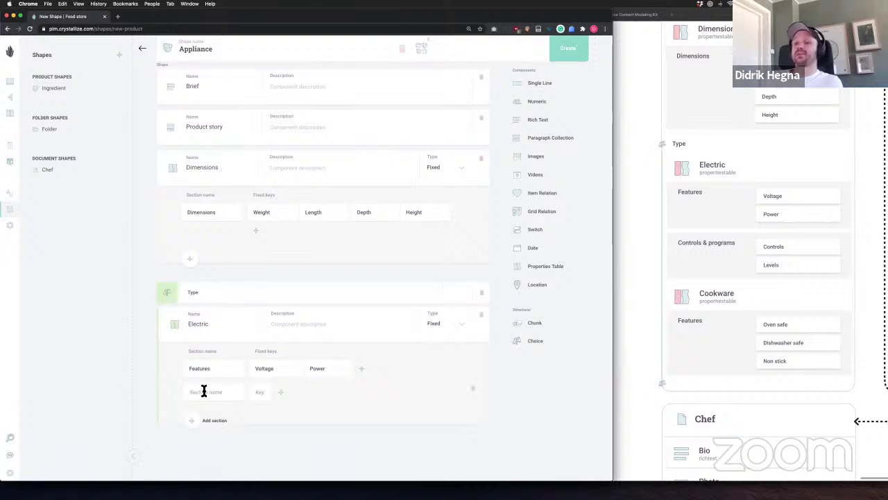
click(203, 391)
text(Control)
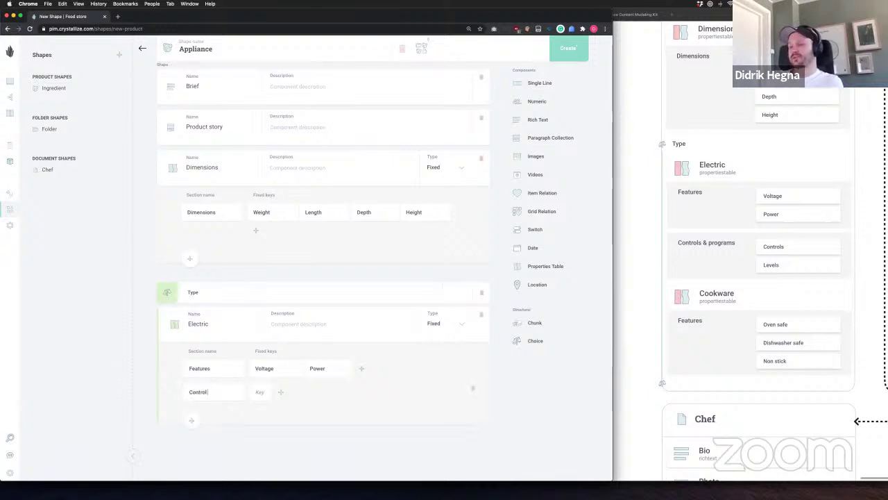
text( &)
text( program)
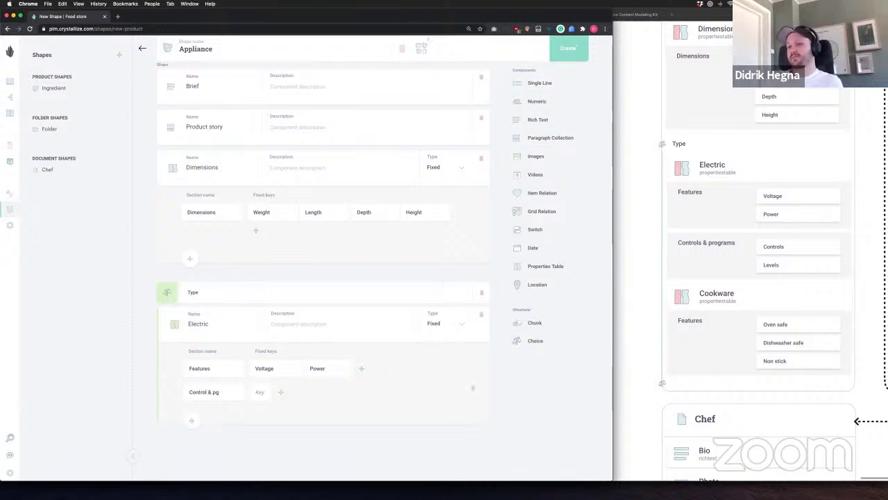
text(s)
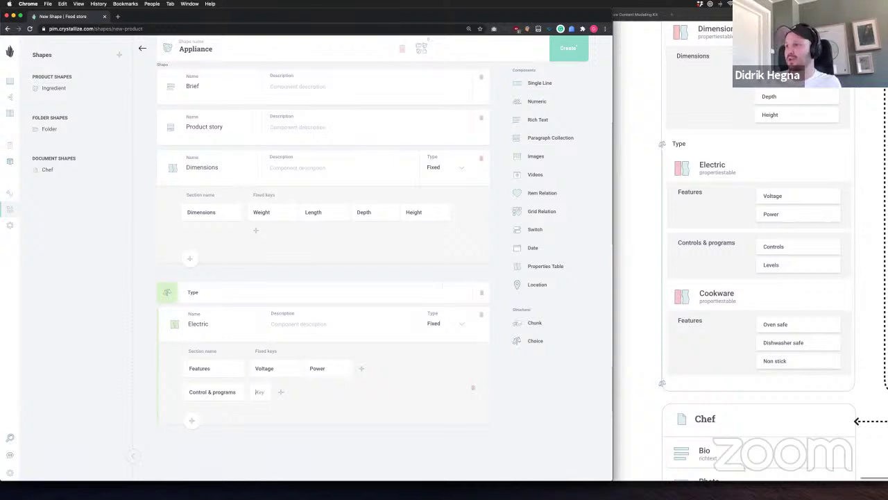
Give the Control & programs section of the Electric table the fixed keys Controls and Levels
text(Controls)
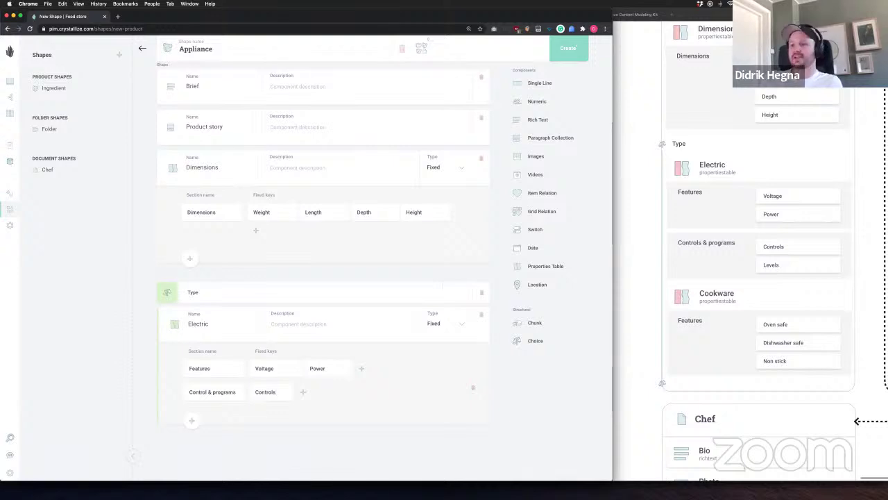
key(Return)
text(LEv)
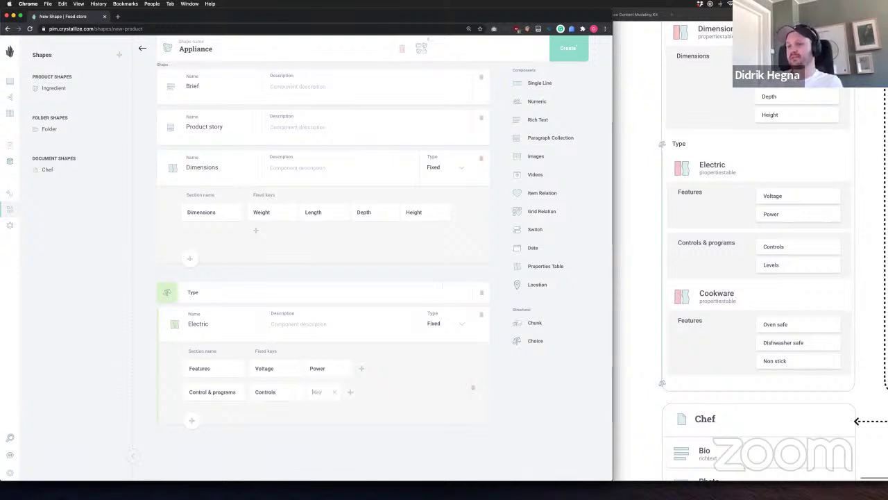
key(BackSpace)
key(BackSpace)
text(evle)
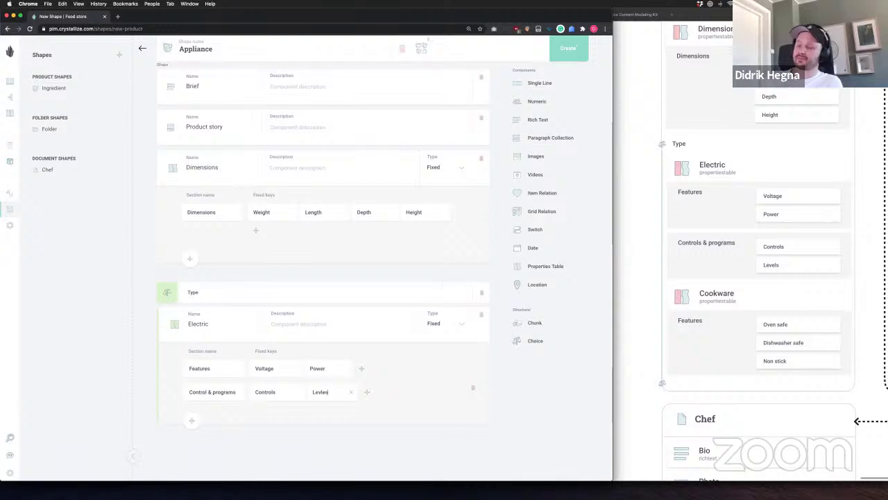
text(s)
key(BackSpace)
key(BackSpace)
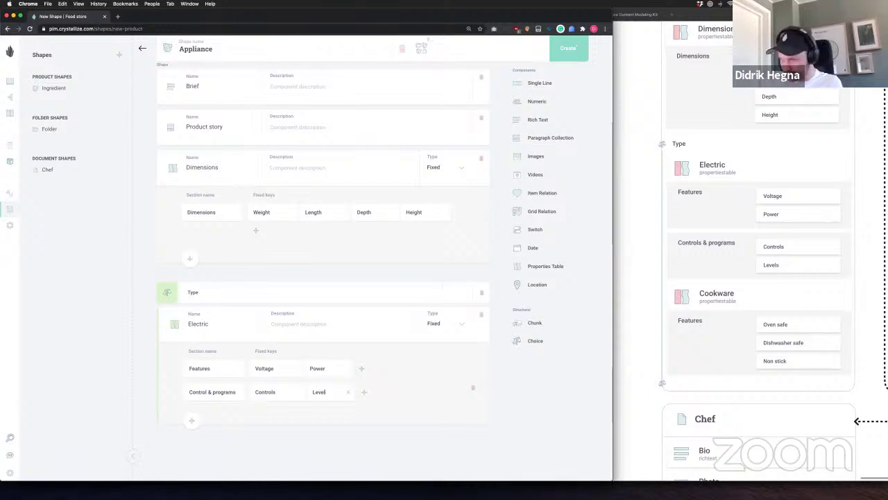
Add a second Properties Table inside the Type choice, name it Cookware and set its type to Fixed
scroll(276, 338, down, 1)
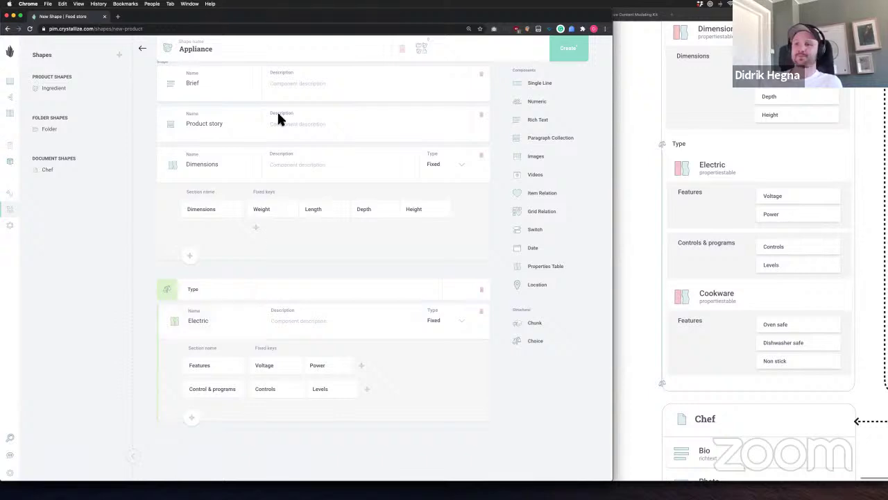
scroll(277, 138, down, 2)
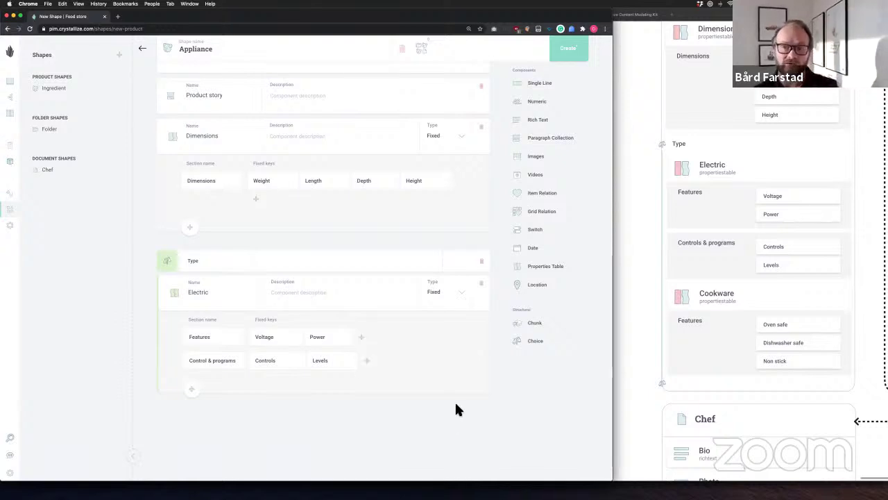
scroll(699, 299, down, 5)
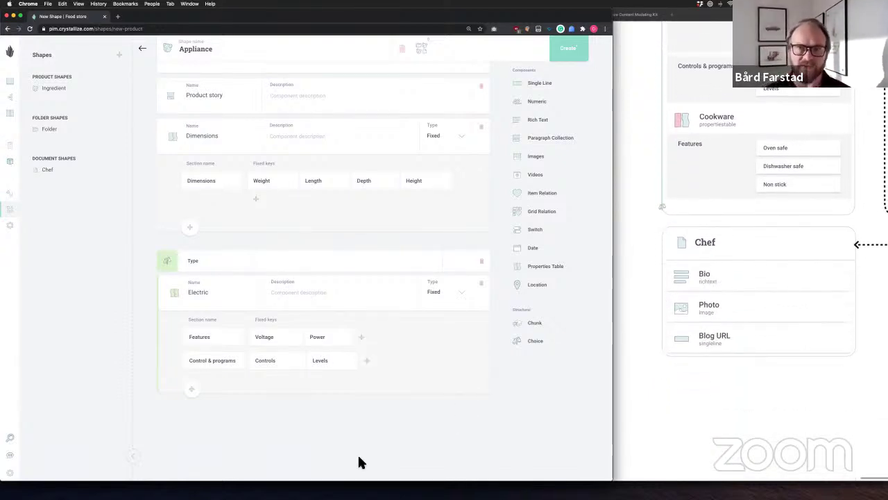
scroll(763, 394, up, 1)
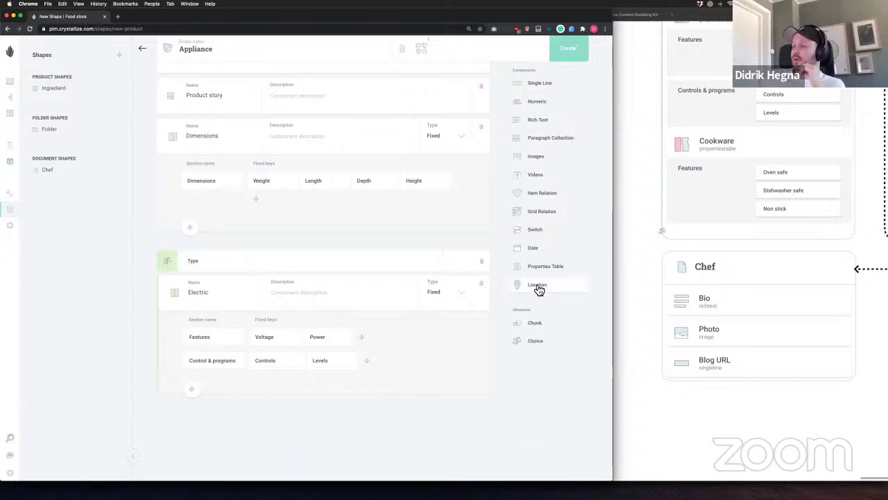
drag(541, 272, 300, 390)
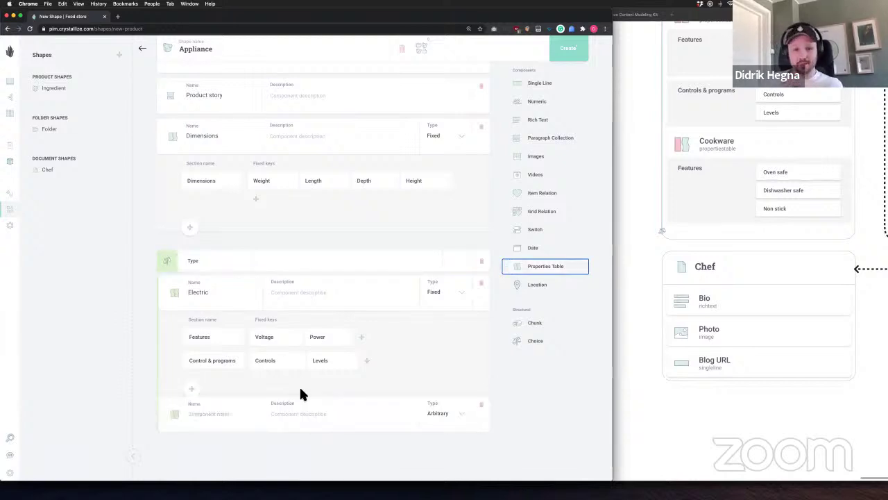
click(233, 414)
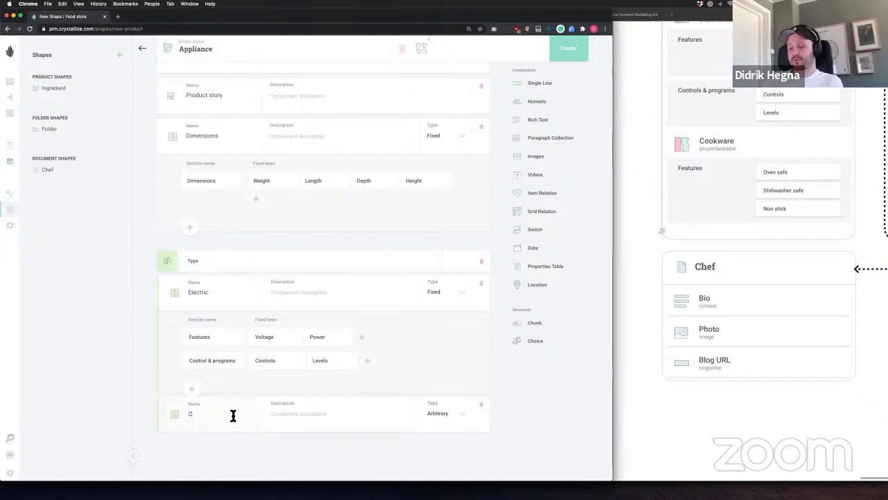
text(Cookware)
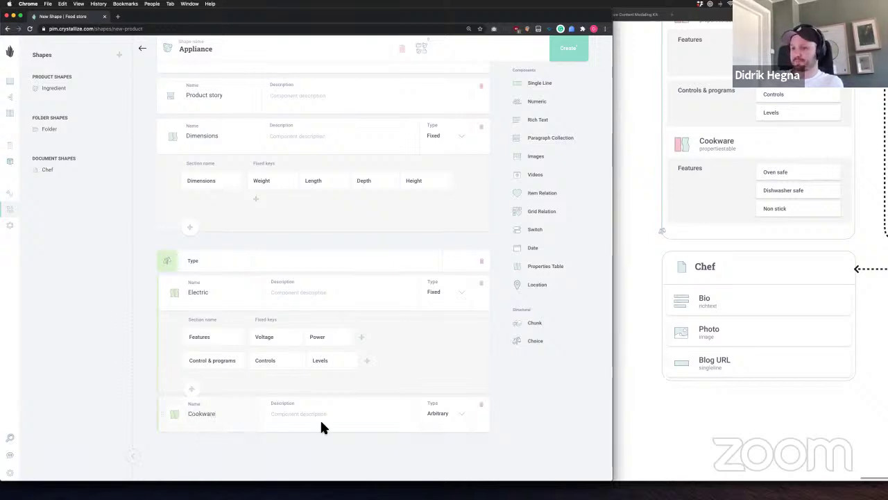
click(442, 415)
click(439, 447)
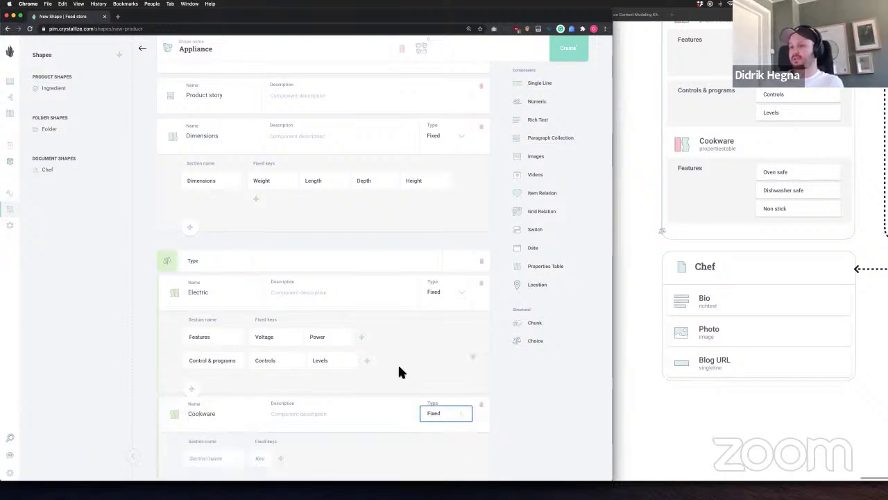
Name the Cookware table's section Features and give it the fixed keys Oven safe, Dishwasher safe and Non stick
scroll(259, 375, down, 3)
click(221, 359)
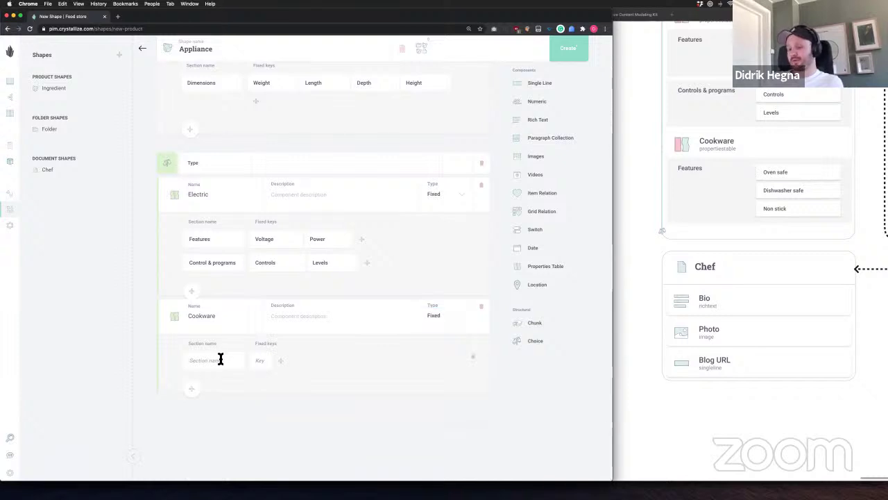
text(Features)
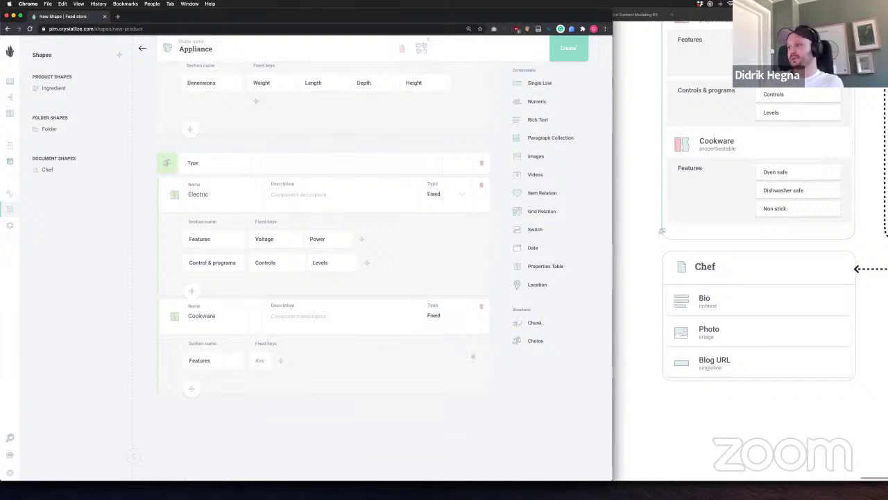
text(Oven safe)
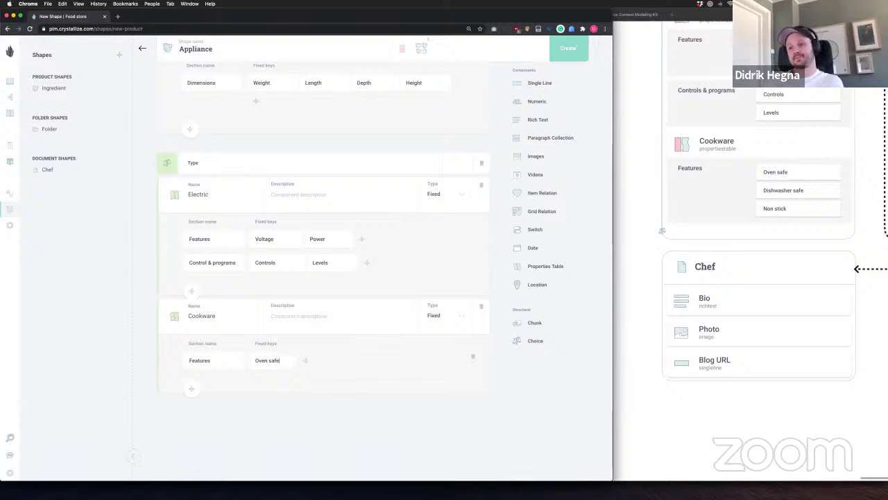
key(Return)
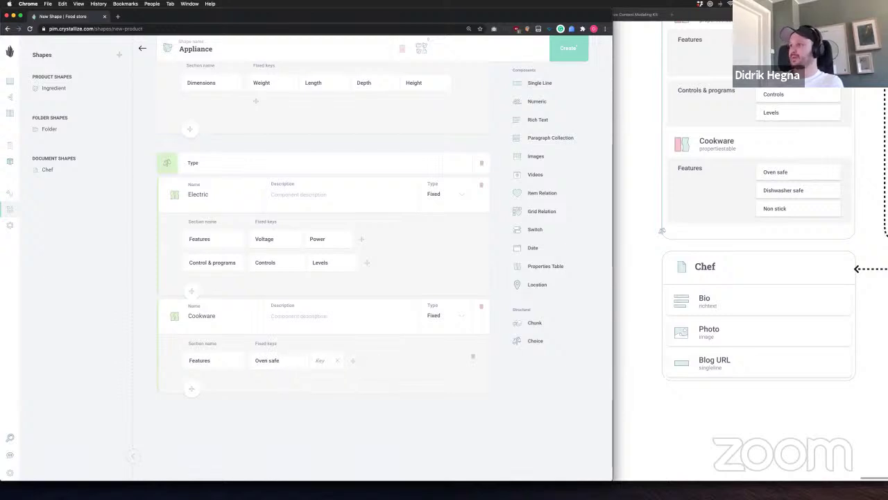
text(Dishwasher safe)
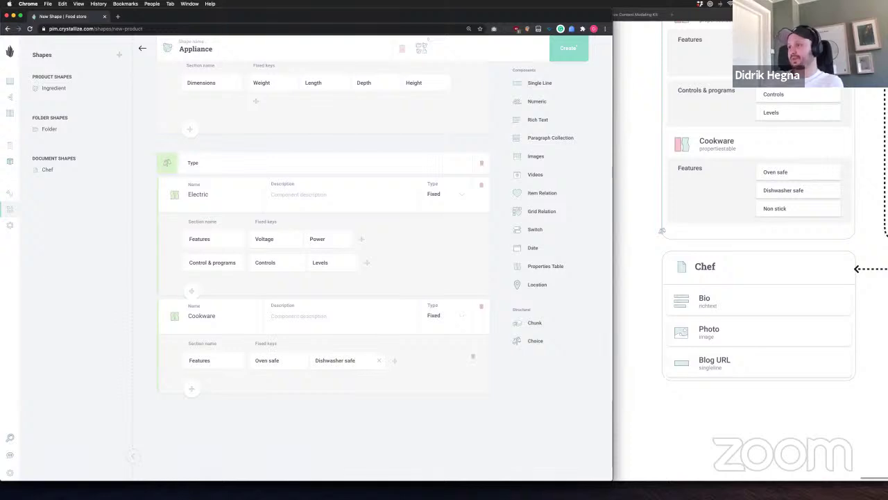
key(Return)
text(Non )
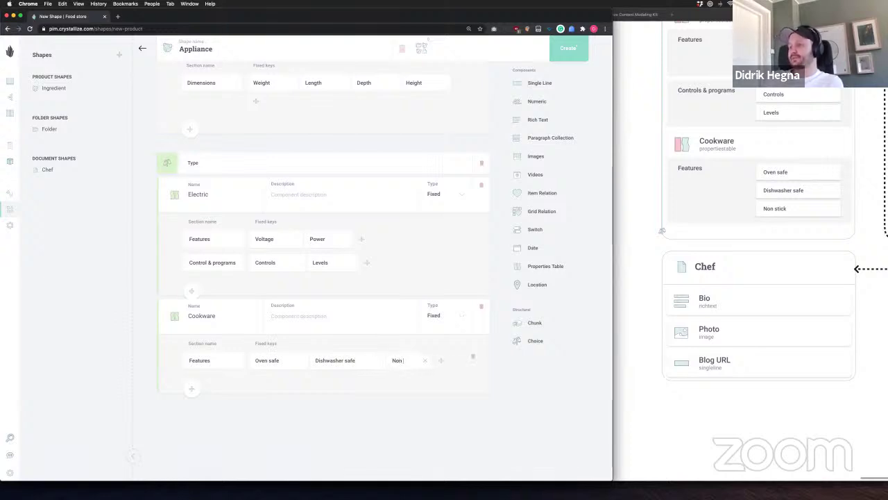
text(stick)
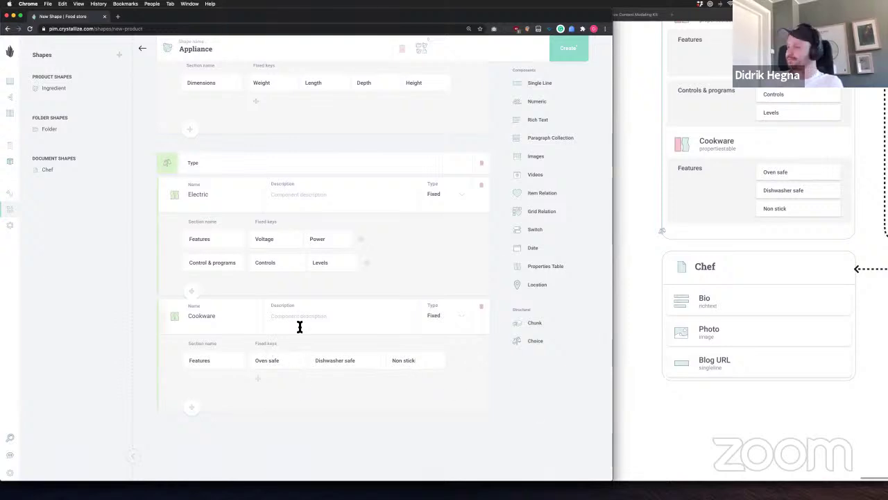
Review the Appliance shape against the Figma model and create it
scroll(381, 319, up, 3)
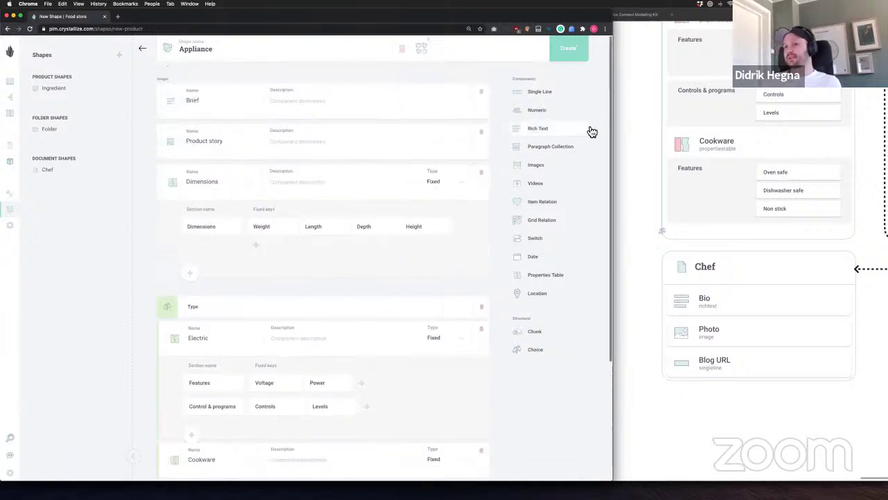
scroll(499, 148, down, 1)
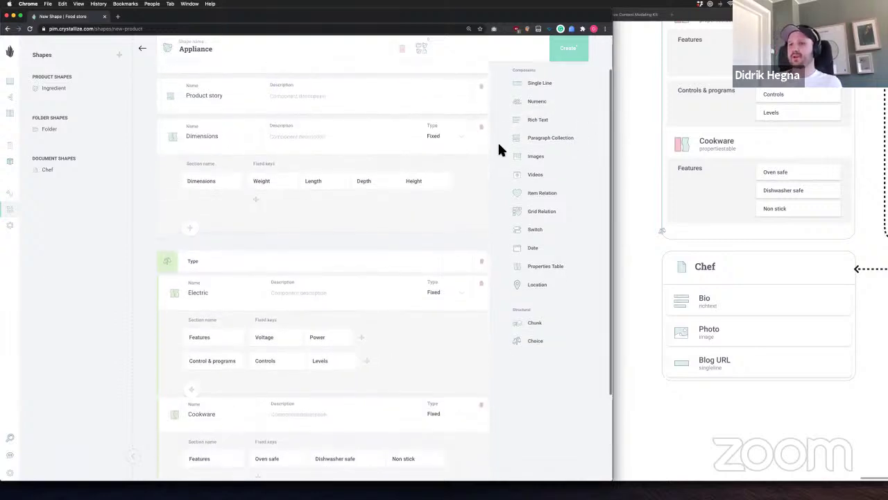
scroll(497, 141, down, 2)
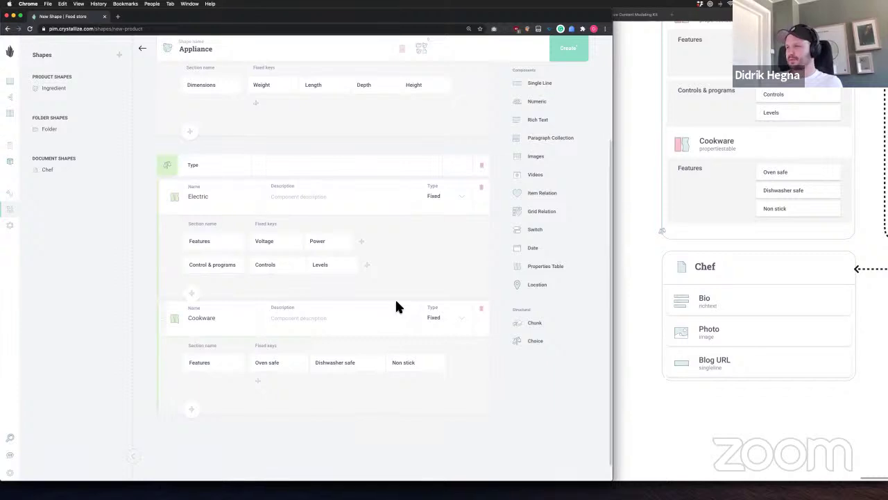
scroll(742, 252, up, 5)
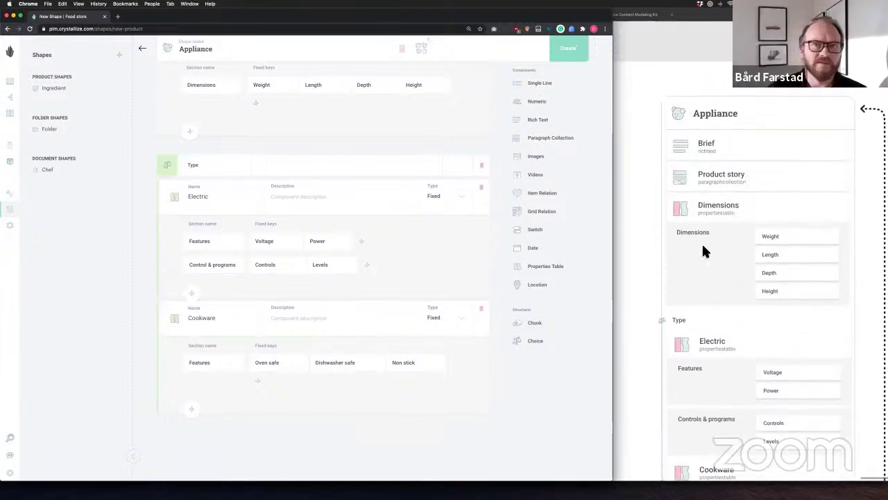
click(577, 56)
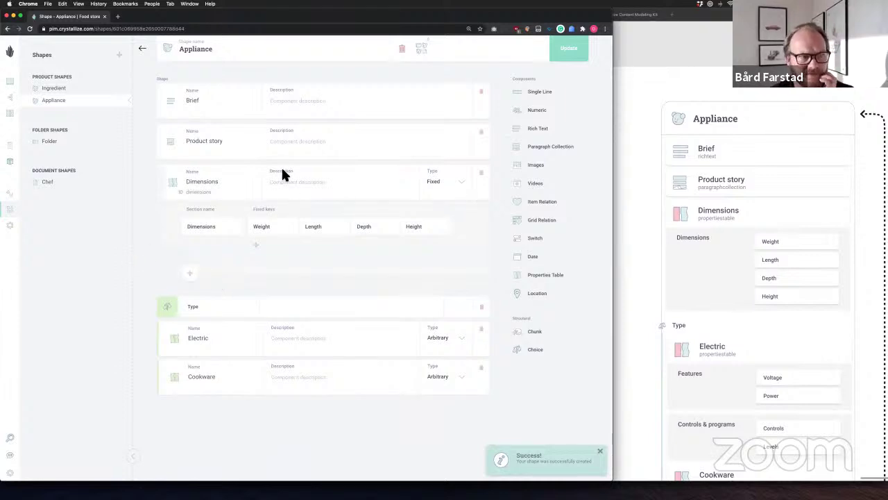
Start a new document shape and name it Recipe, following the Recipe card in the Figma model
scroll(709, 238, right, 5)
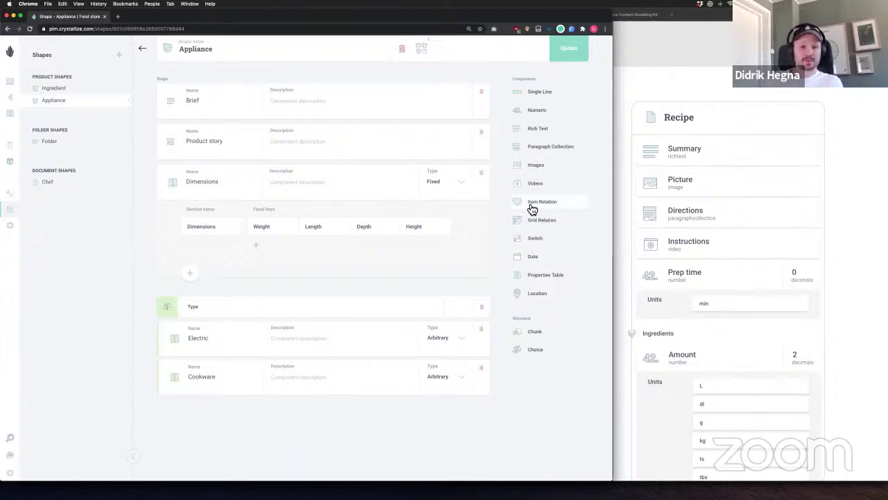
scroll(531, 206, down, 1)
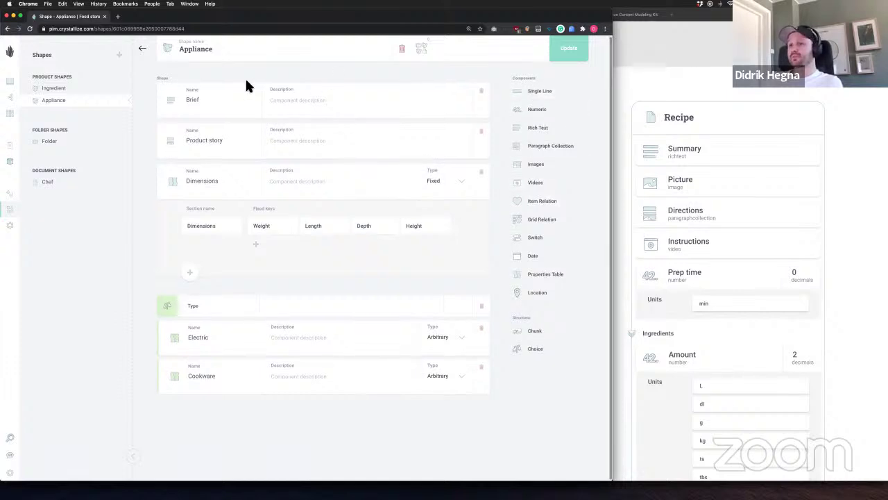
click(121, 56)
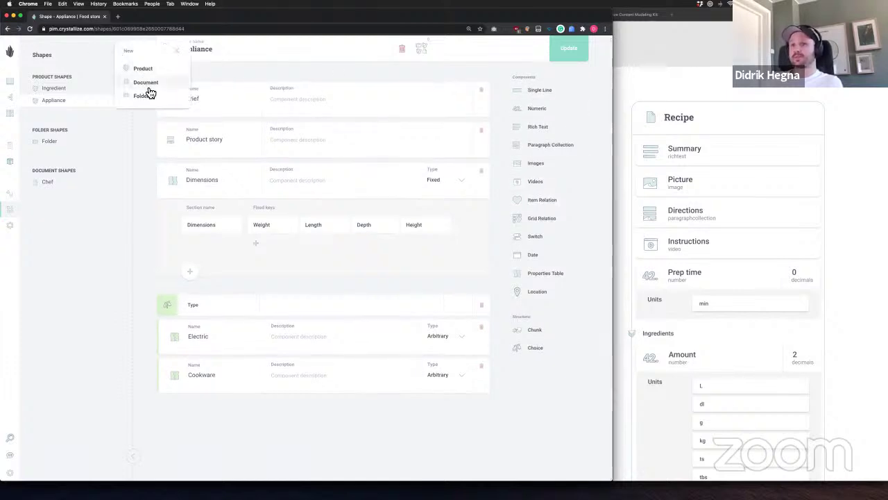
click(146, 82)
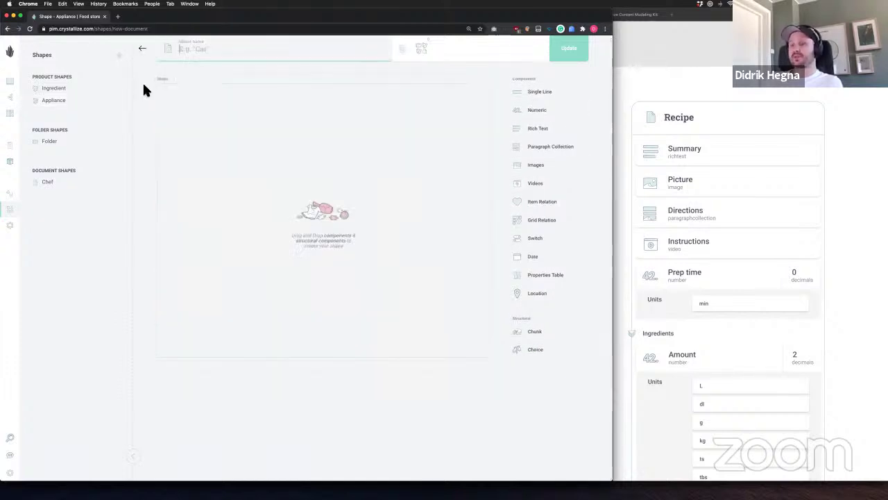
click(266, 59)
text(Recipe)
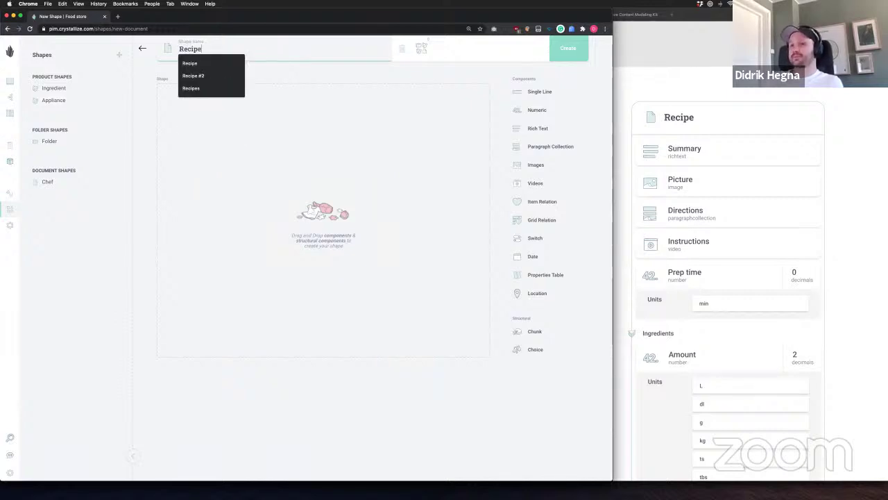
click(225, 62)
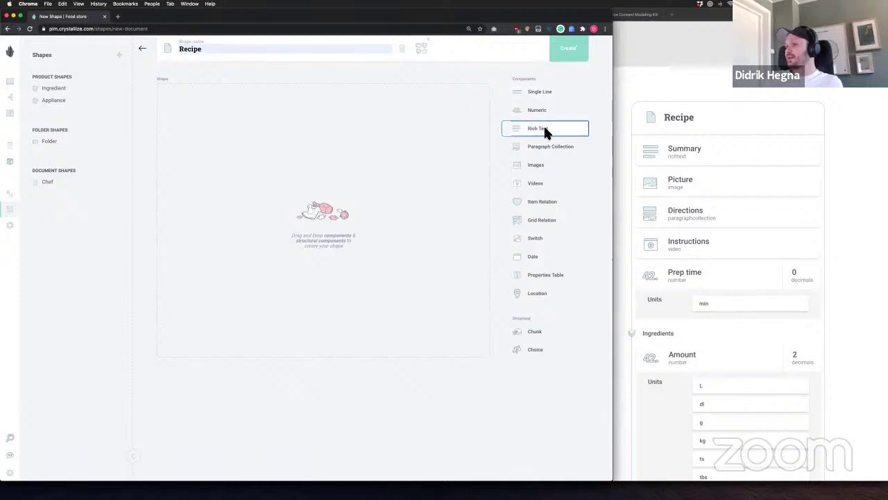
Add a Rich Text component to the Recipe shape and name it Summary
drag(545, 132, 232, 157)
click(215, 104)
text(S)
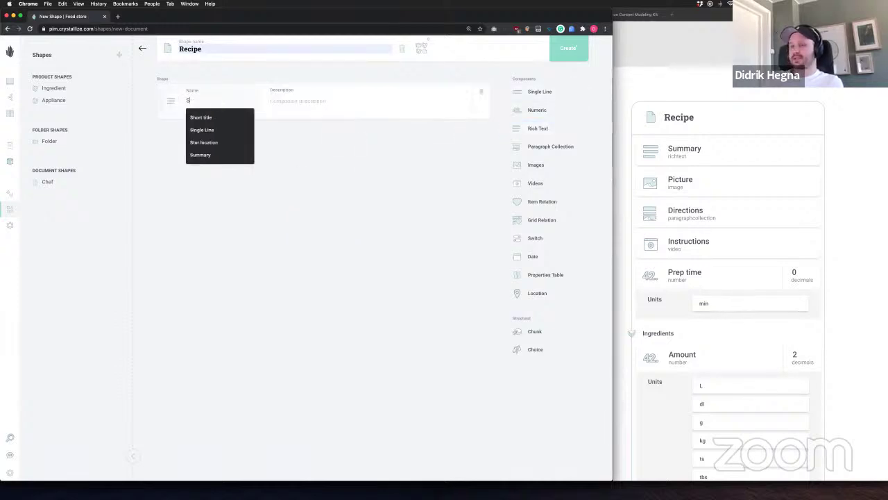
text(uamm)
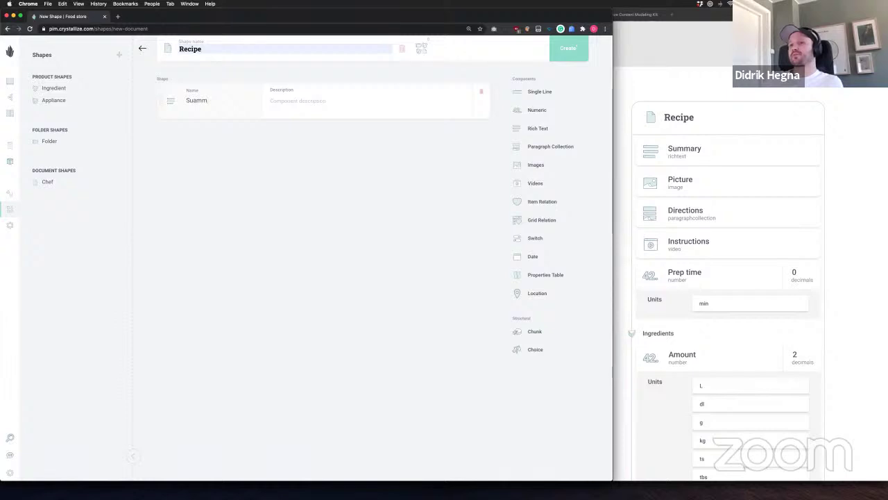
key(BackSpace)
key(BackSpace)
key(BackSpace)
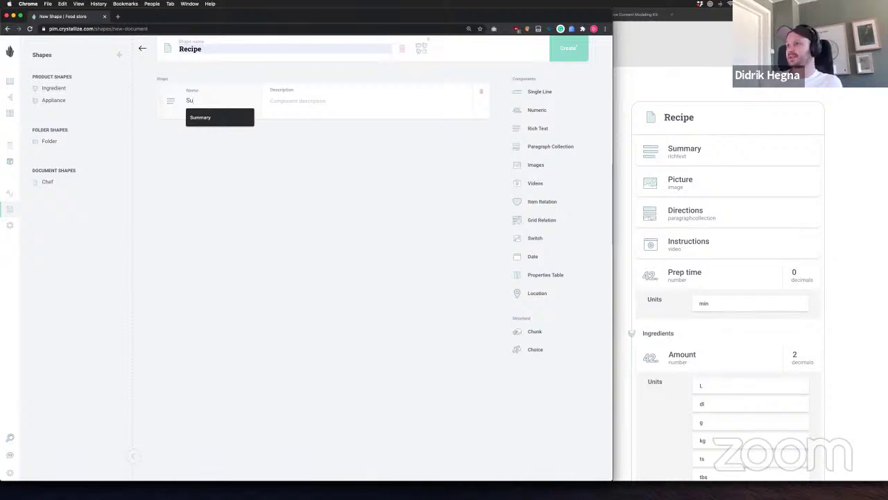
text(mmary)
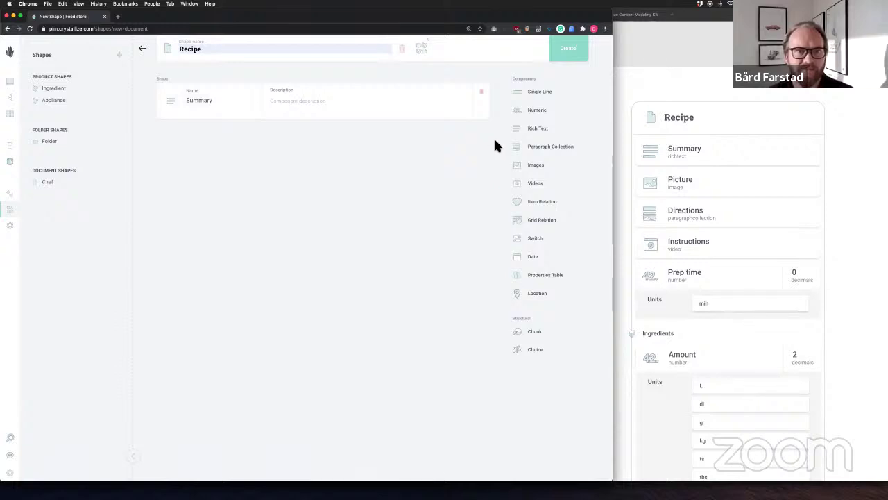
Add an Images component below Summary in the Recipe shape and name it Picture
drag(561, 172, 333, 129)
click(215, 144)
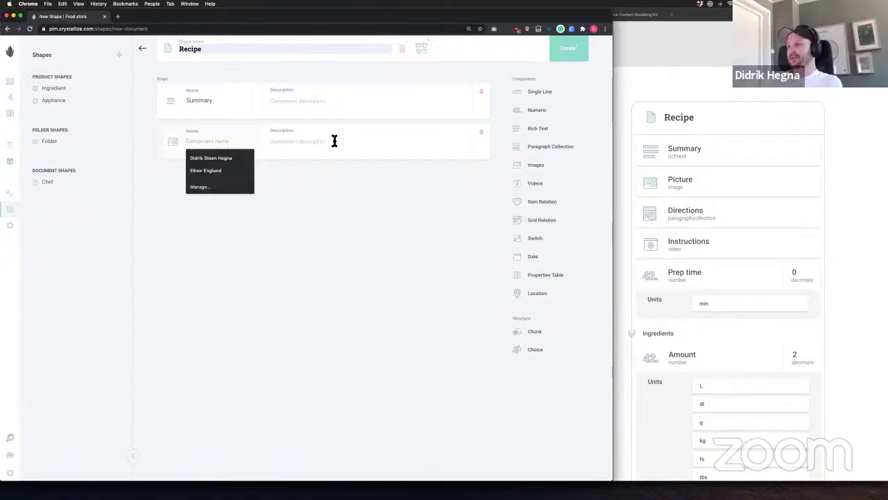
text(Pcitu)
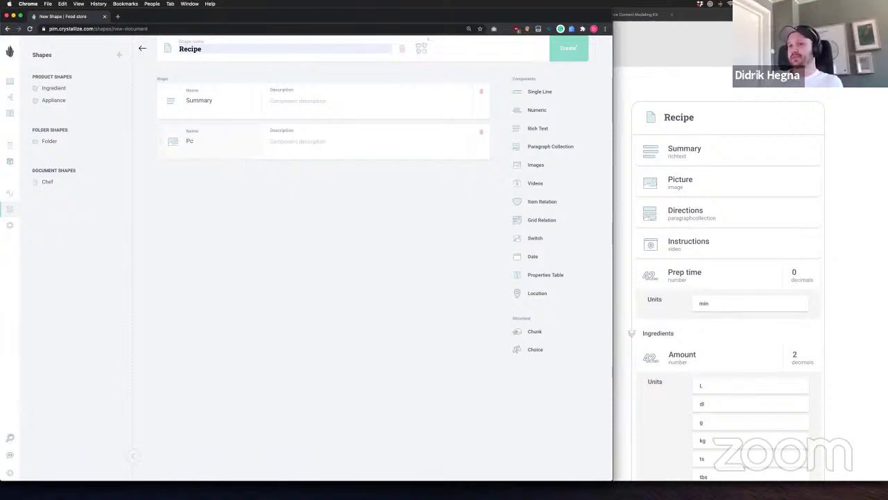
key(BackSpace)
text(icture)
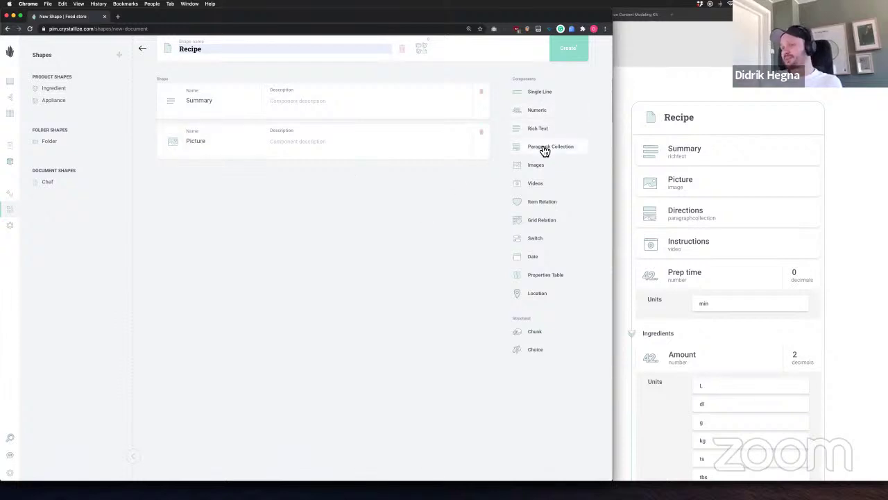
Add a Paragraph Collection component below Picture and name it Directions
drag(543, 147, 277, 197)
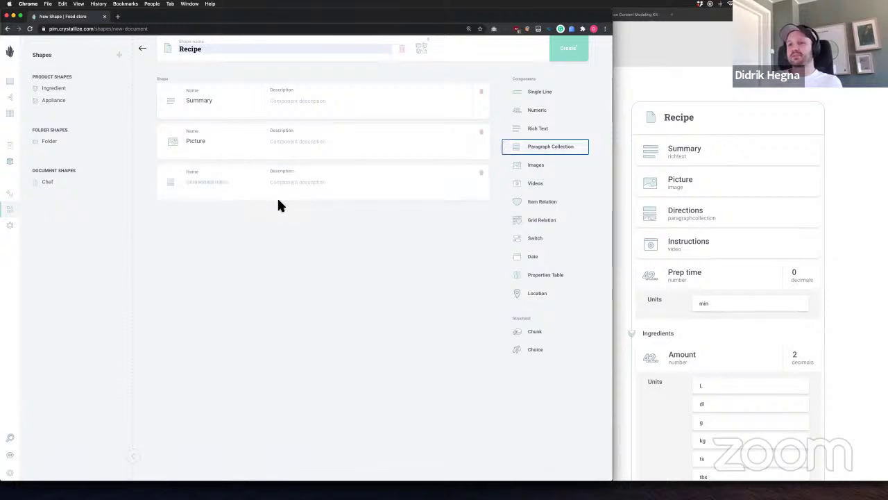
click(236, 183)
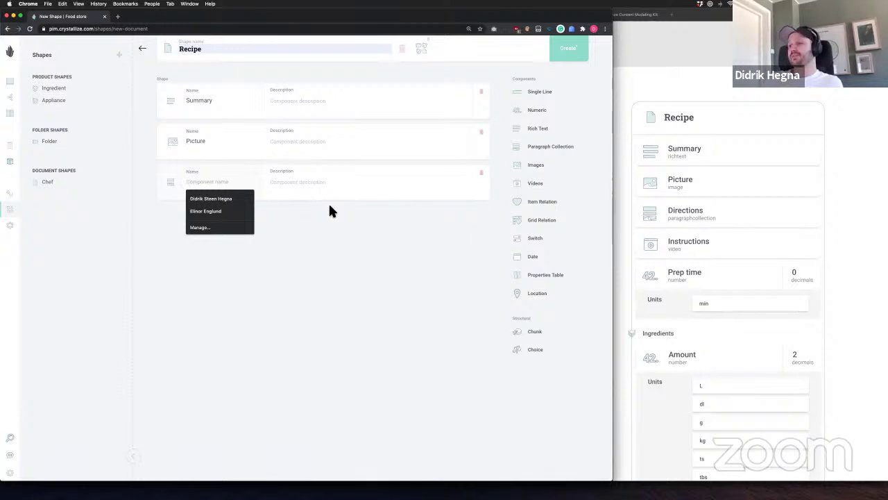
text(Directions)
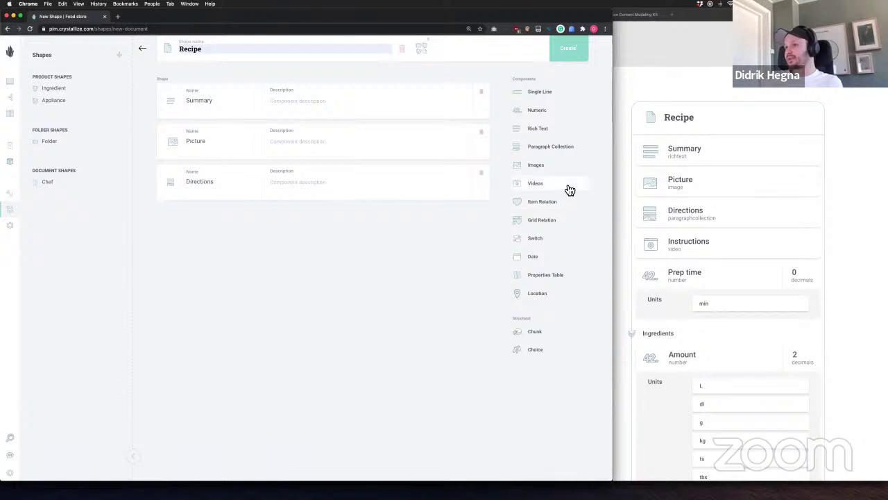
Add a Videos component below Directions and name it Instructions
drag(569, 188, 230, 229)
click(227, 222)
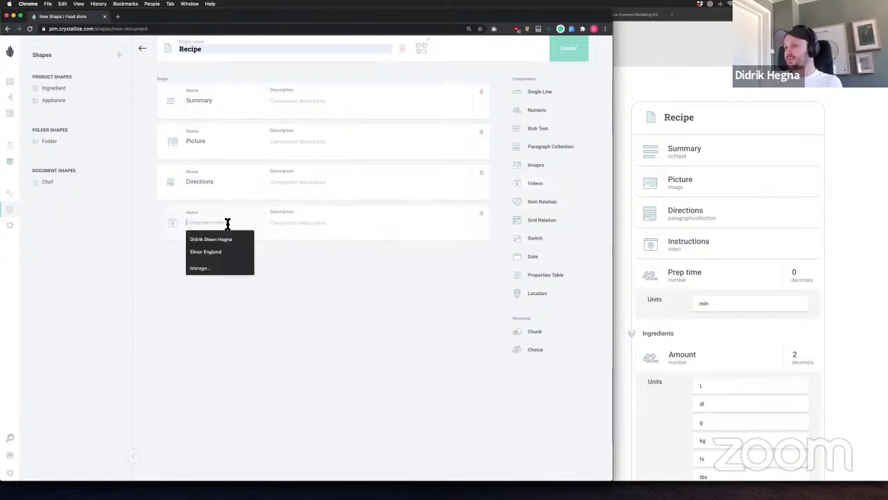
text(Inst)
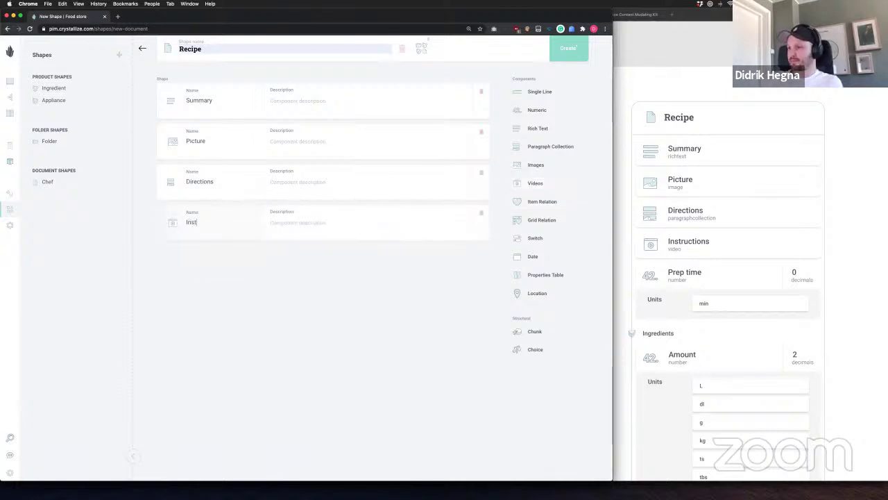
text(ructions)
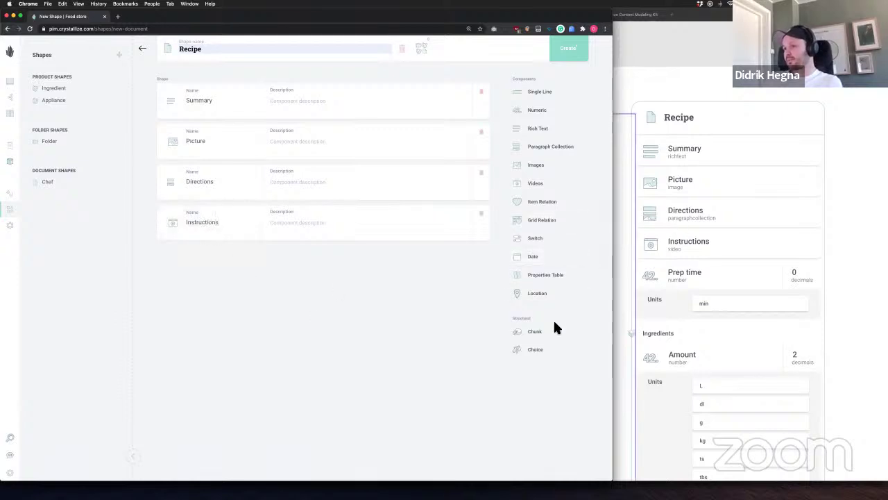
Add a Numeric component below Instructions, name it Prep time and give it the unit min
drag(536, 111, 306, 260)
scroll(697, 261, down, 2)
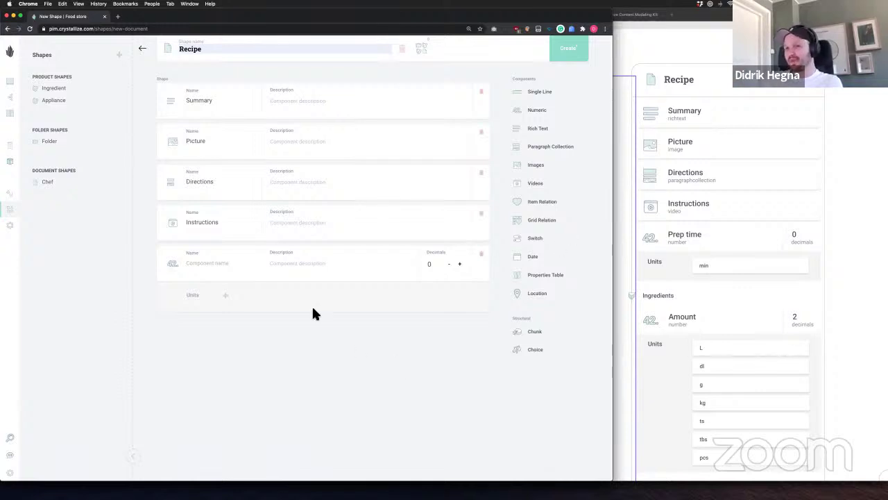
click(245, 264)
text(Pr)
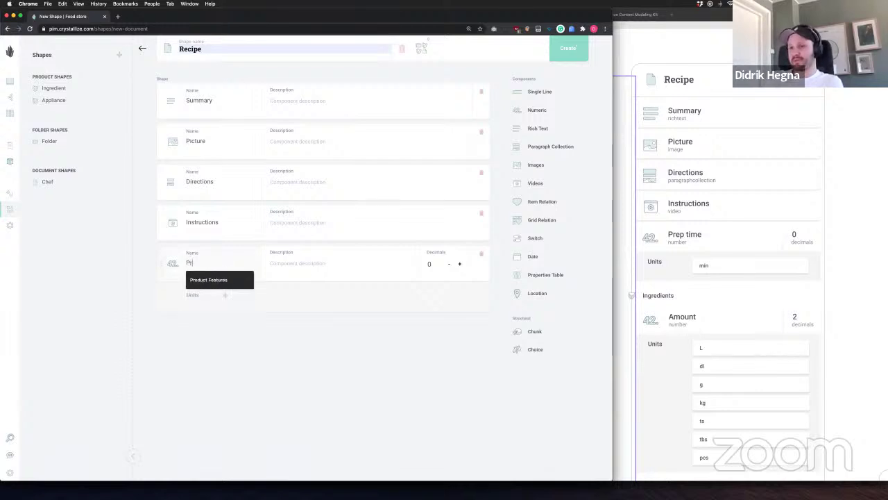
text(ep time)
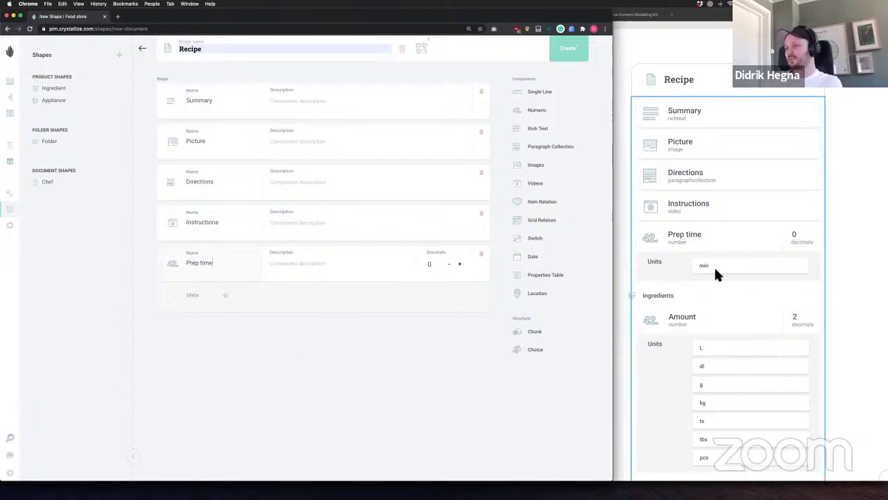
click(225, 295)
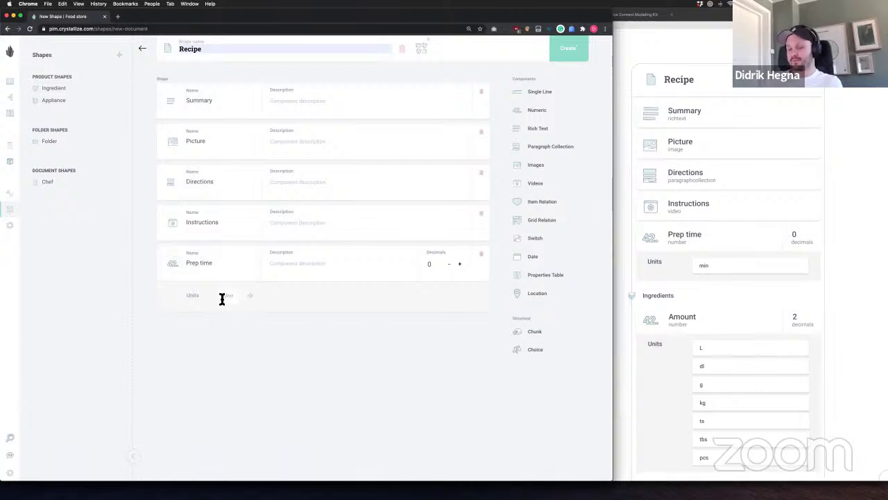
text(min)
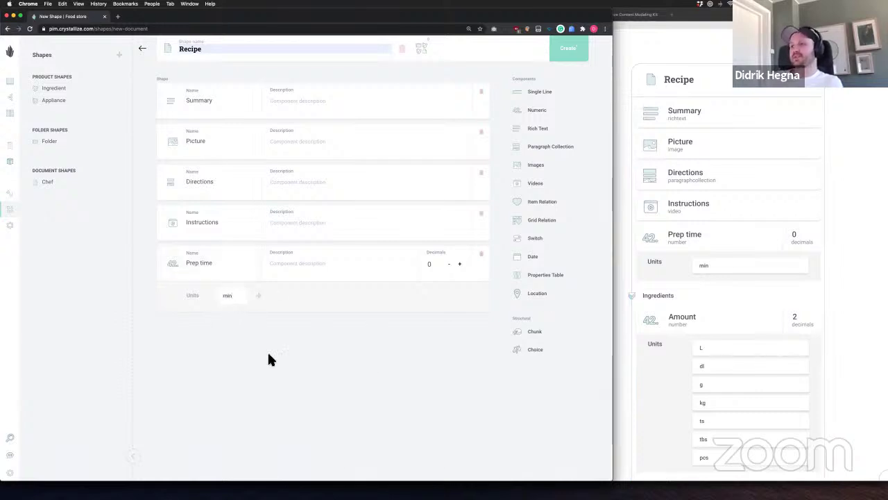
scroll(653, 286, down, 1)
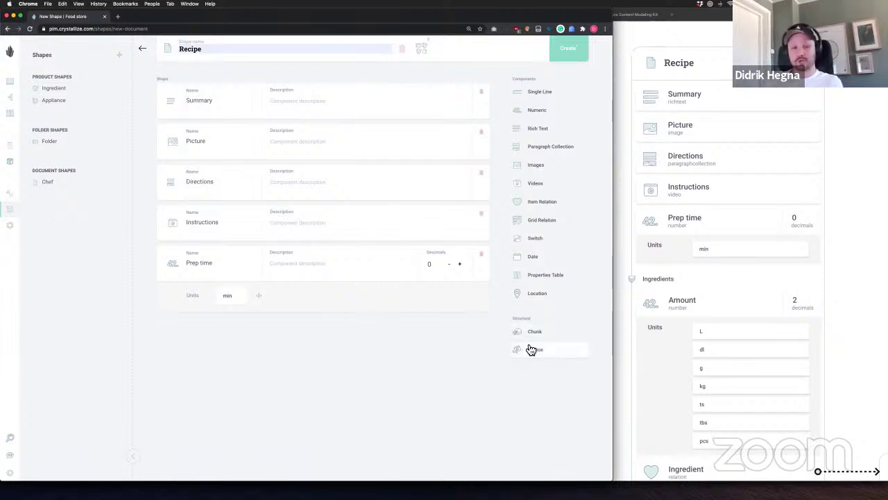
Add a chunk below the Prep time component of the Recipe shape and name it Ingredients
scroll(690, 304, down, 5)
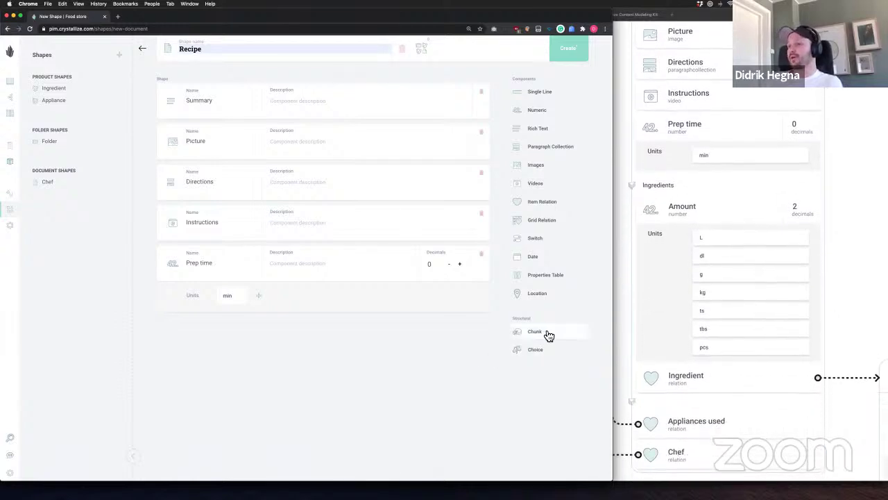
drag(548, 333, 288, 337)
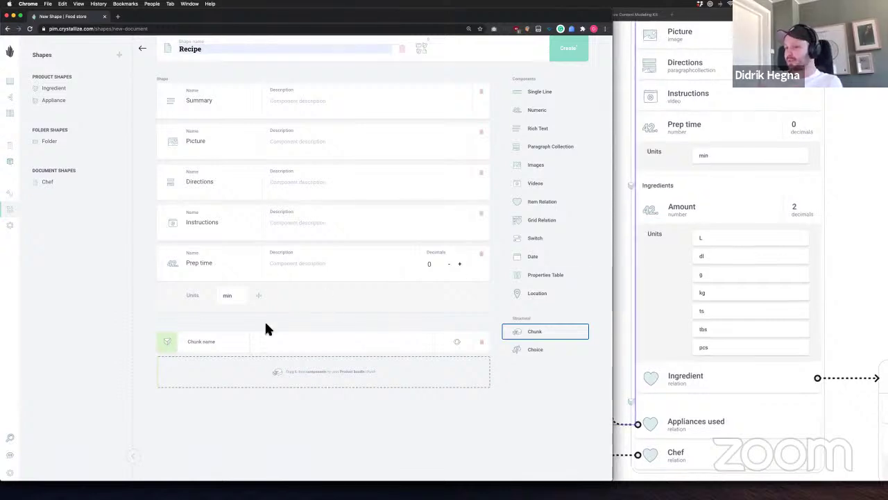
click(211, 343)
click(211, 343)
text(I)
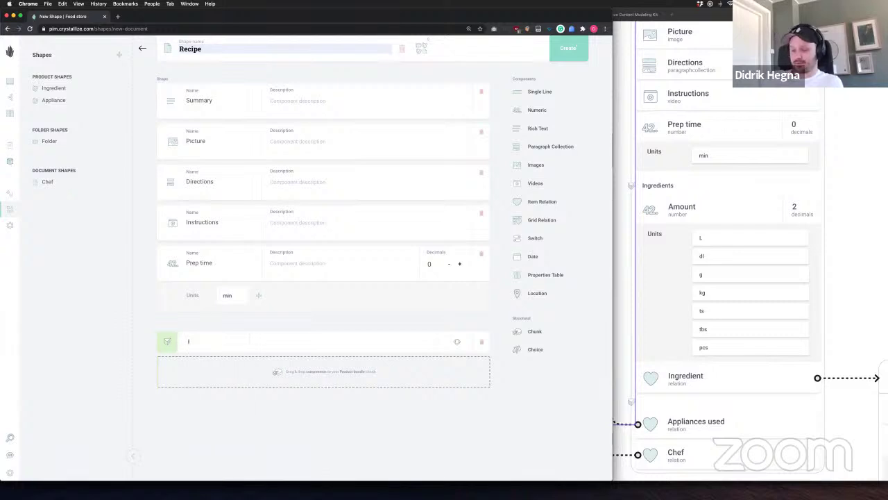
text(ngredients)
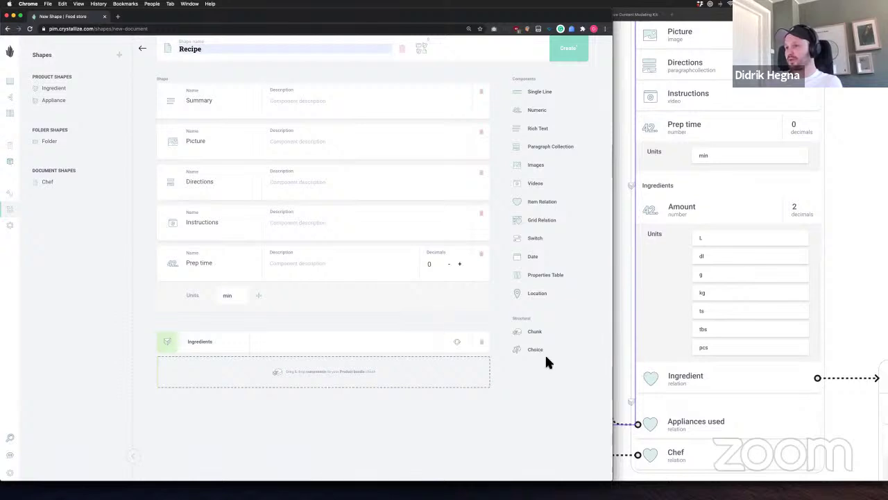
Add a numeric component named Amount with 2 decimals inside the Ingredients chunk
drag(540, 119, 292, 375)
click(217, 375)
text(Amount)
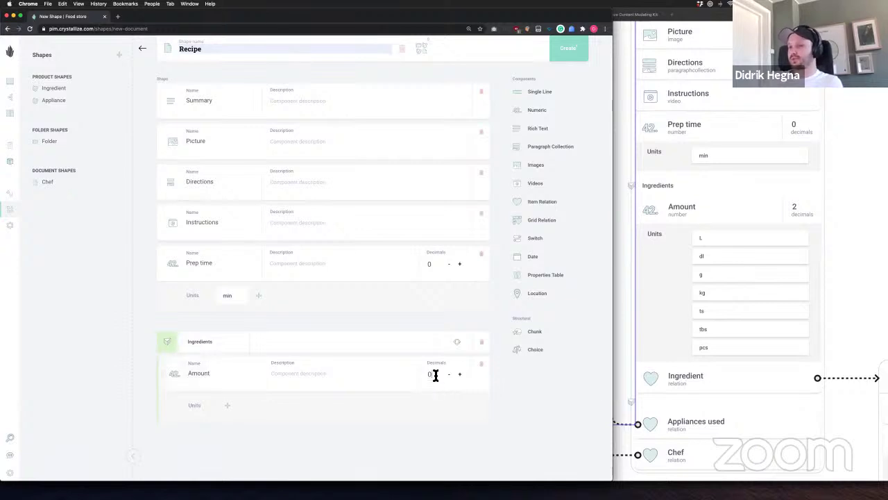
double_click(432, 375)
text(2)
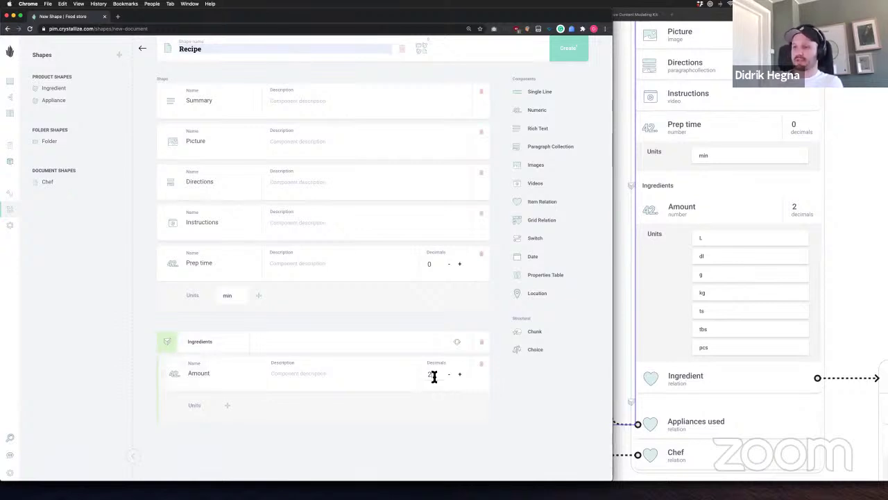
click(404, 434)
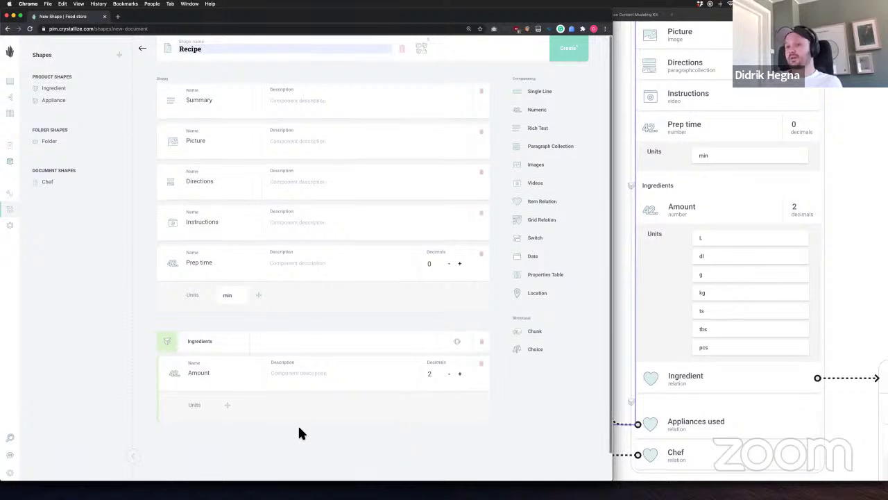
Define the units L, dl, g, kg, ts, tbs and pcs for the Amount component, leaving no empty unit
click(227, 405)
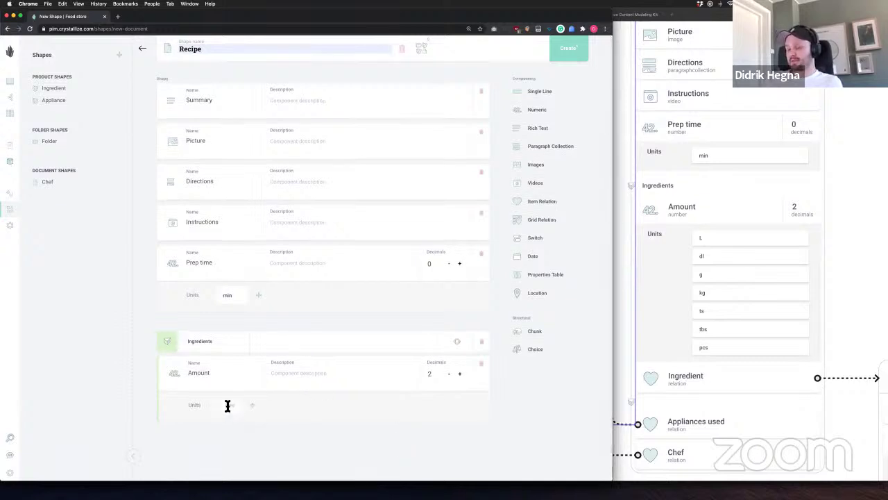
text(L)
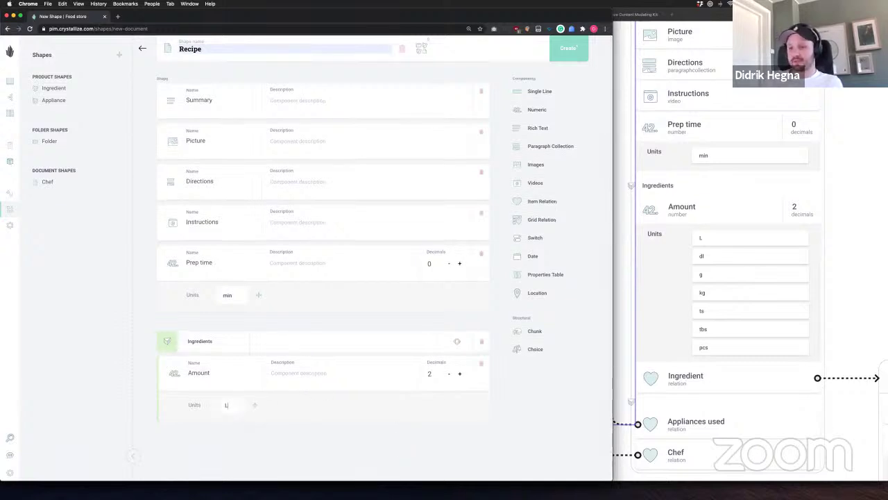
key(Return)
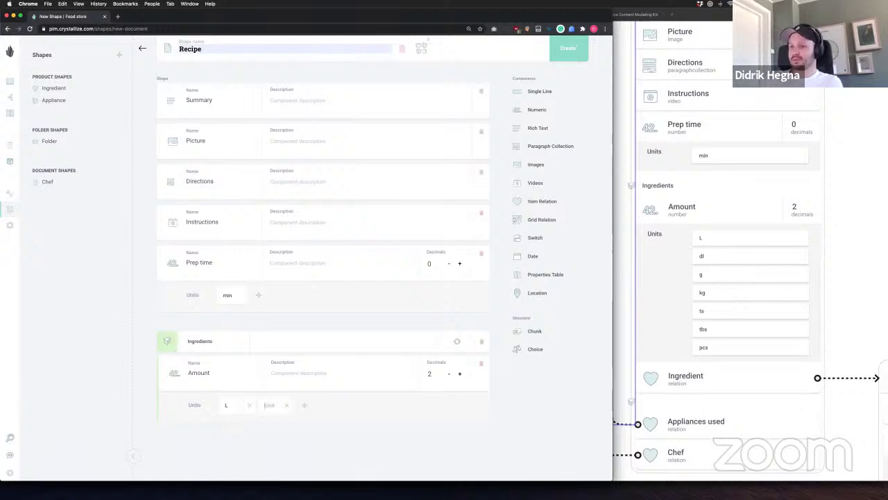
text(dl)
key(Return)
text(g)
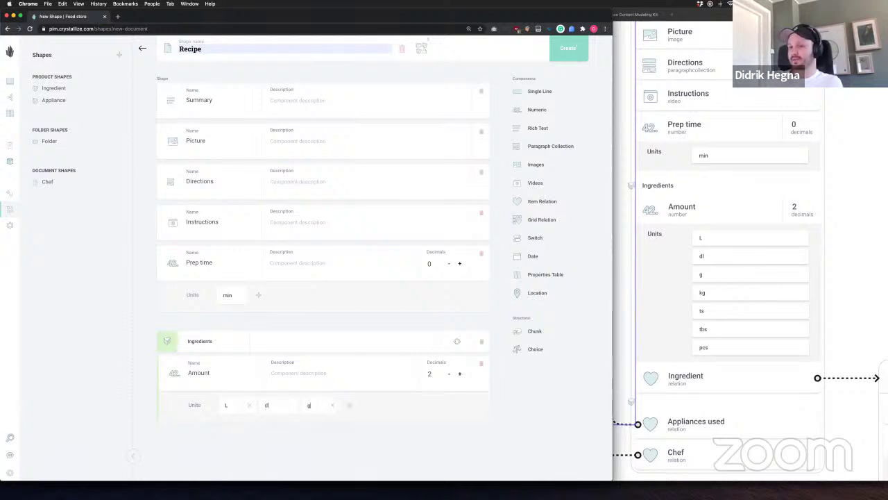
key(Return)
text(kg)
key(Return)
text(ts)
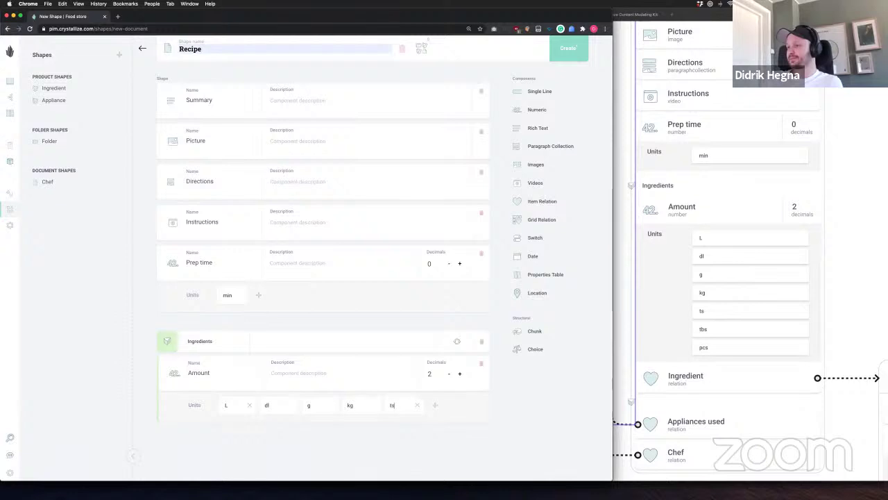
key(Return)
text(tbs)
key(Return)
text(p)
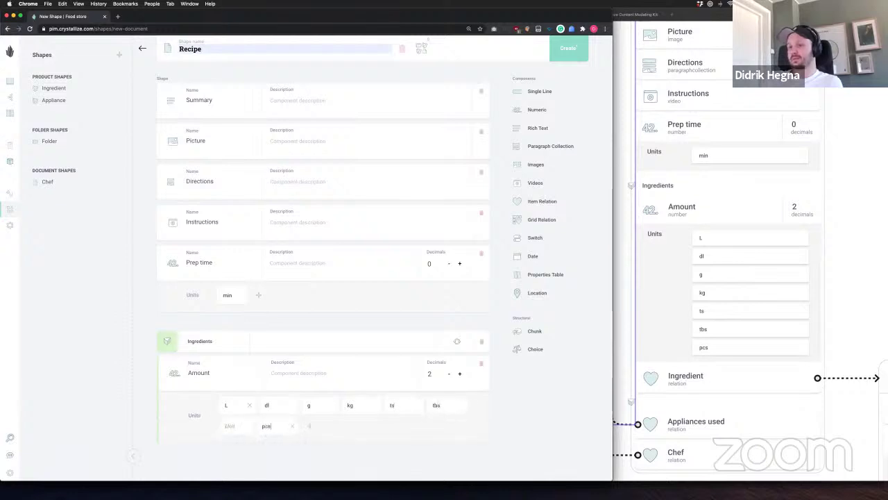
text(cs)
key(Return)
click(247, 426)
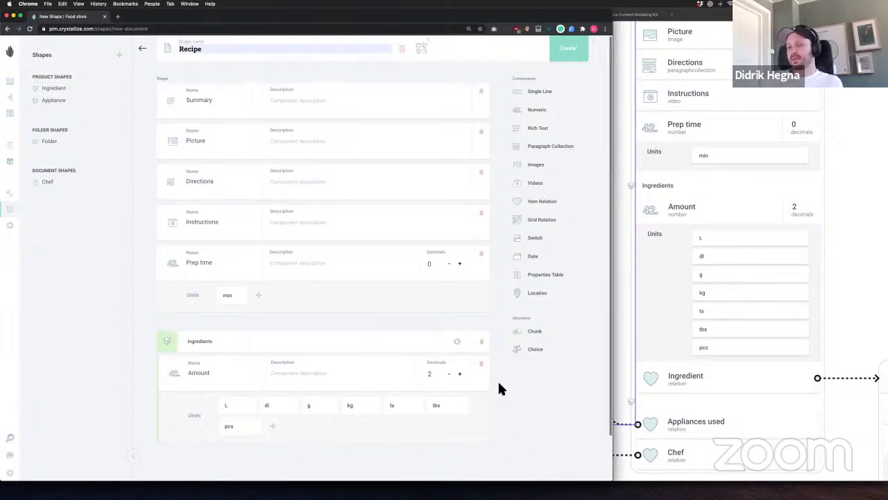
Add an item relation component named Ingredient below Amount in the Ingredients chunk
scroll(498, 382, down, 3)
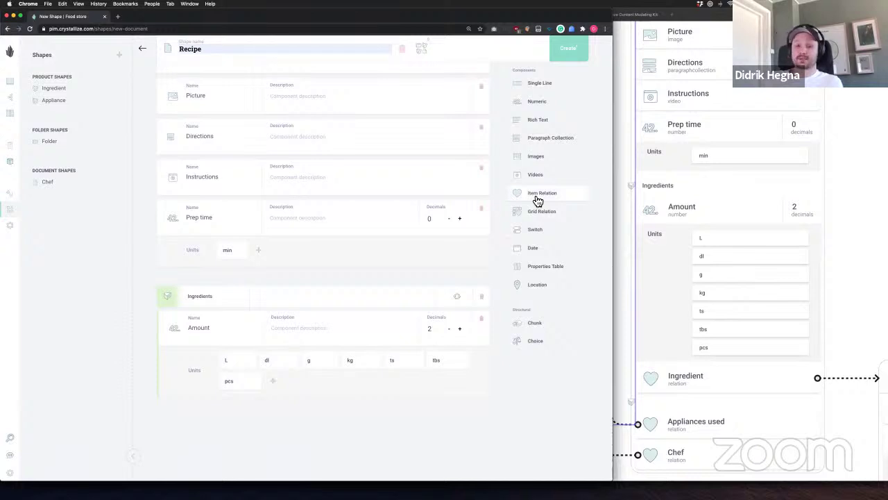
drag(538, 200, 294, 383)
click(215, 419)
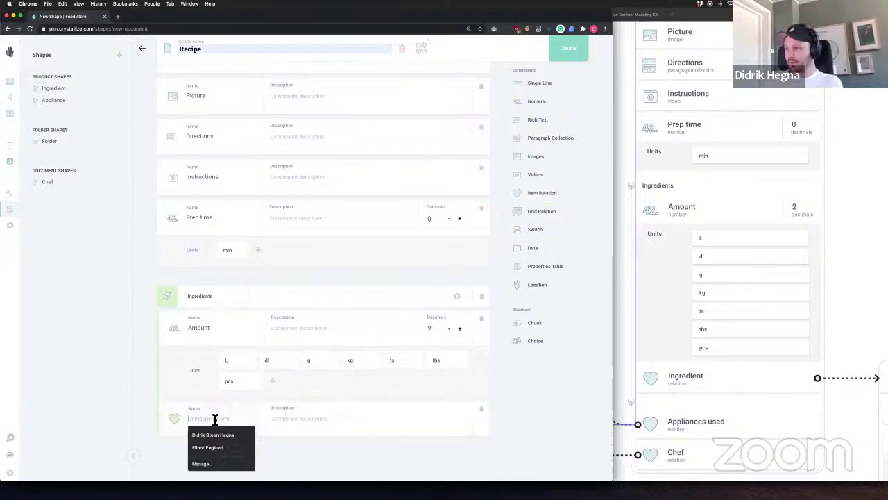
text(Ingre)
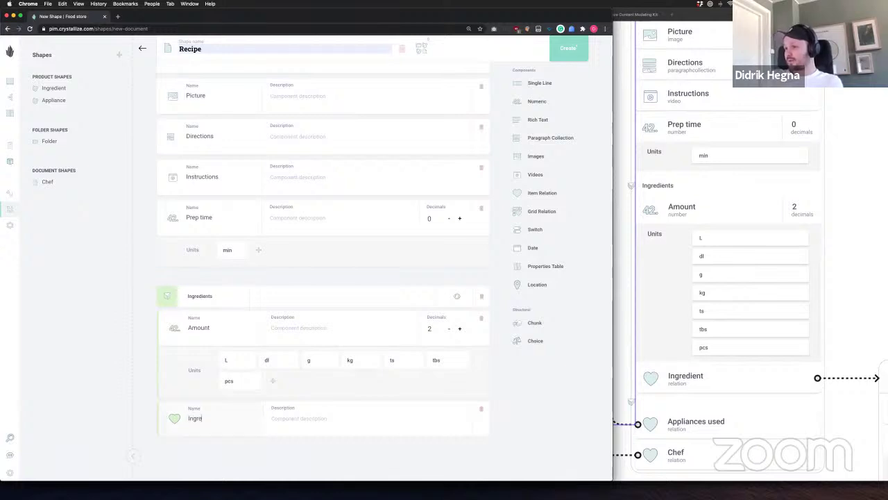
text(dient)
Add an item relation component below and outside the Ingredients chunk and name it "Appliances usd"
scroll(528, 172, down, 1)
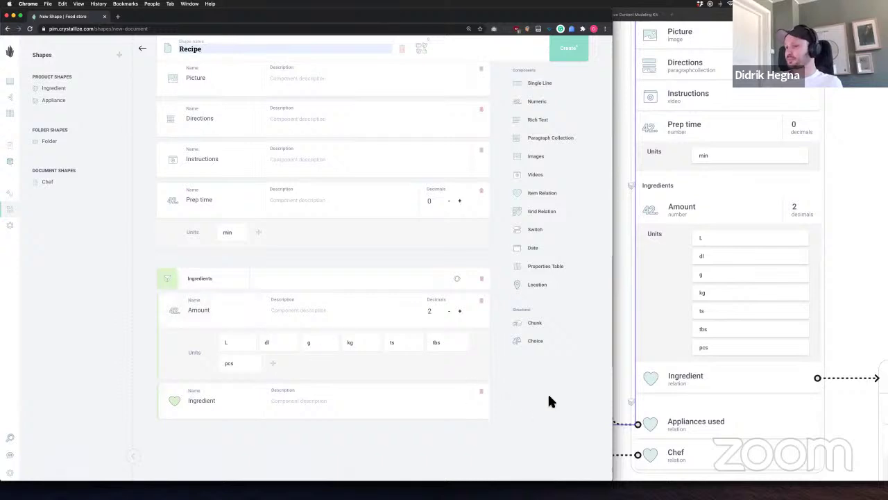
scroll(676, 345, down, 2)
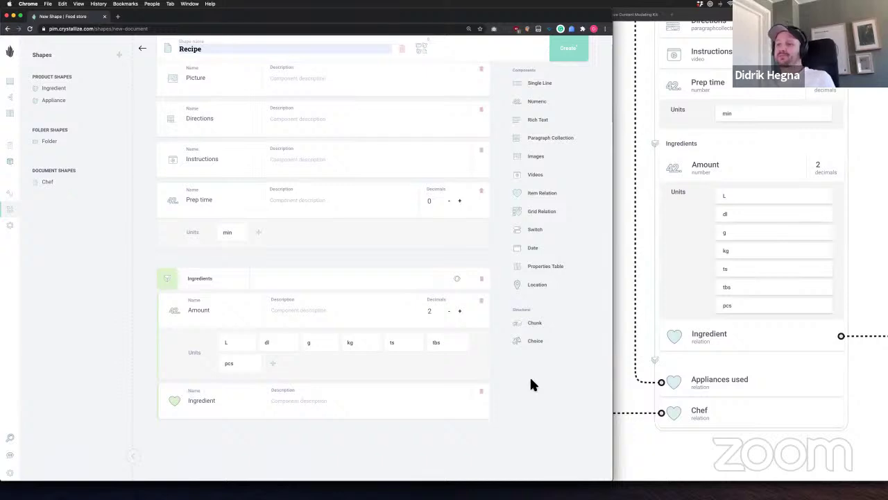
scroll(552, 377, down, 1)
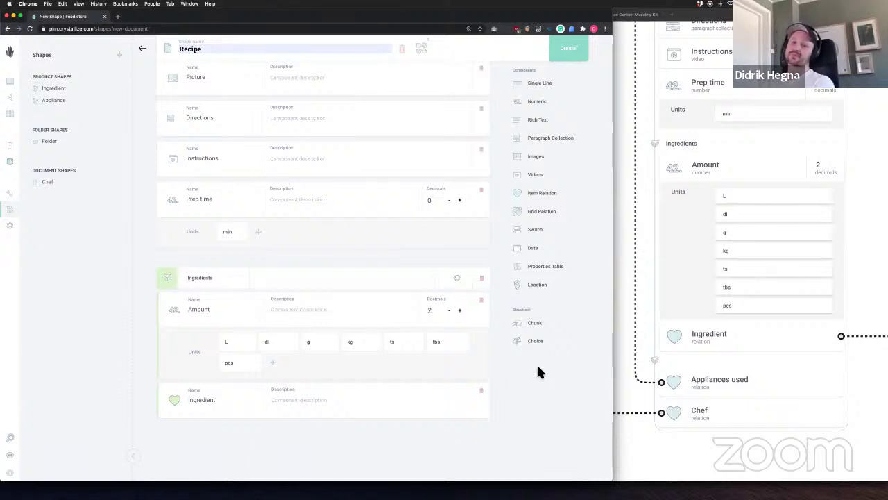
scroll(542, 356, down, 1)
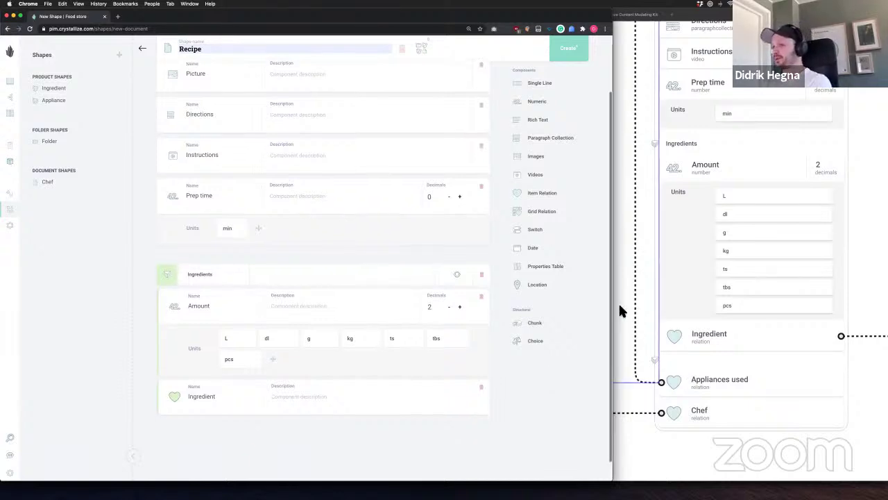
drag(553, 195, 284, 442)
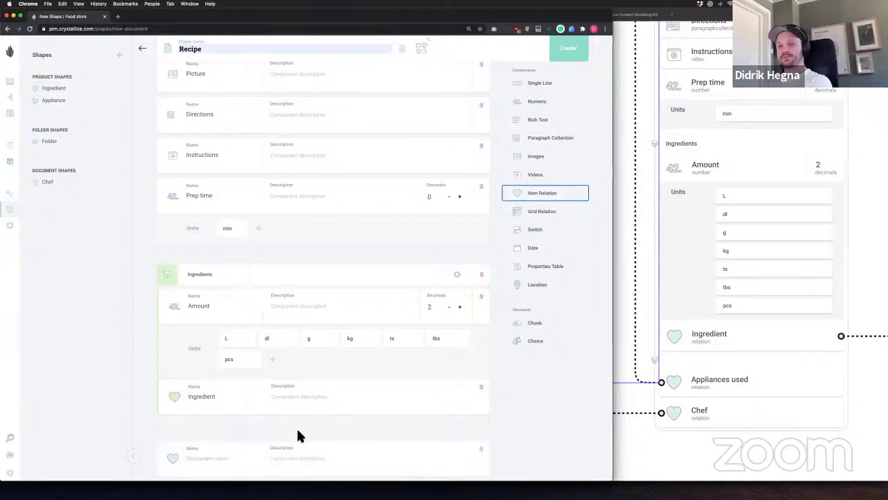
scroll(262, 413, down, 1)
click(223, 445)
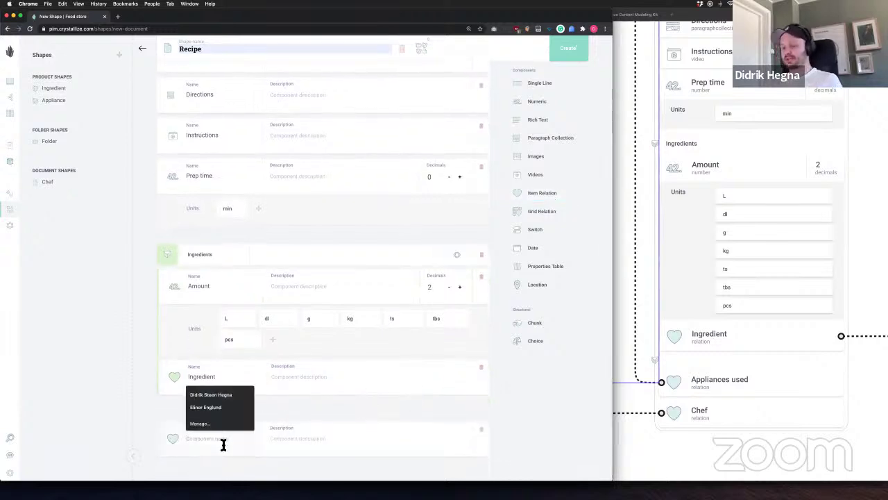
text(App)
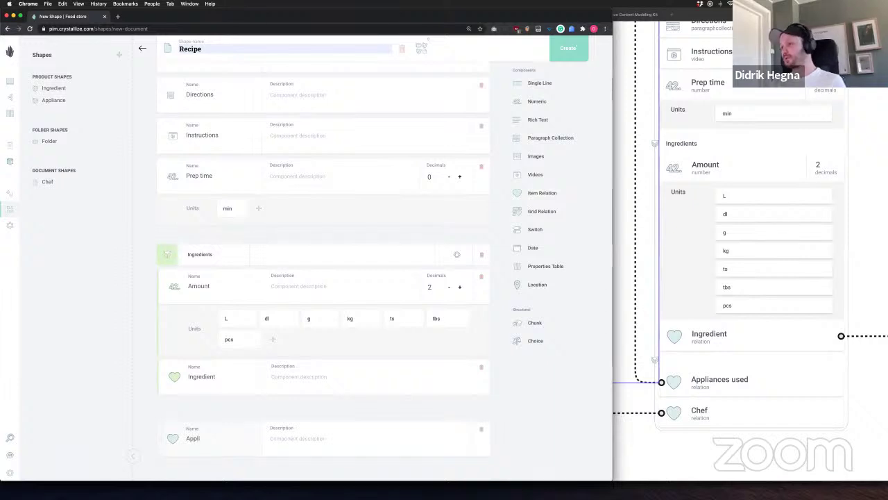
text(liances used)
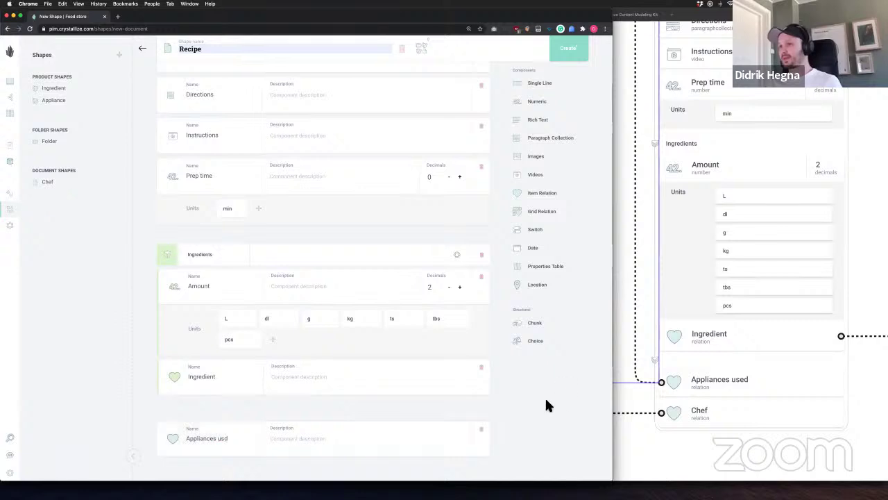
Add an item relation component named Chef at the end of the Recipe shape and create the shape
drag(538, 202, 276, 455)
scroll(277, 455, down, 2)
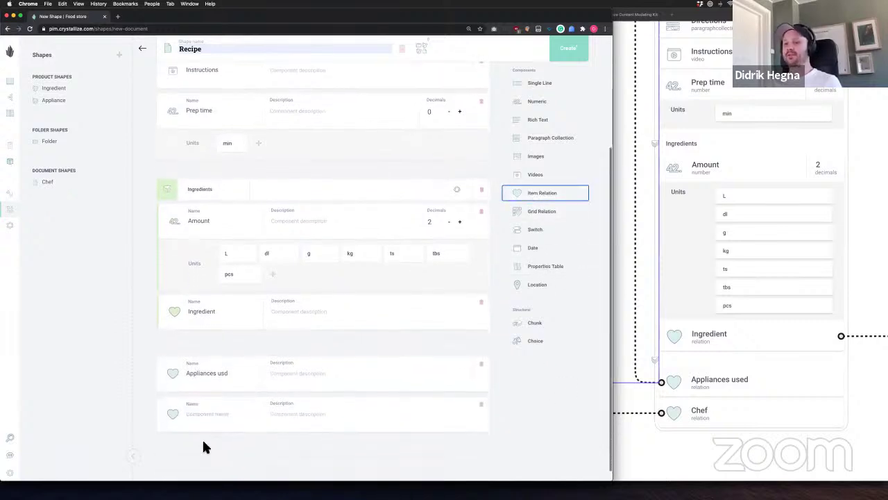
click(202, 415)
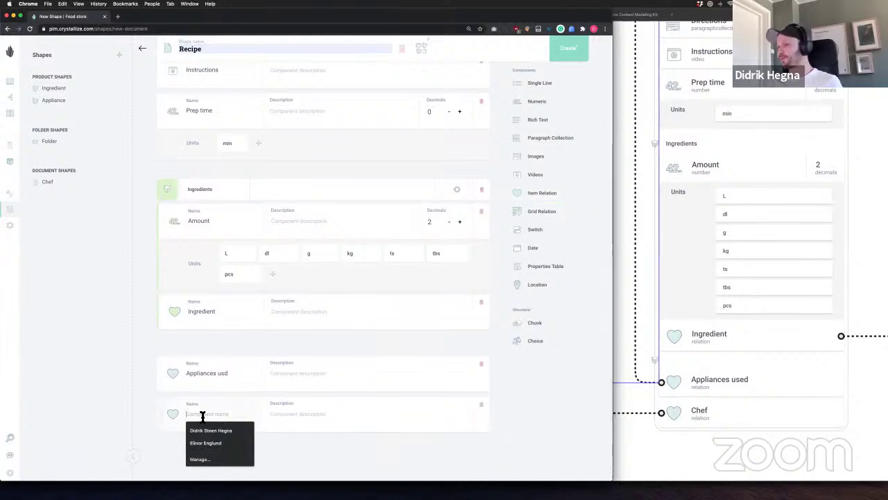
text(Chef)
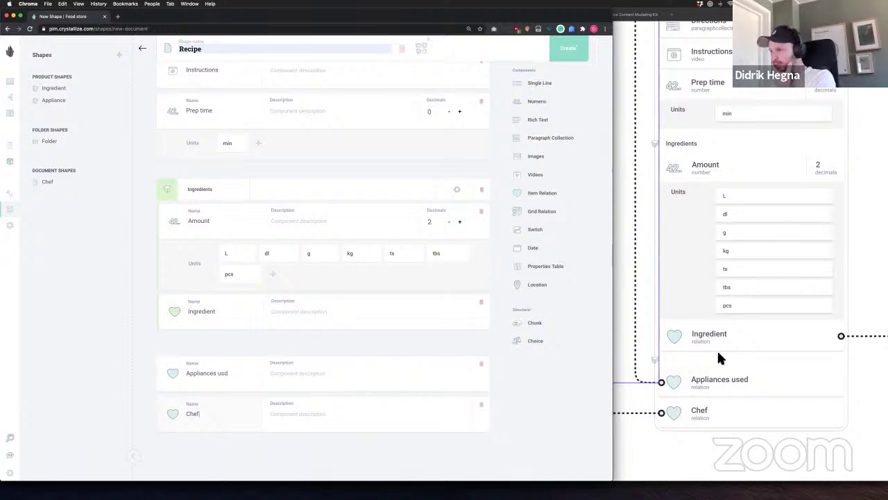
click(561, 50)
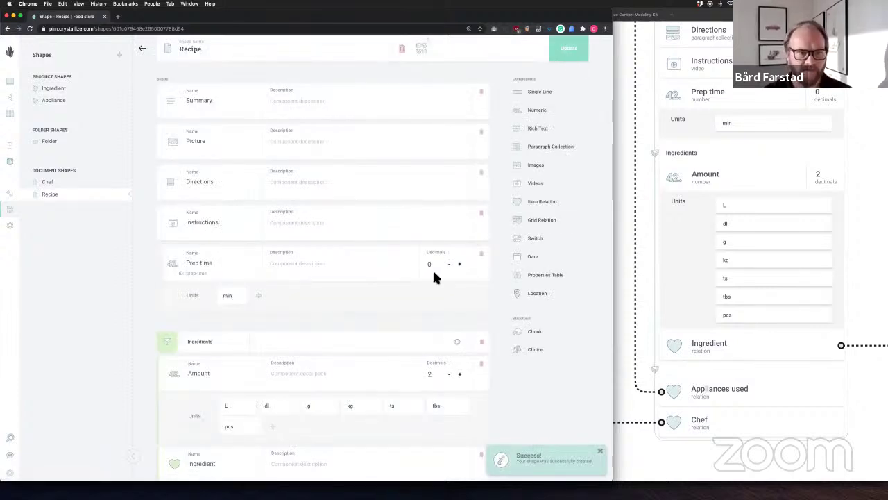
Look through the created Recipe shape's components and widen the browser window to nearly the full screen width
scroll(433, 271, down, 2)
scroll(432, 278, down, 1)
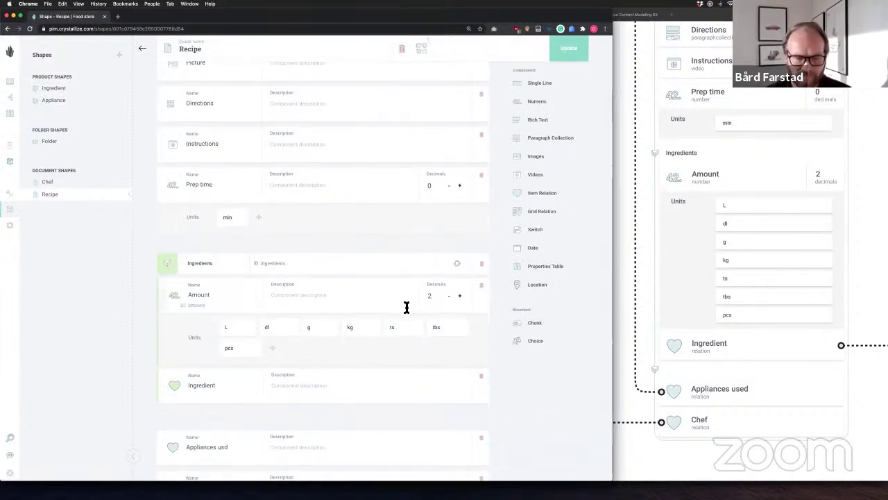
scroll(407, 307, down, 2)
scroll(407, 307, down, 1)
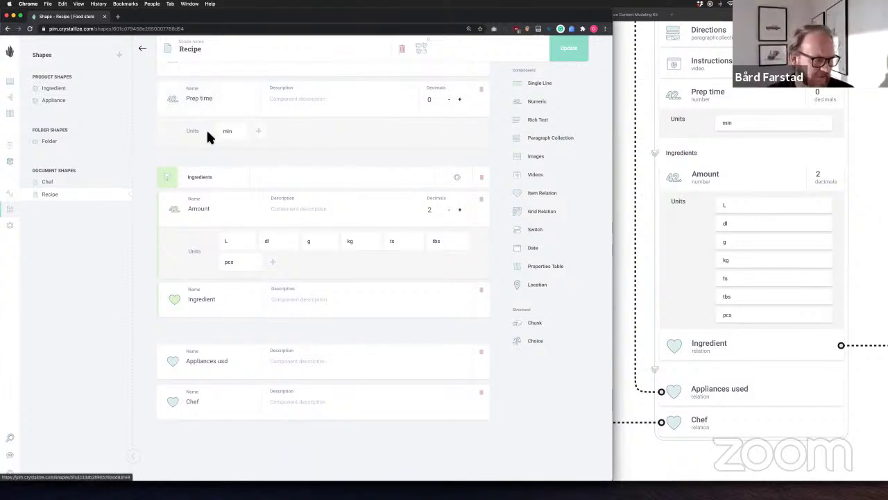
drag(613, 130, 877, 130)
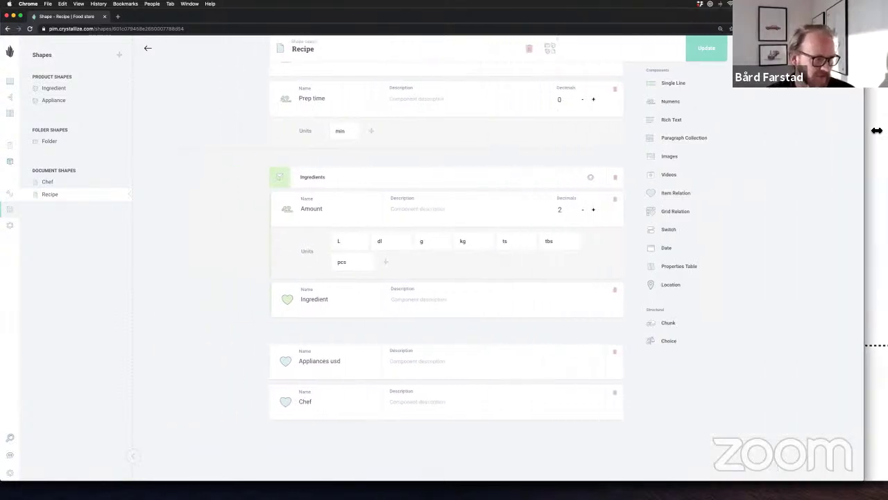
scroll(216, 134, up, 5)
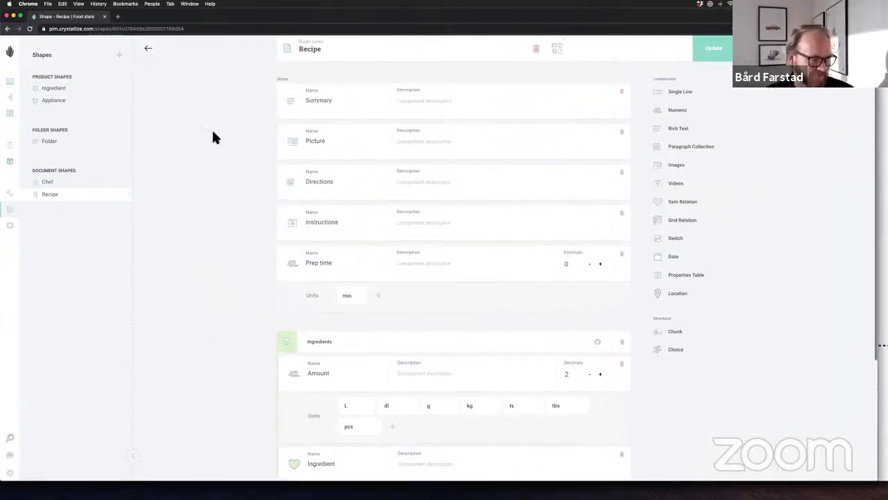
Open the catalogue overview of the Food store
click(21, 91)
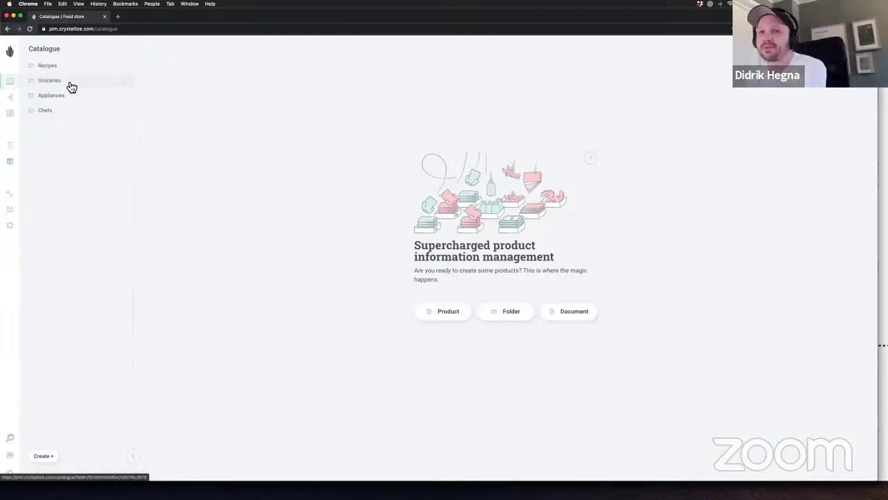
click(69, 85)
click(33, 51)
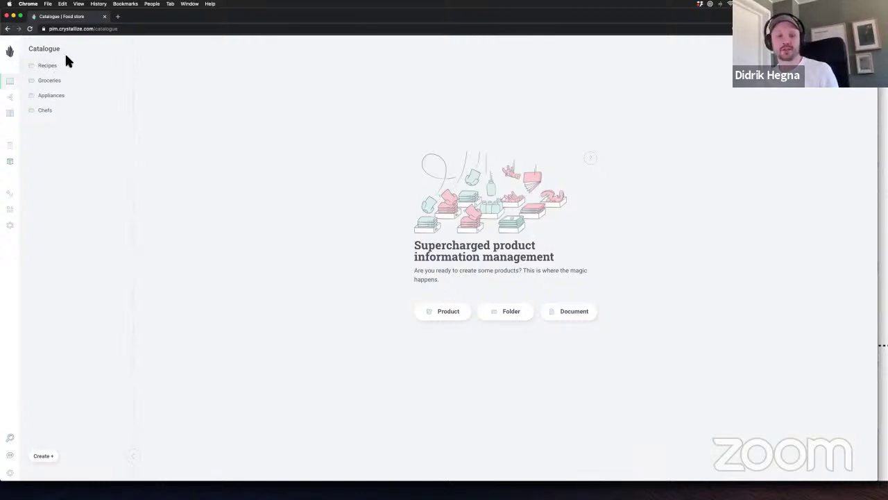
Create a new product named "Egg" with the Ingredient shape in the Groceries folder
click(88, 84)
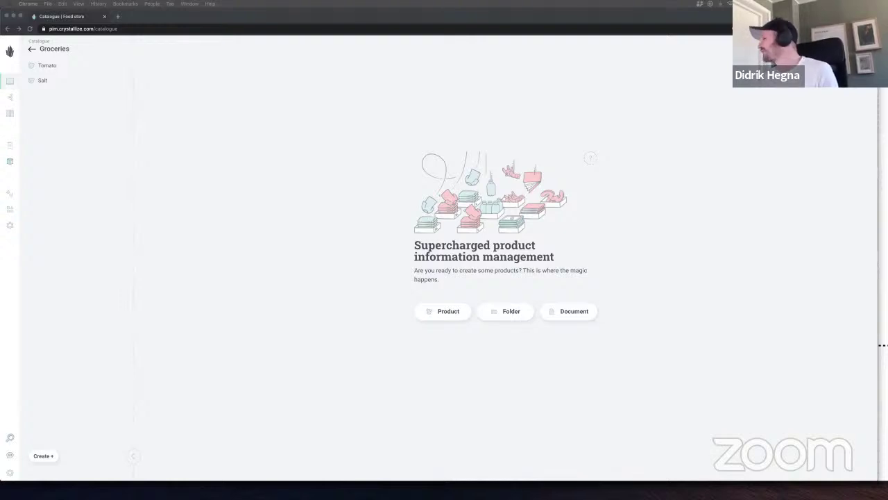
click(262, 136)
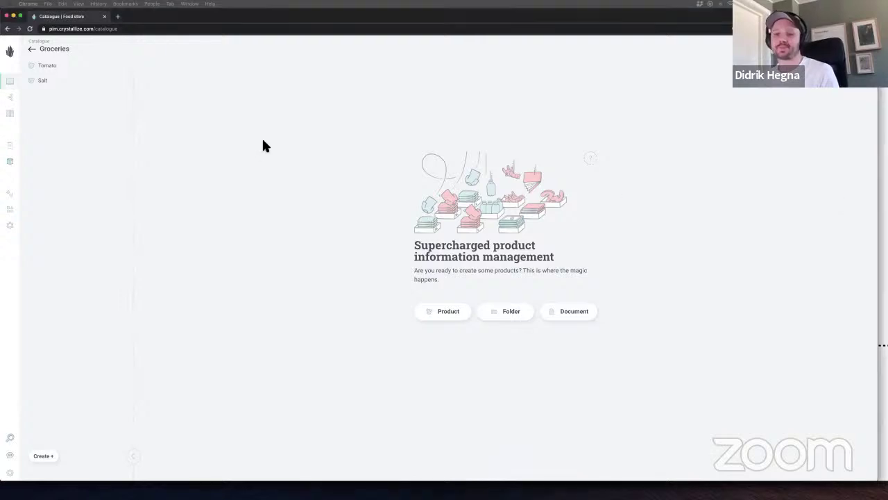
click(46, 459)
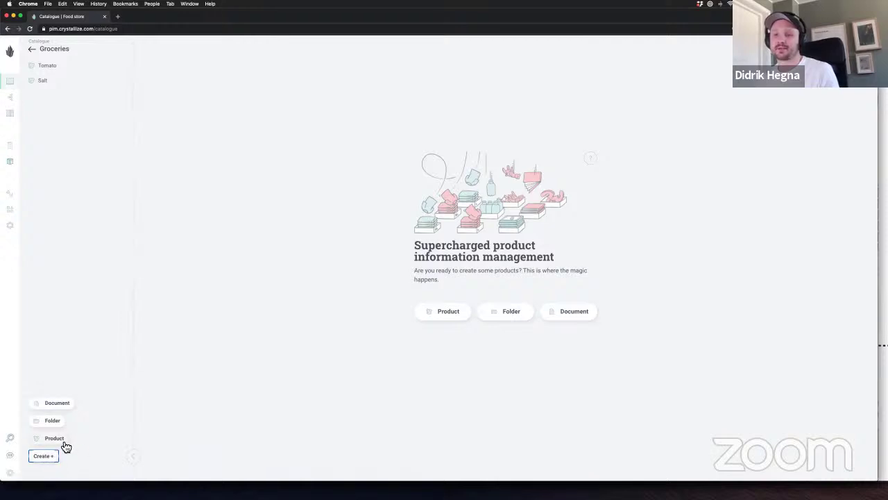
click(63, 441)
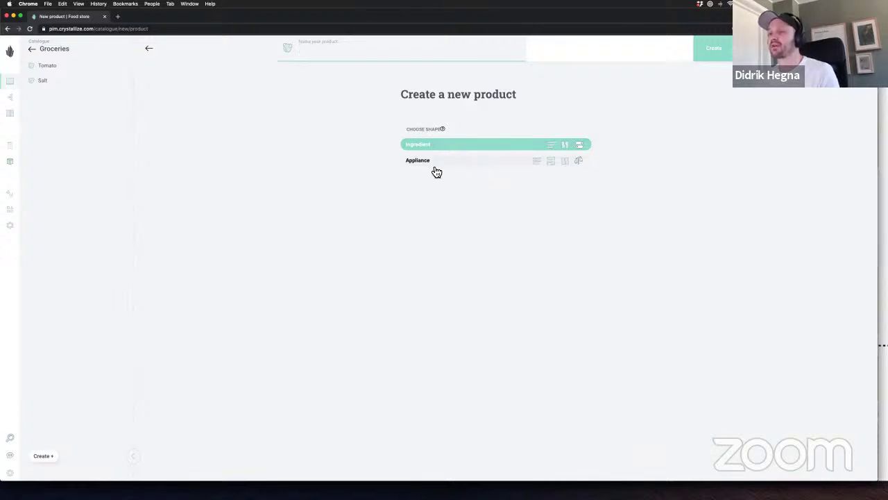
text(Egg)
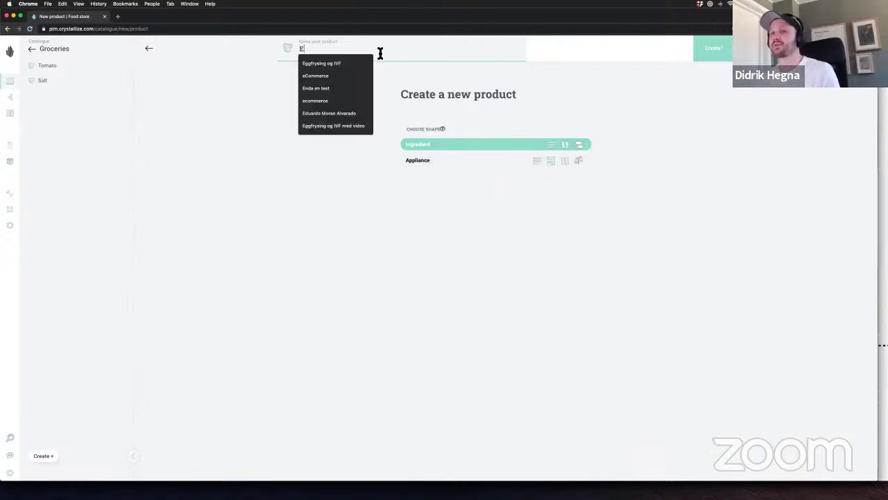
click(712, 51)
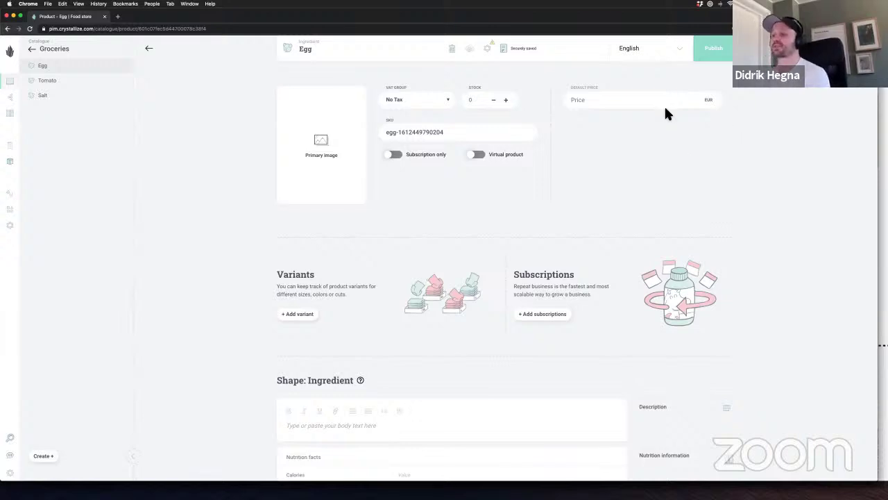
Add the egg photo from Finder as the product's primary image and check it among the default variant images
scroll(778, 147, down, 1)
scroll(729, 171, down, 1)
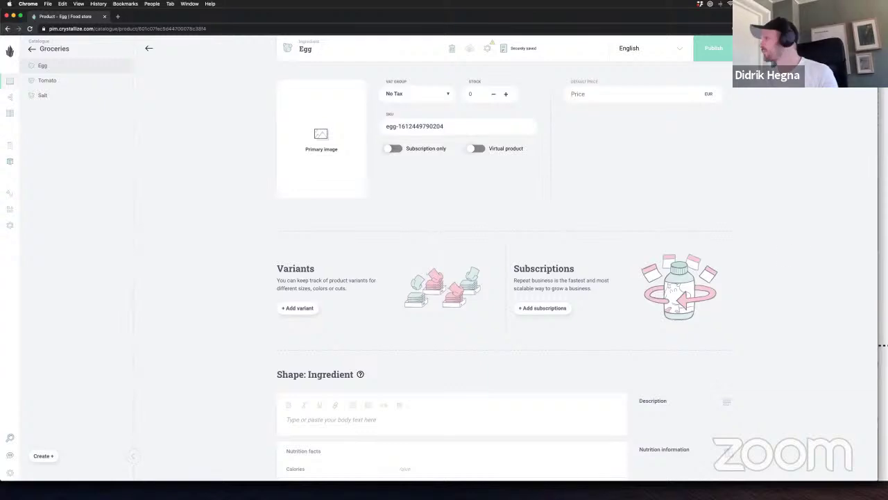
key(super+Tab)
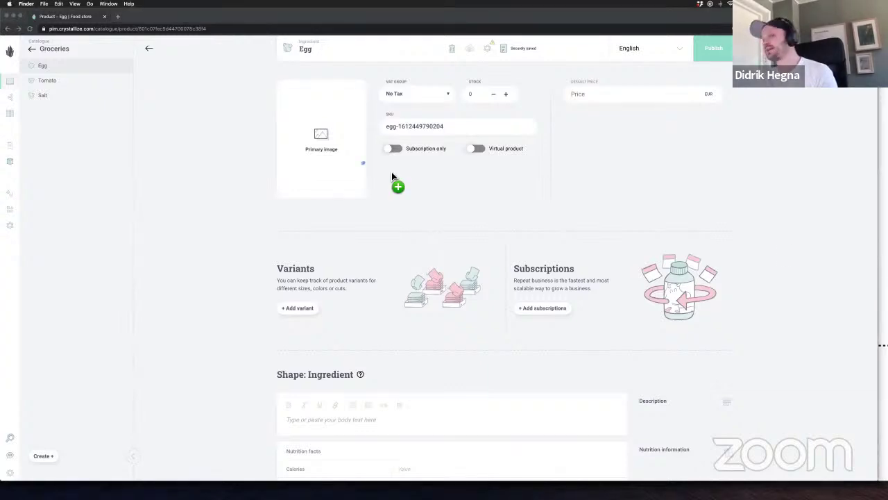
drag(396, 185, 322, 126)
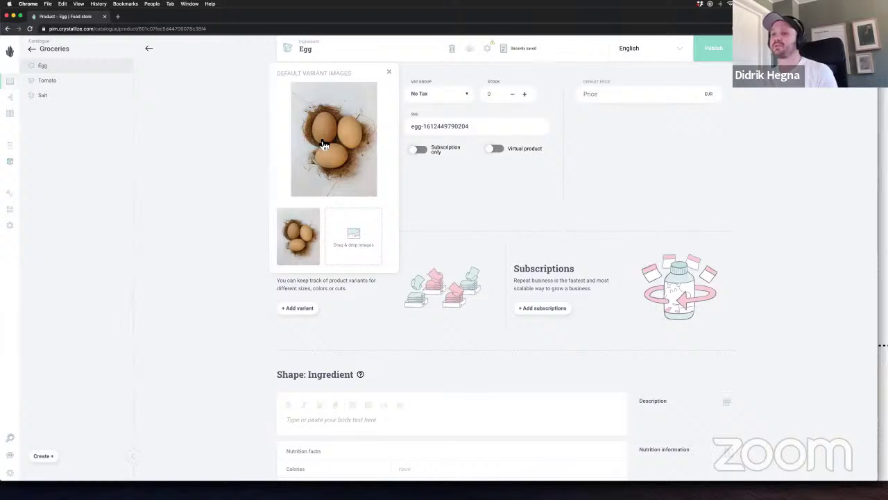
click(306, 229)
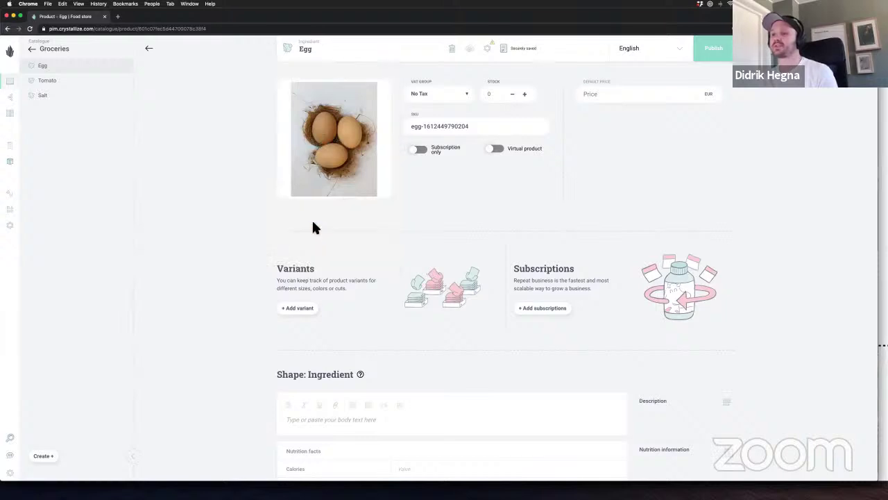
click(339, 165)
scroll(601, 228, down, 3)
scroll(593, 93, up, 2)
scroll(602, 177, up, 1)
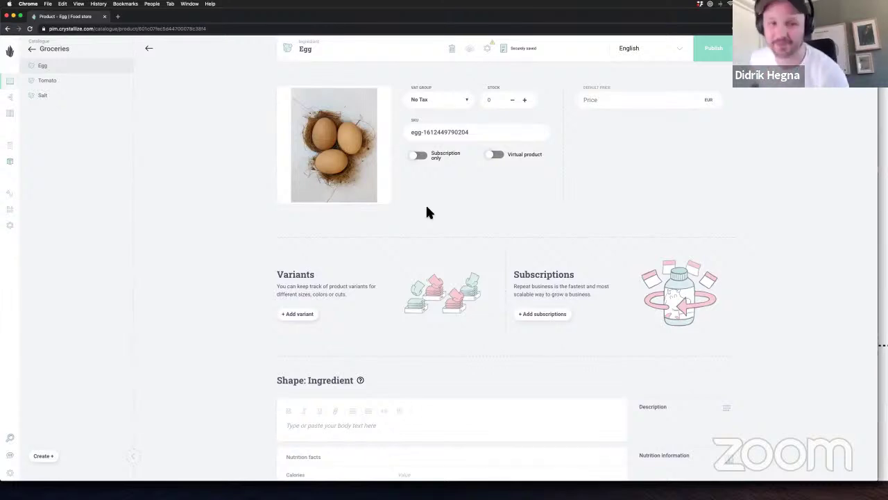
click(374, 164)
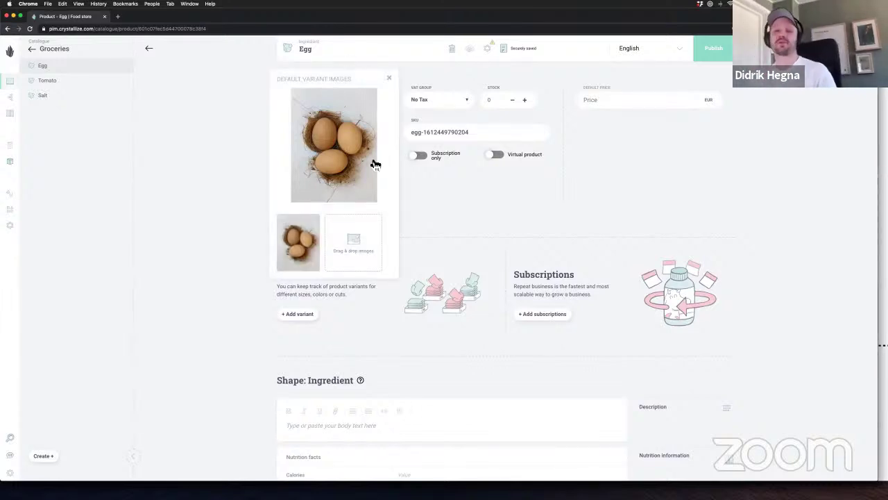
click(609, 161)
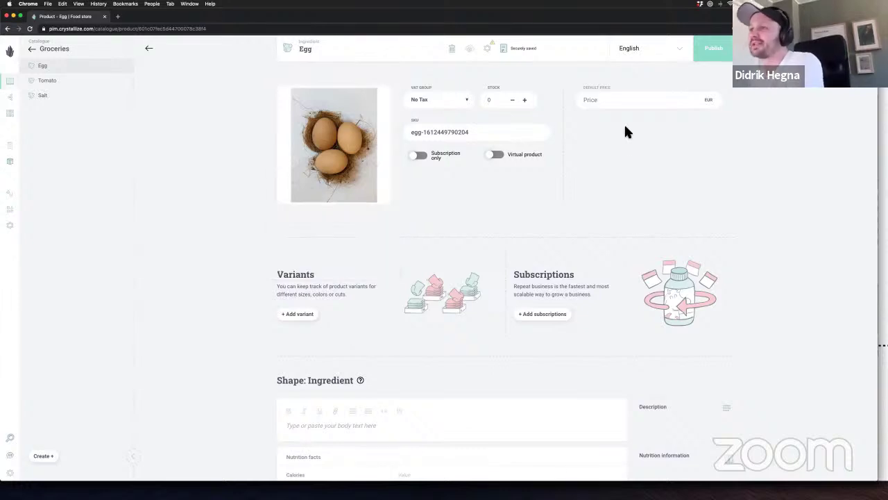
Set the Egg product's default price to 1 EUR
click(610, 101)
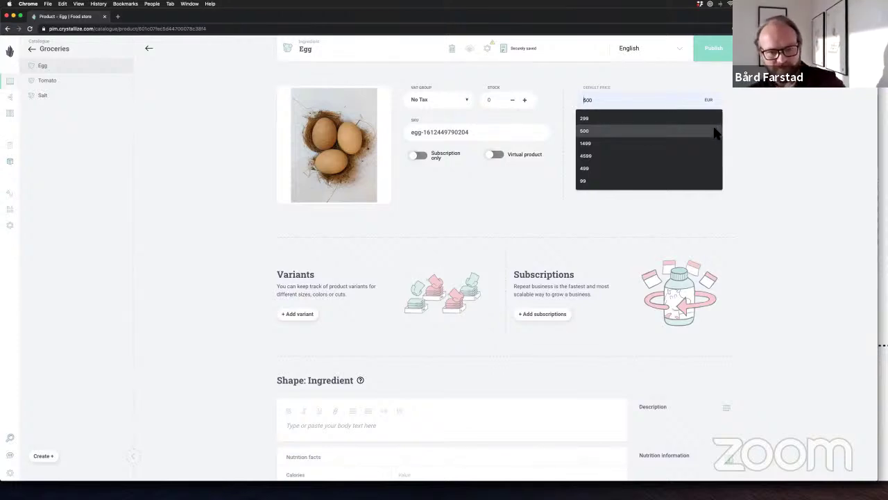
text(1)
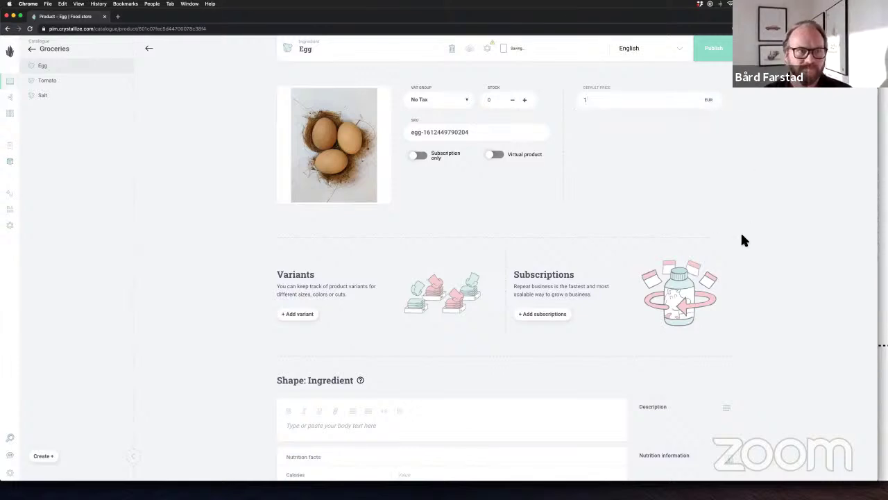
Write the Ingredient description "This egg was created using only the finest chickens."
scroll(637, 142, down, 2)
scroll(640, 152, down, 4)
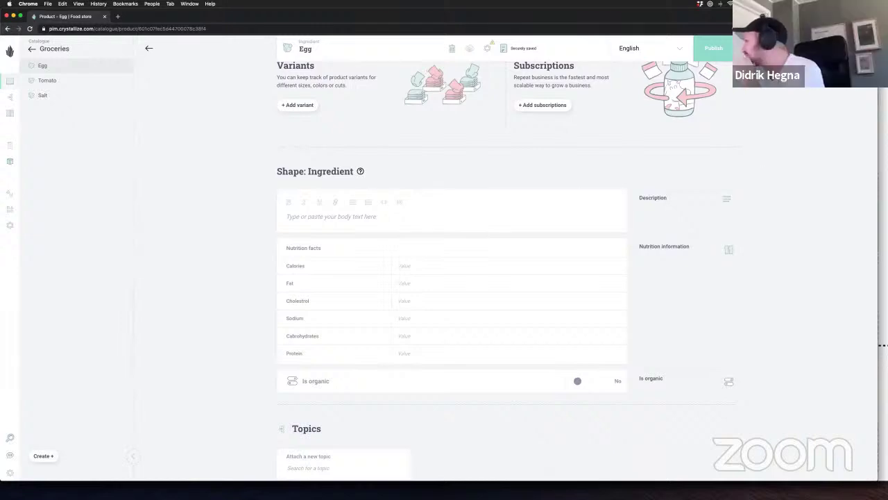
scroll(703, 257, up, 1)
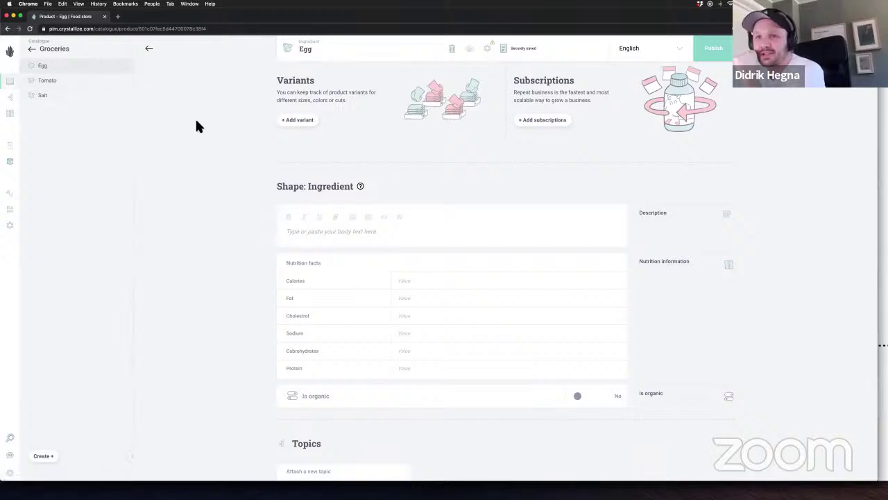
triple_click(392, 185)
click(423, 182)
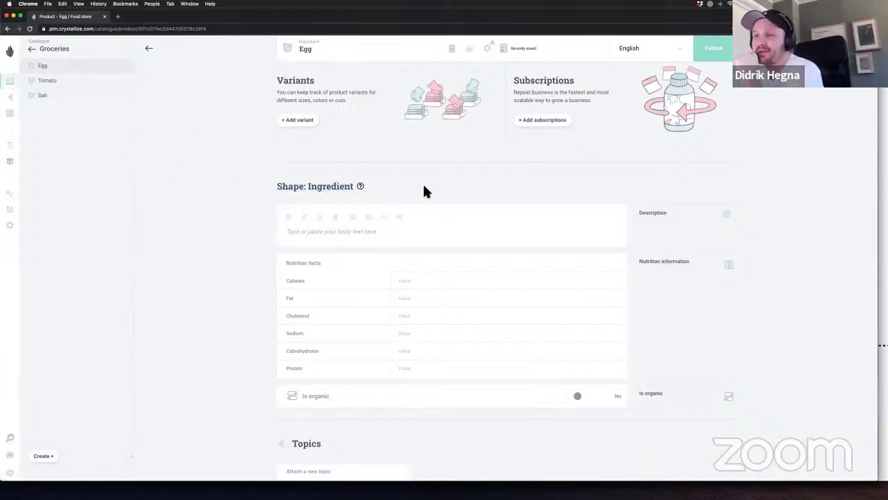
click(396, 234)
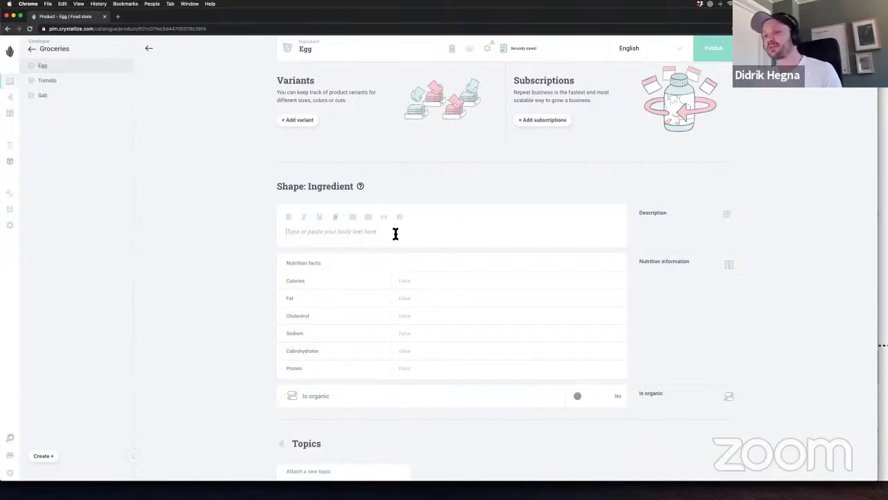
text(T)
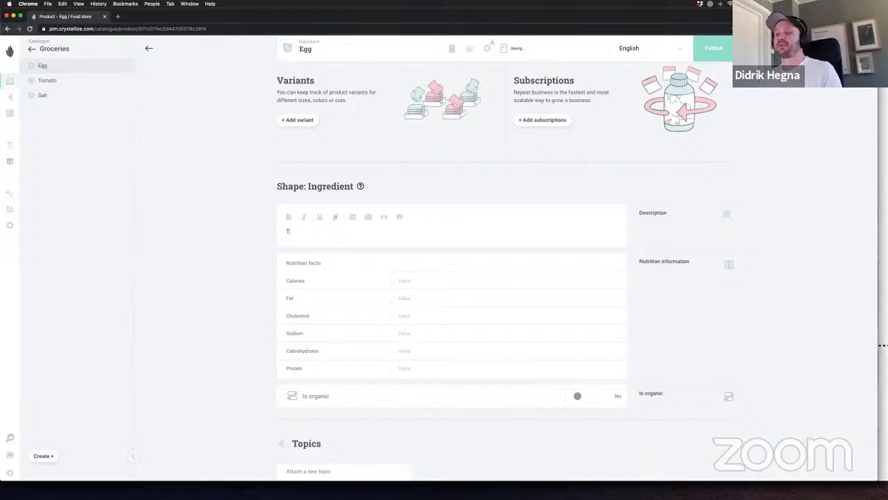
text(hi)
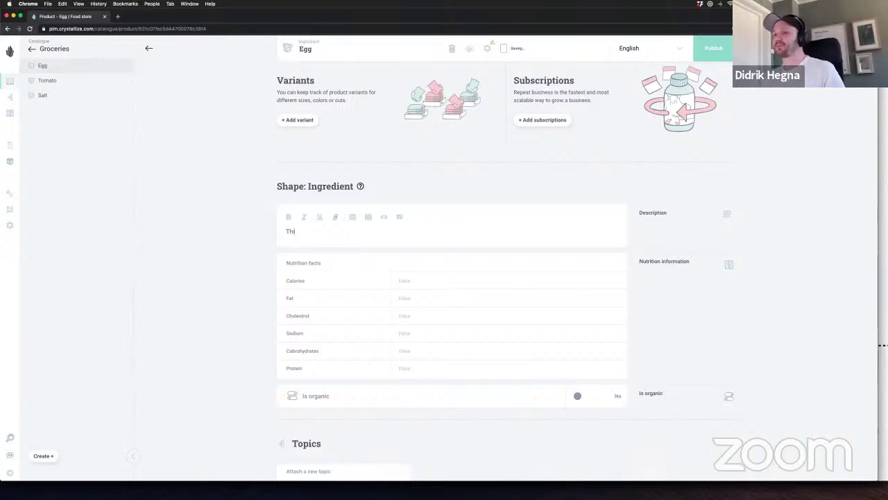
text(s egg was created using only the finest)
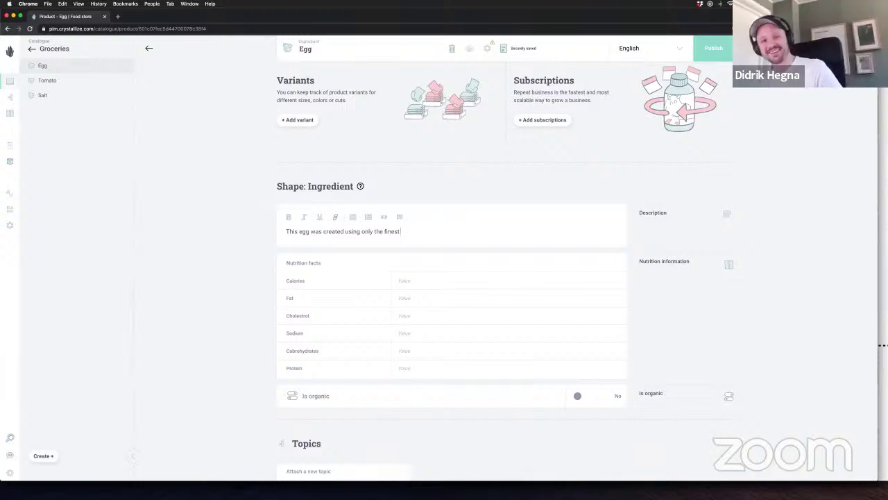
text(chickens.)
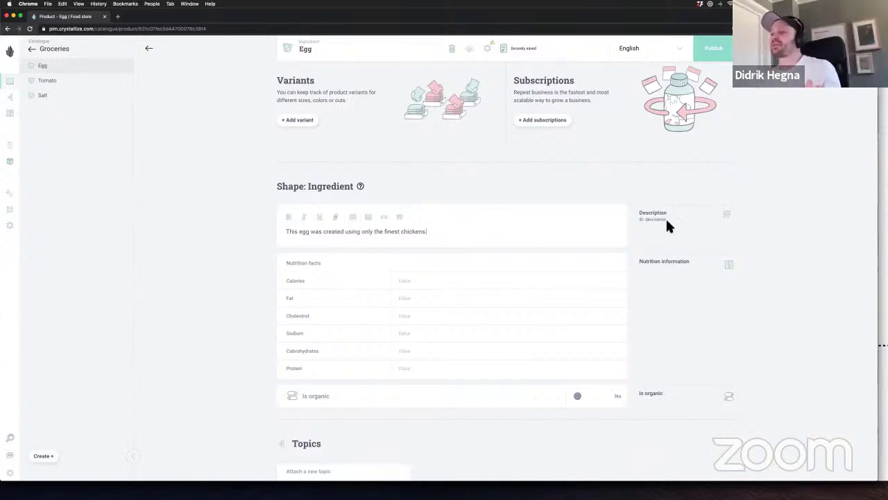
Format the description text with "egg" in bold, "created" in italics and "only" underlined
double_click(303, 232)
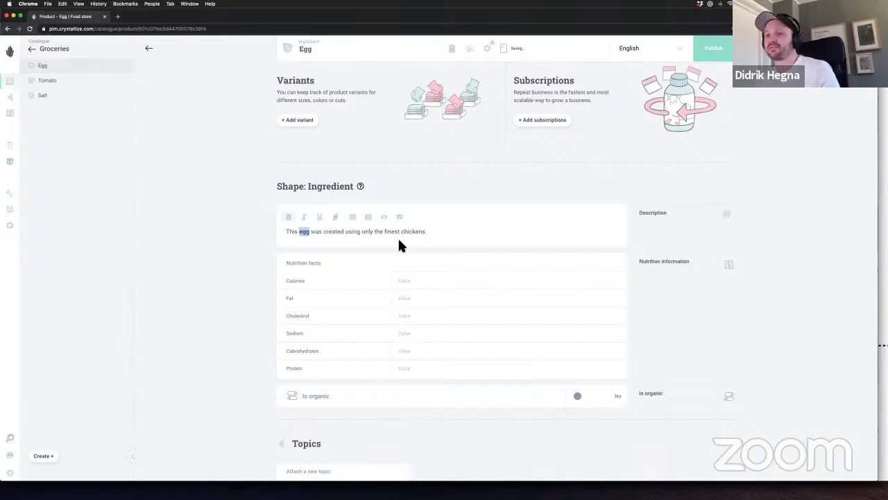
double_click(335, 232)
key(super+i)
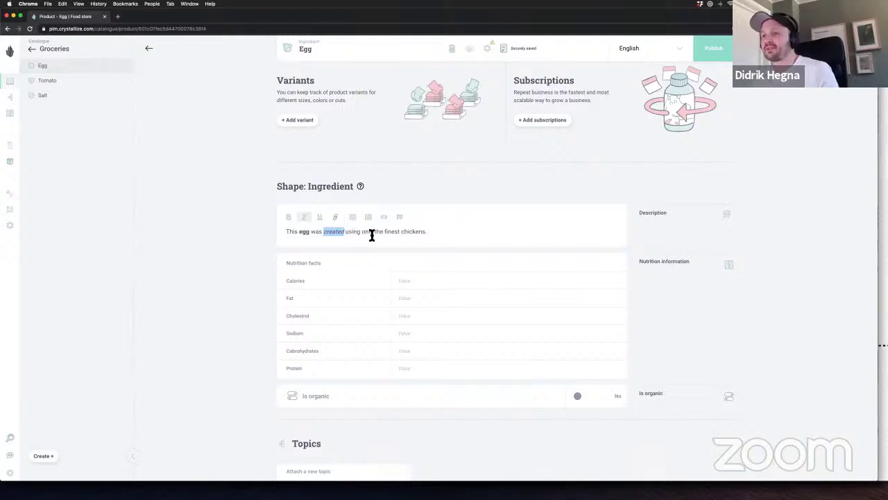
double_click(367, 233)
click(320, 218)
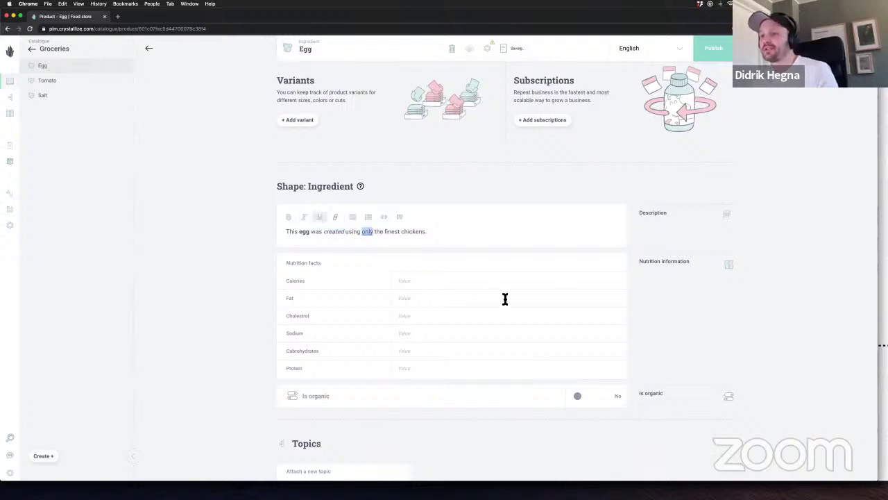
Try formatting the description sentence as a bulleted list and undo it, removing the extra line
click(473, 238)
key(Return)
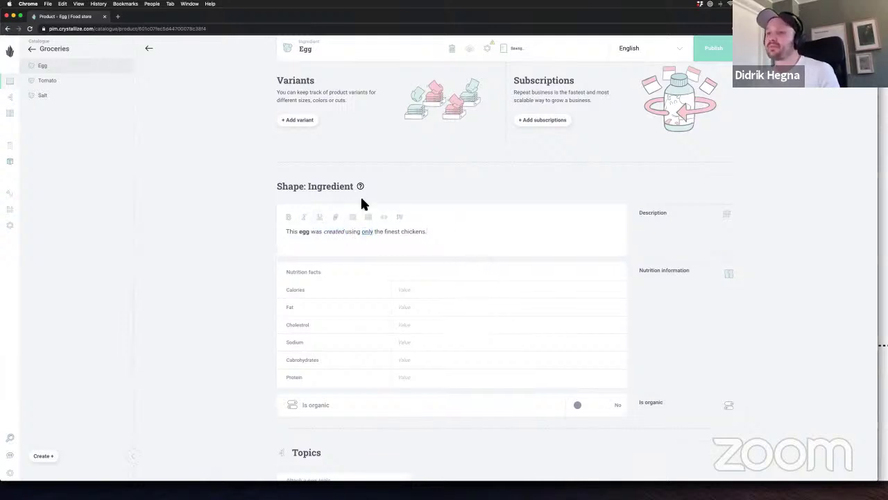
click(360, 220)
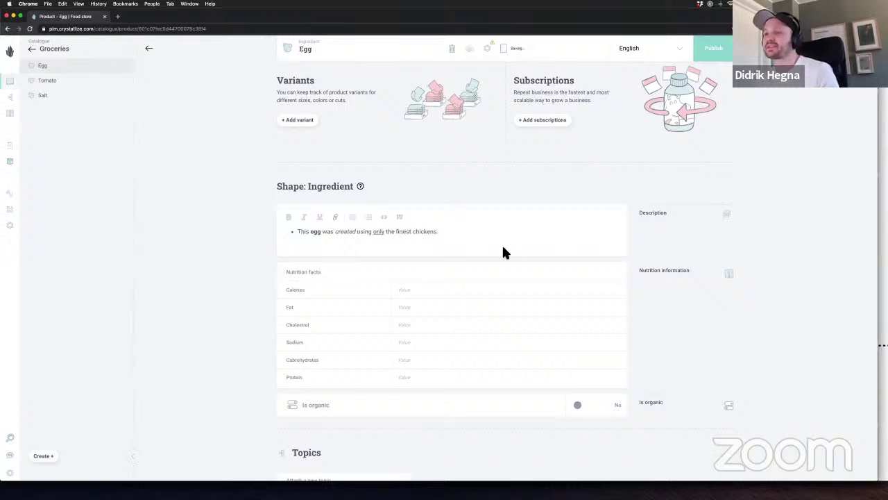
key(ctrl+z)
key(BackSpace)
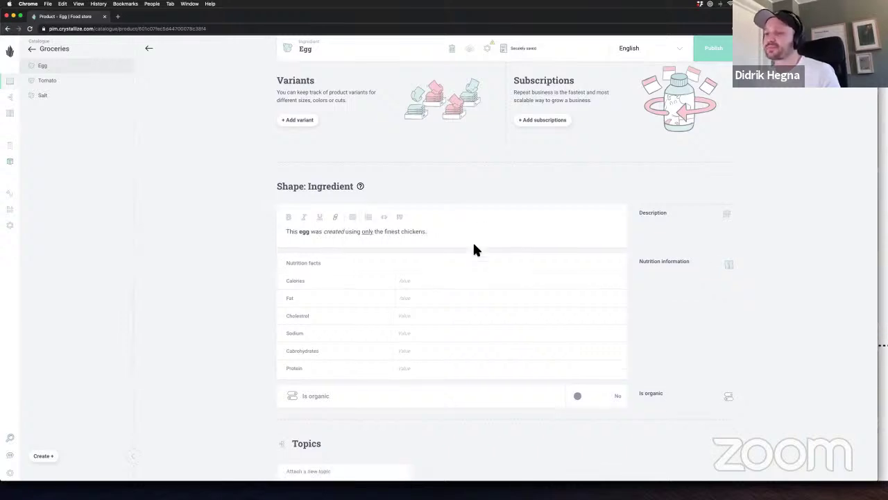
key(Return)
key(BackSpace)
key(BackSpace)
key(shift+alt+Left)
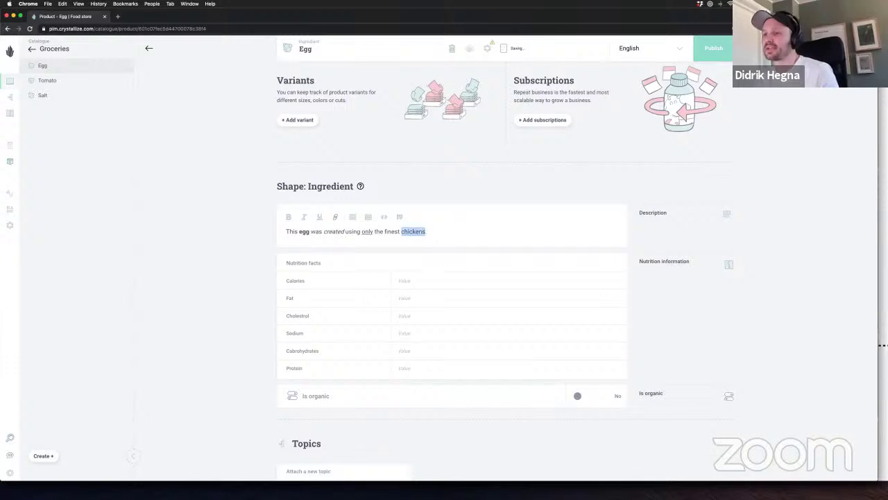
click(336, 217)
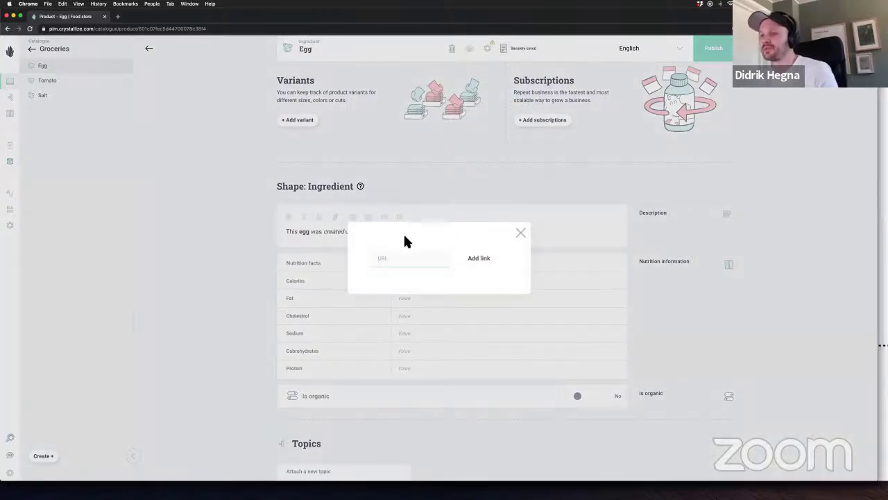
text(https:/)
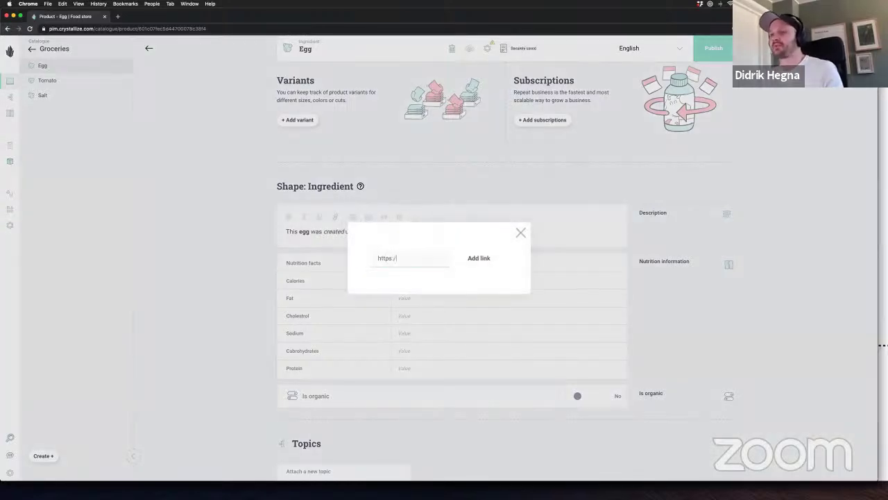
text(/wik)
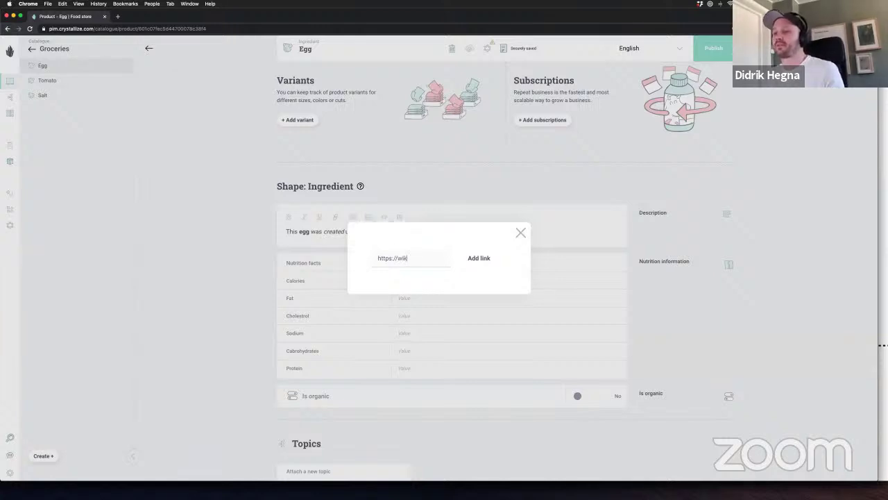
text(ipedia.com/)
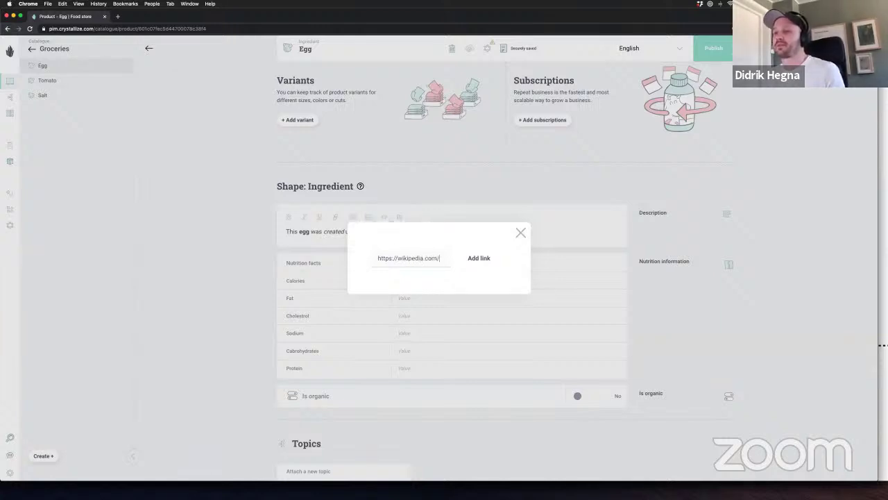
text(chickens)
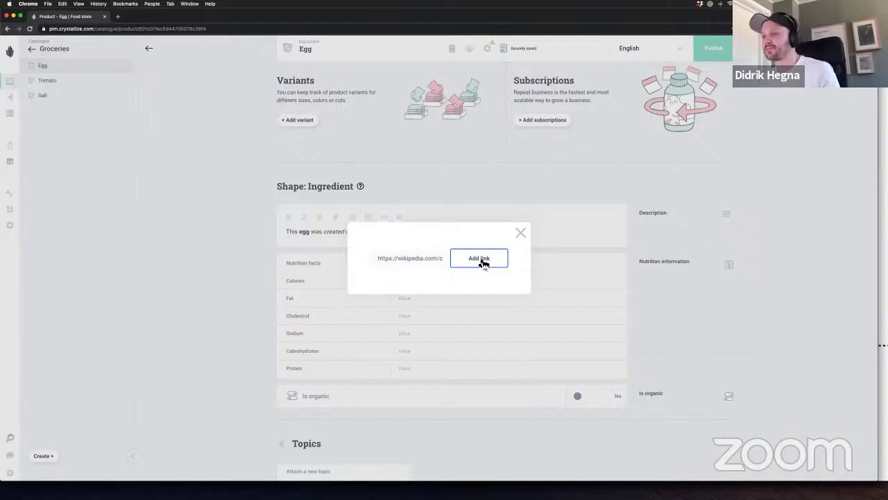
click(481, 258)
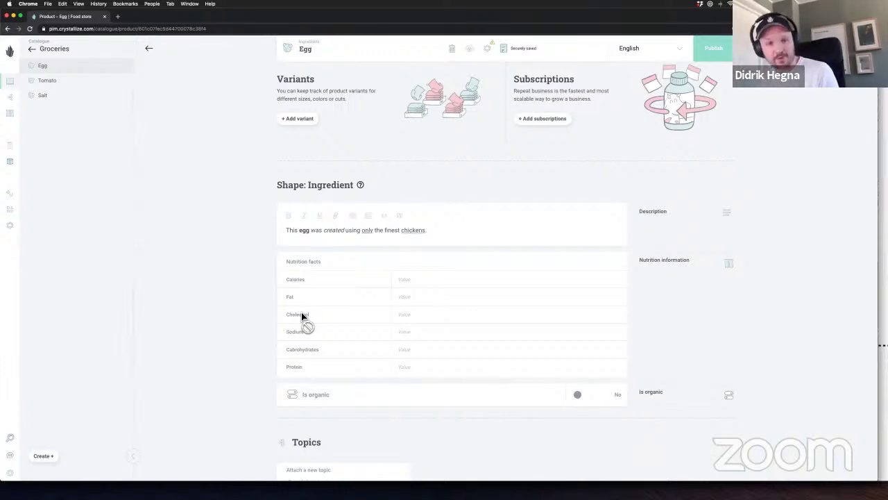
Fill in the nutrition facts: Calories 100kl, Fat 1g, Cholestrol 10g, Sodium 2g, Cabrohydrates 1g and Protein 1g
scroll(301, 315, down, 1)
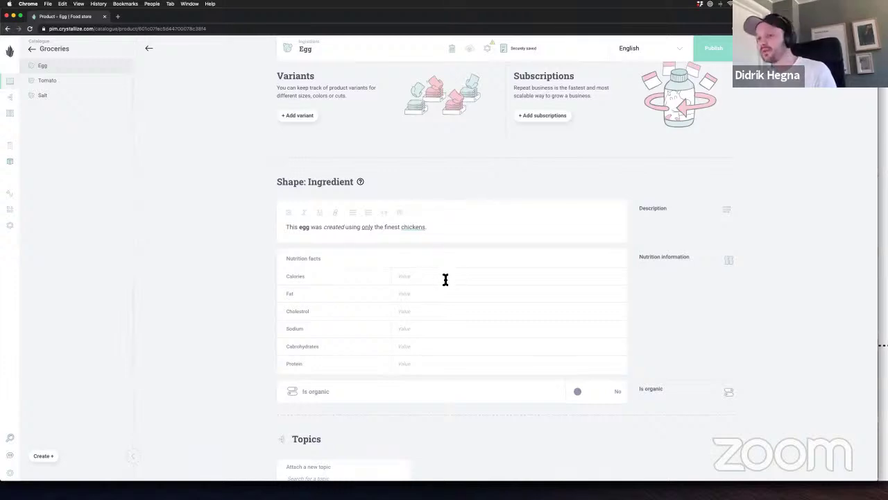
text(100kl)
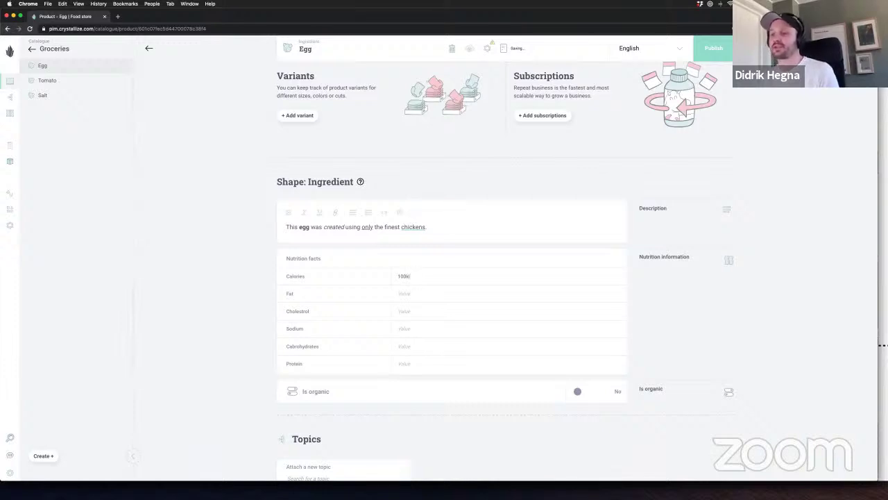
text(1g)
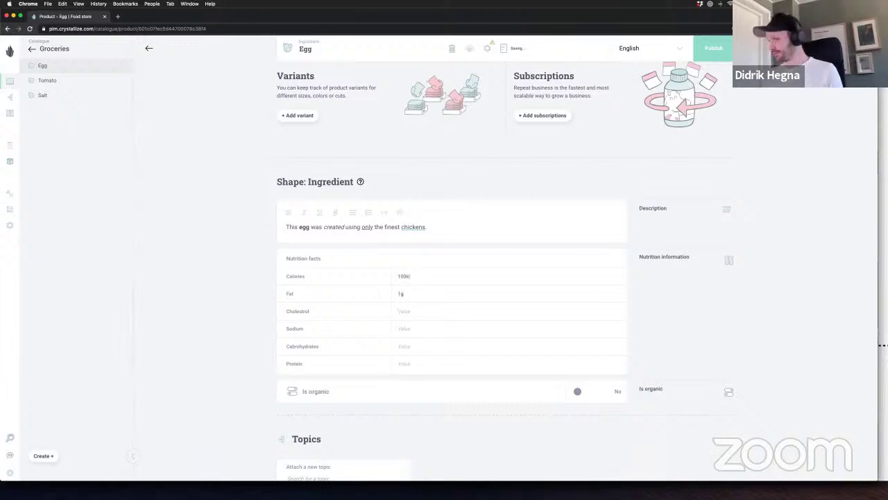
text(10g)
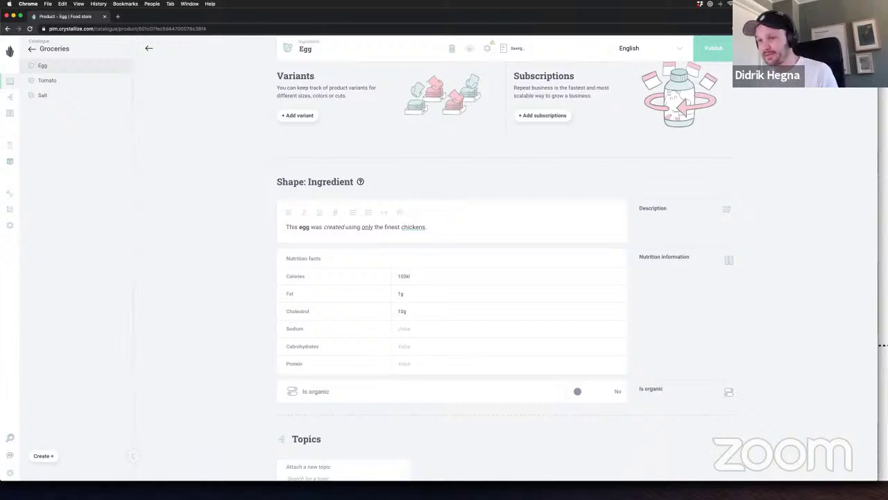
text(1)
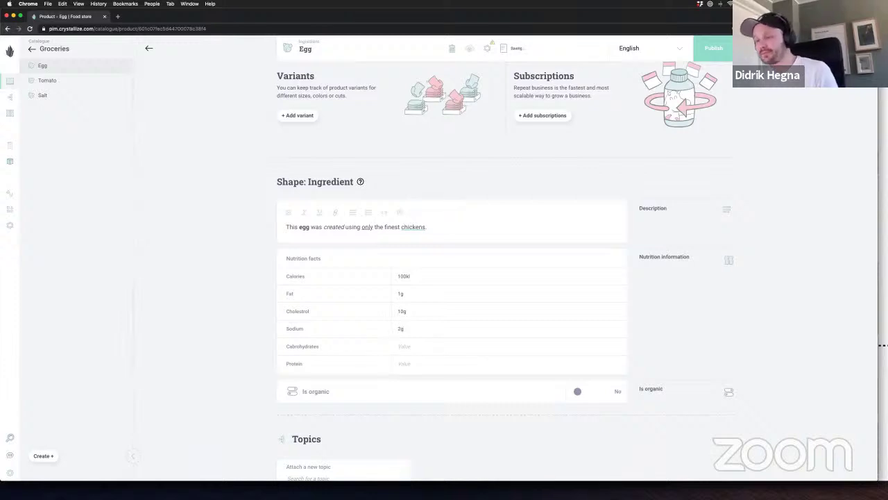
text(1)
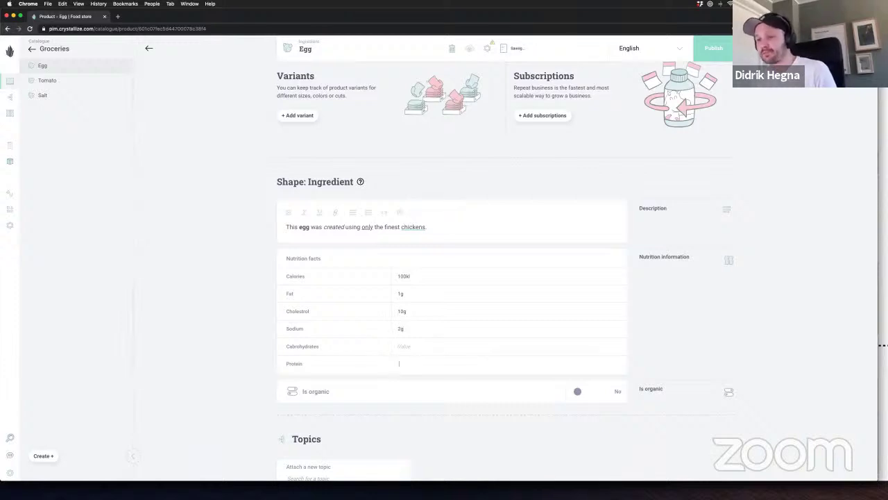
text(g)
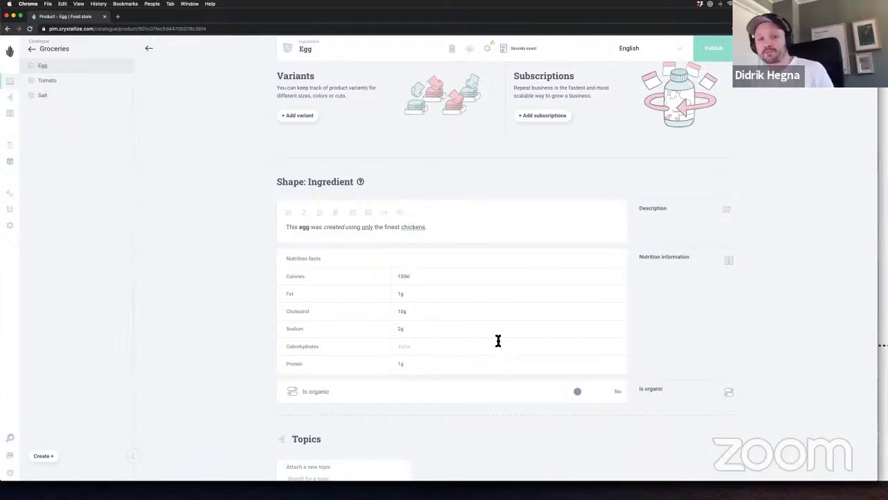
click(464, 341)
text(1g)
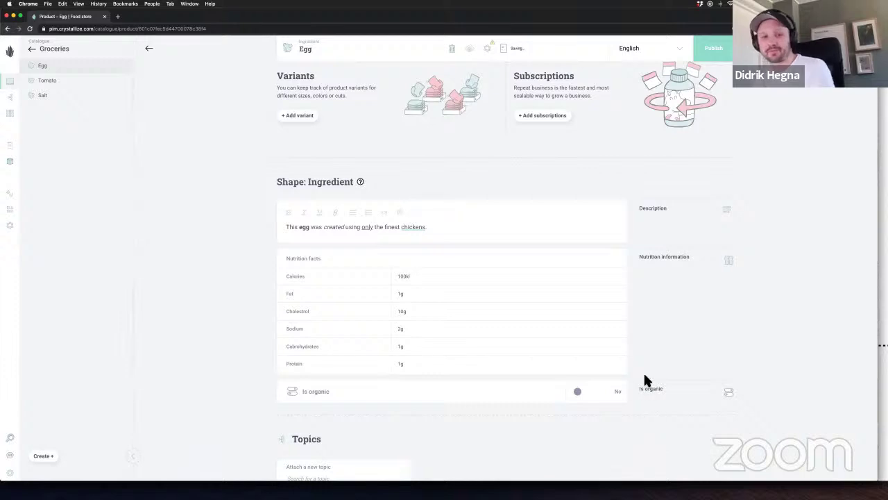
Switch on the Is organic option for the Egg product
scroll(744, 257, down, 3)
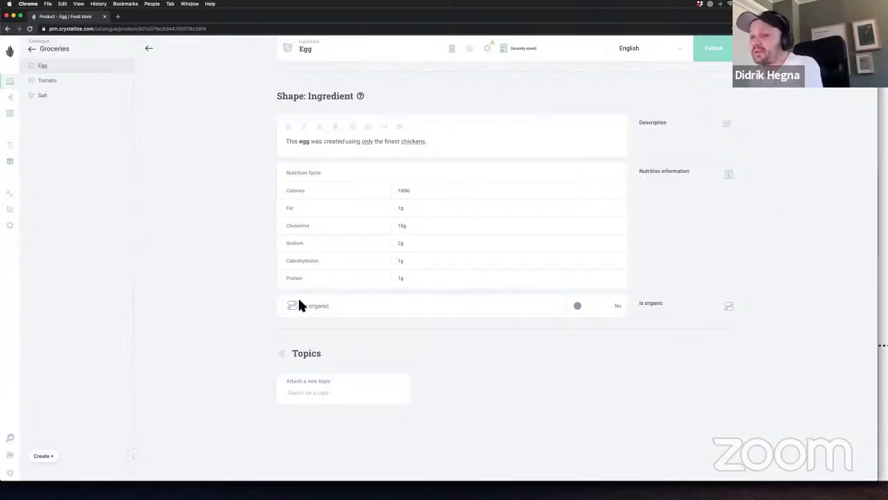
drag(297, 303, 385, 312)
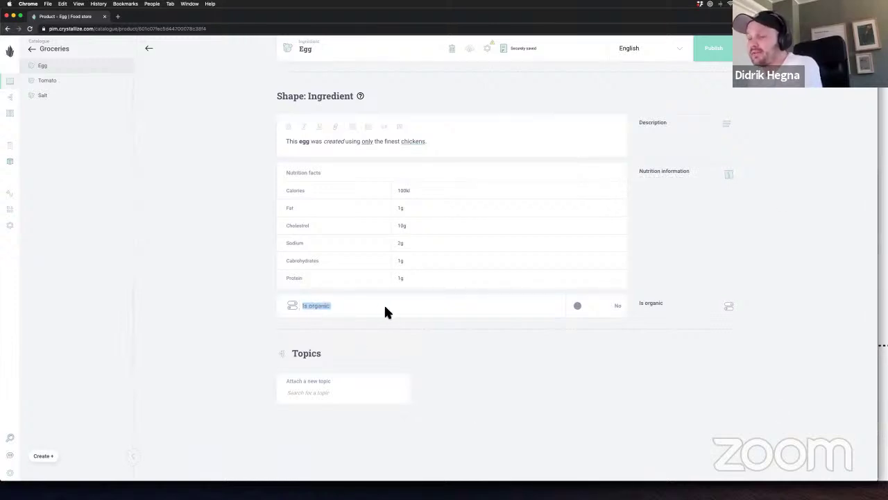
click(603, 307)
Set the Egg product's stock to 20 and publish the product
scroll(752, 249, up, 5)
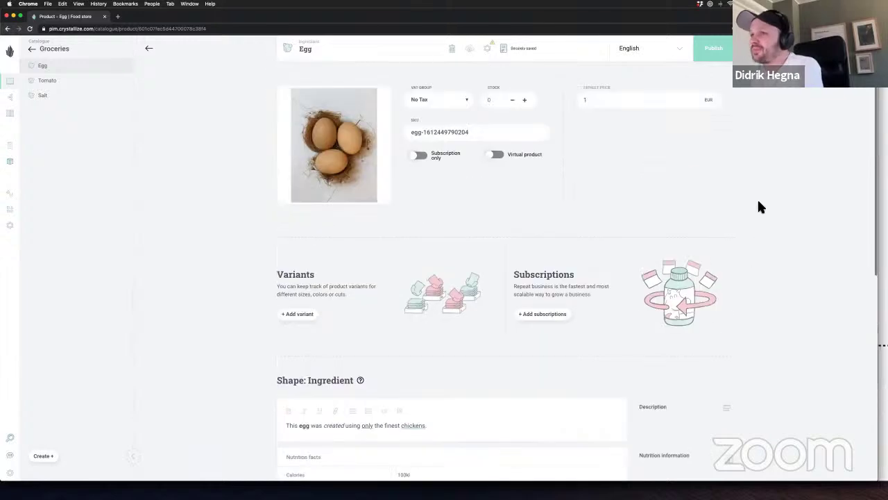
click(506, 105)
text(20)
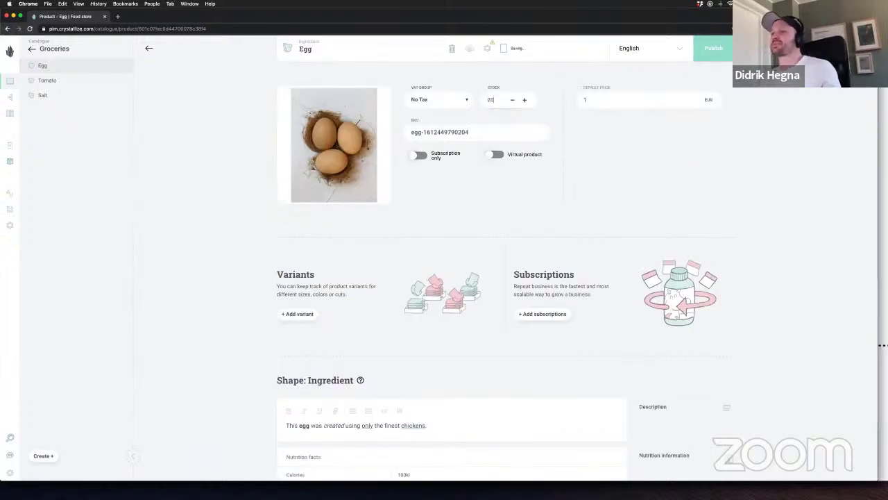
click(726, 60)
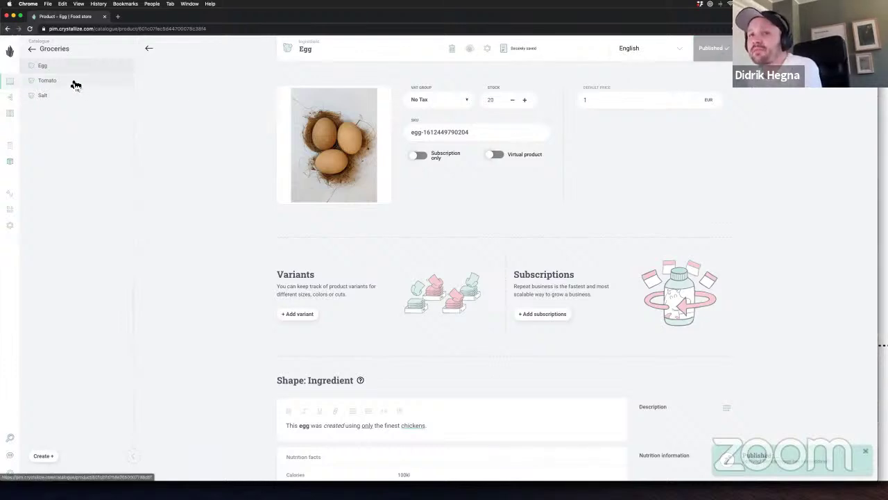
Look through the Chefs and Appliances folders and the shapes and topics sections, returning to the catalogue root
click(31, 49)
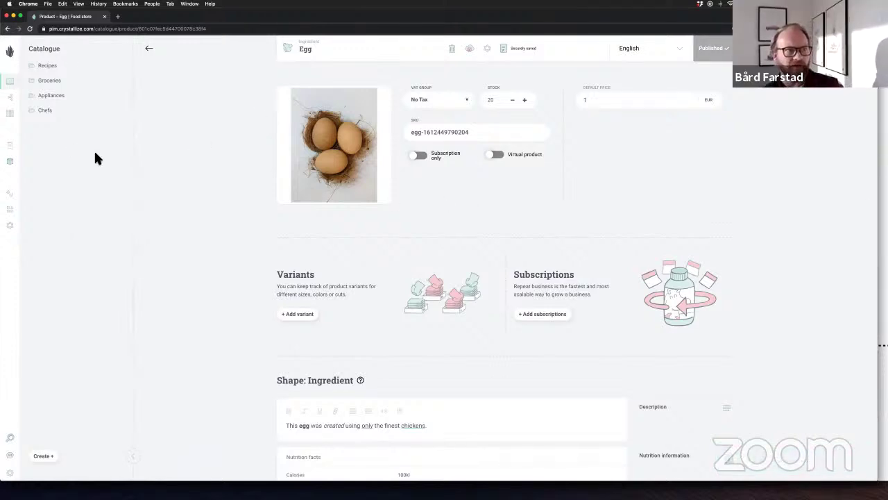
click(77, 110)
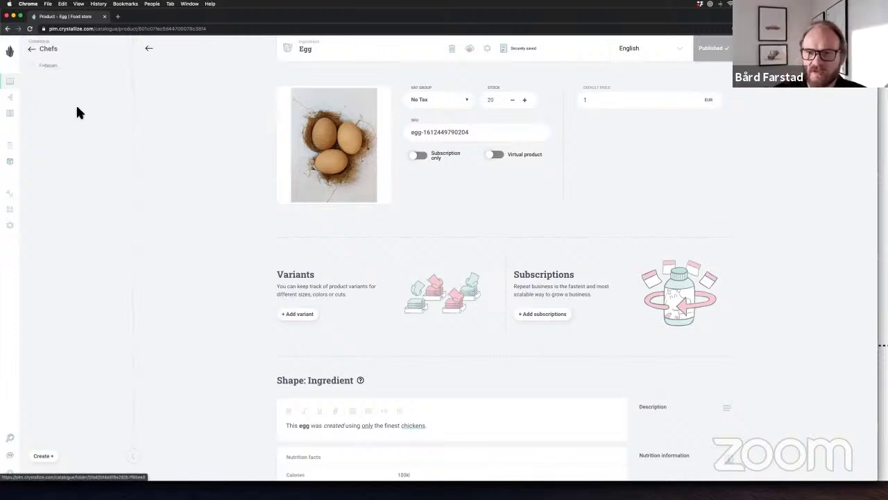
click(31, 48)
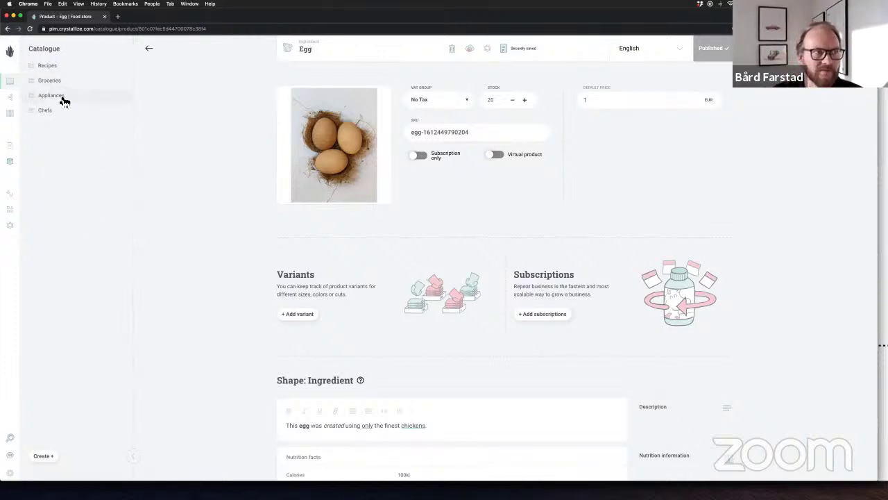
click(59, 94)
click(35, 51)
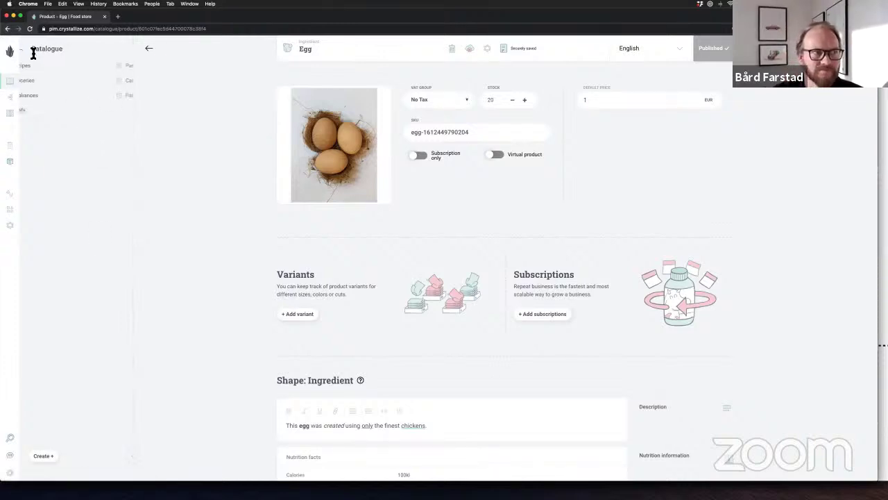
click(150, 50)
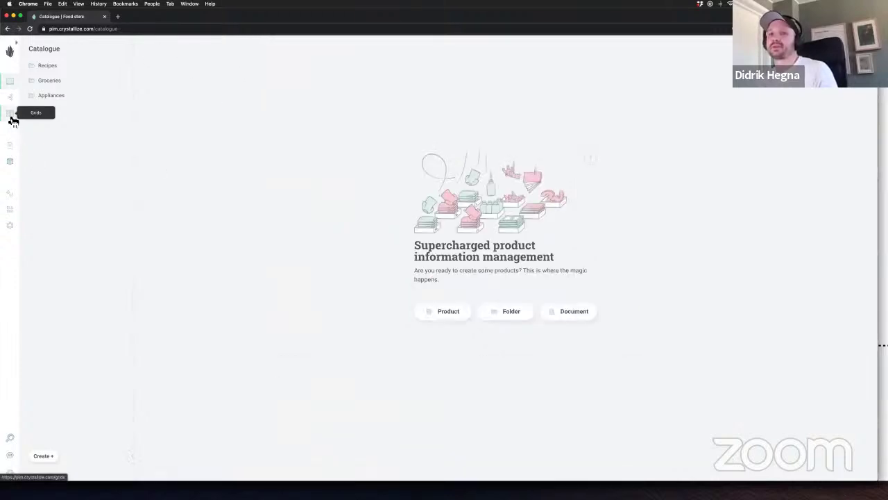
click(10, 208)
click(10, 98)
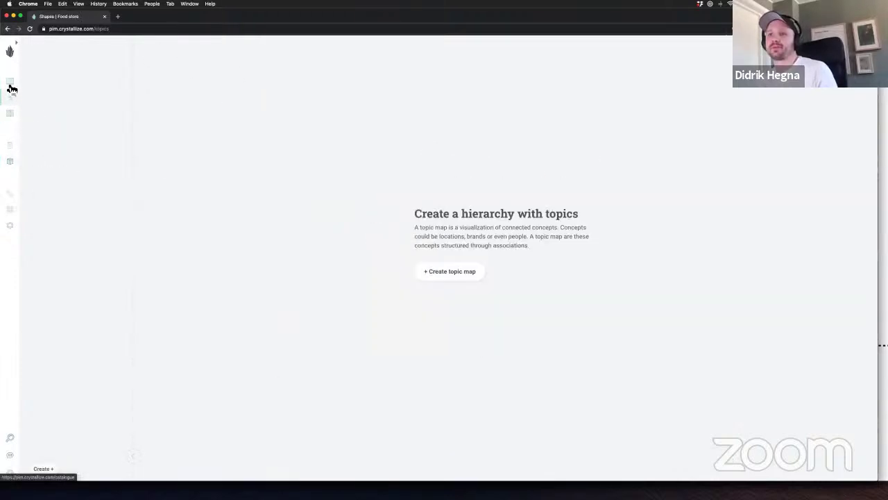
click(13, 88)
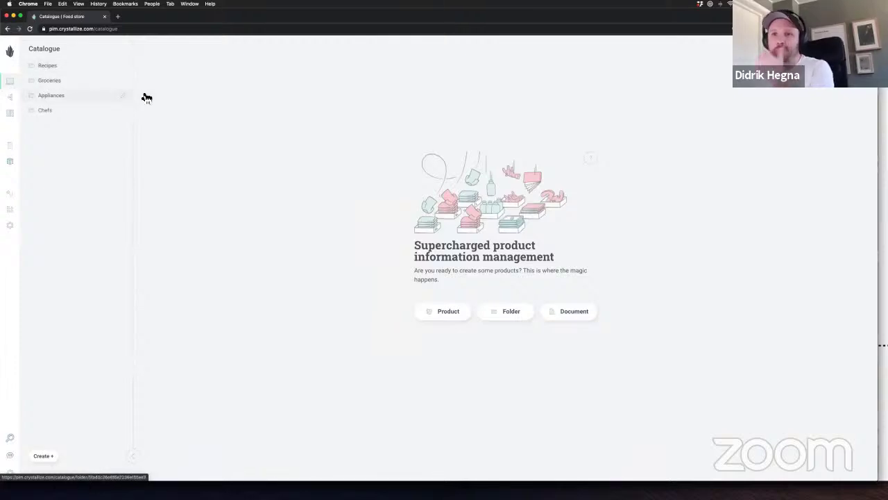
key(super+Tab)
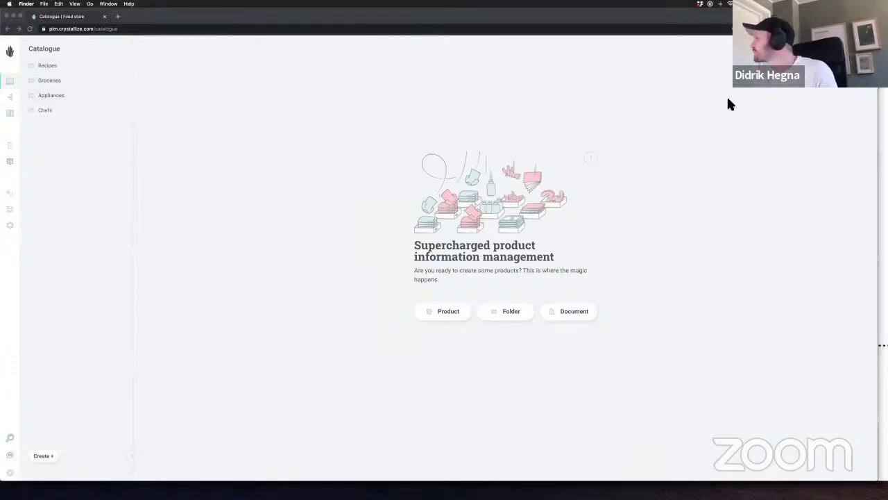
click(257, 102)
Start a new document in the Recipes folder using the Recipe shape
click(91, 66)
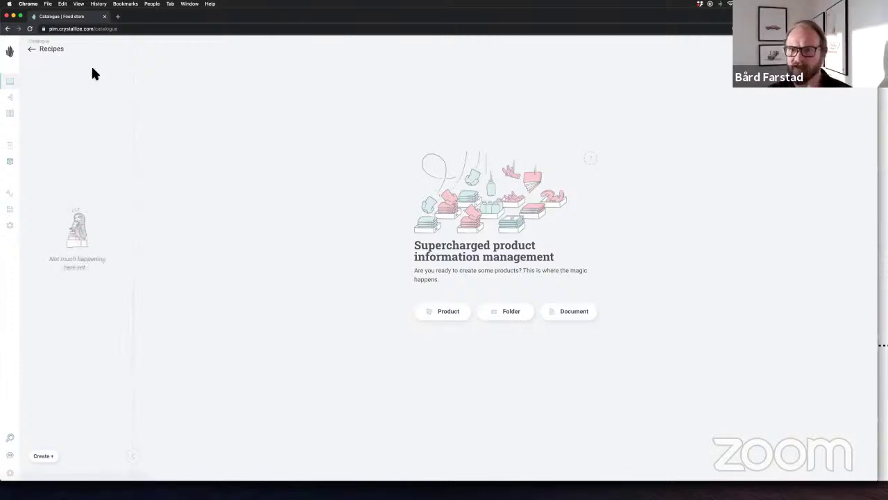
click(40, 460)
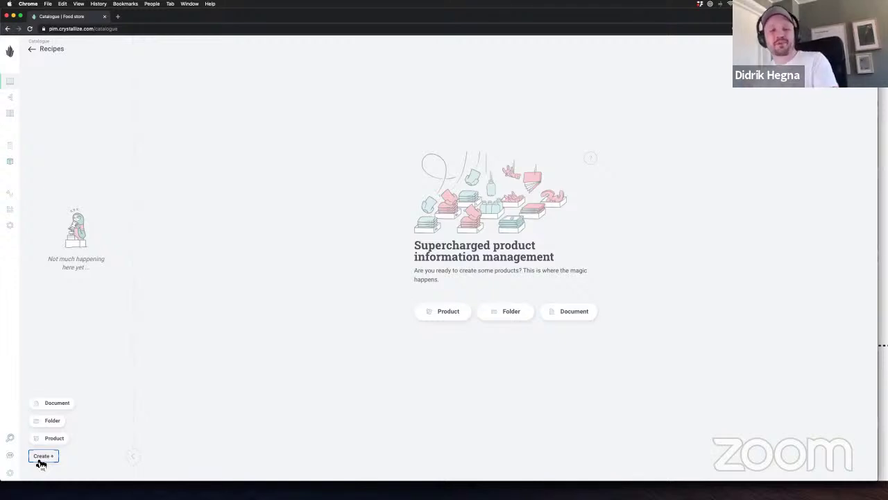
click(57, 403)
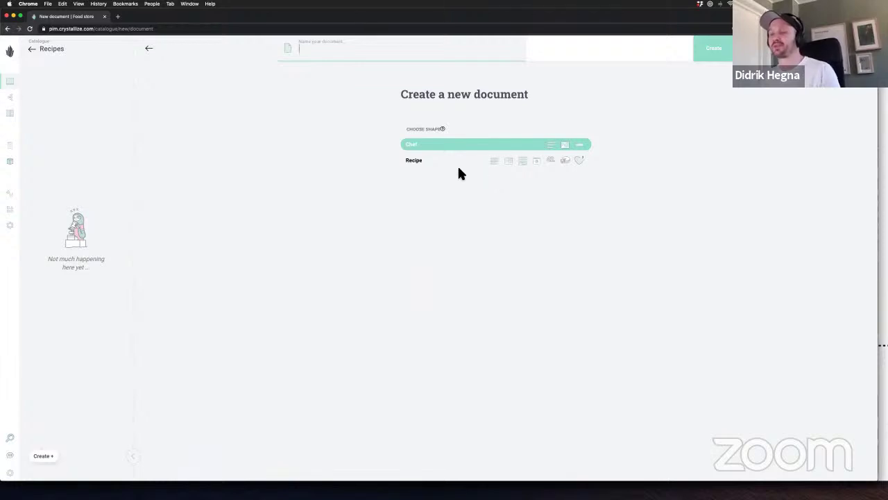
click(438, 164)
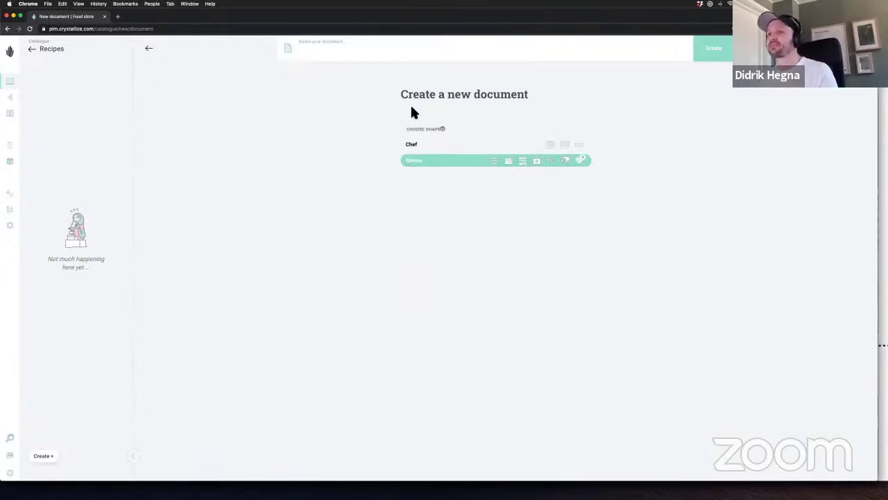
Name the new recipe document "Tagiatelle with tomato and basil"
click(350, 57)
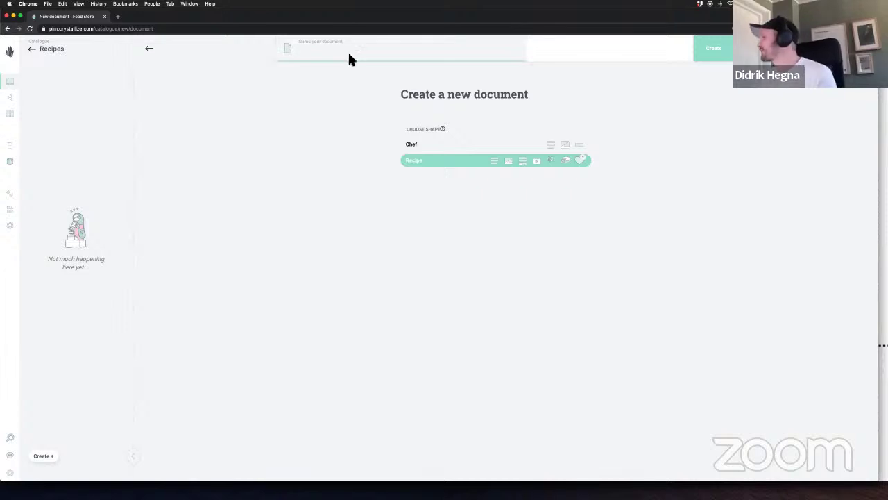
text(Tagiatelle with tomato &)
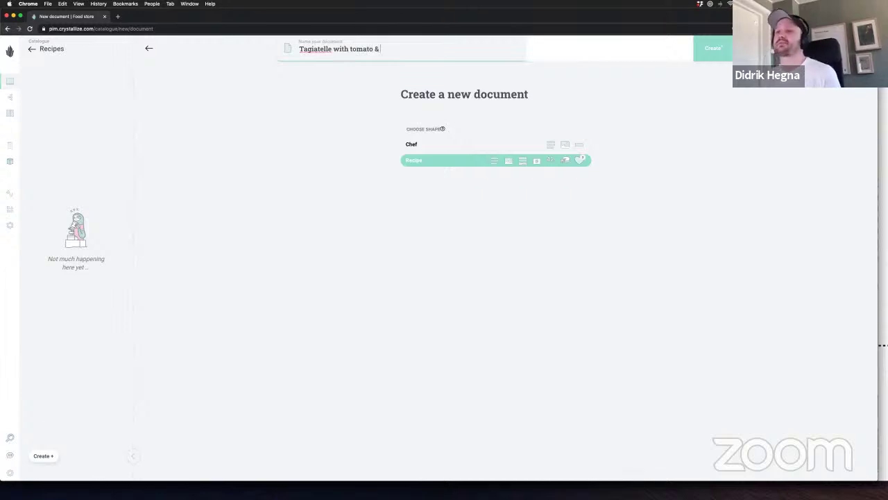
text(basil)
click(376, 48)
key(BackSpace)
text(and)
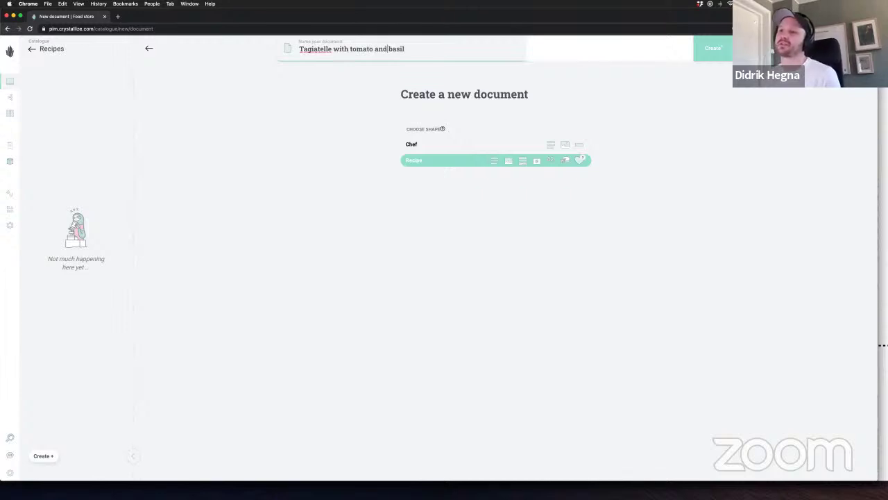
Correct the spelling in the document name to "Tagliatelle with tomato and basil" and create the recipe document
double_click(314, 50)
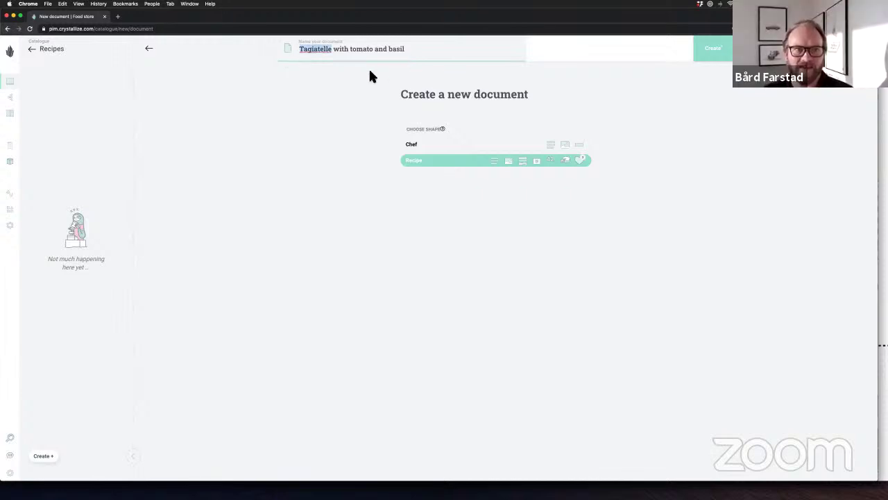
key(Left)
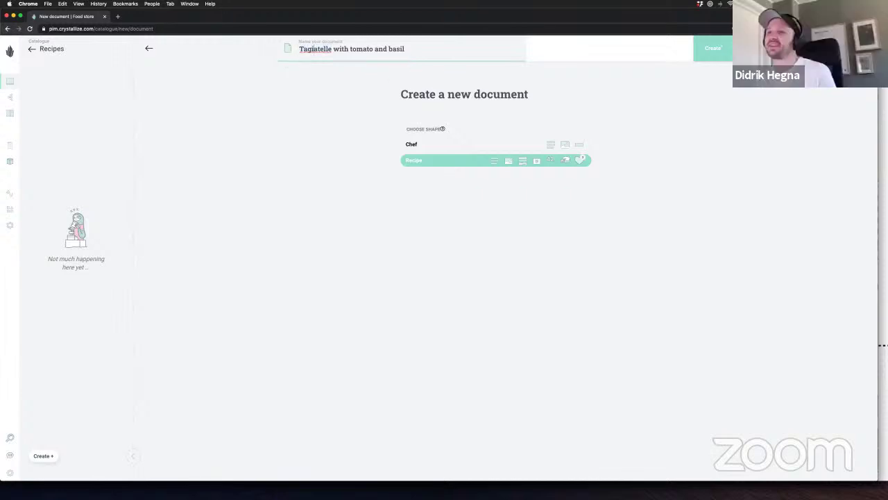
click(312, 49)
text(l)
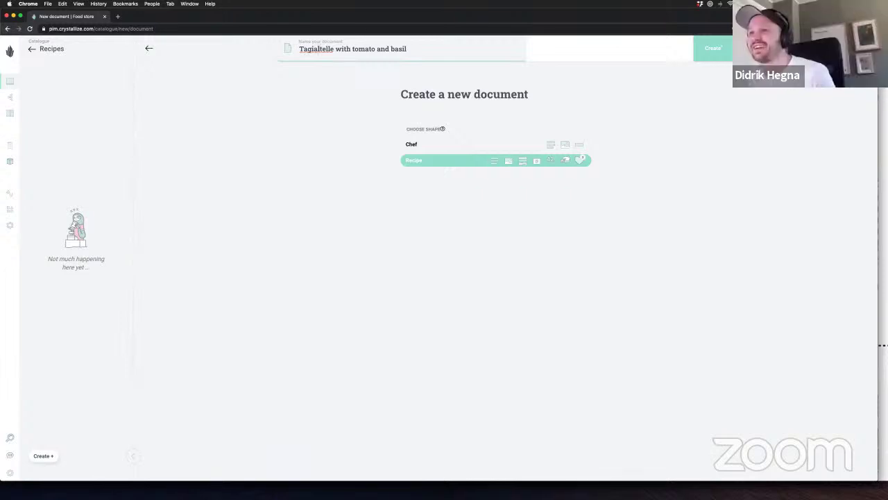
key(BackSpace)
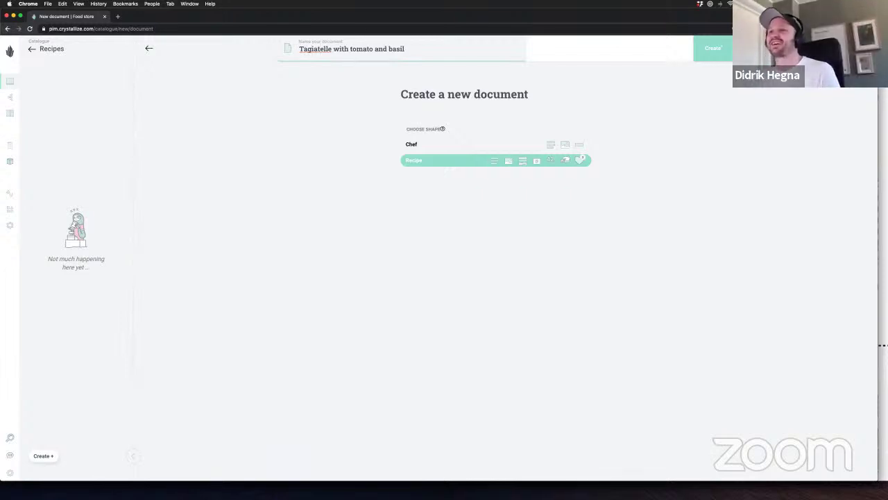
click(313, 49)
text(l)
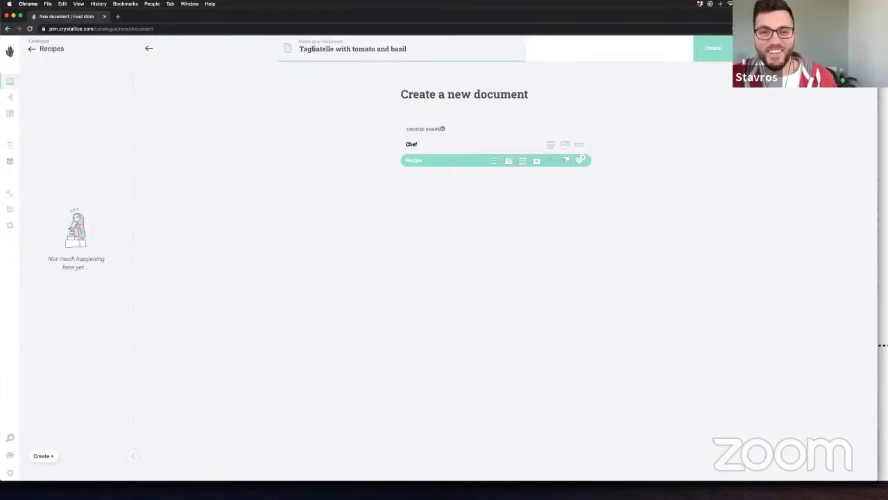
click(447, 110)
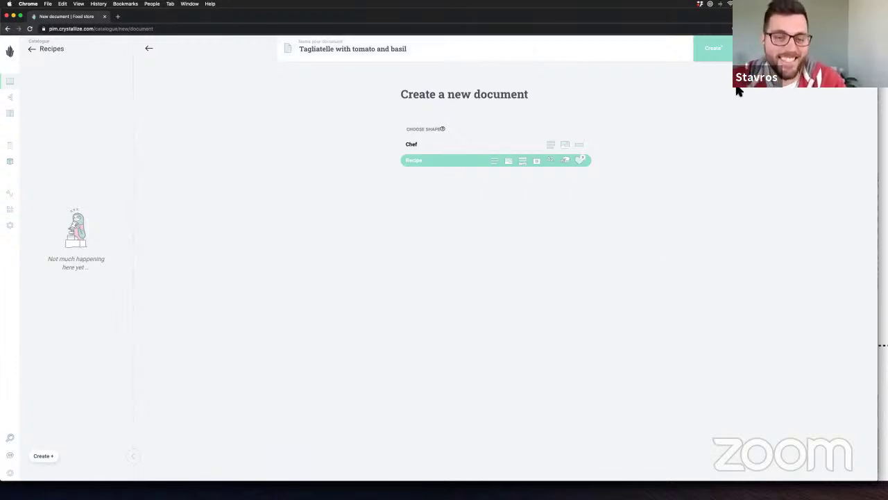
click(716, 55)
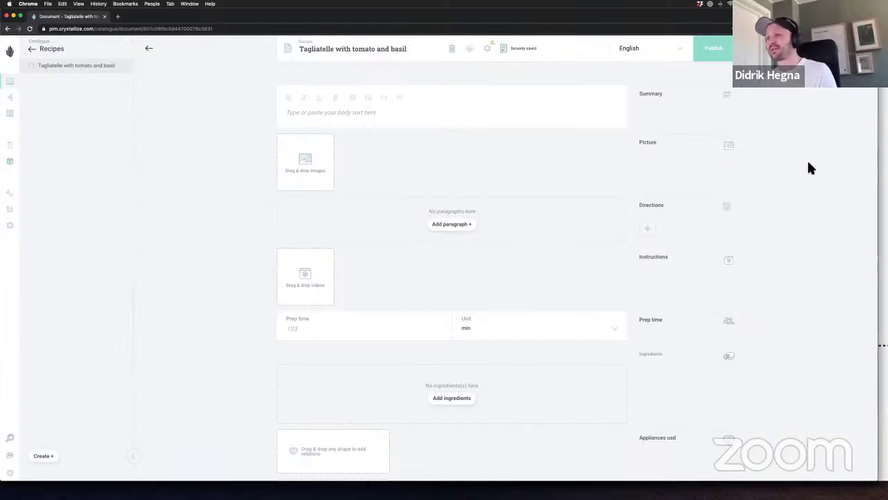
Enter "This is a summary" as the recipe's Summary text
click(409, 117)
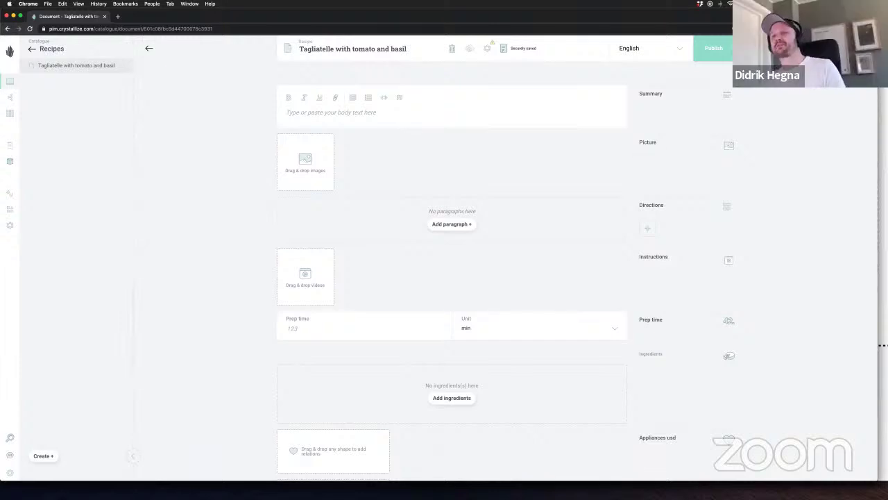
text(This is a su)
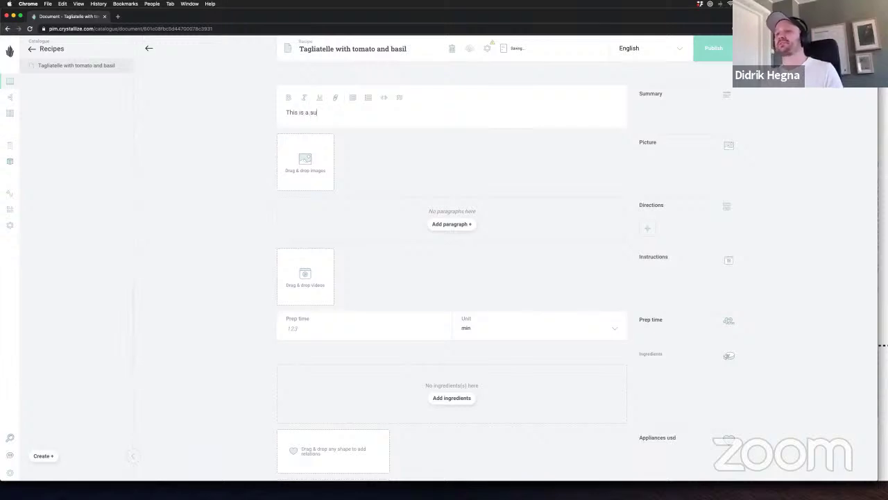
text(mmary)
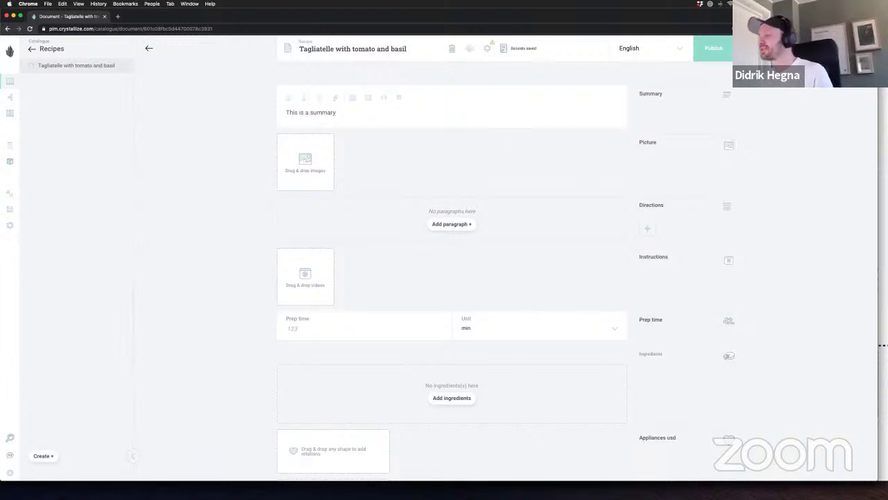
Add the pasta bowl photo as the recipe's Picture and set its alt text to "White bowl of spaghetti"
key(super+Tab)
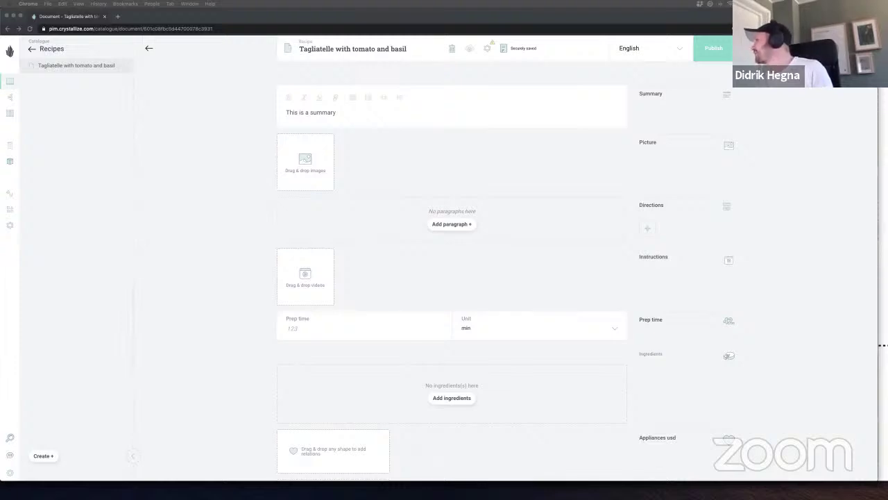
drag(699, 165, 308, 158)
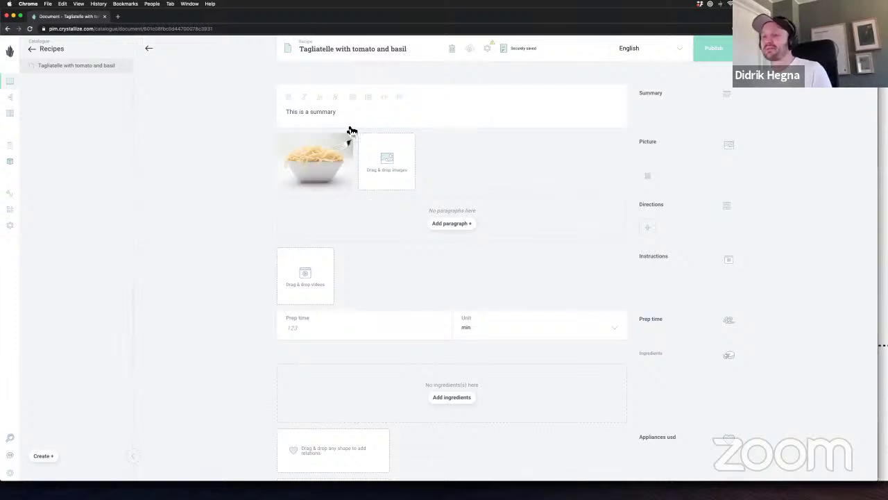
click(314, 182)
click(326, 240)
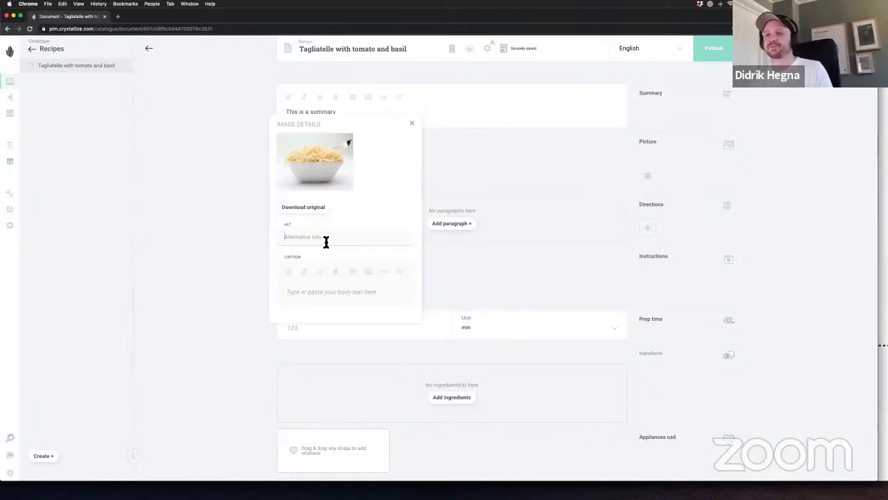
text(VBowl)
key(super+a)
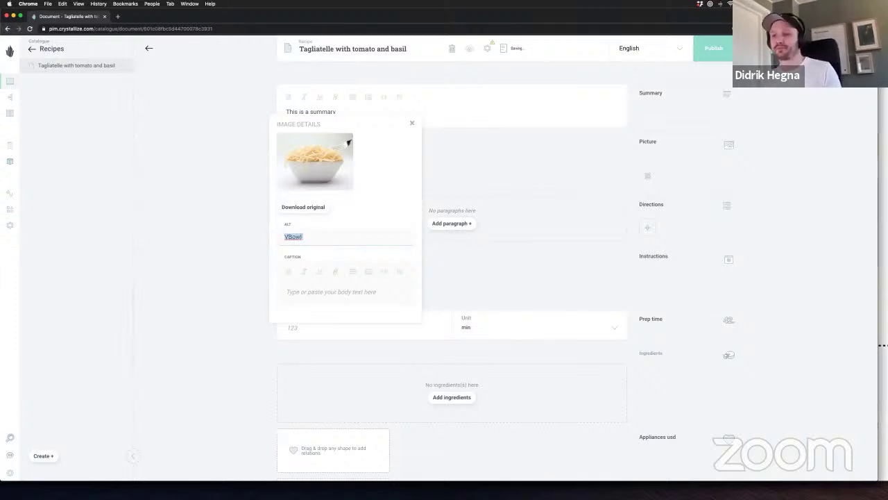
text(Bowl)
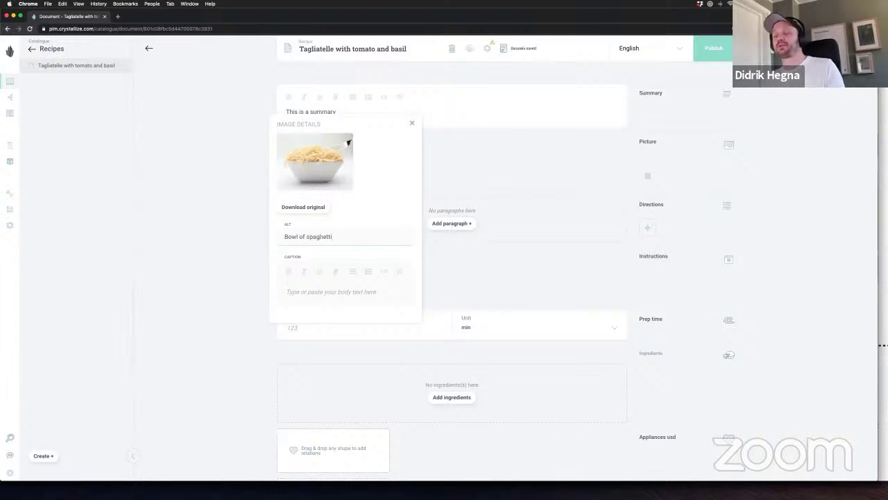
text(White)
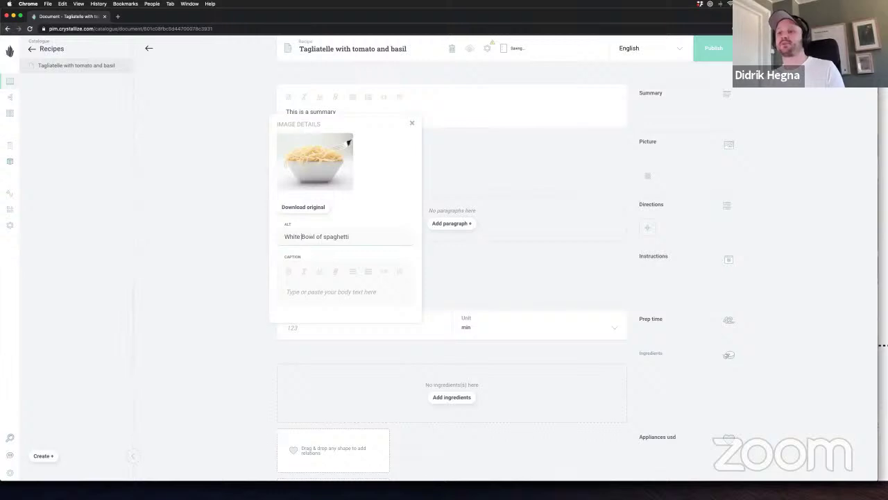
key(Delete)
text(b)
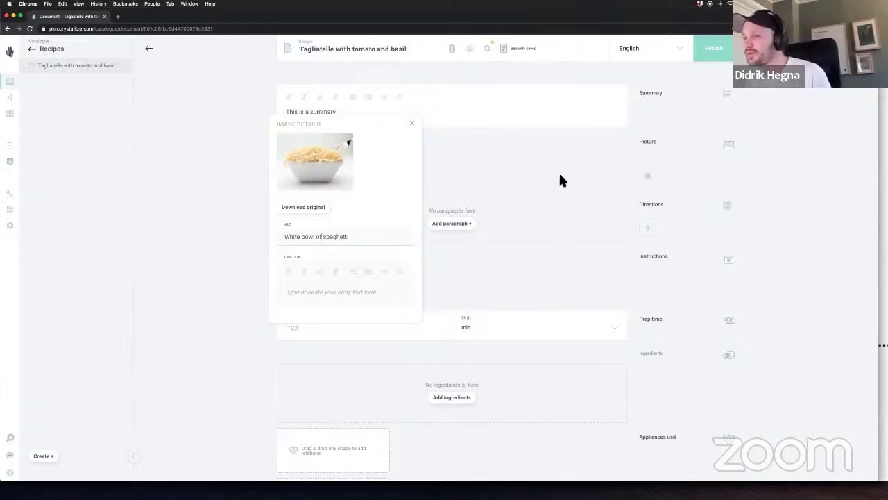
click(560, 176)
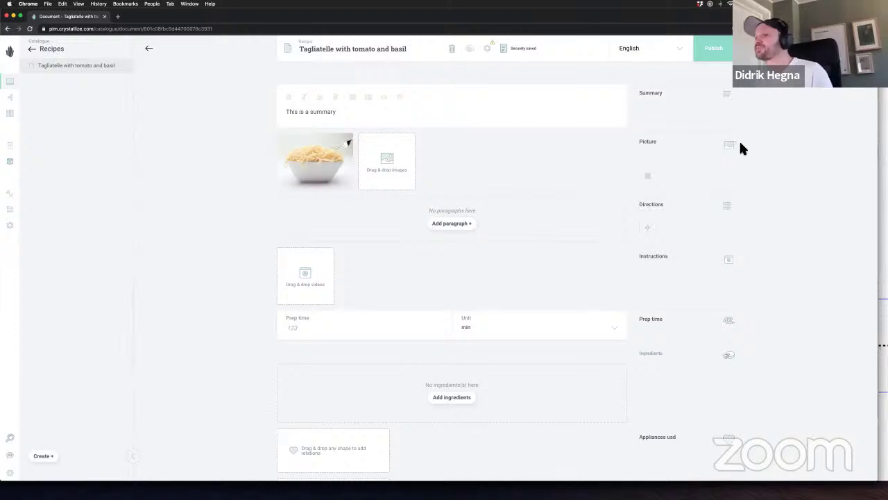
Add a first paragraph to the recipe's Directions with the title "1. Create pasta"
click(466, 224)
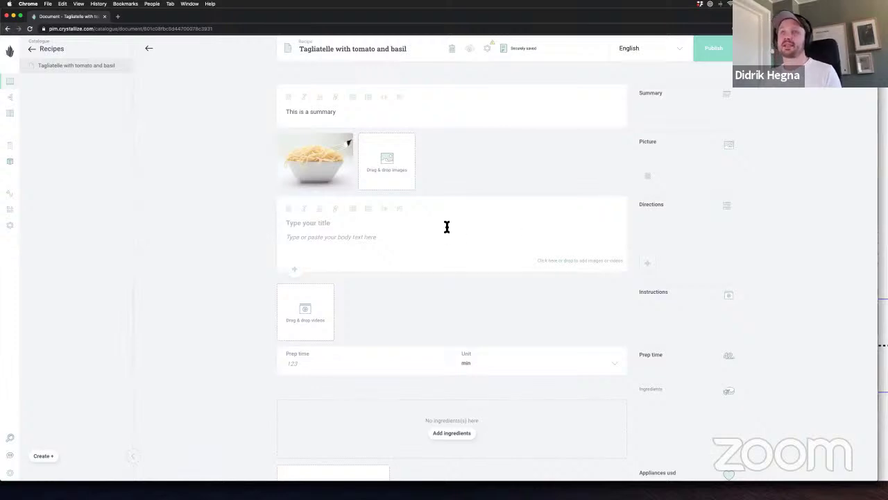
text(1)
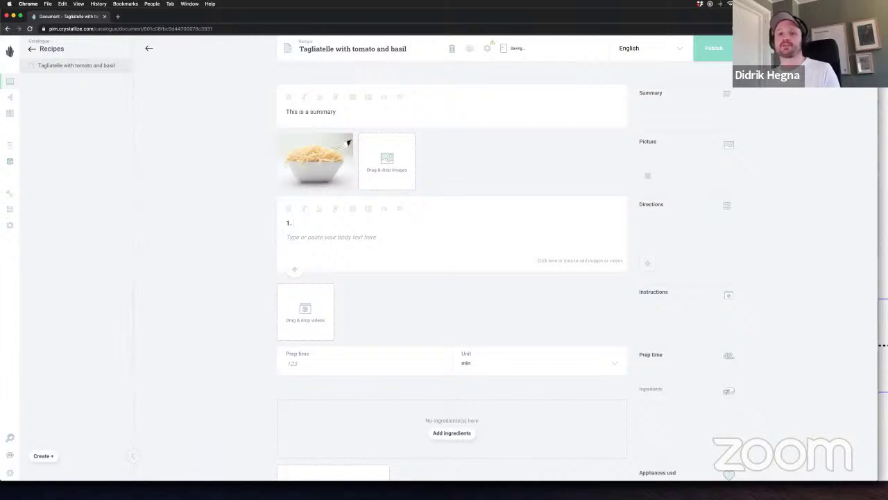
text(. Stpep)
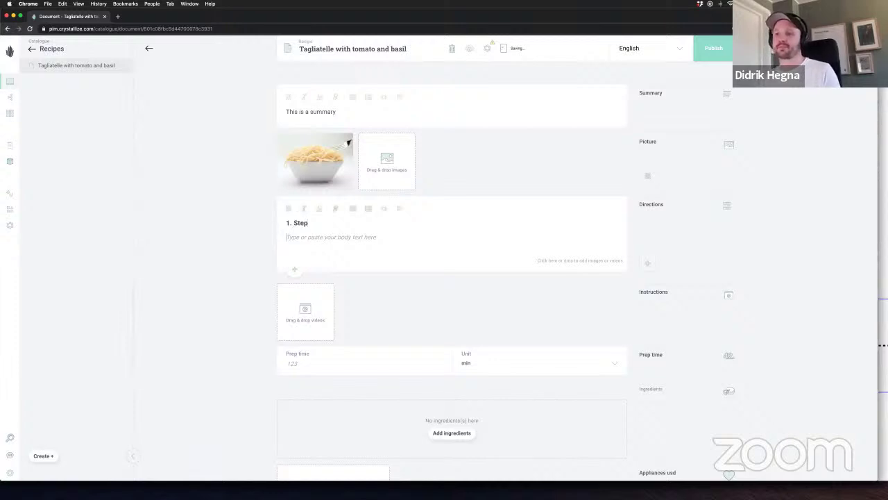
key(Tab)
text(A)
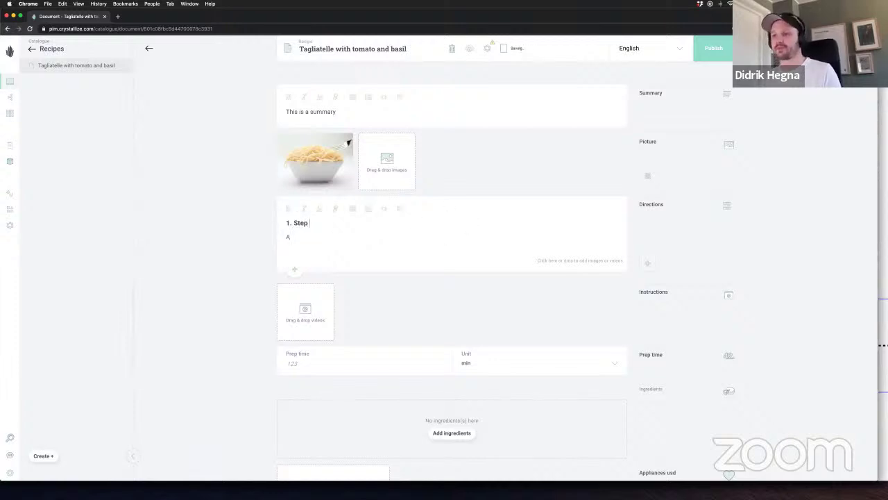
key(alt+shift+Left)
key(BackSpace)
text(Crea)
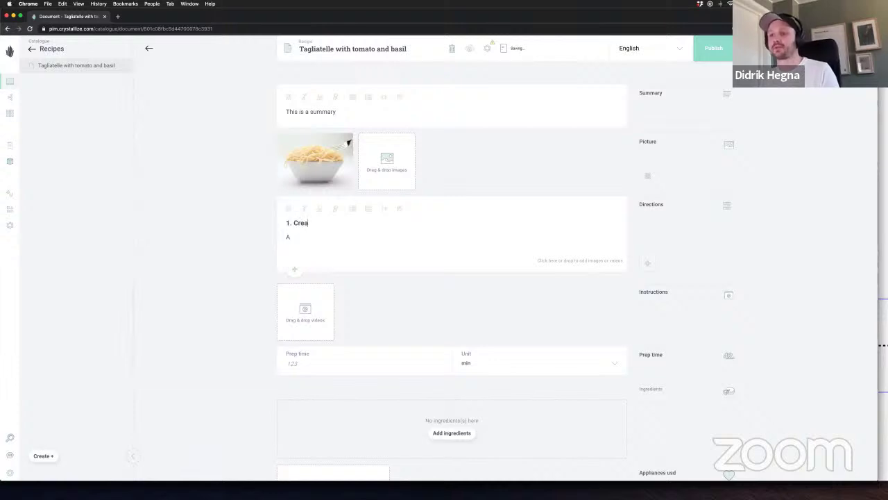
text(te pasta)
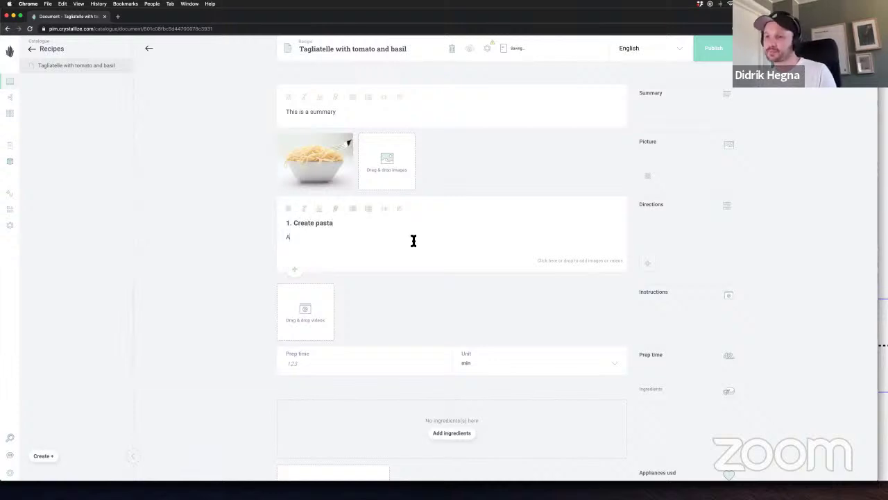
Set the "1. Create pasta" body text to "Blend you ingredients together" and add the seven pasta-making photos to that paragraph
click(414, 240)
key(BackSpace)
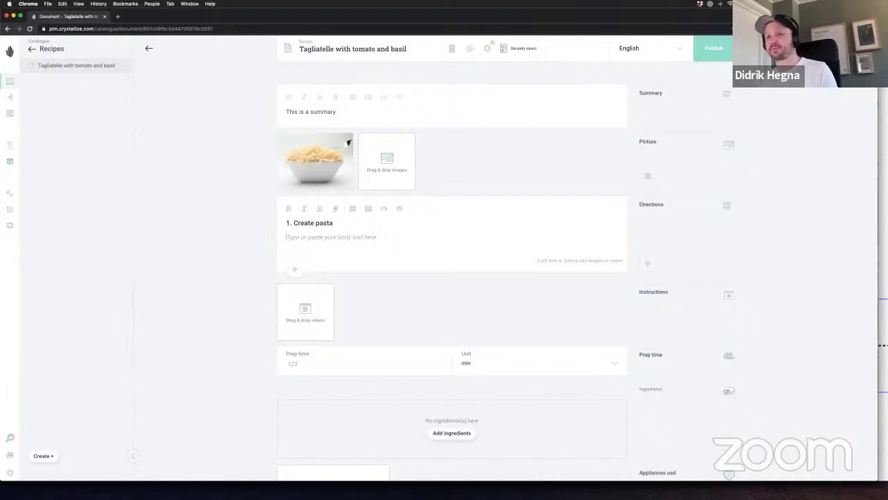
text(Blend you ing)
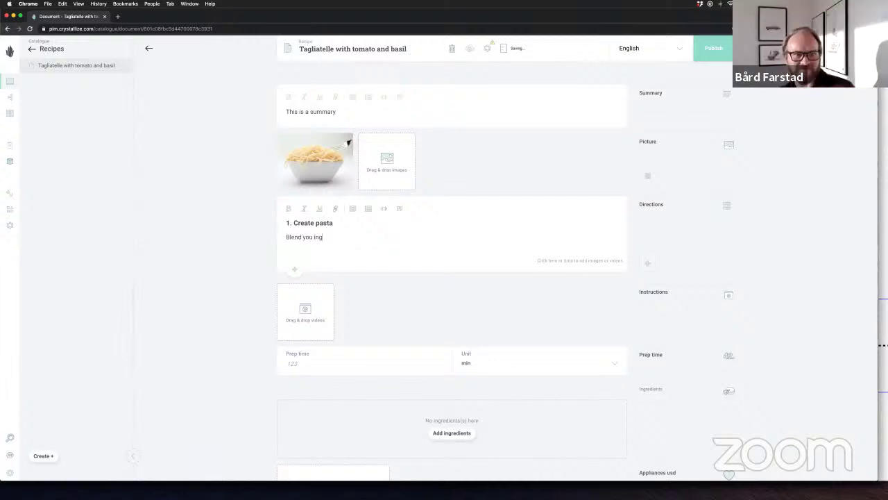
text(redients together)
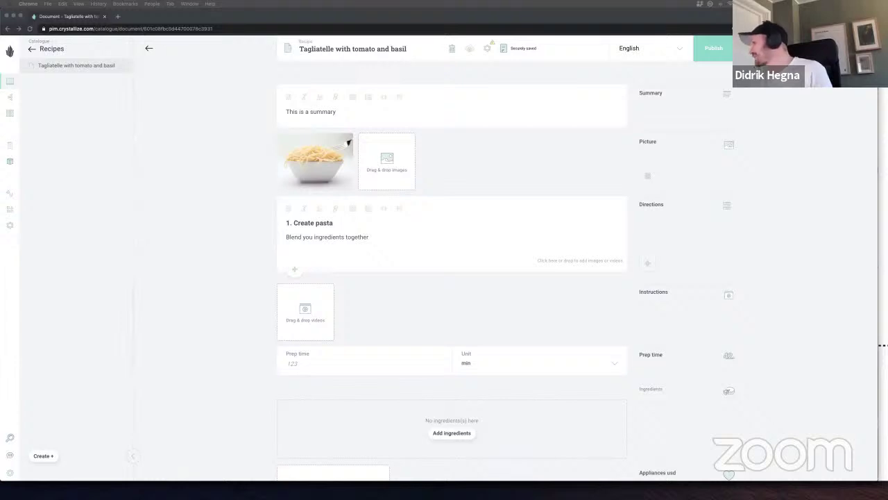
drag(877, 222, 409, 249)
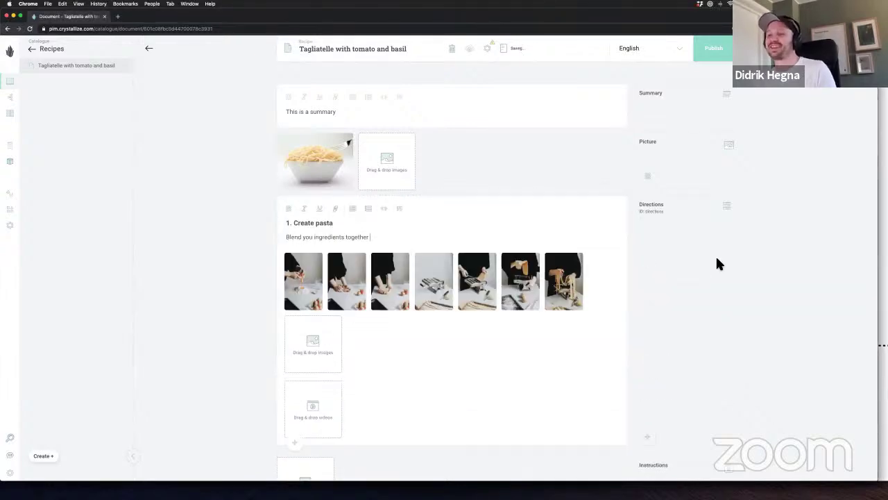
Add a second Directions paragraph titled "2. Boil water"
scroll(607, 277, down, 1)
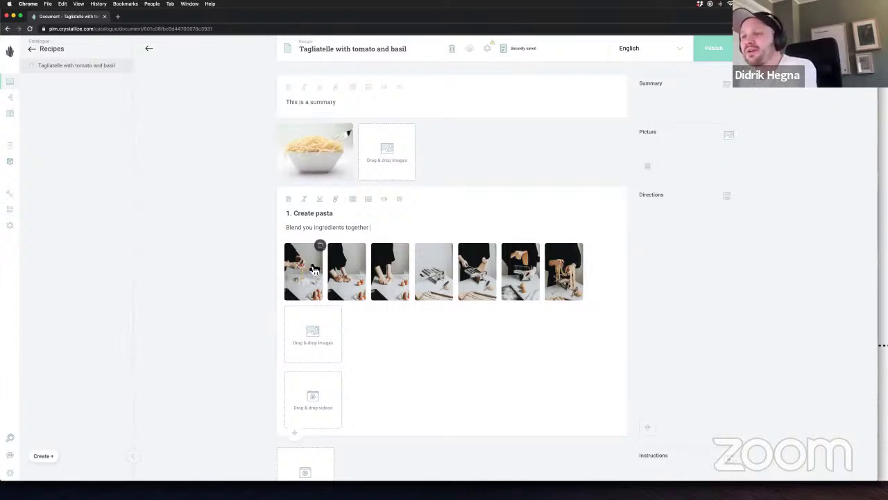
scroll(616, 265, down, 3)
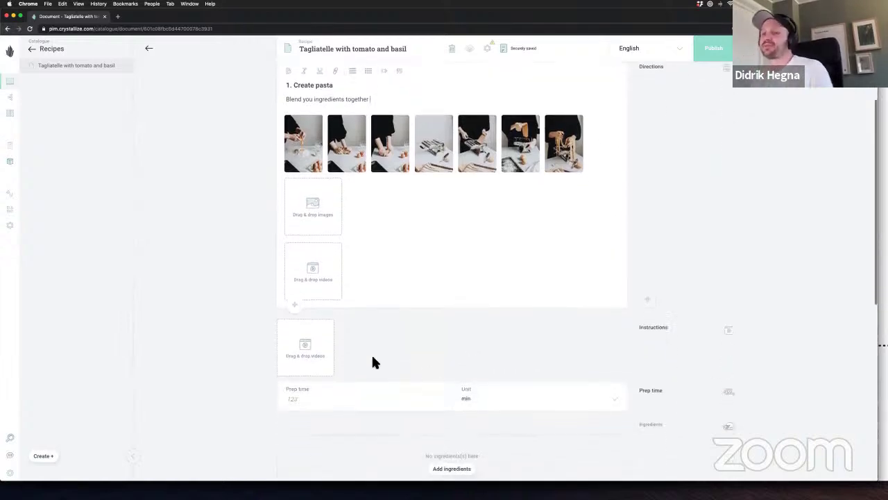
click(297, 313)
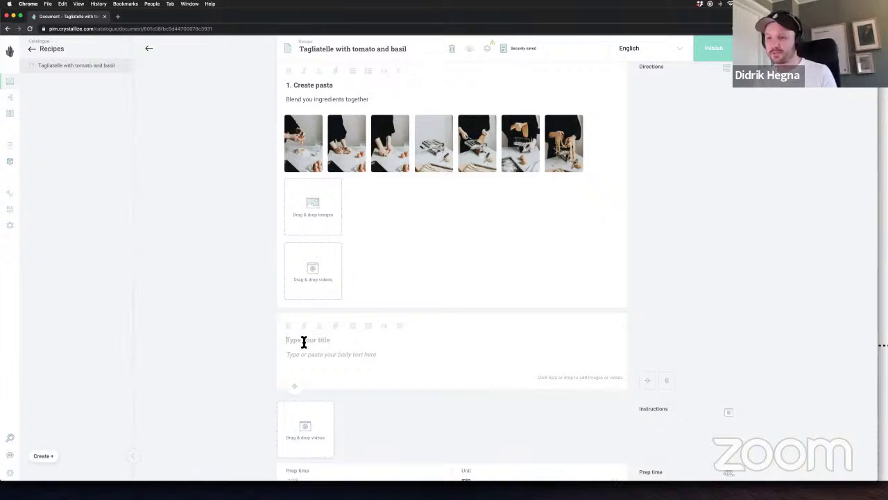
text(2. Boil water)
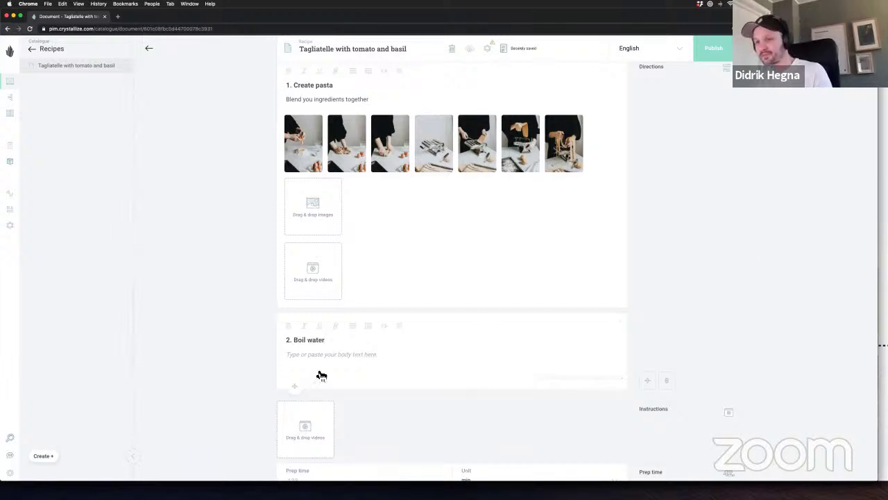
Add a third Directions paragraph titled "3. Put in your pasta"
click(304, 386)
click(308, 420)
text(3. )
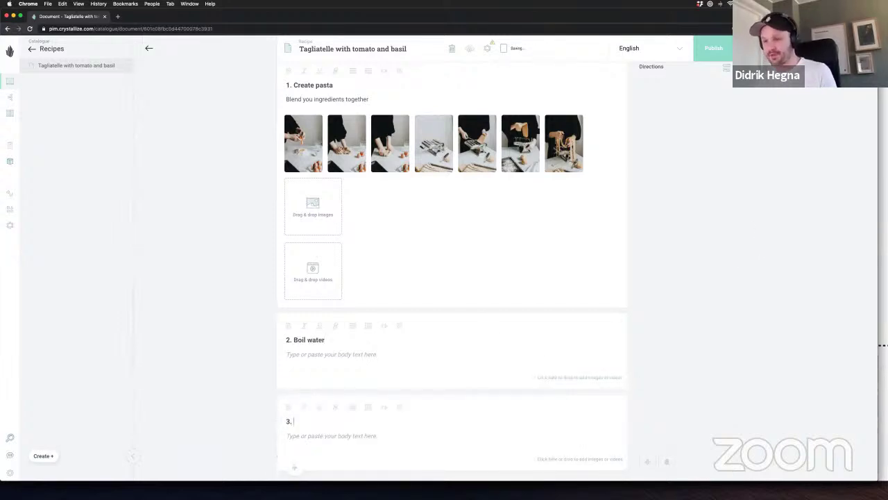
text(Put in)
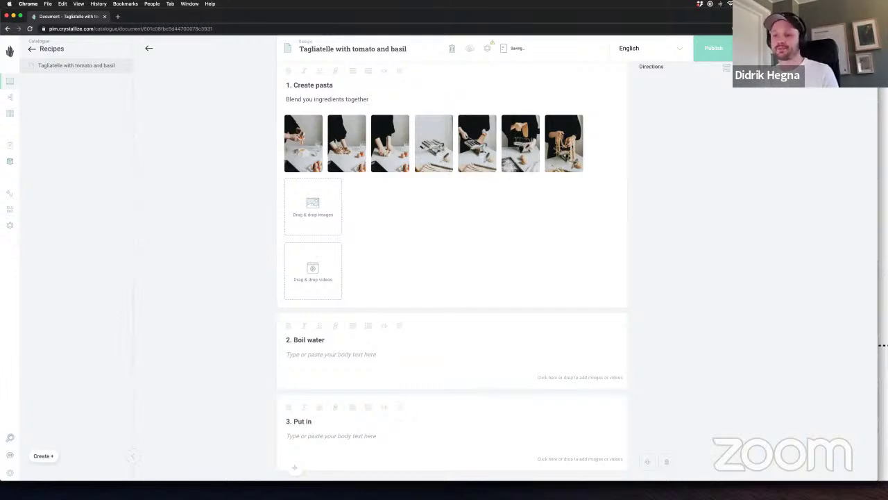
text( your pasta)
scroll(652, 208, down, 1)
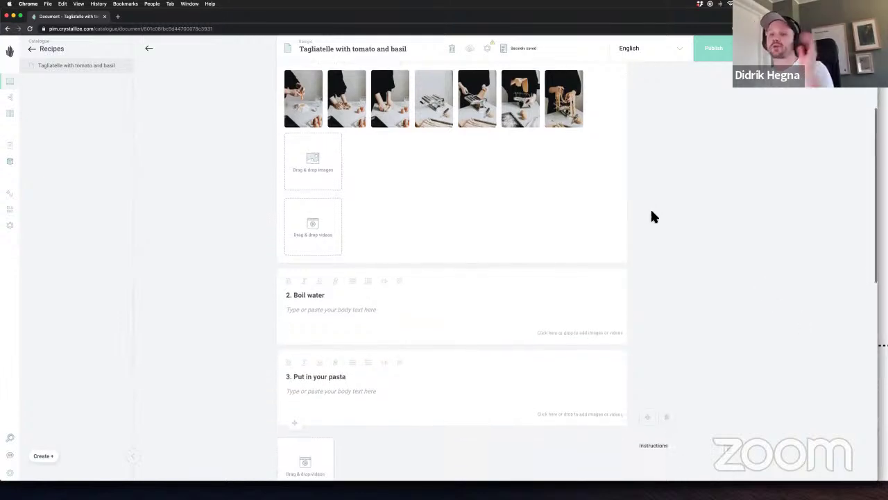
Add the waterfall photo to the "2. Boil water" paragraph in the recipe's Directions
scroll(652, 212, down, 1)
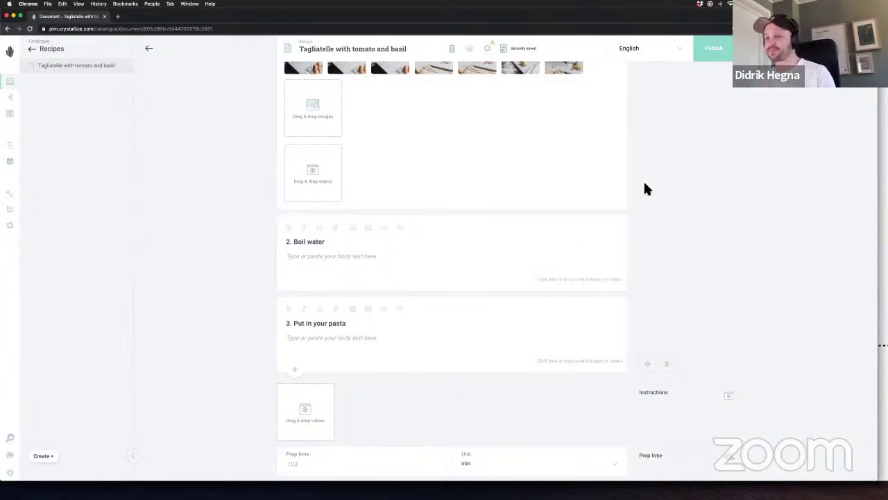
scroll(750, 198, down, 1)
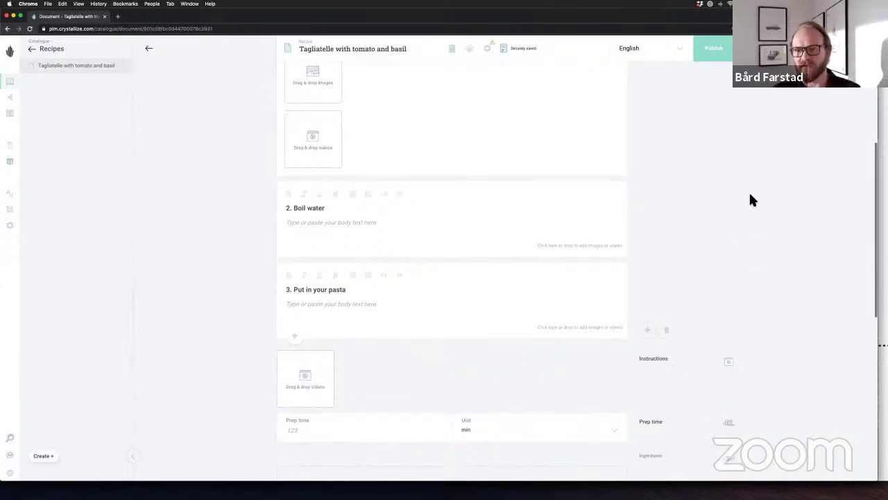
scroll(422, 246, up, 1)
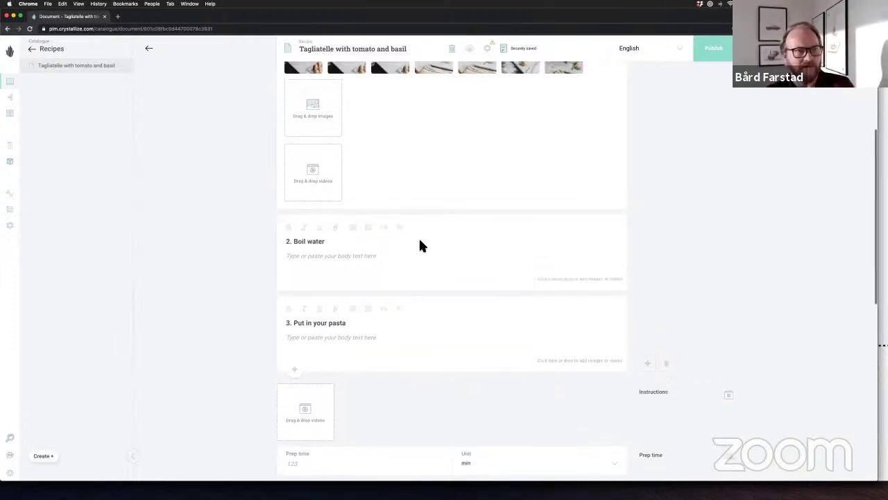
scroll(421, 246, up, 3)
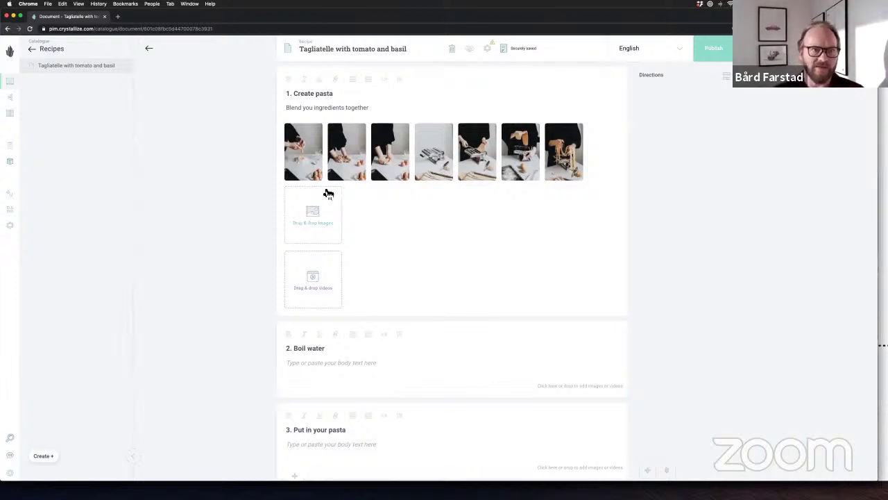
scroll(528, 260, down, 5)
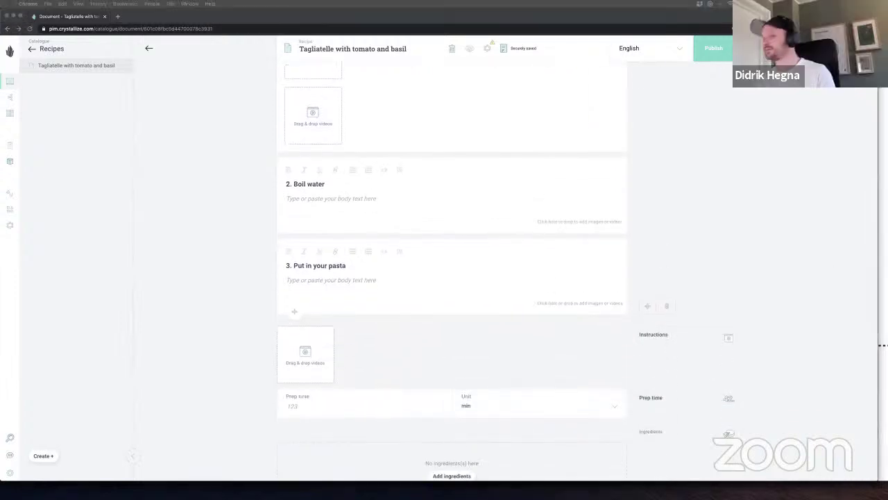
drag(520, 214, 518, 213)
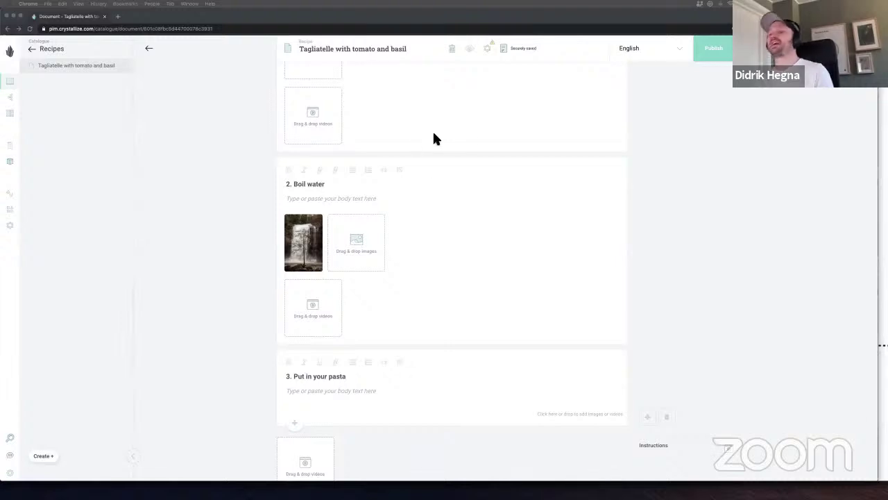
Set the recipe's Prep time to 42 with min as the unit
scroll(631, 146, down, 1)
scroll(702, 144, down, 5)
click(703, 147)
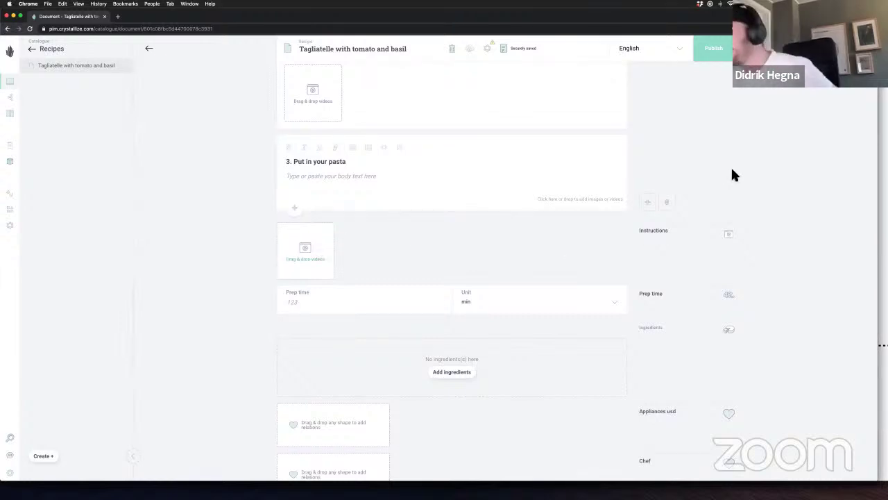
scroll(736, 175, down, 2)
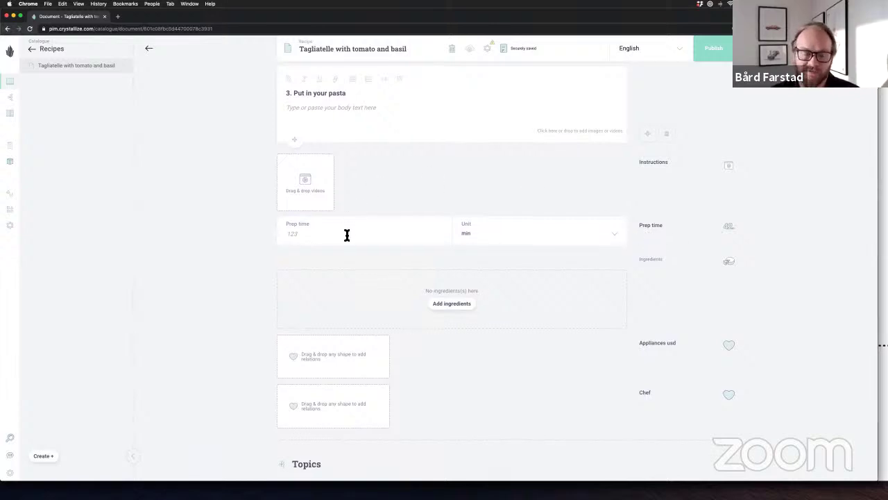
scroll(243, 243, up, 1)
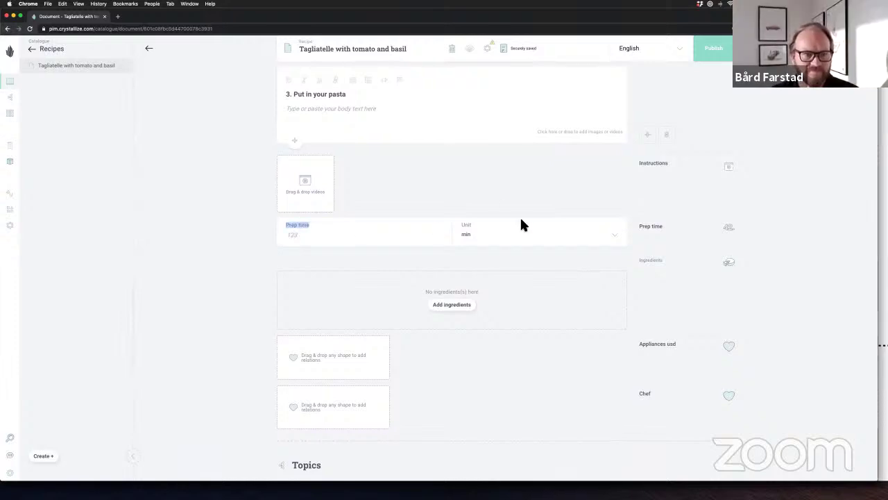
click(373, 234)
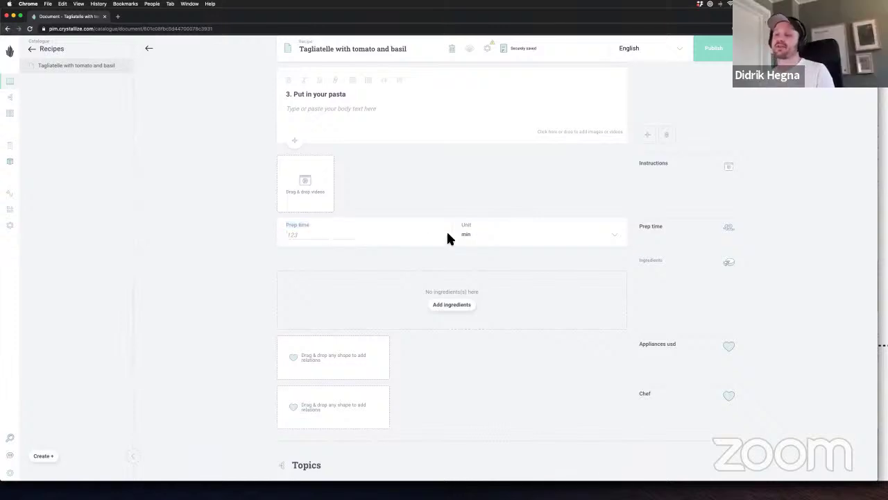
text(42)
key(Tab)
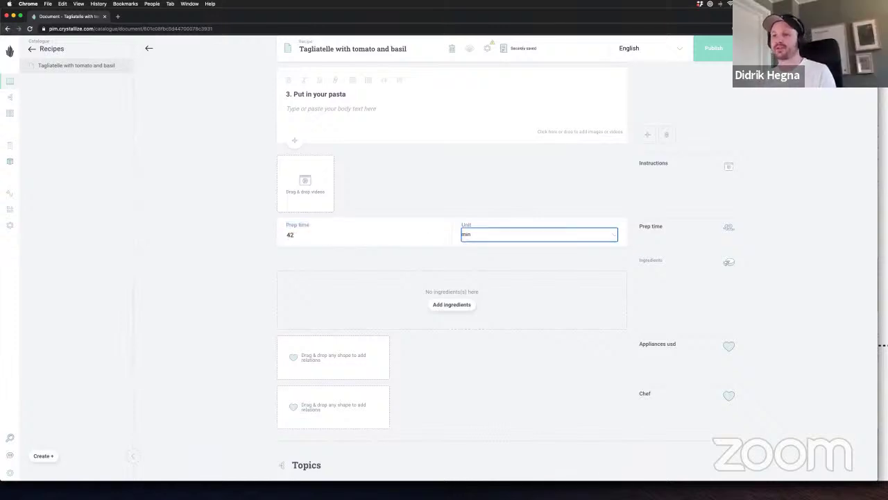
click(608, 238)
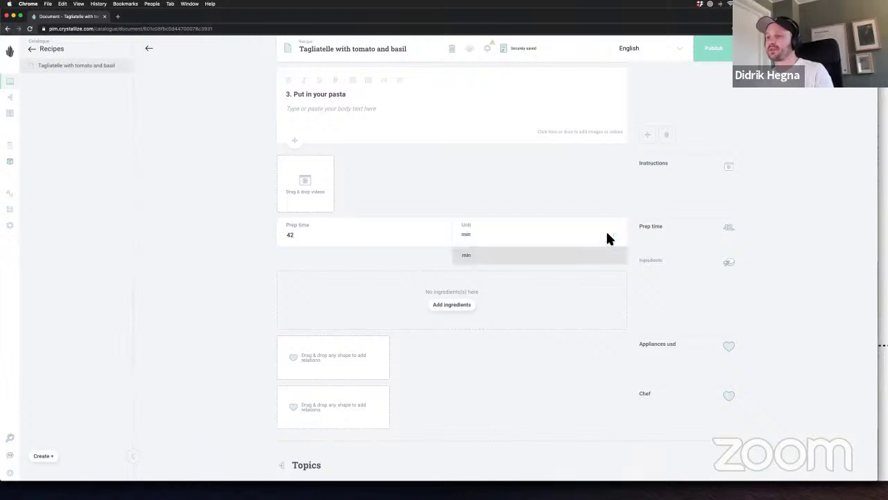
click(513, 256)
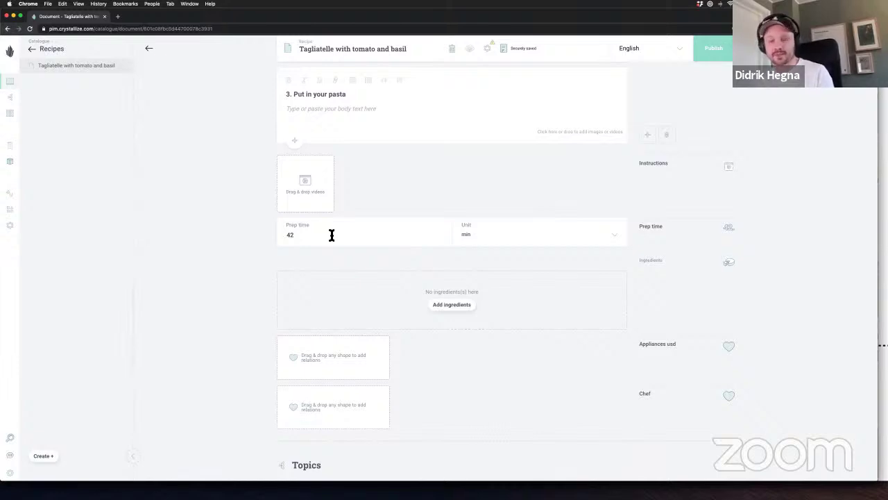
Add a first entry to the recipe's Ingredients and relate it to the Tomato product from the Groceries folder
scroll(792, 221, down, 3)
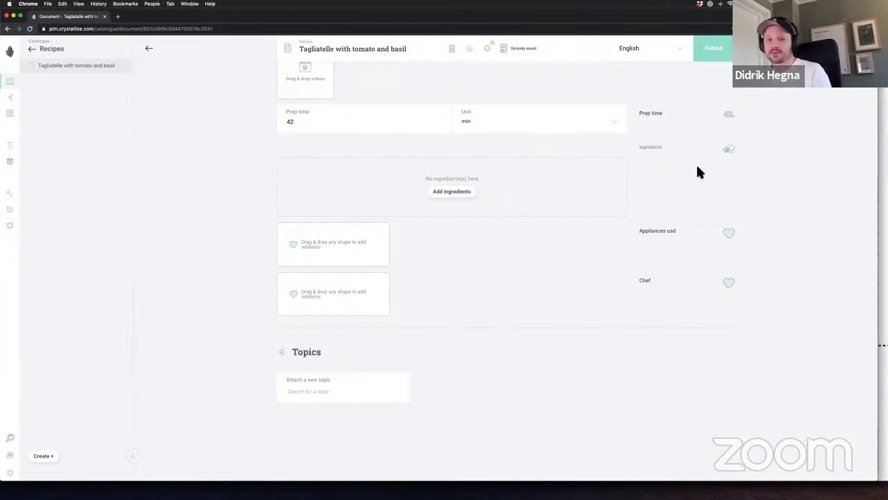
click(446, 192)
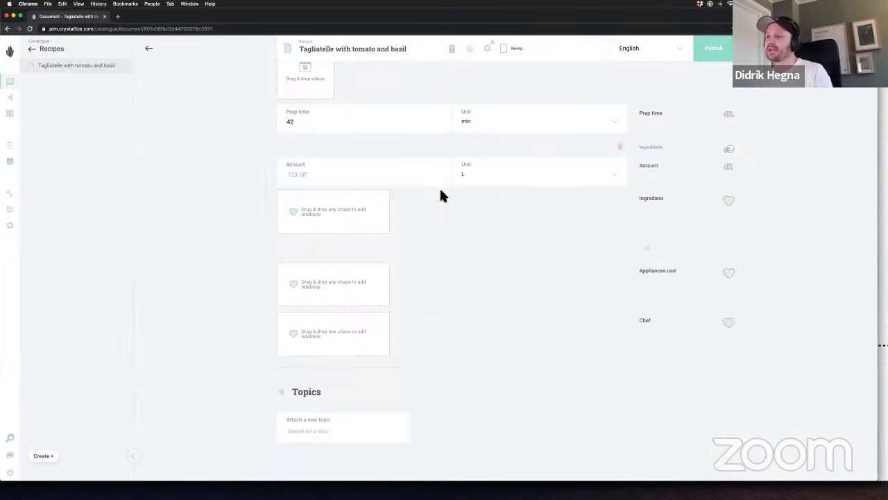
scroll(555, 236, up, 1)
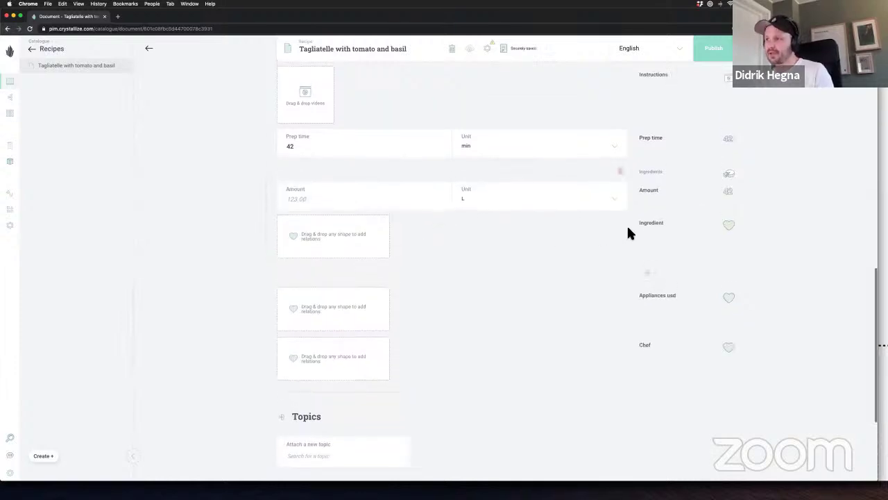
click(32, 49)
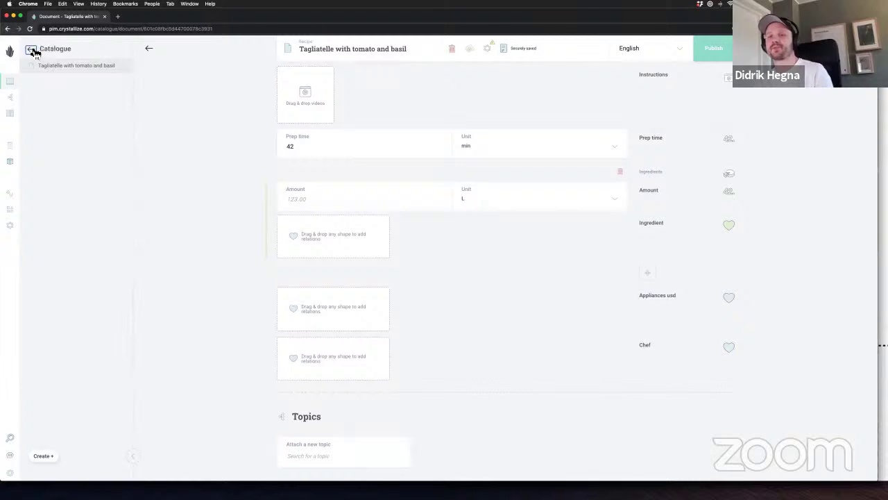
click(65, 82)
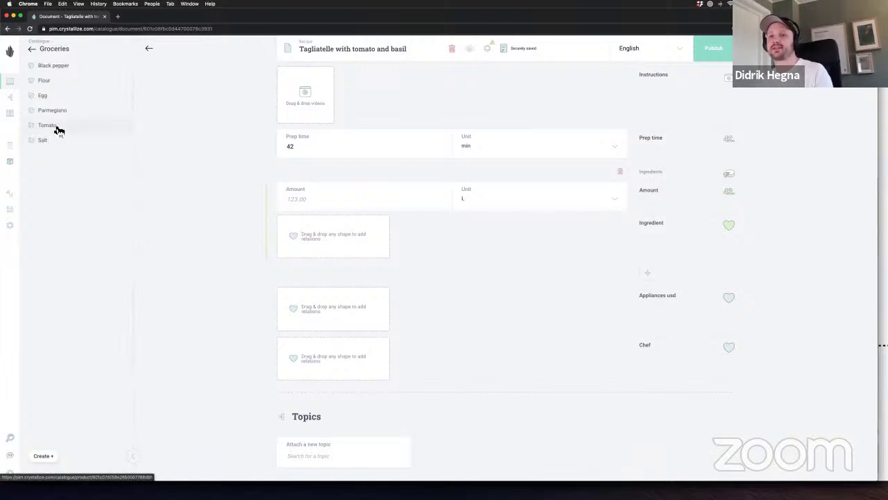
drag(51, 131, 300, 239)
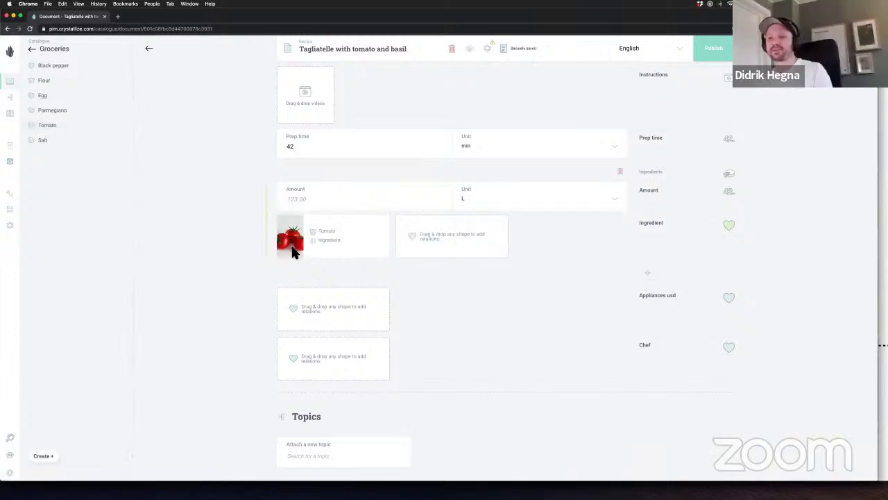
Set the Tomato ingredient's amount to 2 with pcs as the unit
click(483, 202)
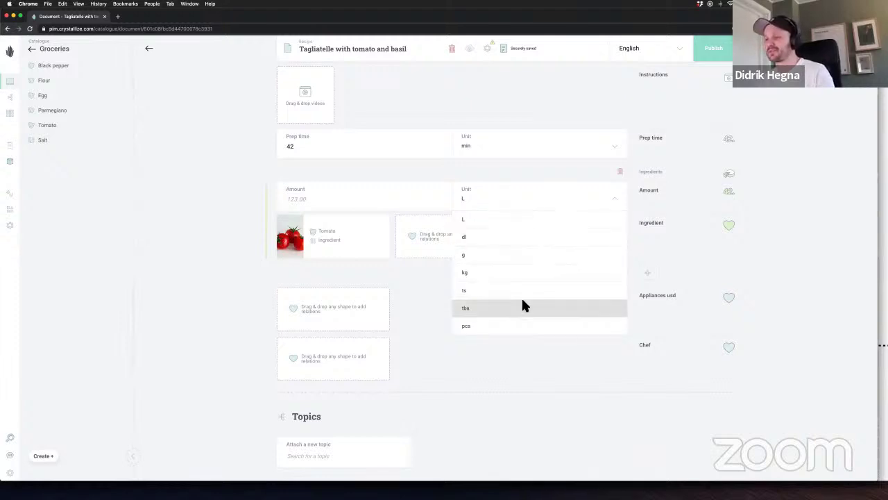
click(514, 327)
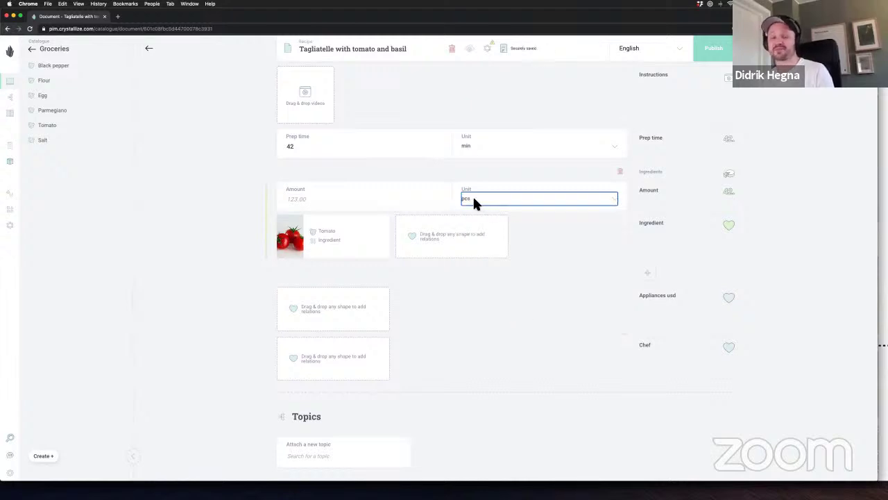
click(410, 205)
text(2)
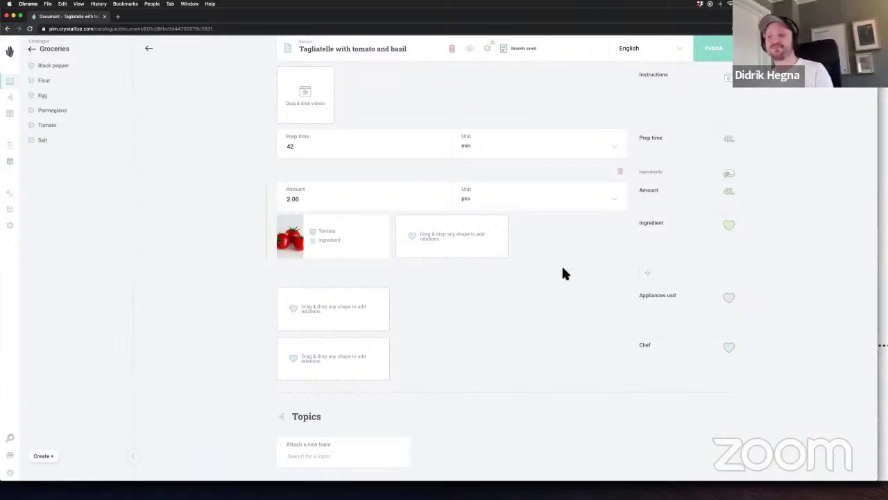
Add a second ingredient entry related to the Flour product, with an amount of 500 g
click(656, 280)
drag(53, 82, 325, 338)
click(313, 301)
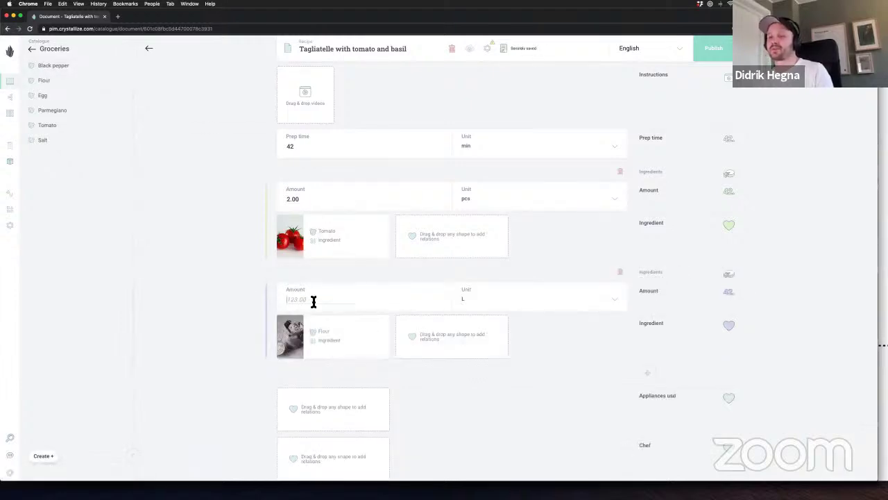
click(485, 292)
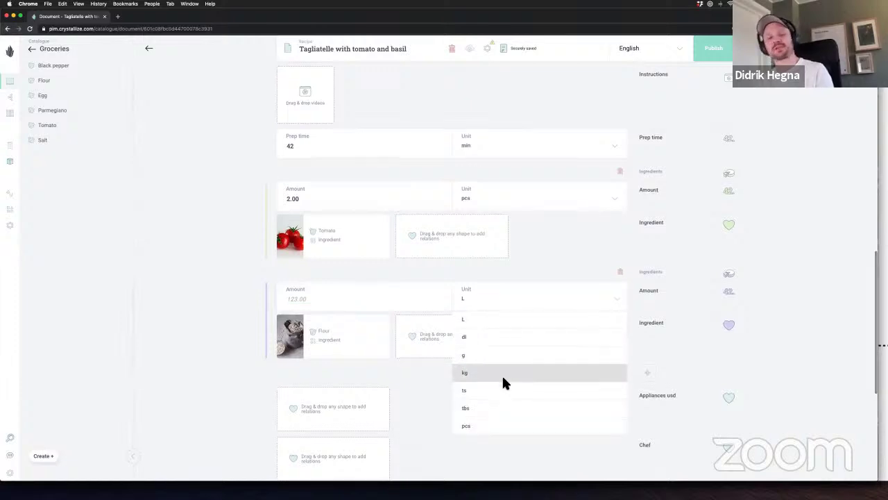
scroll(511, 340, down, 2)
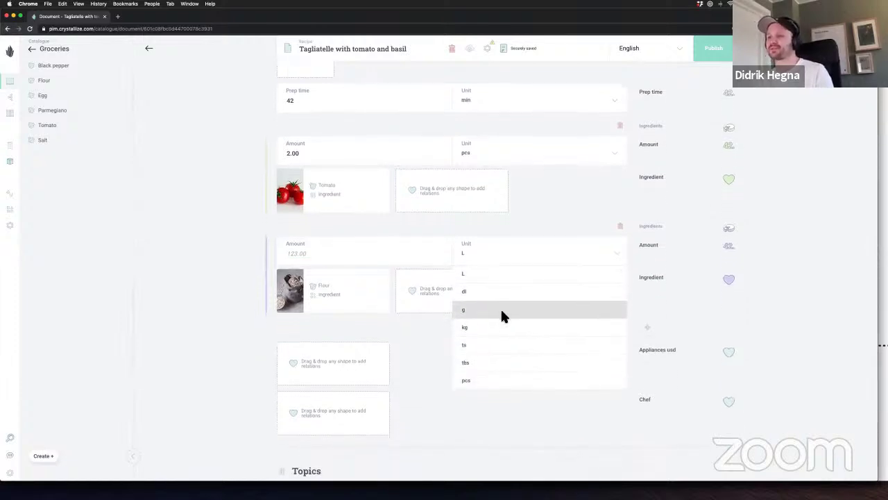
click(501, 313)
click(329, 254)
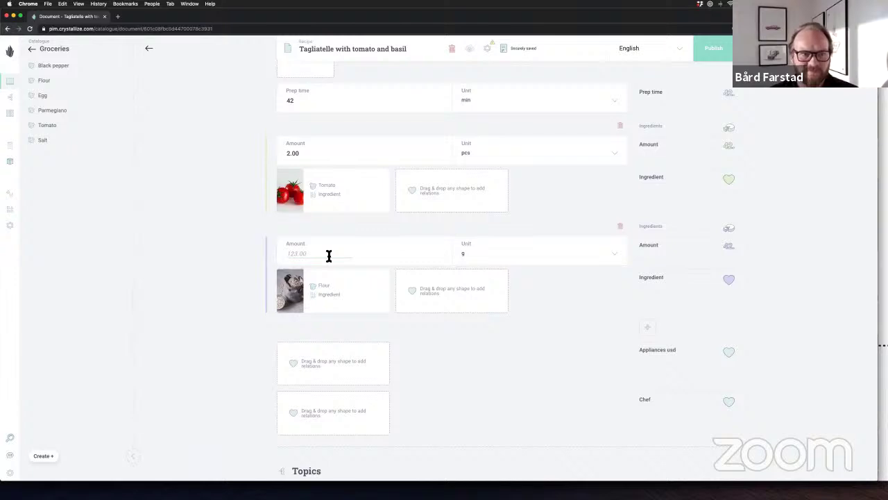
text(500)
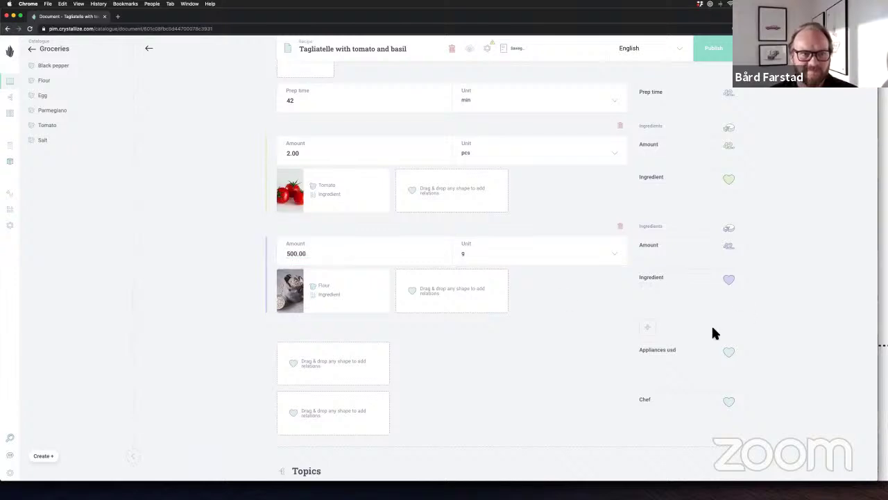
Add a third ingredient entry related to the Black pepper product, with an amount of 1 ts
click(648, 327)
scroll(654, 291, down, 3)
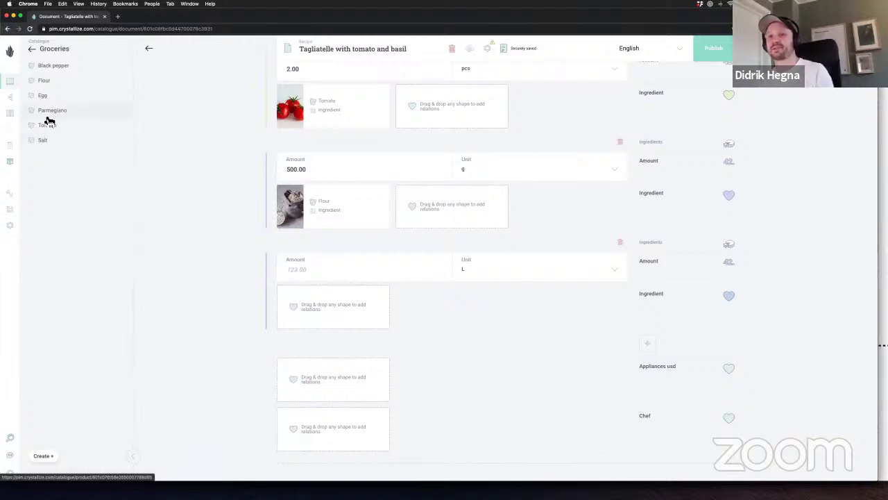
drag(49, 73, 309, 313)
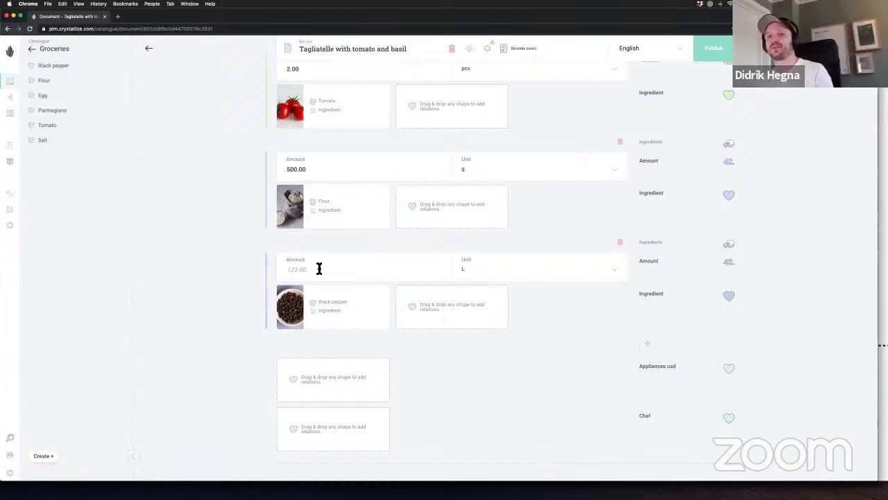
click(503, 266)
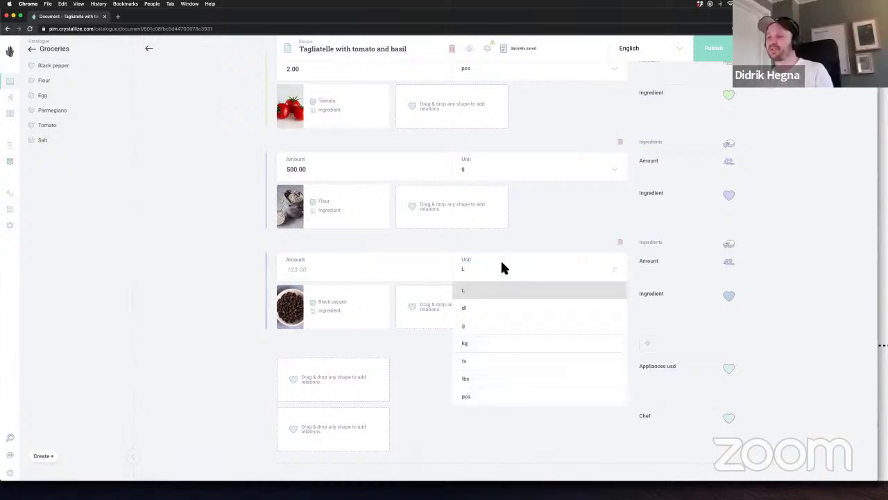
click(536, 361)
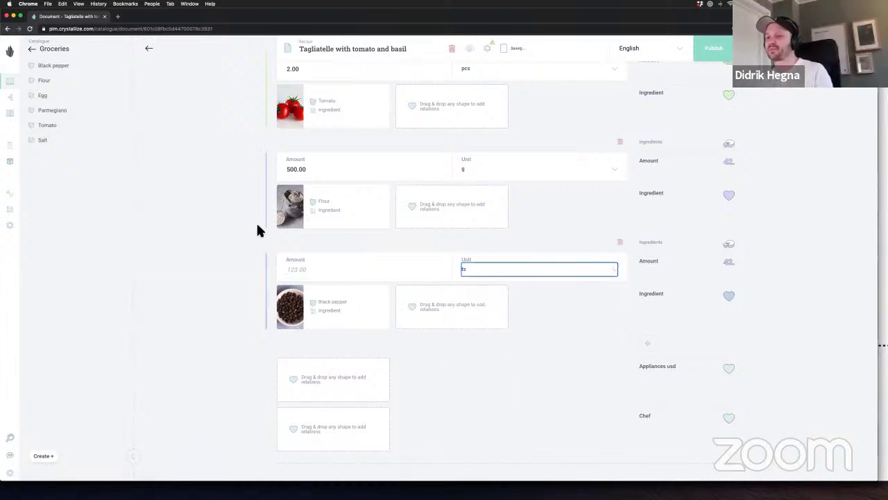
click(326, 272)
text(1)
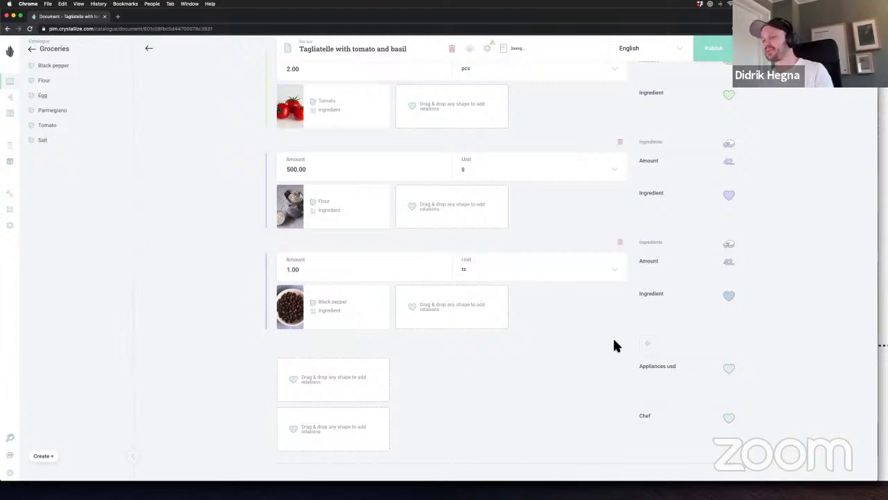
Add a fourth entry to the recipe's Ingredients and relate it to the Salt product
click(647, 343)
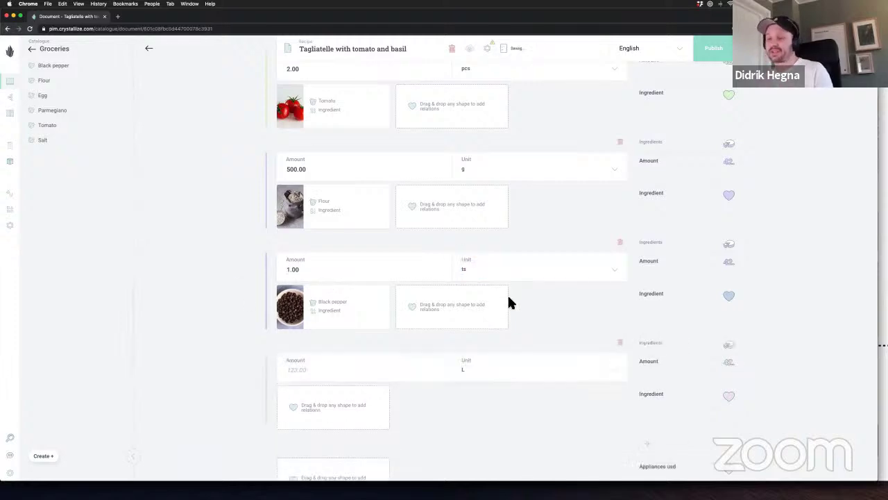
scroll(248, 243, down, 2)
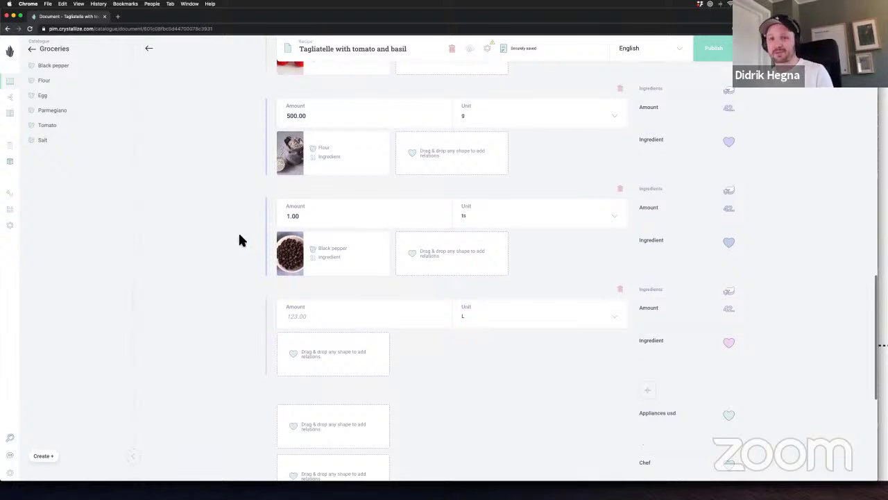
drag(41, 140, 331, 368)
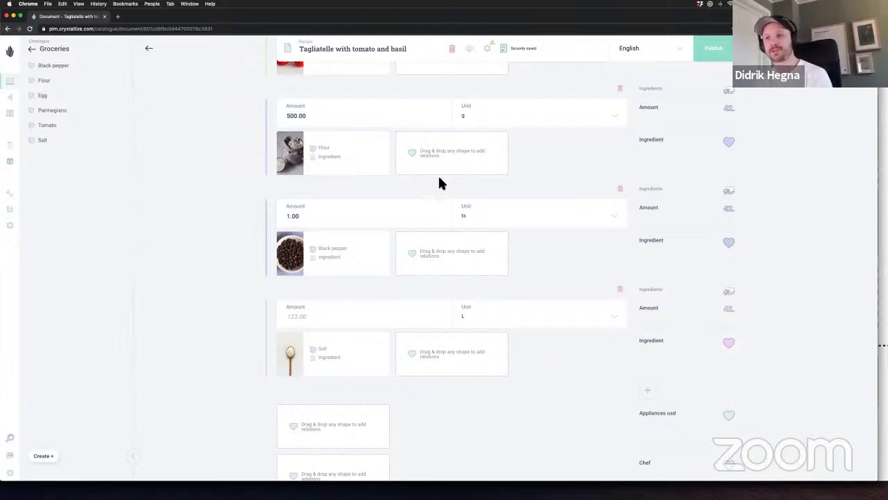
Set the Salt ingredient's amount to 1 with ts as the unit
scroll(445, 182, up, 1)
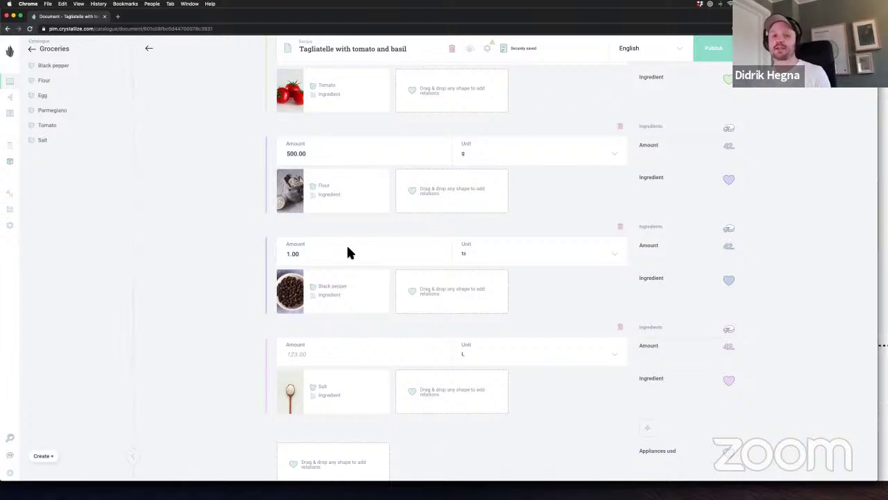
scroll(349, 252, down, 3)
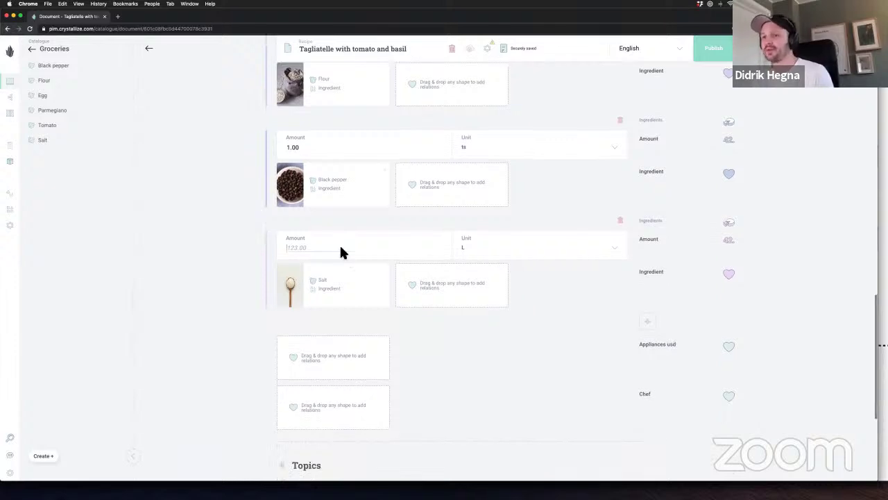
click(478, 247)
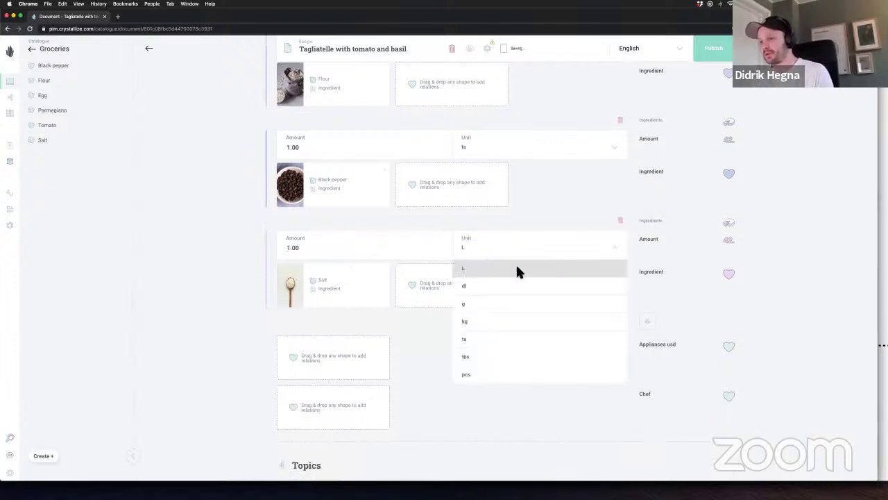
click(513, 339)
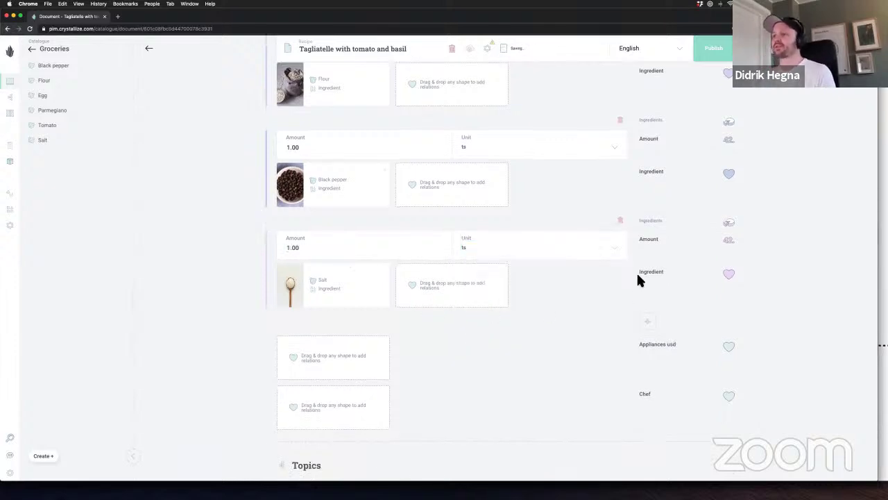
Relate the Pasta maker, Casserole and Pan products from the Appliances folder to the recipe's appliances component
scroll(236, 177, down, 4)
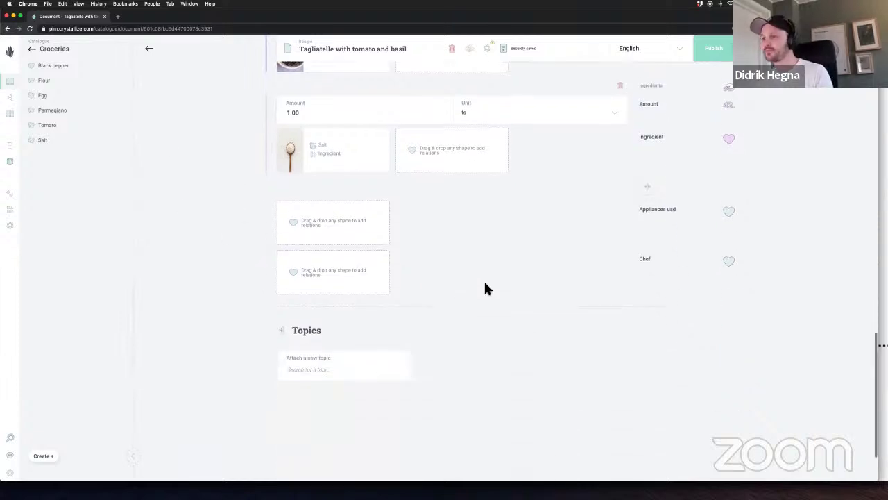
scroll(517, 261, up, 2)
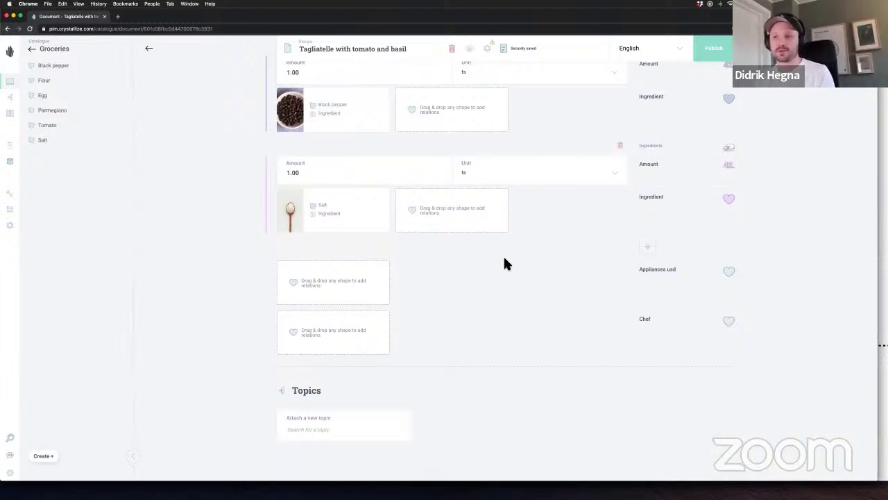
click(32, 50)
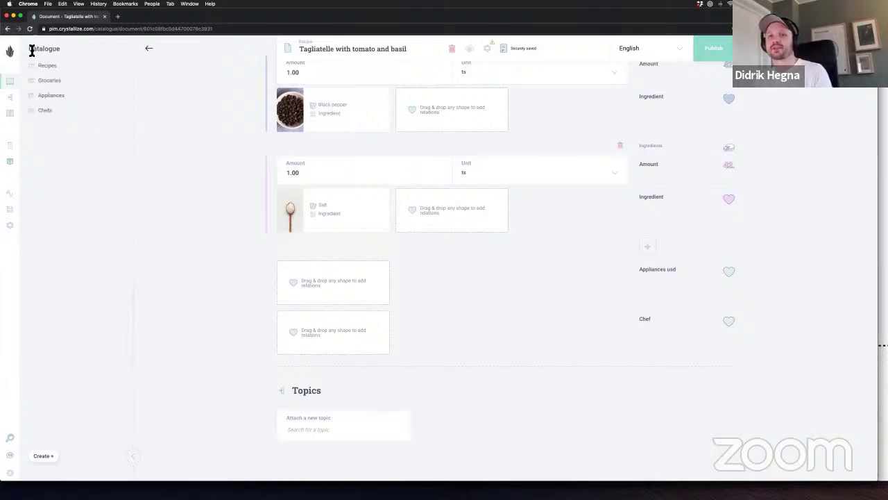
click(81, 94)
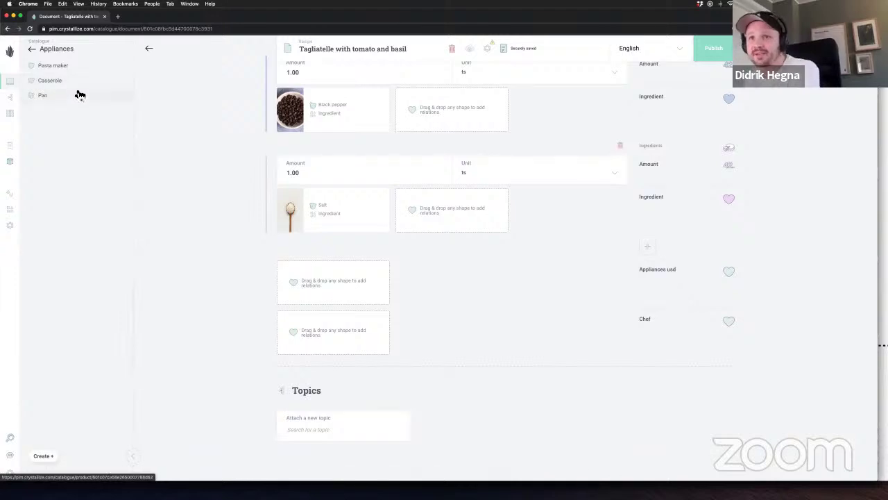
drag(58, 72, 303, 283)
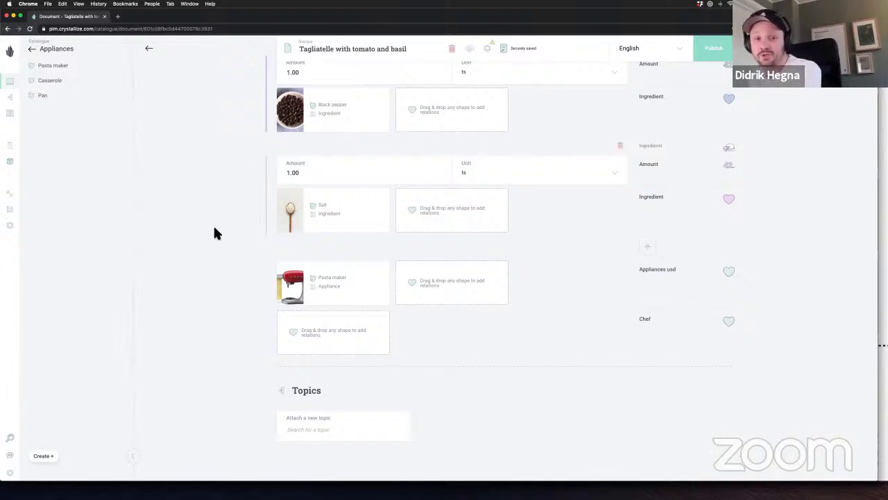
drag(65, 84, 462, 281)
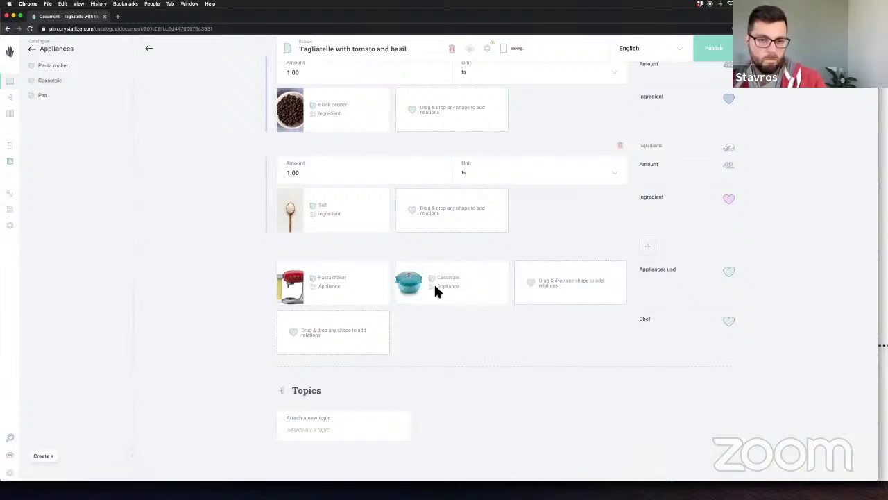
drag(64, 95, 585, 270)
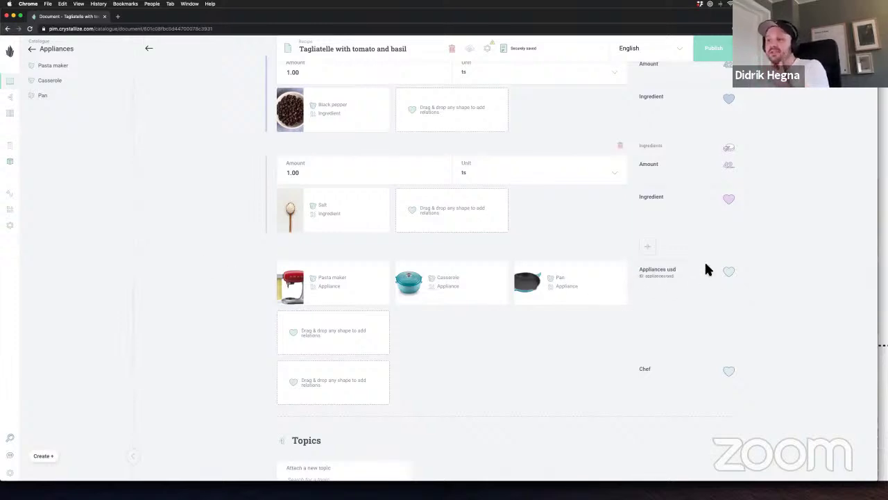
Relate the chef document from the Chefs folder to the recipe's Chef component
scroll(736, 278, down, 2)
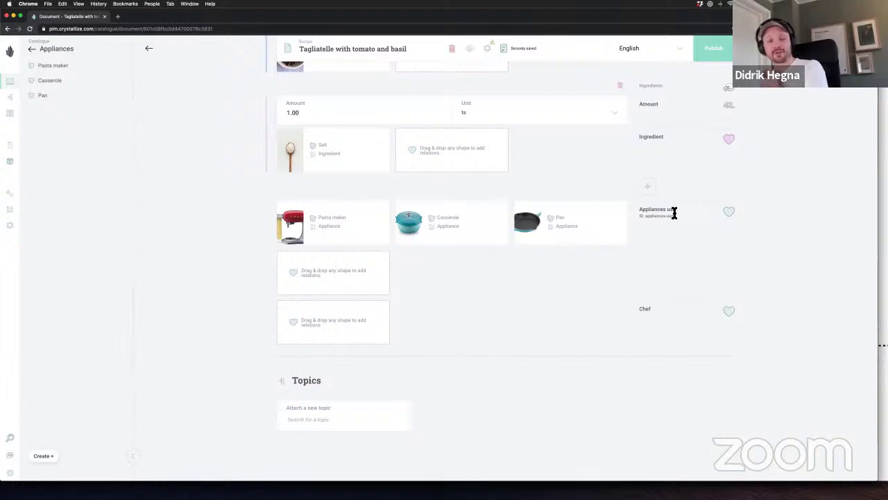
scroll(673, 213, down, 1)
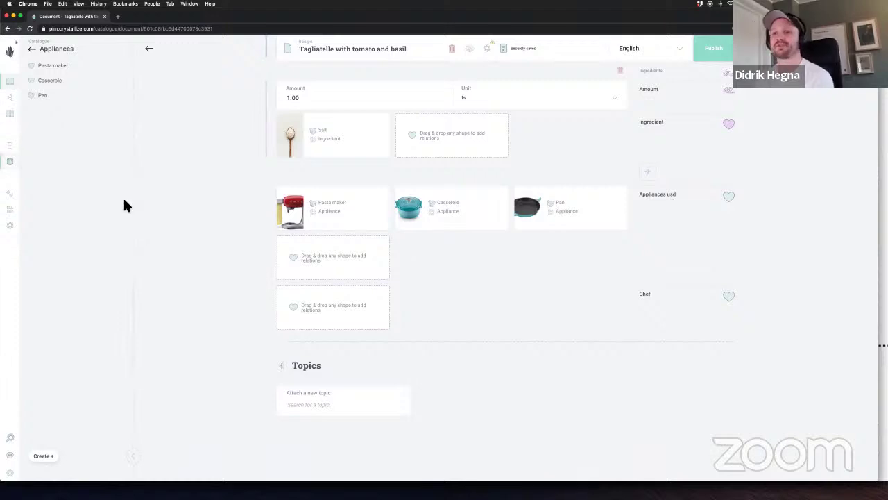
click(31, 53)
click(55, 113)
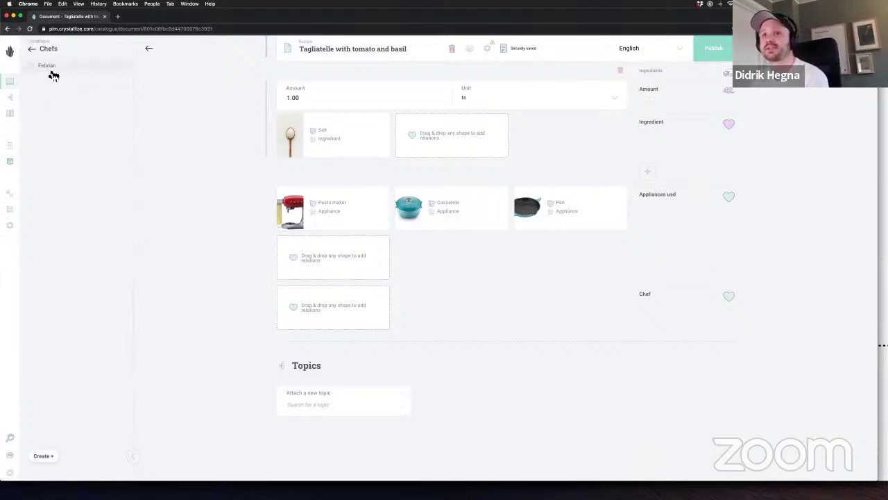
drag(52, 72, 329, 317)
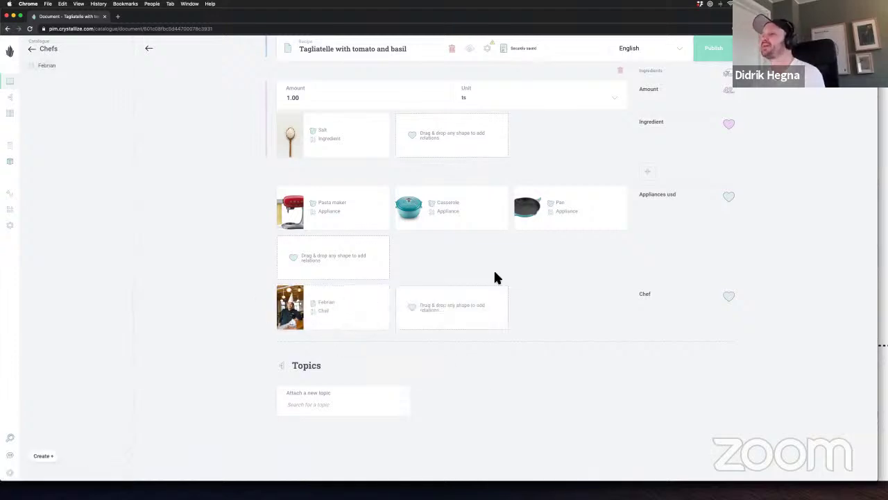
Review the completed ingredients, appliances and chef relations, and publish the recipe document
scroll(498, 278, up, 6)
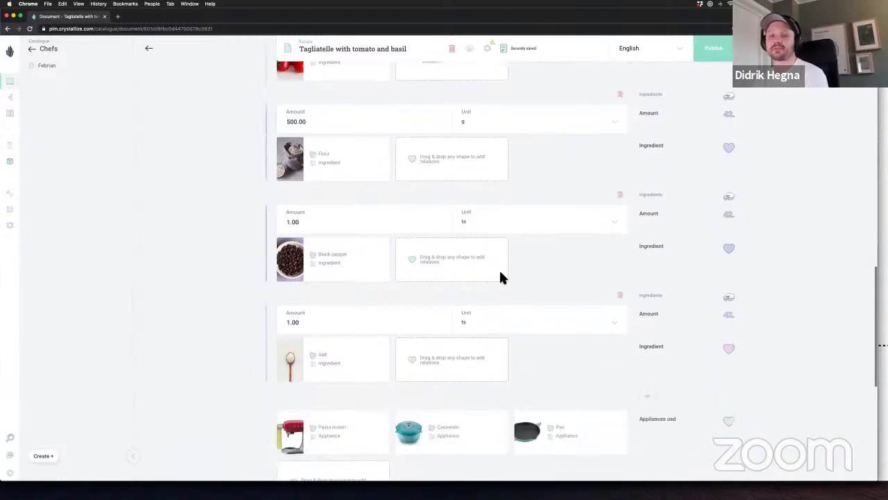
scroll(501, 276, down, 5)
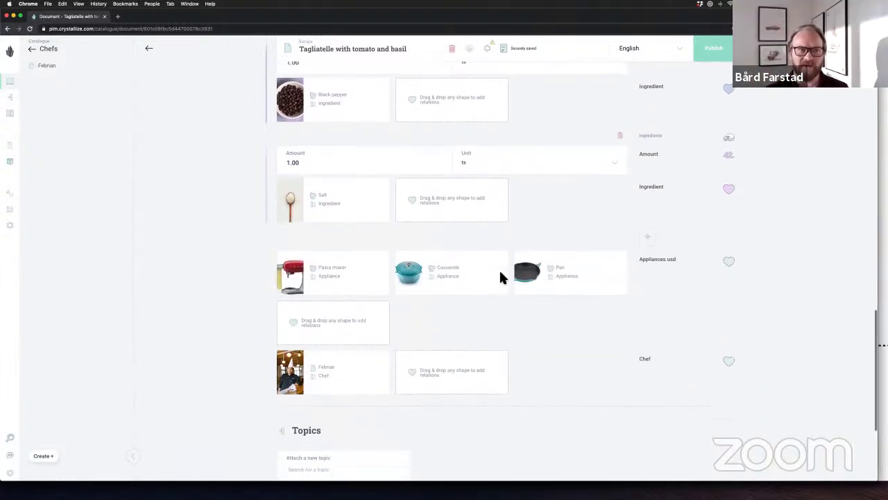
scroll(503, 278, down, 1)
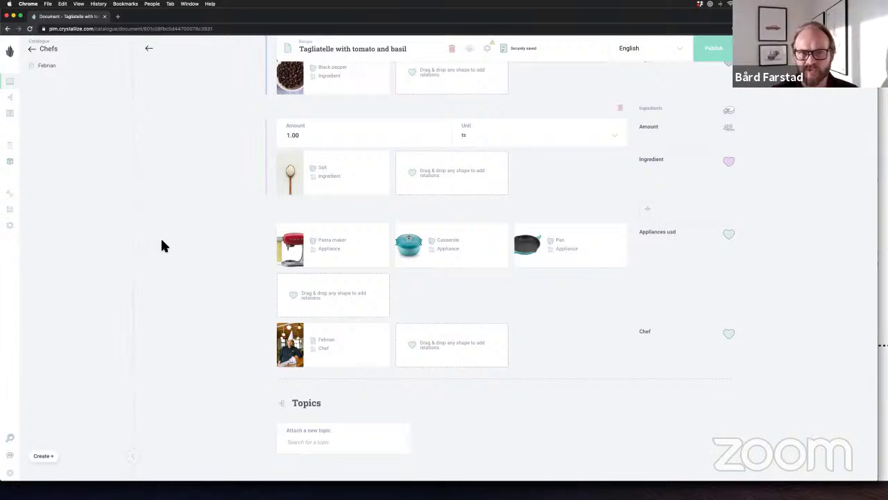
click(709, 56)
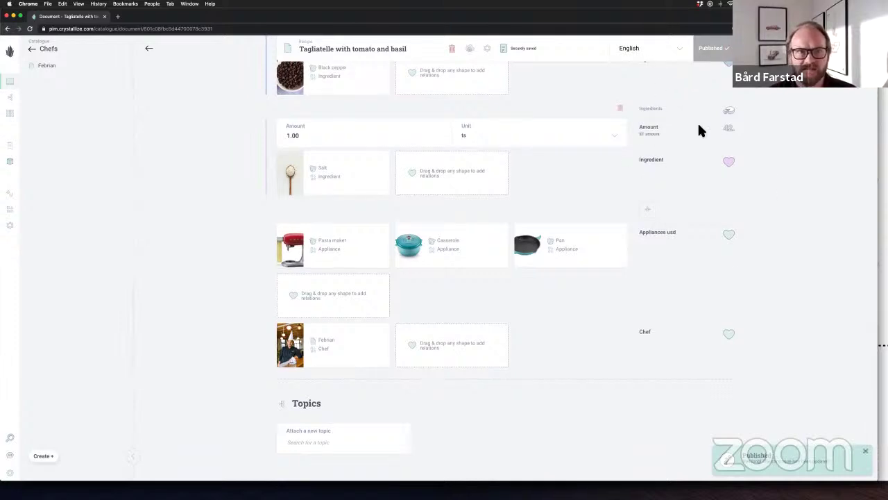
Open the recipe's GraphQL query view and prettify the catalogue query
click(488, 51)
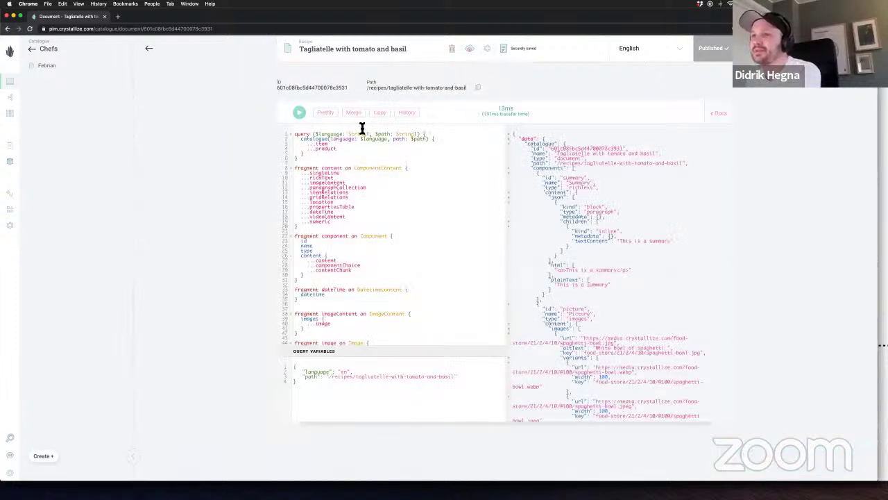
click(325, 112)
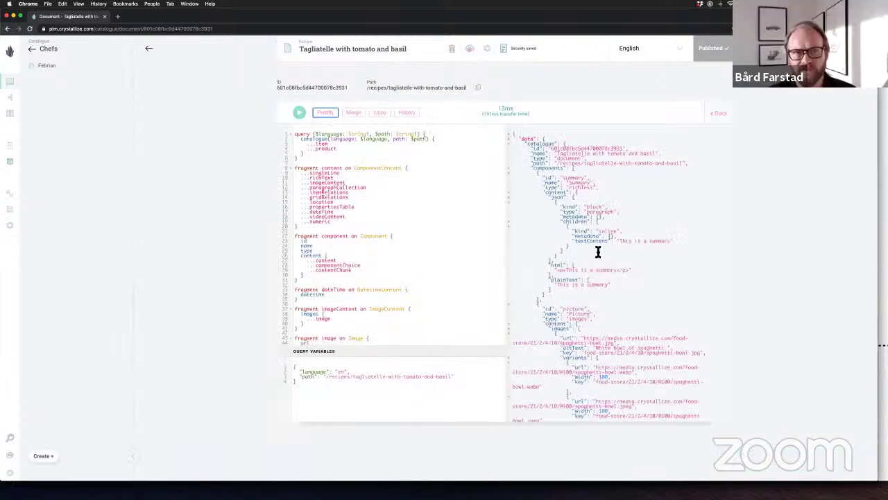
scroll(601, 251, down, 3)
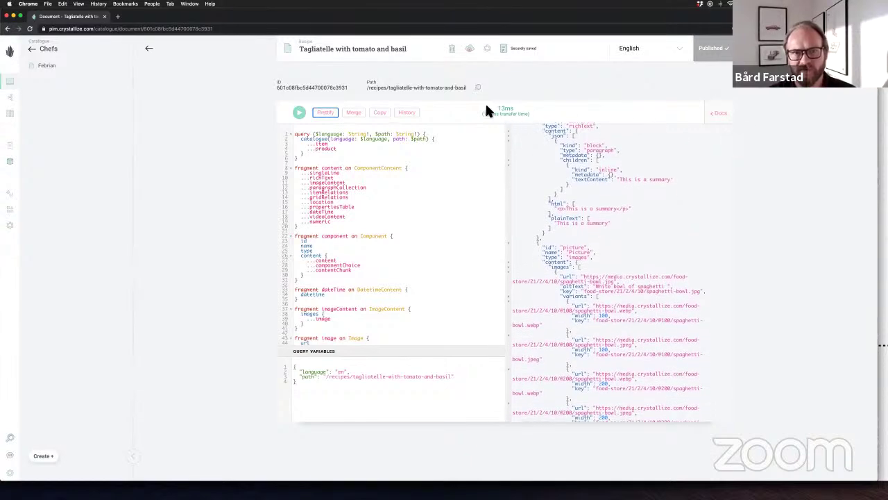
Examine the recipe's path and the query response for its directions, image alt texts and image variants
drag(367, 89, 467, 88)
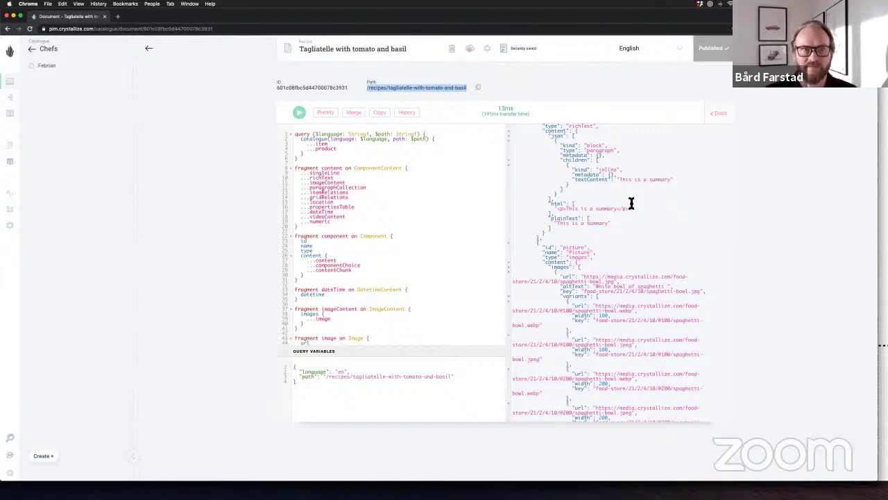
scroll(631, 204, down, 10)
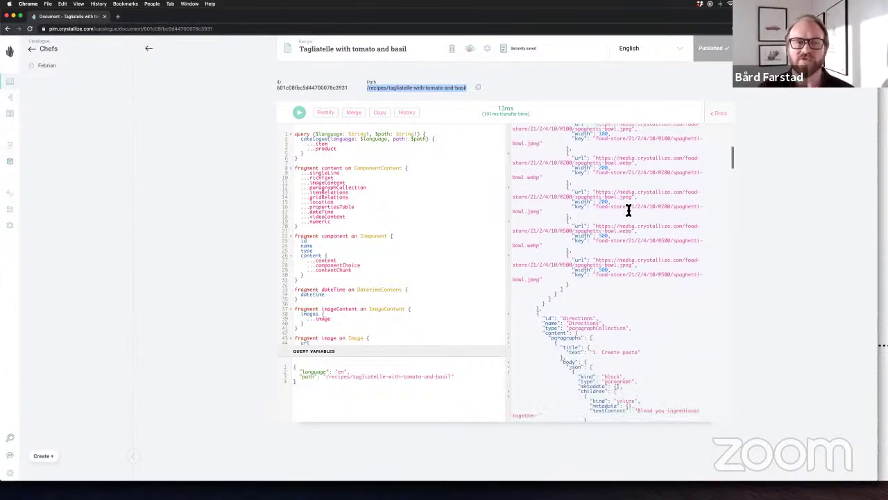
scroll(629, 210, down, 13)
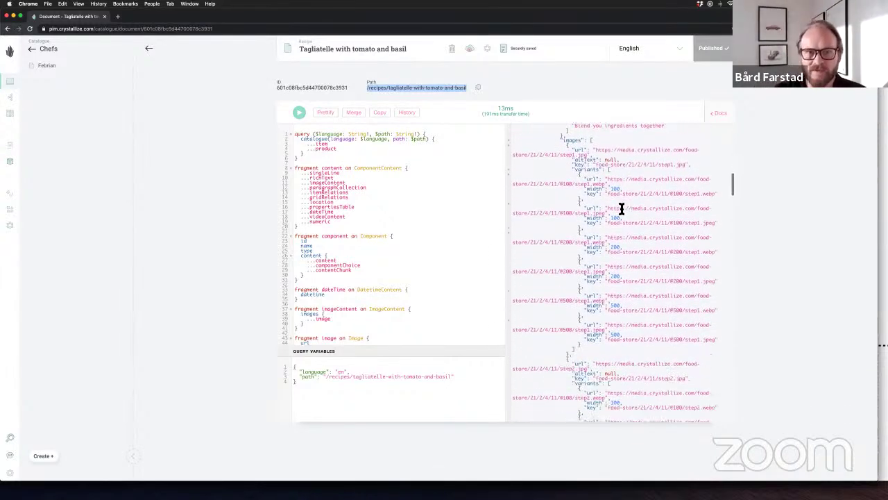
scroll(622, 209, down, 14)
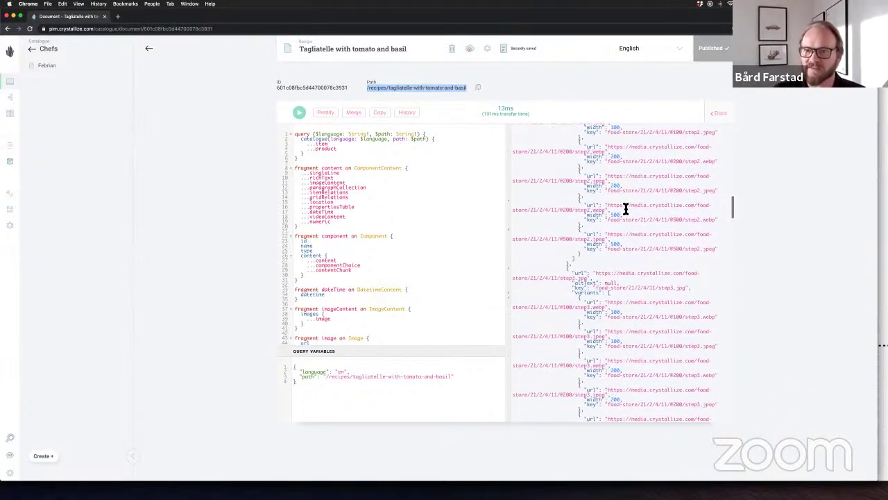
scroll(628, 208, down, 16)
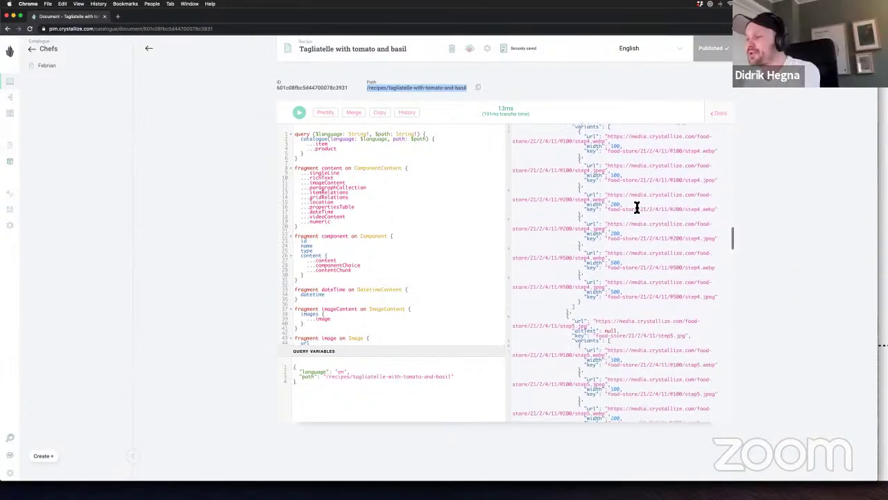
scroll(638, 207, down, 7)
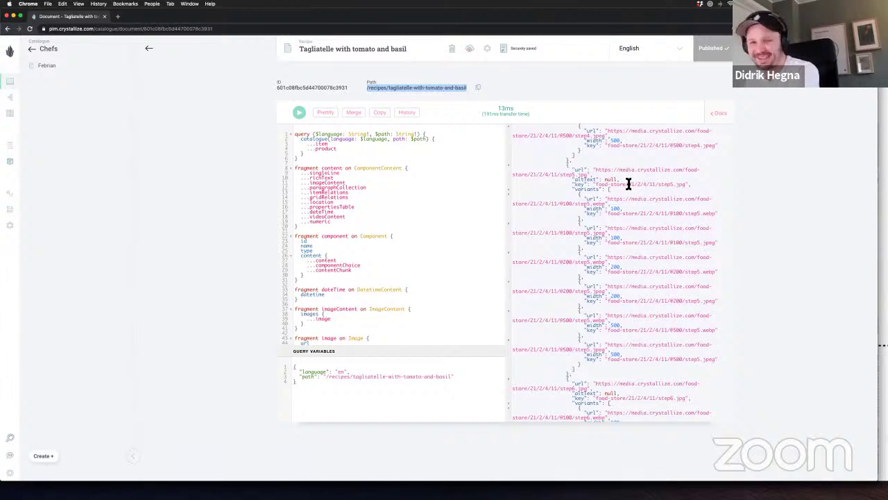
scroll(628, 184, down, 9)
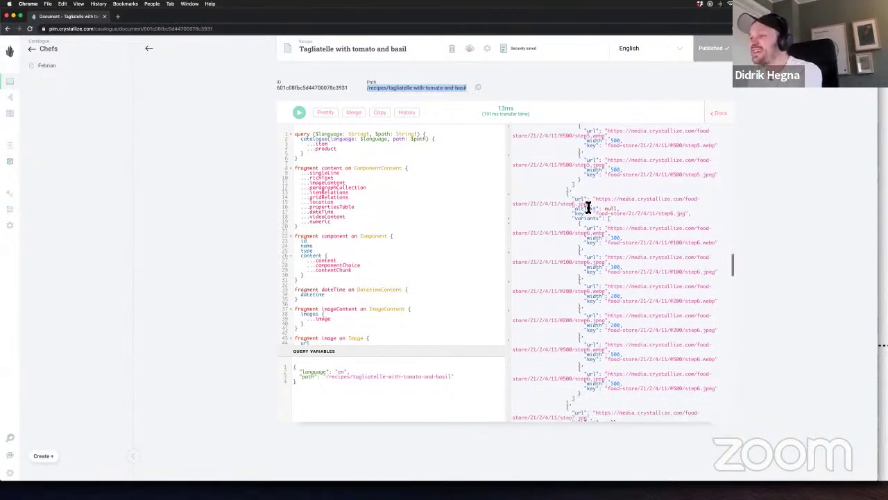
double_click(583, 208)
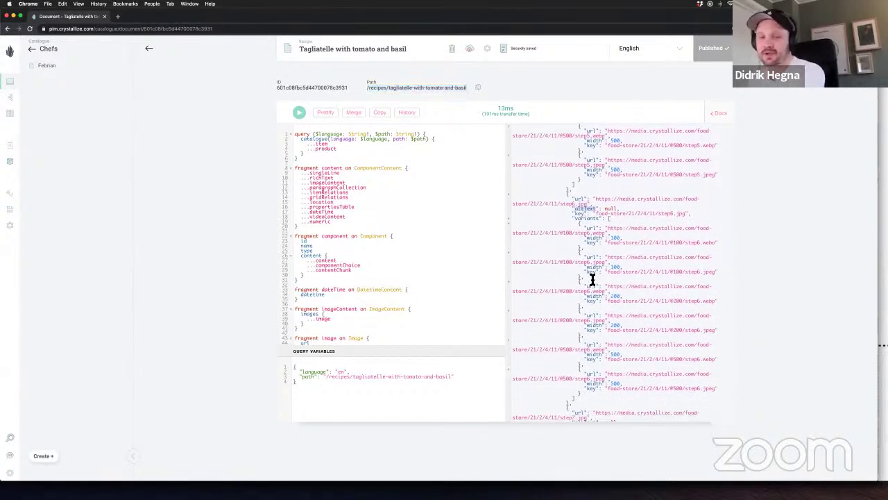
scroll(601, 230, down, 1)
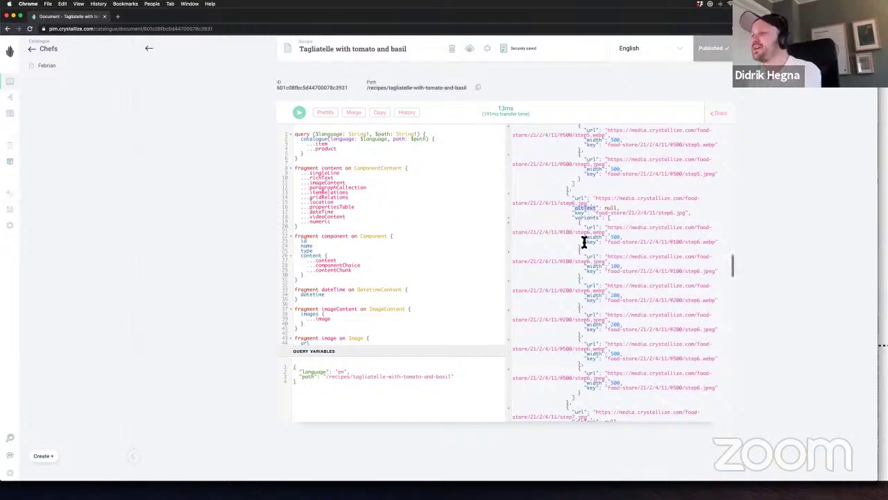
drag(561, 217, 690, 280)
scroll(684, 276, down, 15)
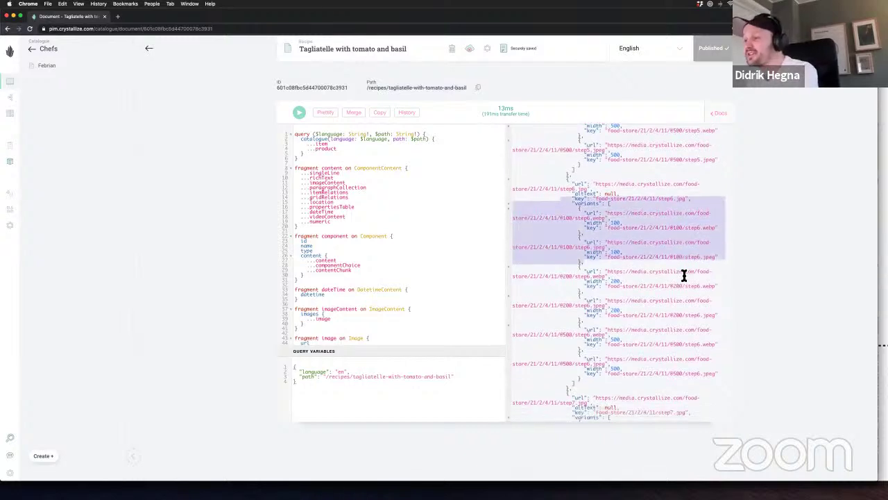
scroll(389, 234, down, 3)
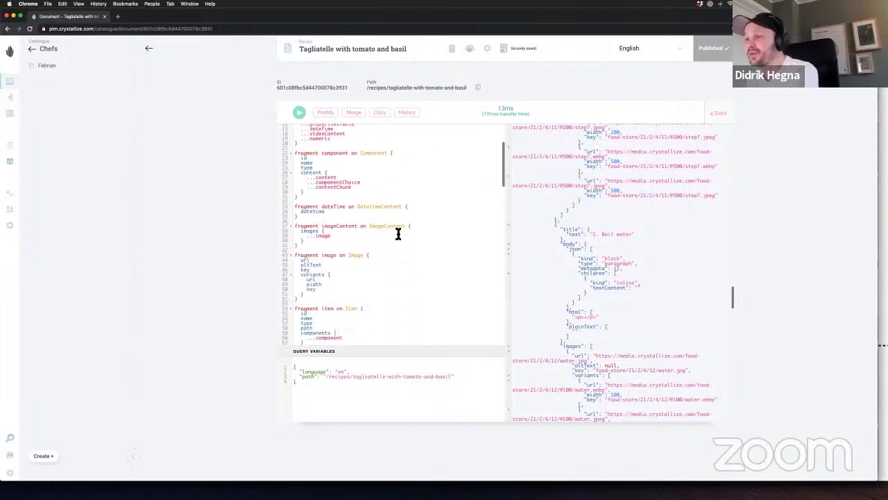
Look over the query's fragments and merge them into one expanded catalogue query
scroll(551, 238, down, 3)
scroll(354, 228, up, 5)
click(354, 112)
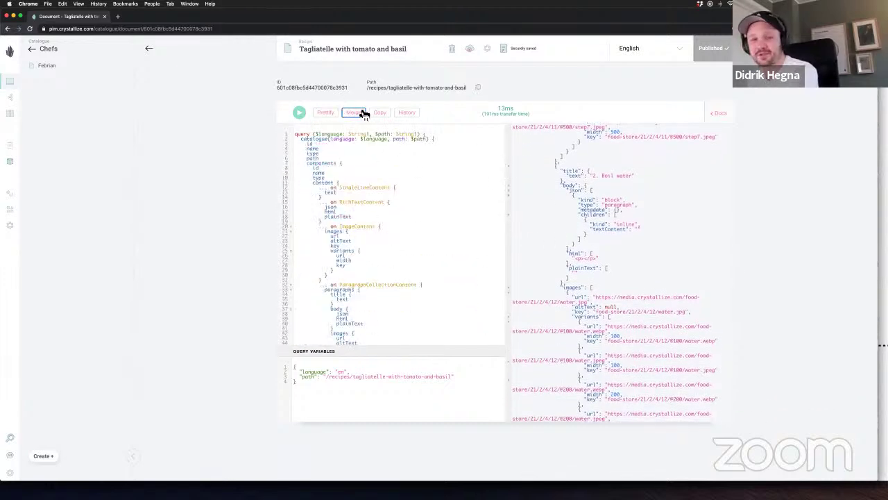
click(406, 141)
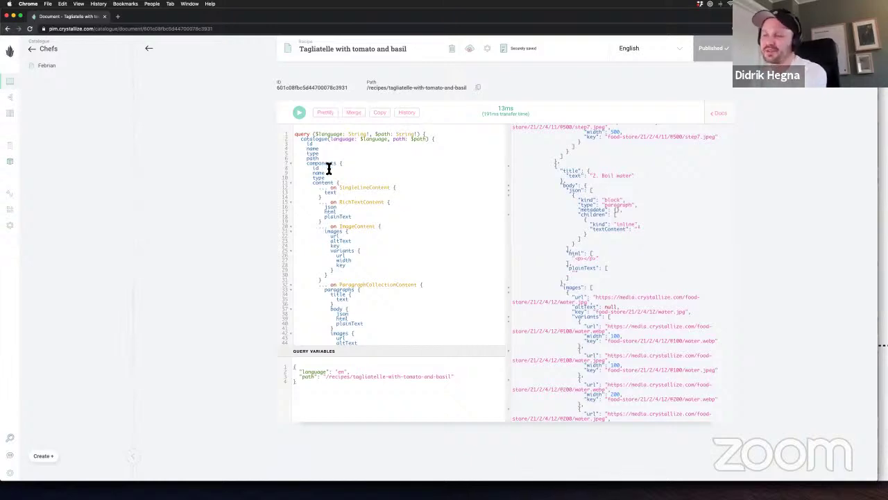
Examine the merged catalogue query and its response for the Boil water image variants, prep time and ingredient chunks
scroll(316, 144, down, 8)
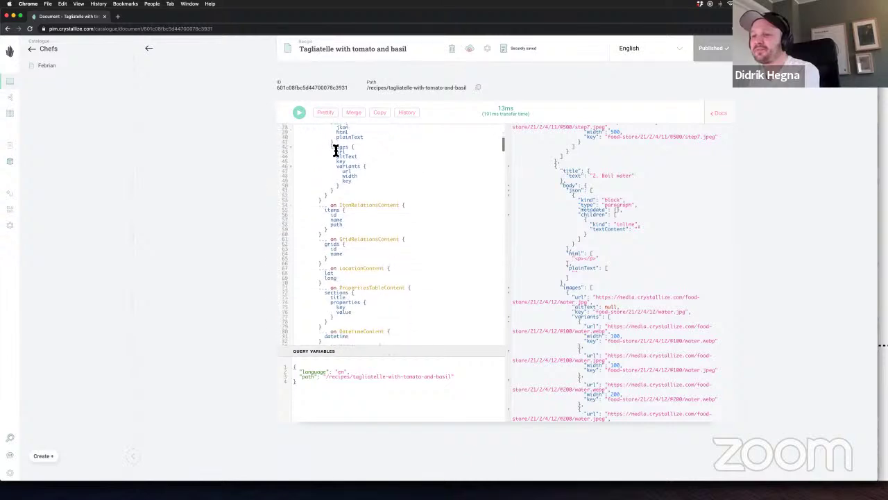
scroll(336, 150, down, 20)
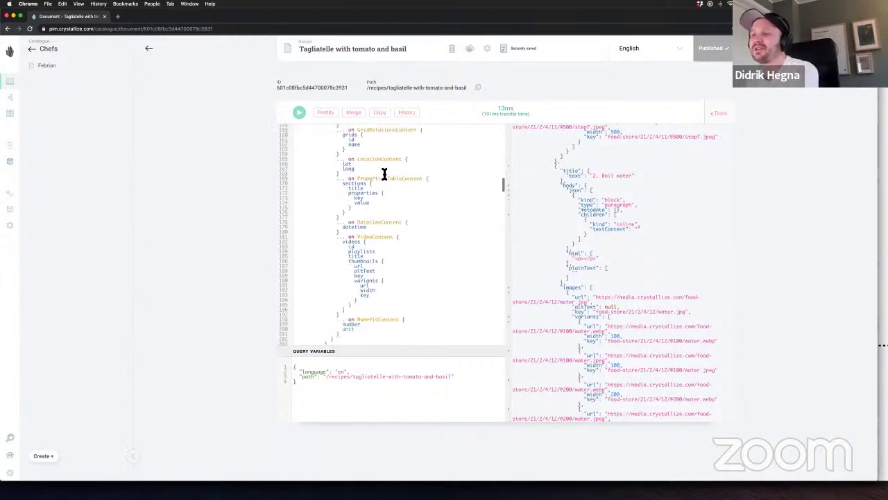
scroll(383, 173, down, 20)
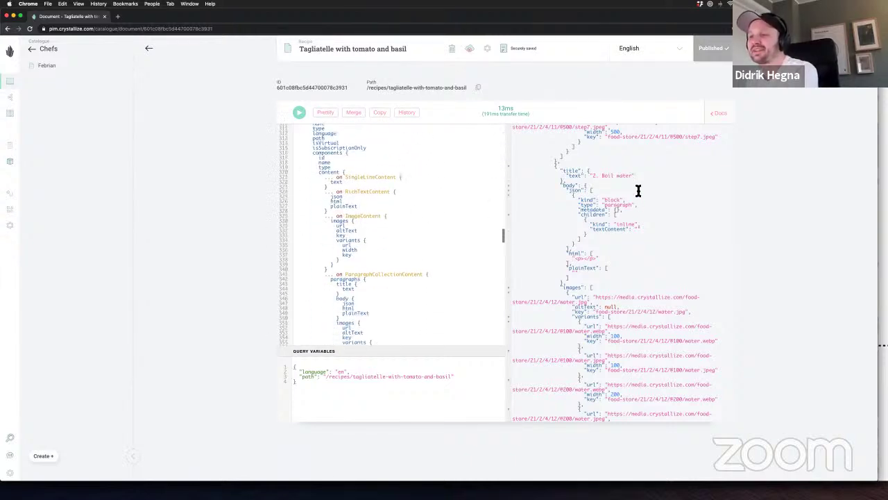
scroll(638, 188, down, 1)
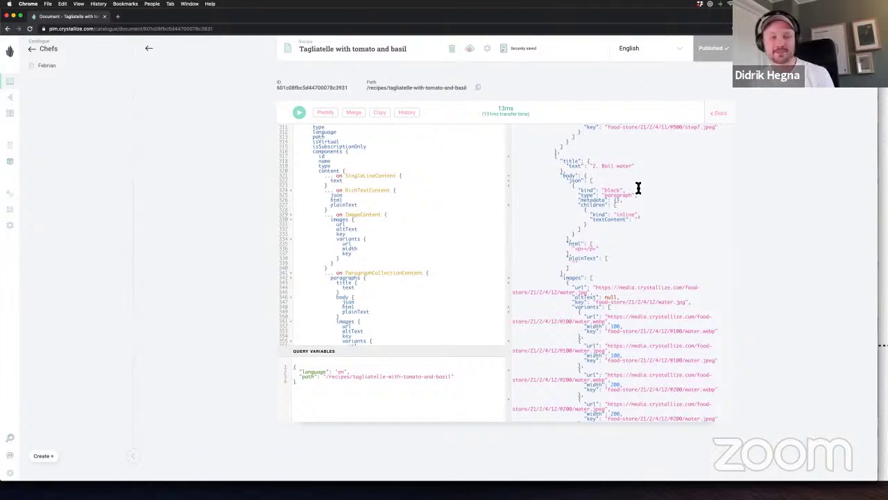
scroll(637, 183, down, 6)
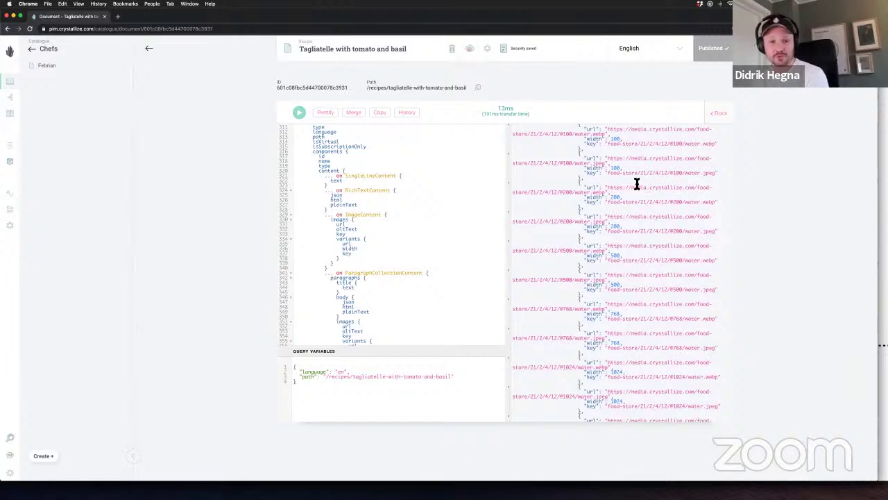
scroll(638, 184, down, 20)
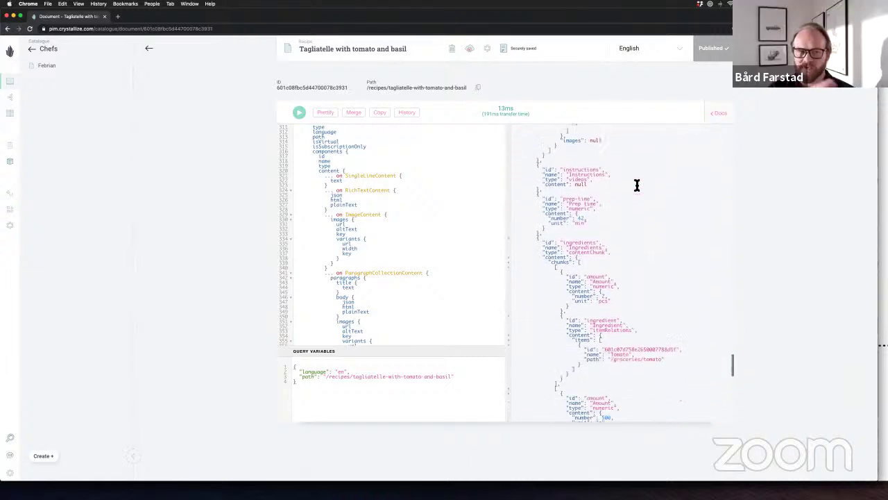
scroll(637, 184, down, 1)
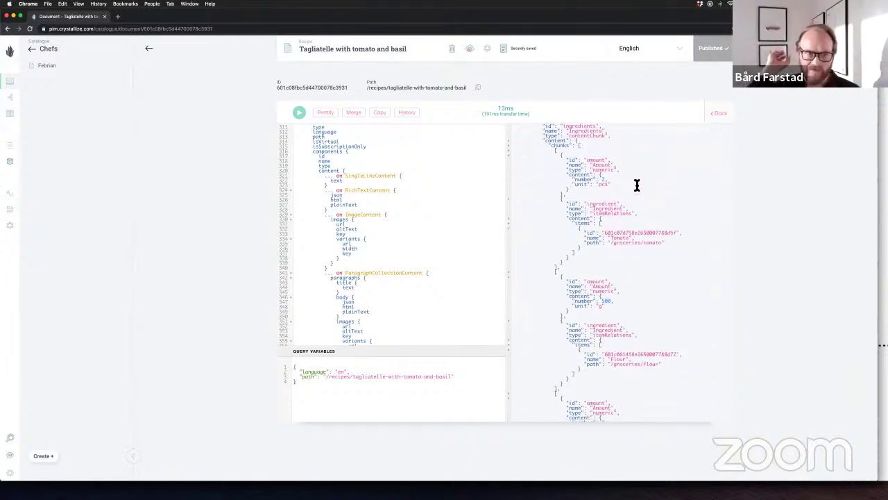
scroll(637, 184, down, 4)
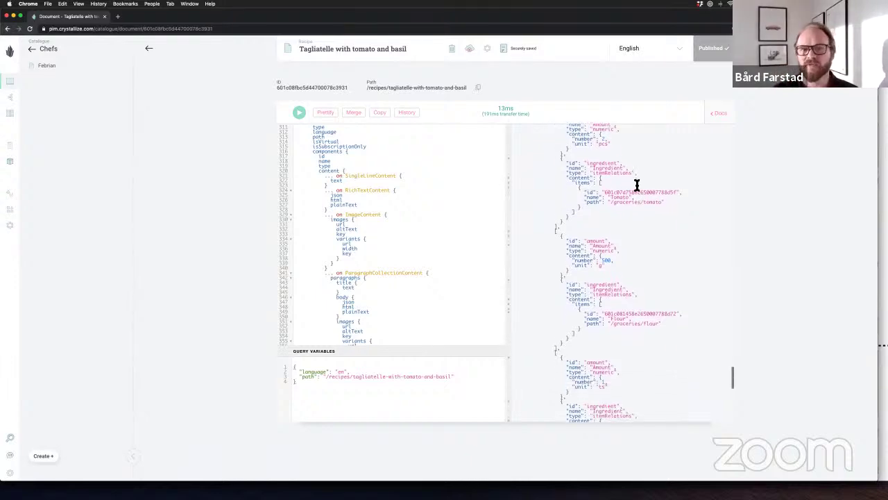
Run the merged query again and examine the response's remaining ingredients, appliances and chef relations
click(302, 115)
click(301, 115)
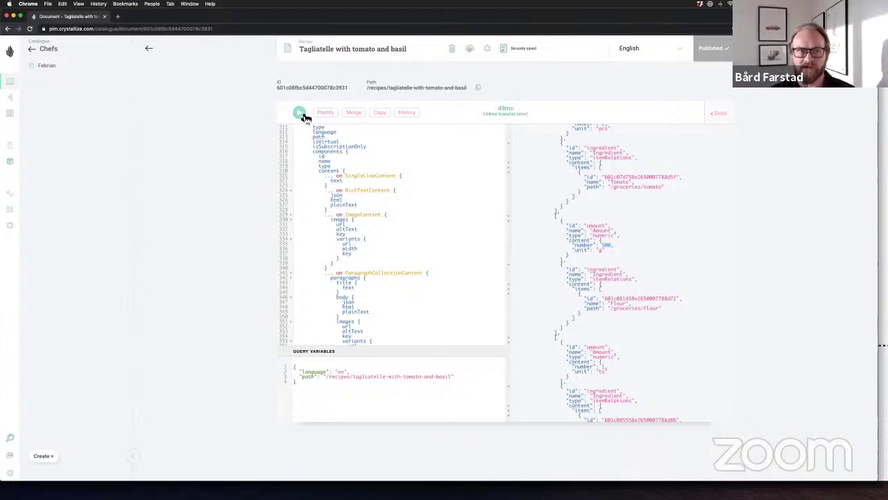
scroll(595, 182, down, 10)
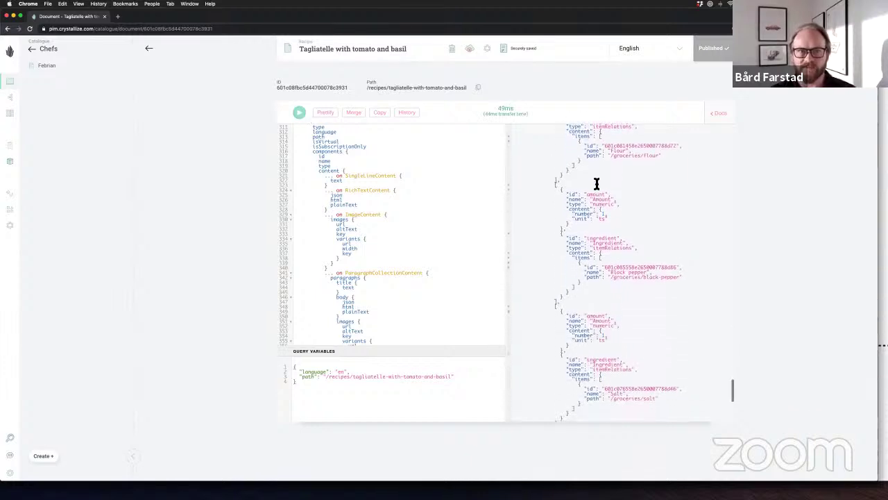
scroll(593, 186, down, 8)
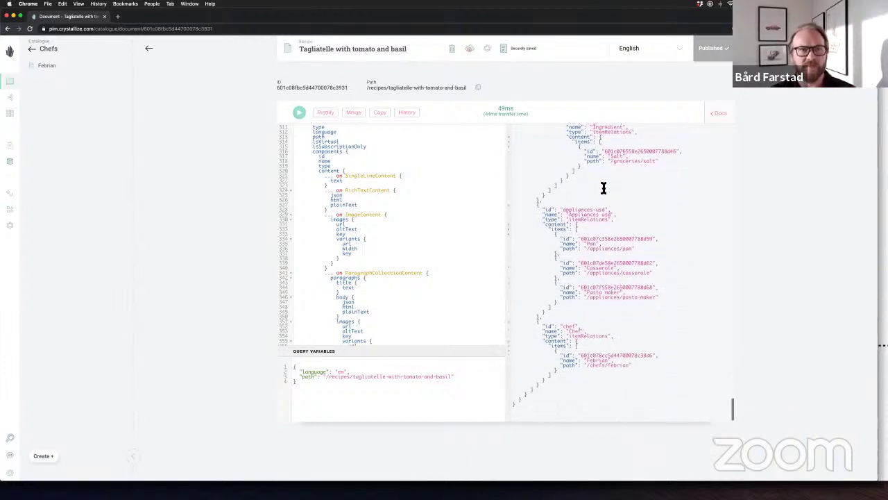
scroll(644, 222, down, 2)
scroll(644, 222, down, 1)
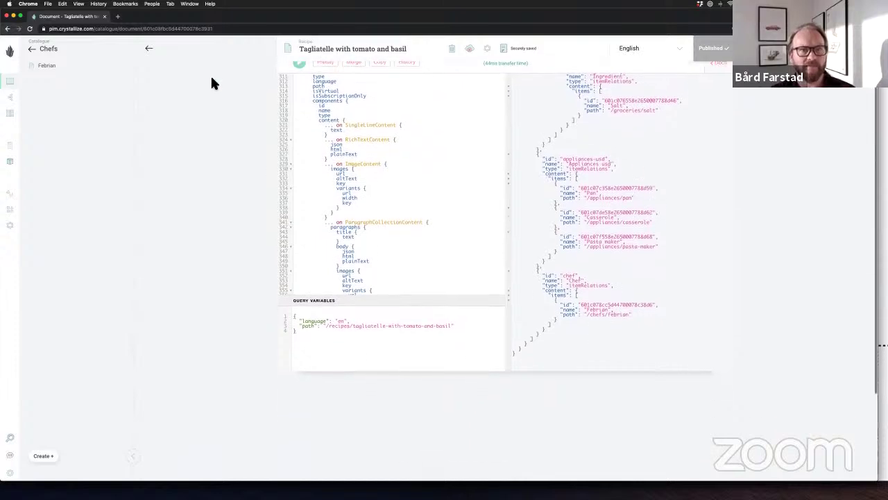
scroll(211, 70, up, 4)
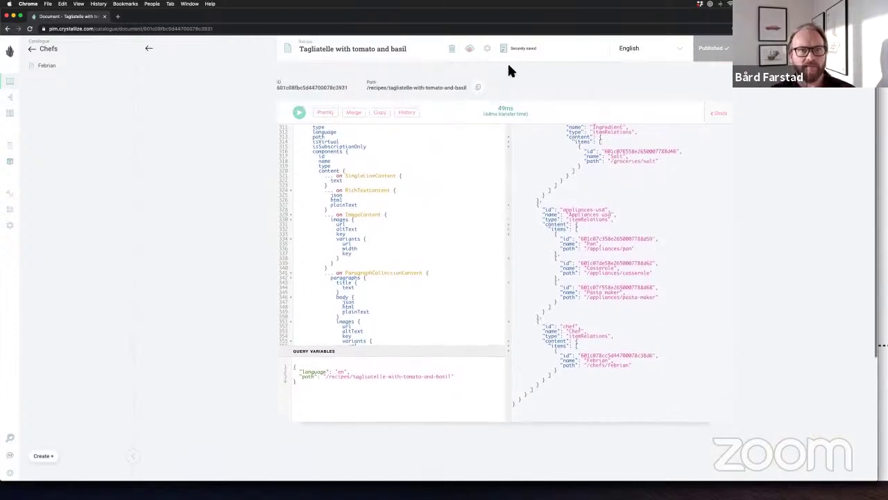
Return to the recipe's content view, open the Pasta maker product in the Appliances folder, and review its dimensions and electric features
click(487, 48)
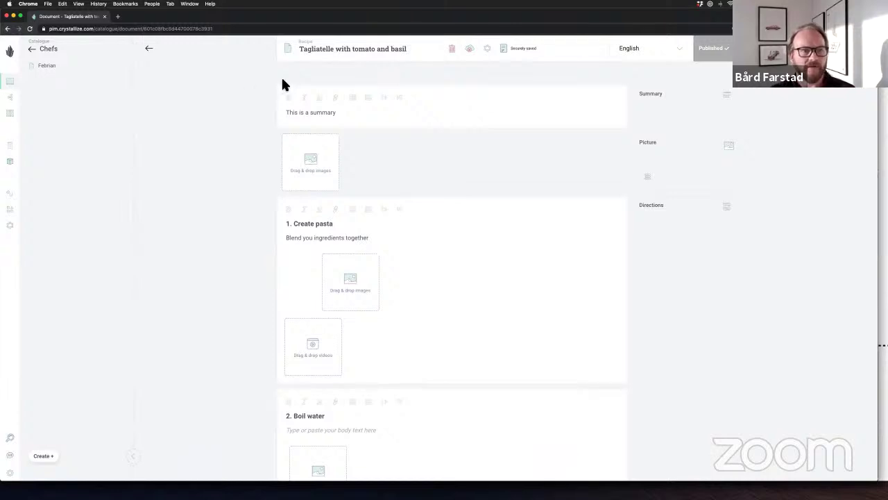
click(32, 49)
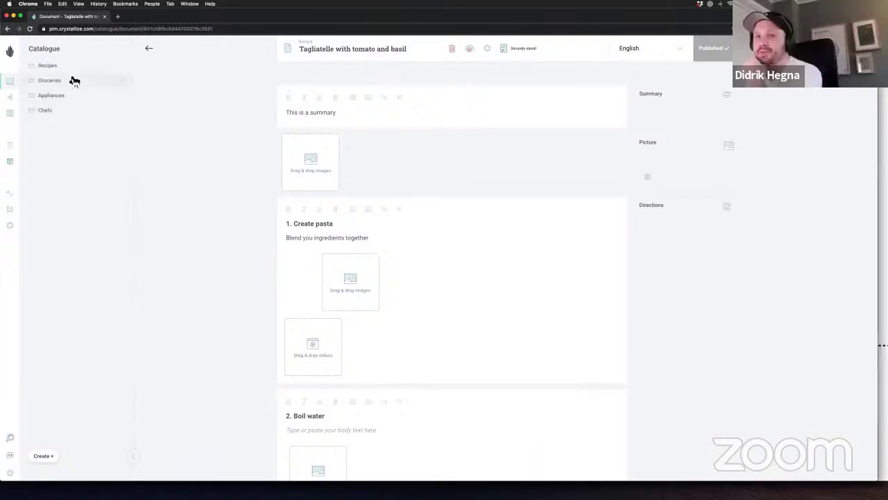
click(74, 102)
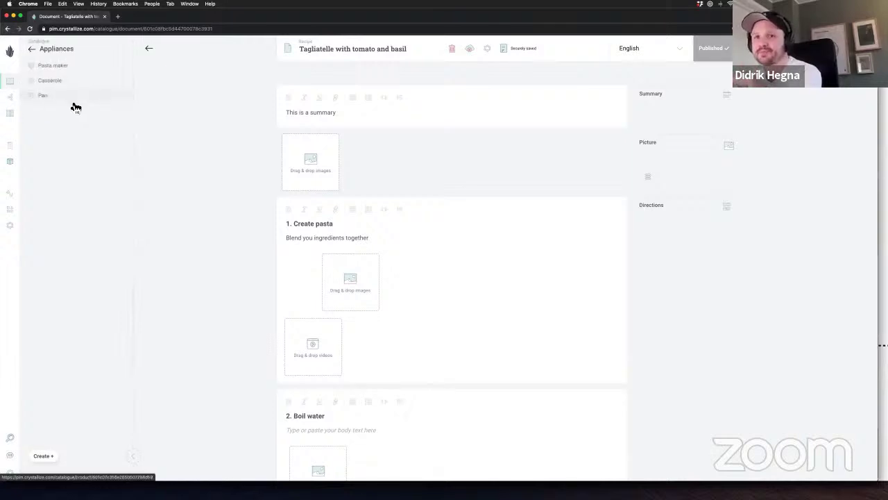
click(54, 458)
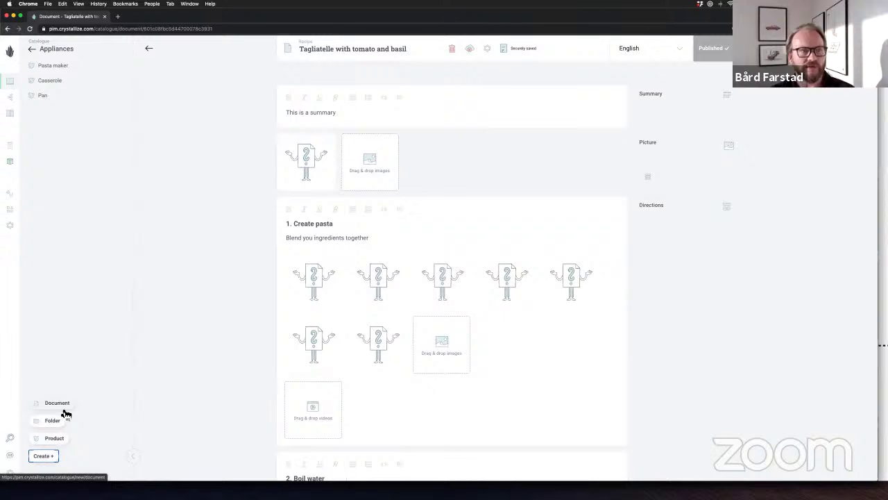
click(68, 70)
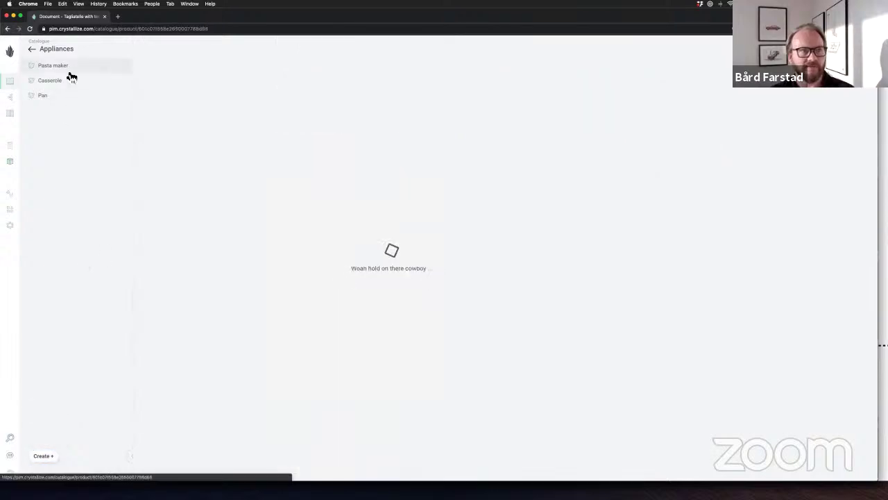
scroll(766, 216, down, 5)
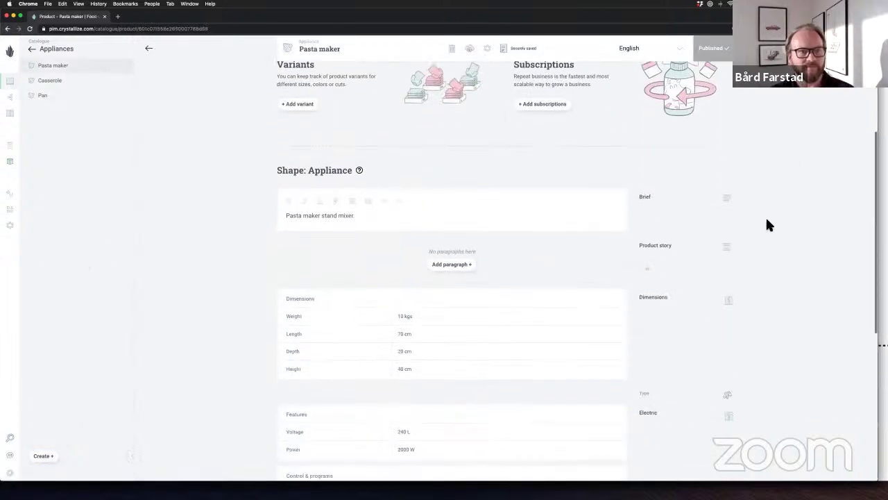
scroll(773, 261, down, 3)
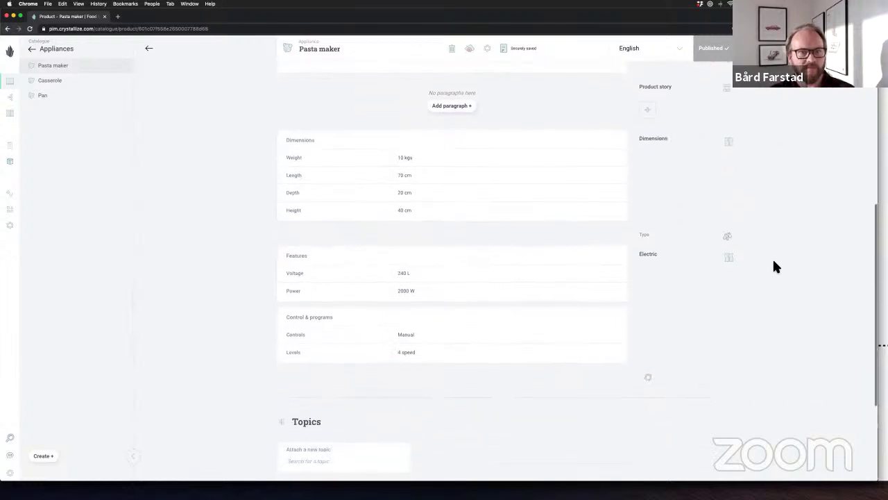
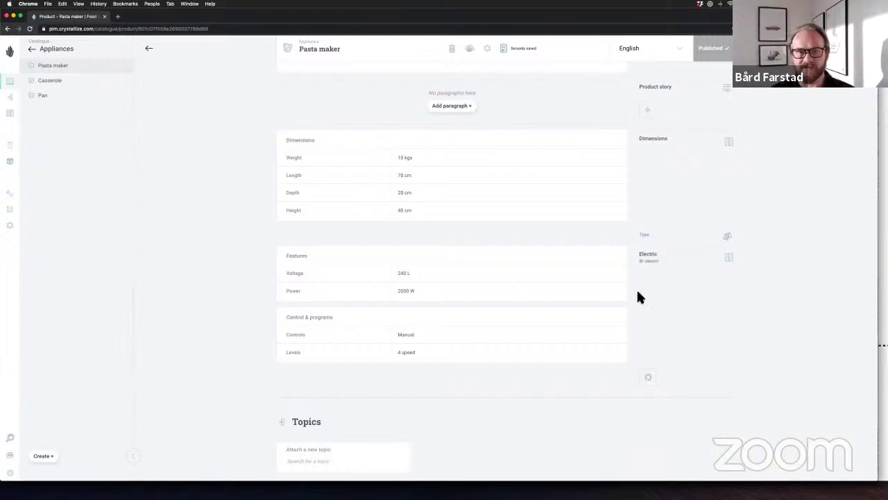
Reset the Pasta maker's Type choice, select Electric again, and look over the product's Appliance shape components
click(648, 379)
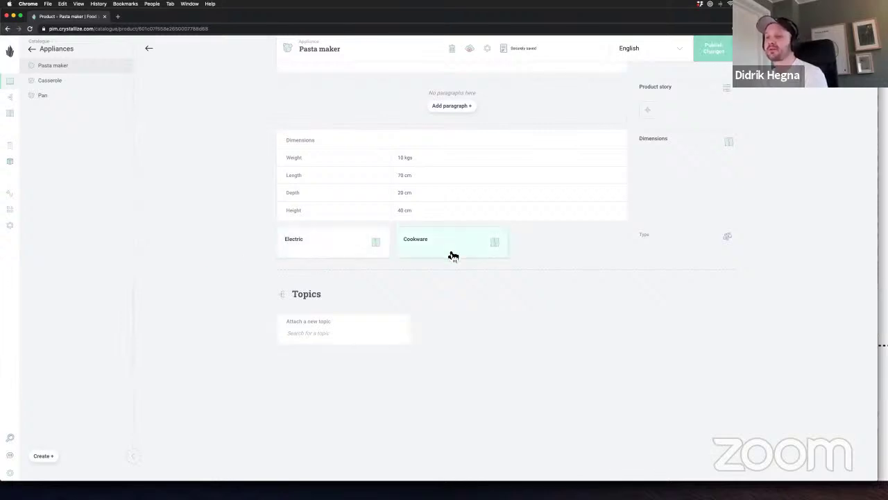
click(333, 251)
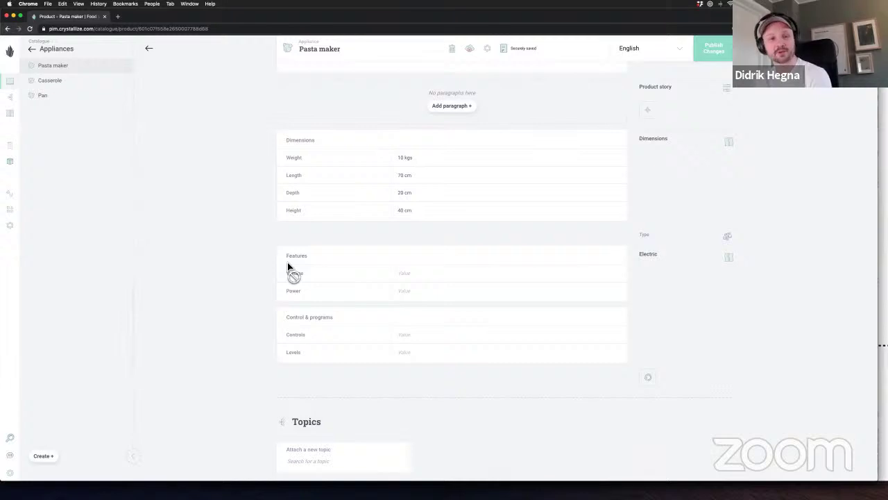
click(654, 376)
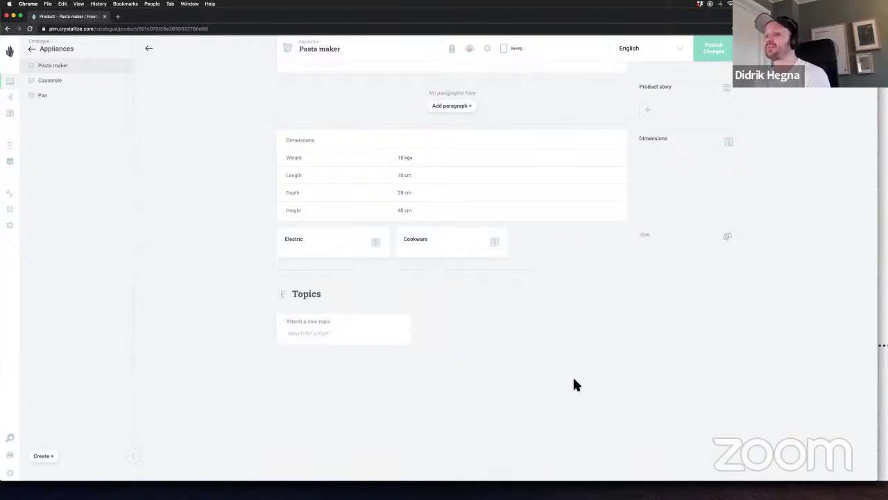
click(436, 258)
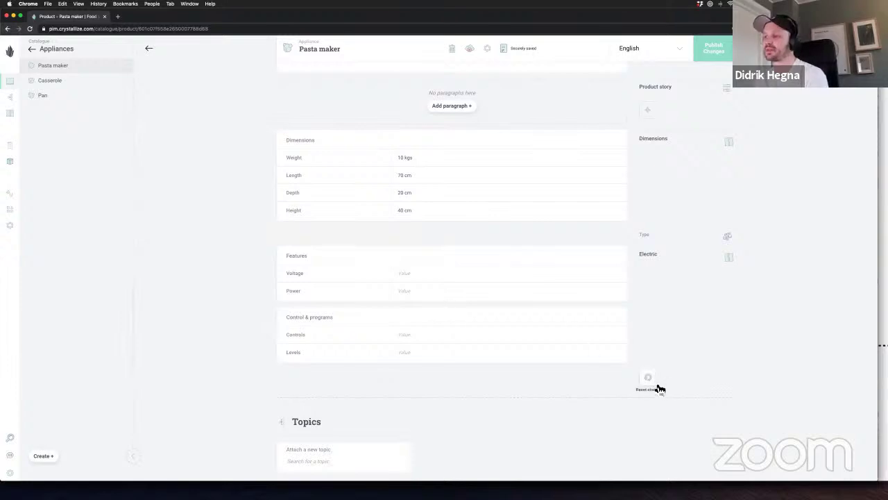
click(650, 378)
click(440, 262)
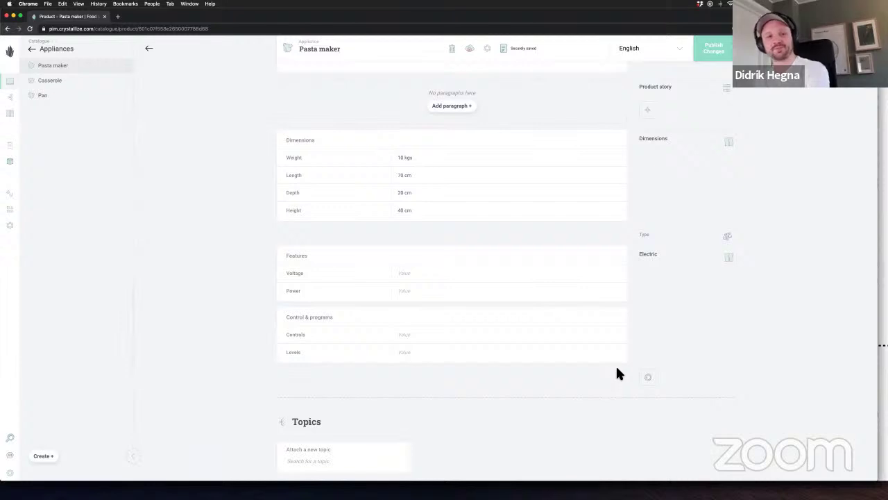
scroll(719, 303, up, 1)
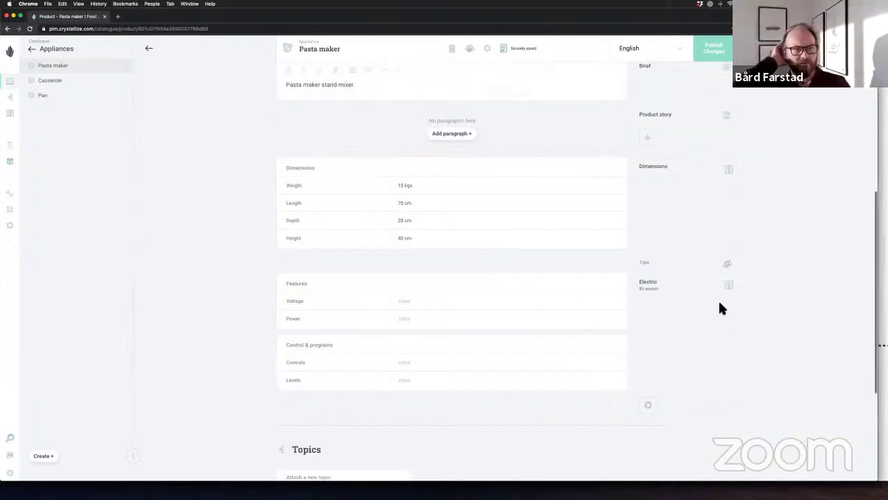
scroll(719, 305, up, 1)
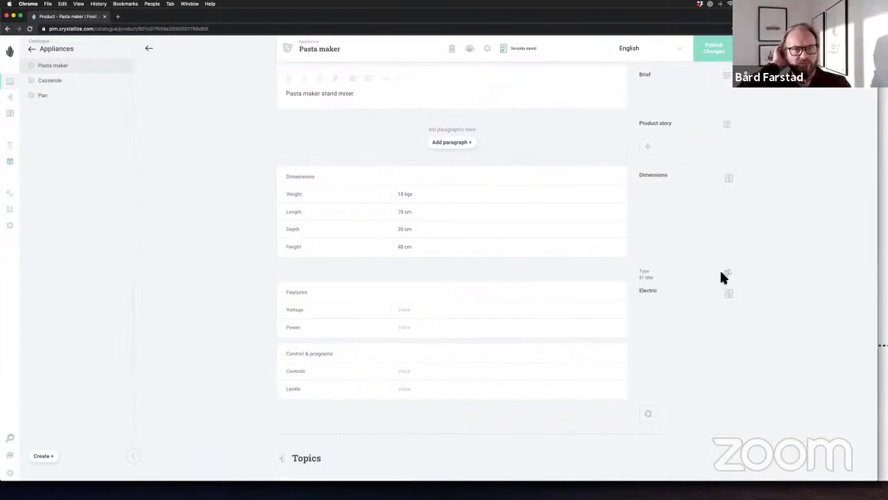
scroll(598, 209, up, 5)
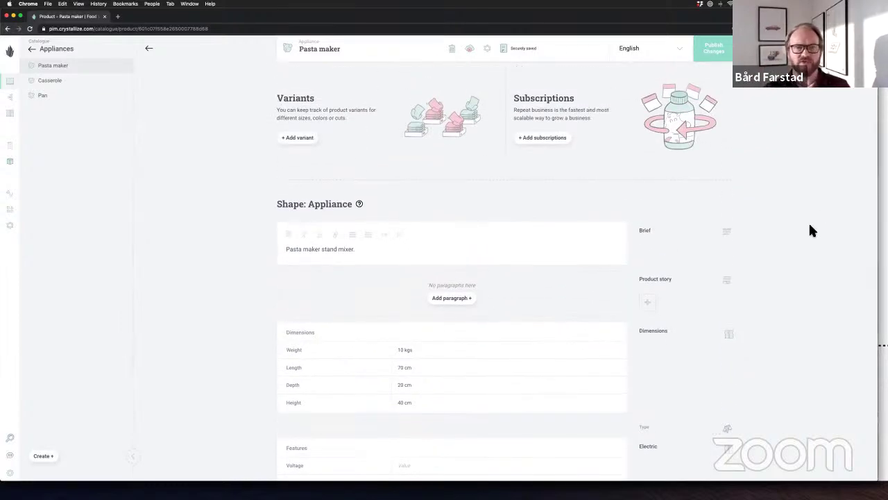
scroll(812, 231, down, 5)
scroll(810, 231, up, 1)
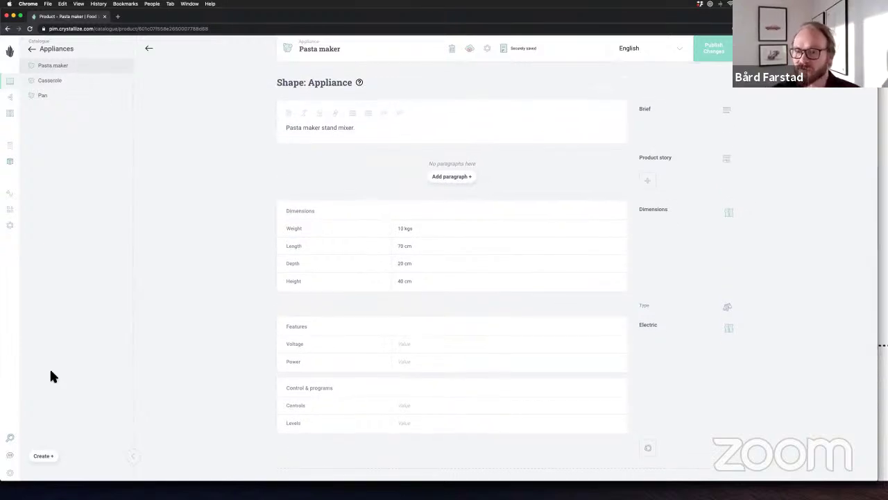
click(43, 455)
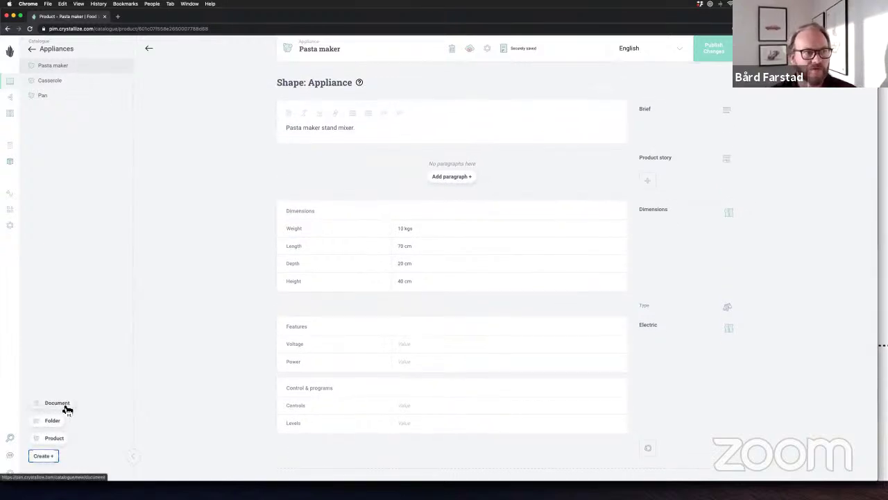
click(57, 404)
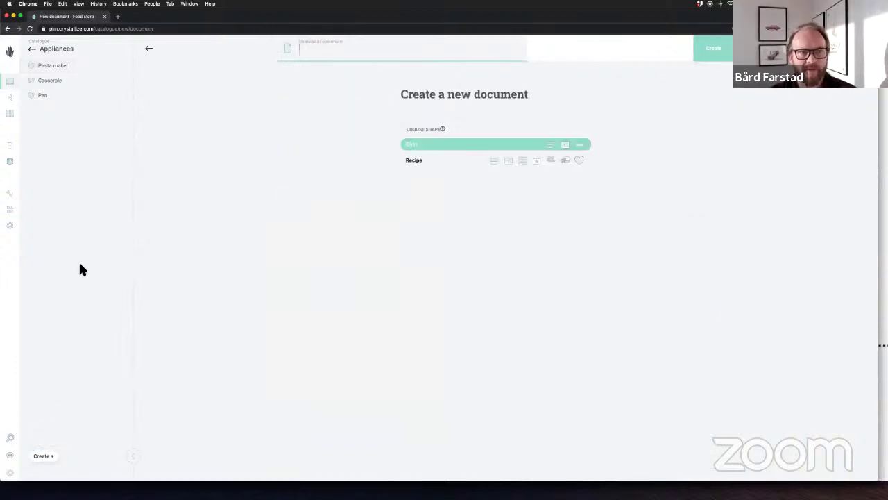
click(141, 51)
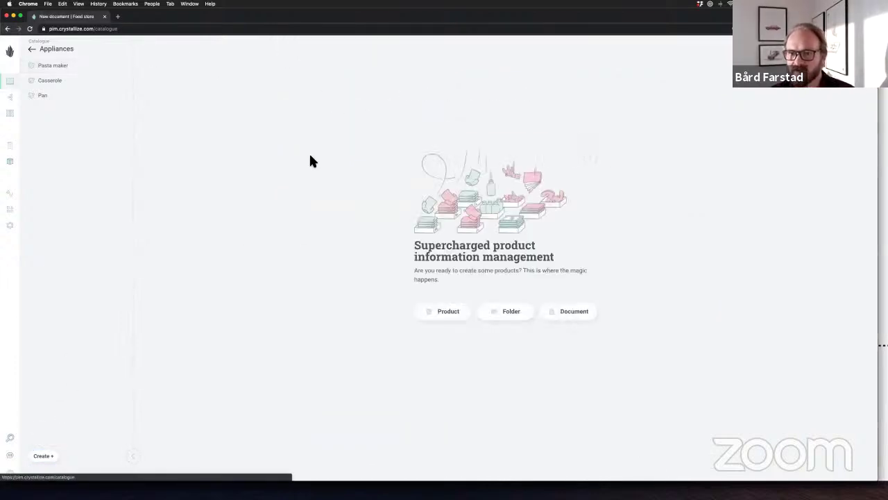
Create a new product named "Pasta maker v2" with the Appliance shape in the Appliances folder
click(43, 456)
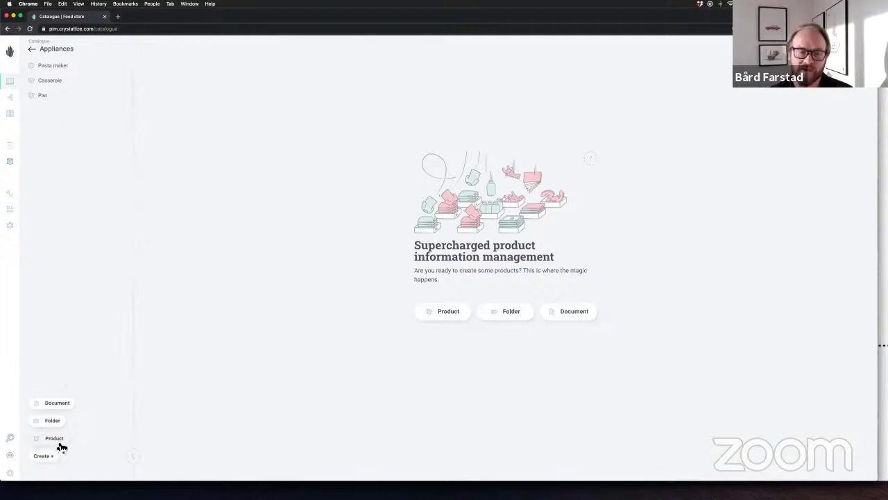
click(56, 438)
click(475, 167)
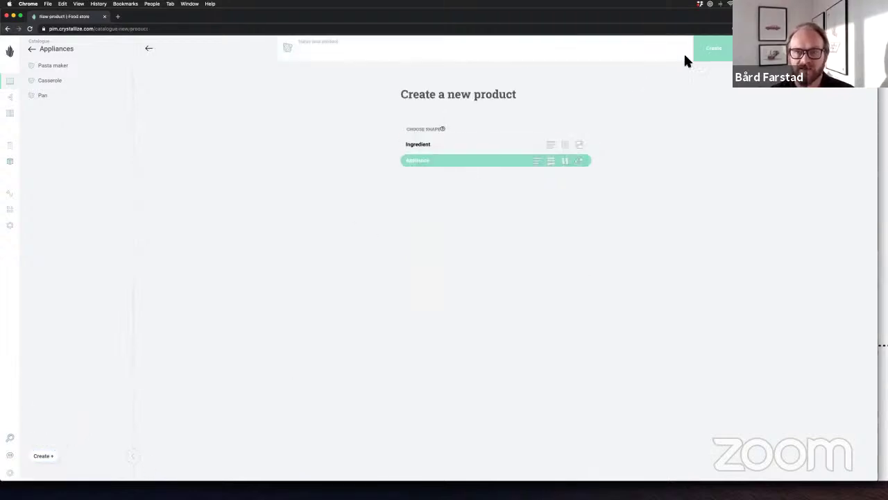
click(395, 60)
text(Pasta)
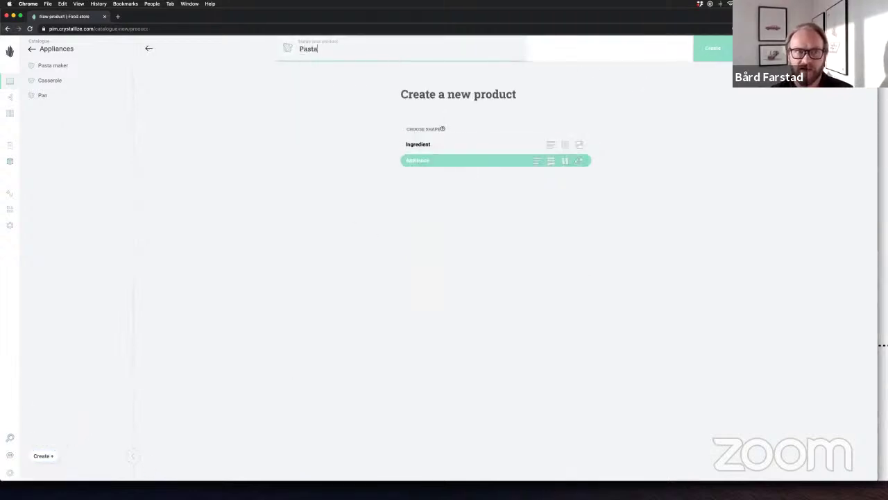
text( mkaer)
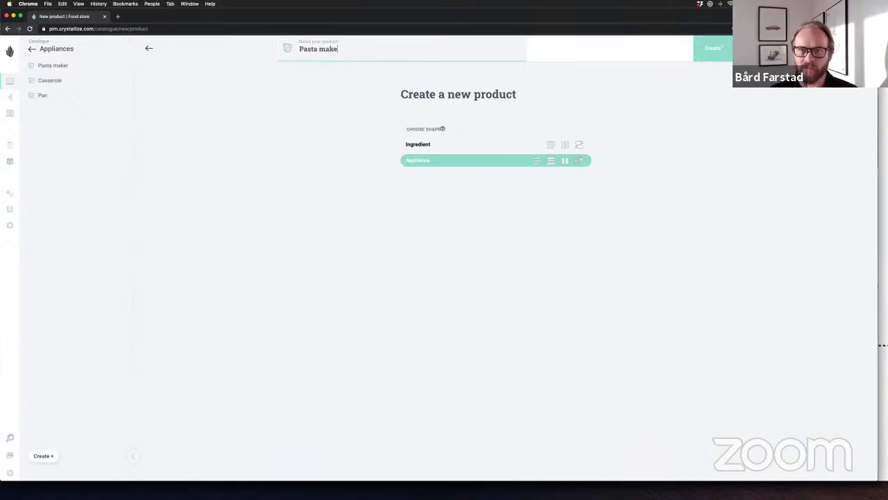
Choose Electric as the Type of Pasta maker v2 and review its Features and Control & programs properties
scroll(613, 227, down, 10)
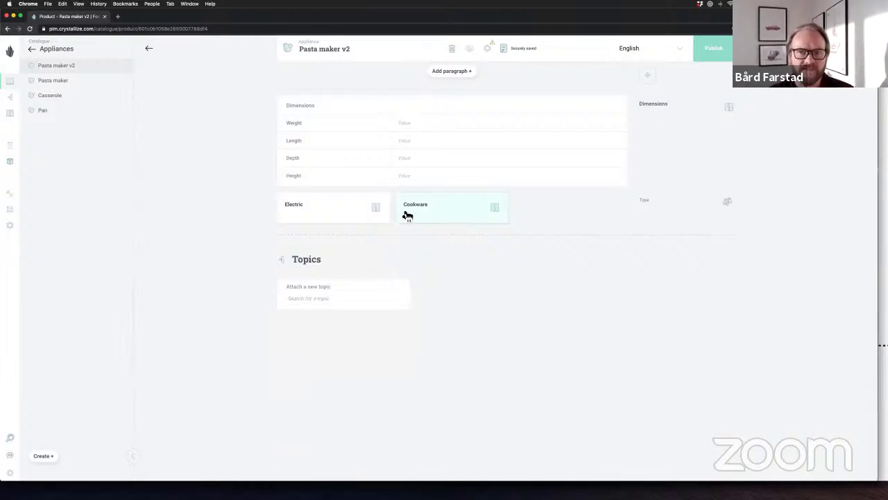
click(469, 215)
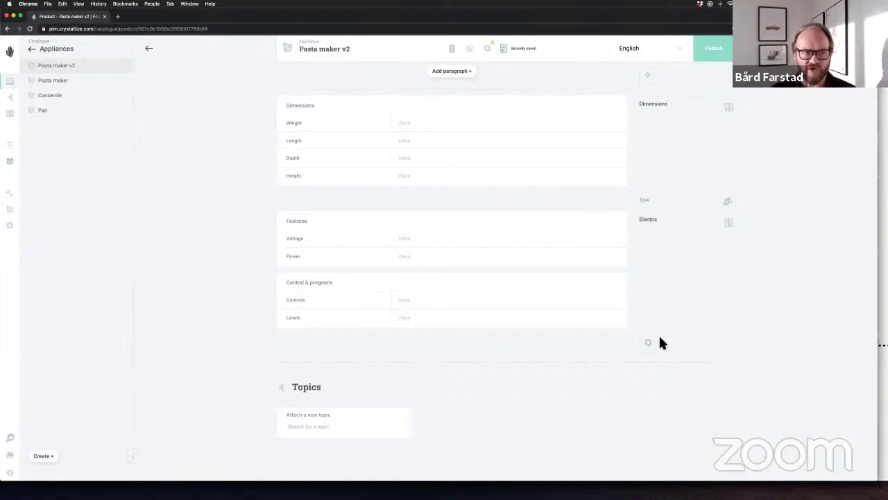
scroll(769, 337, up, 2)
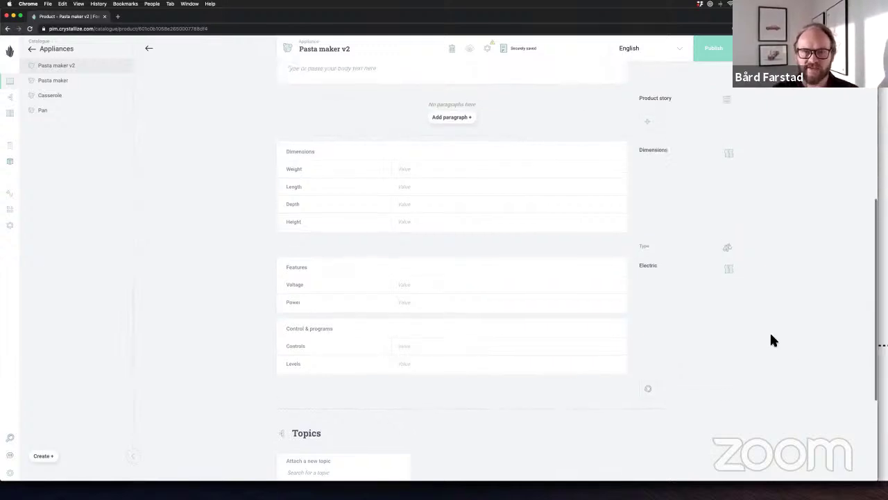
scroll(772, 340, up, 1)
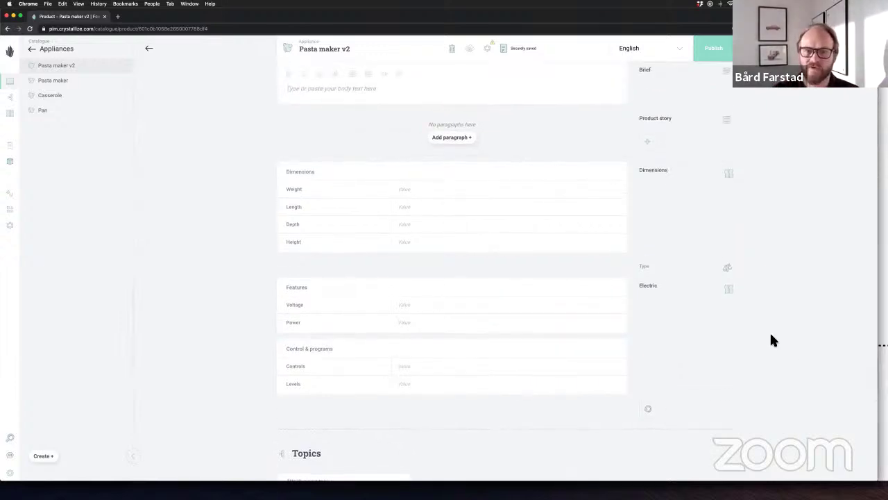
scroll(771, 335, down, 2)
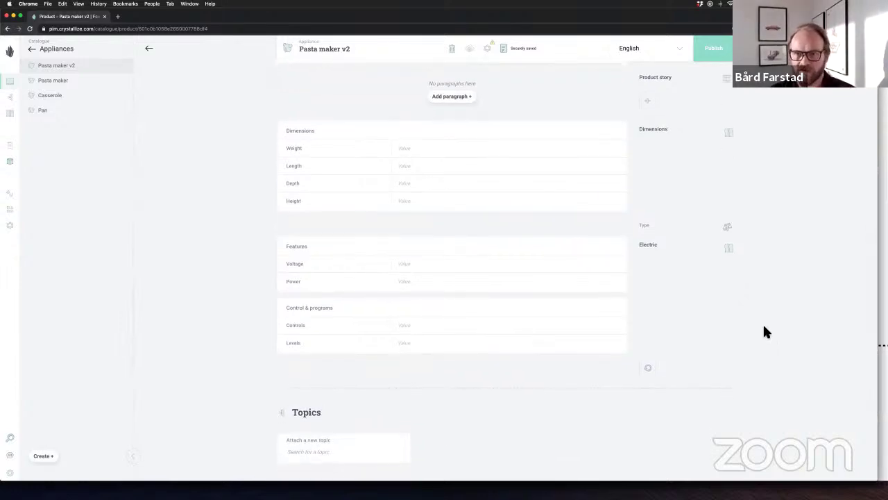
Look over Pasta maker v2's stock and price fields, variants, subscriptions and Appliance shape components
scroll(763, 327, up, 4)
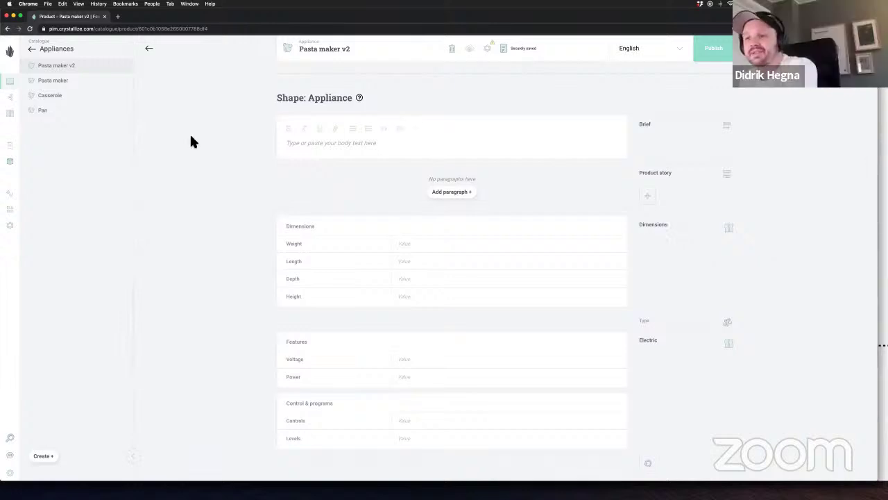
scroll(190, 133, down, 5)
scroll(188, 133, up, 12)
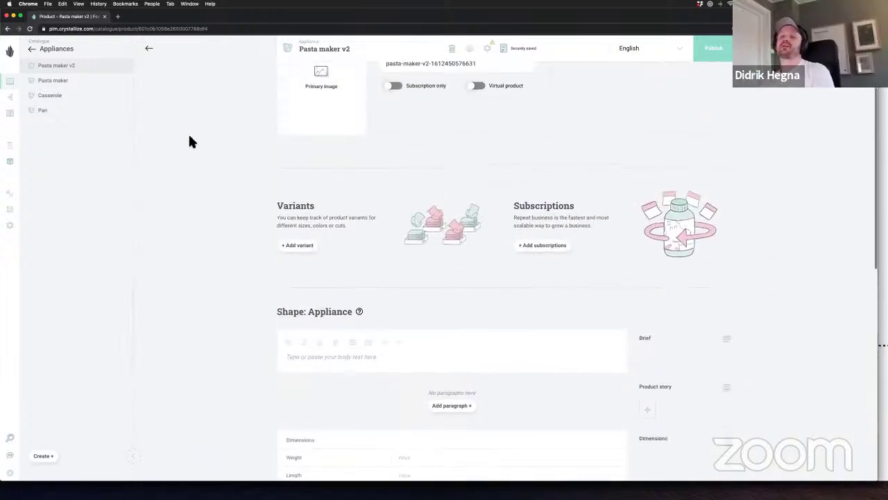
scroll(188, 133, up, 2)
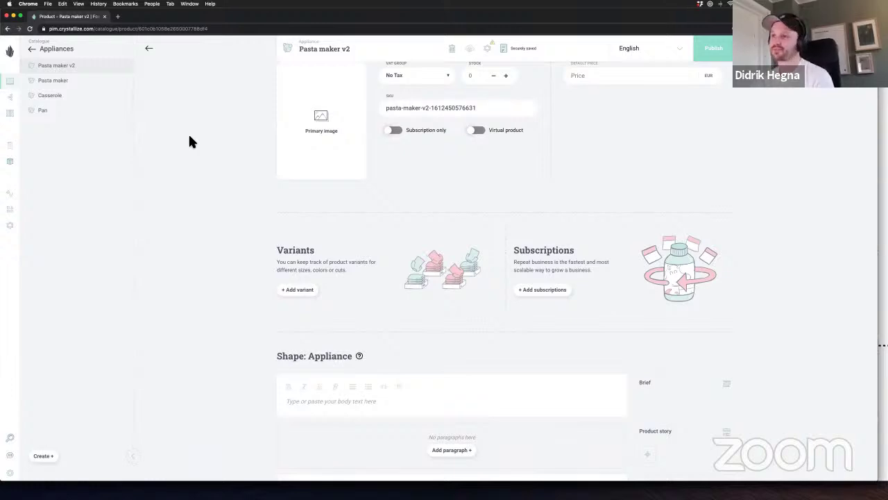
scroll(183, 148, up, 1)
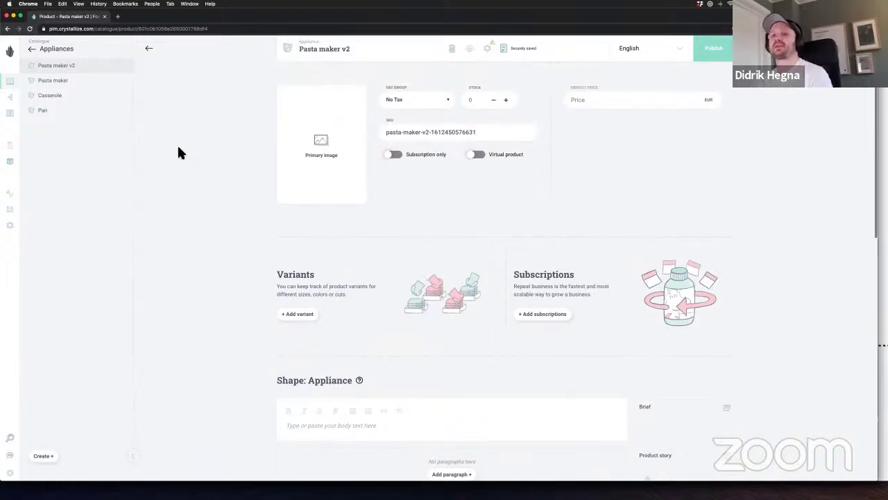
scroll(162, 151, down, 5)
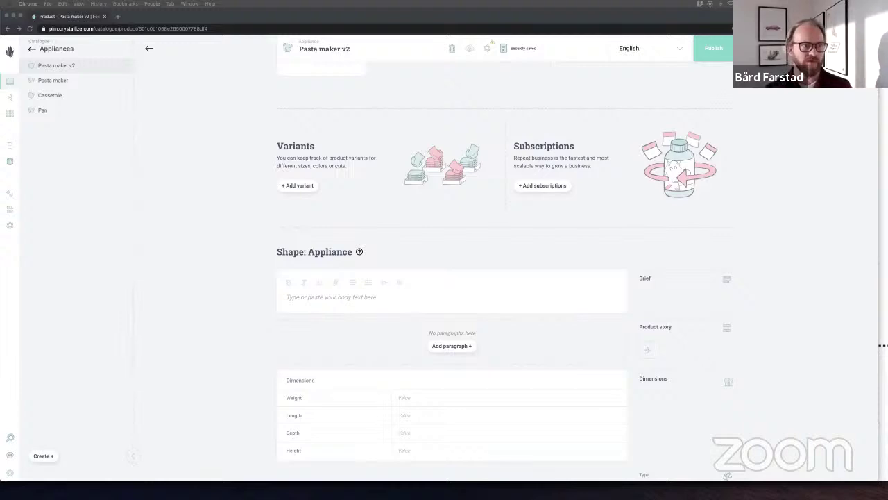
scroll(666, 208, up, 3)
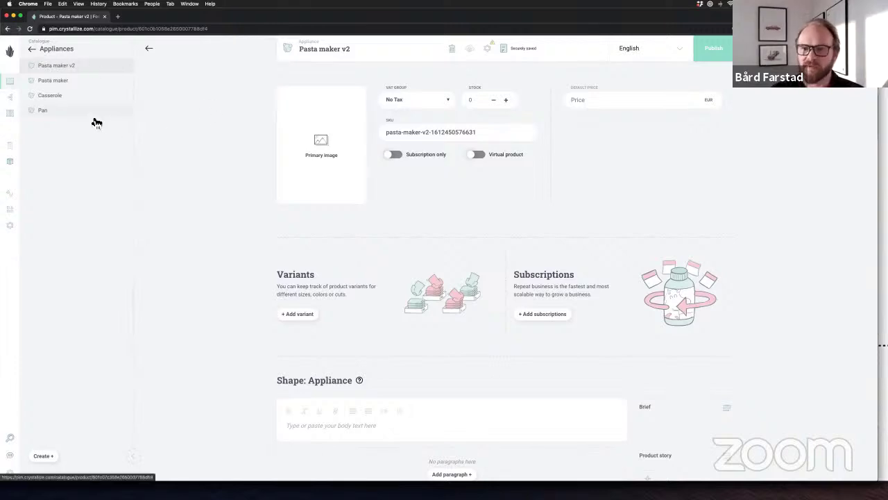
Open the Pan product and look over its dimensions and the Electric and Cookware options of its Type choice
click(96, 120)
scroll(184, 181, down, 5)
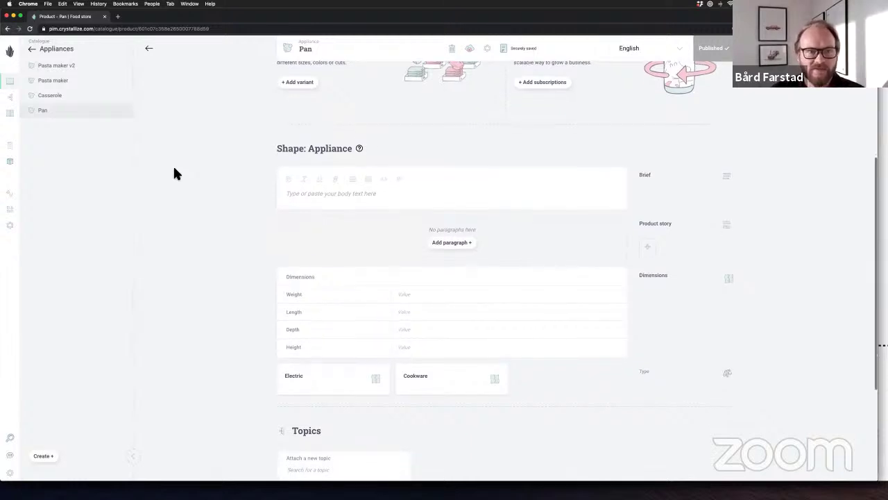
scroll(175, 169, down, 1)
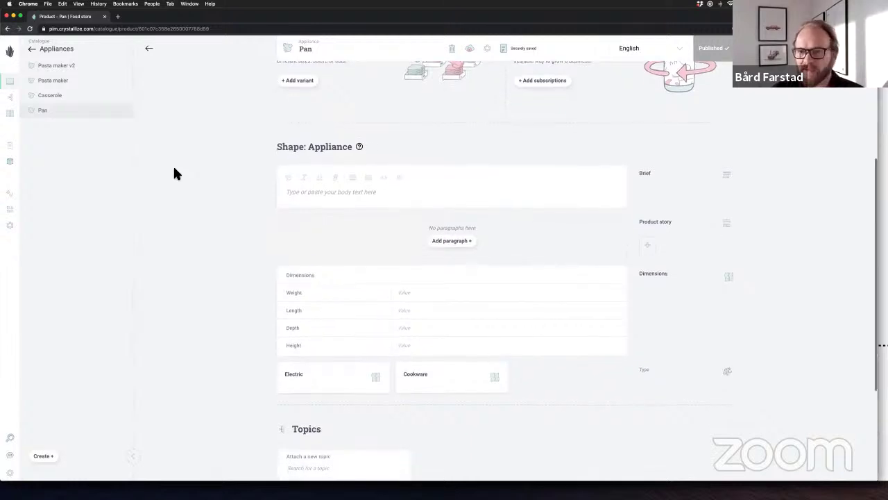
scroll(174, 173, up, 2)
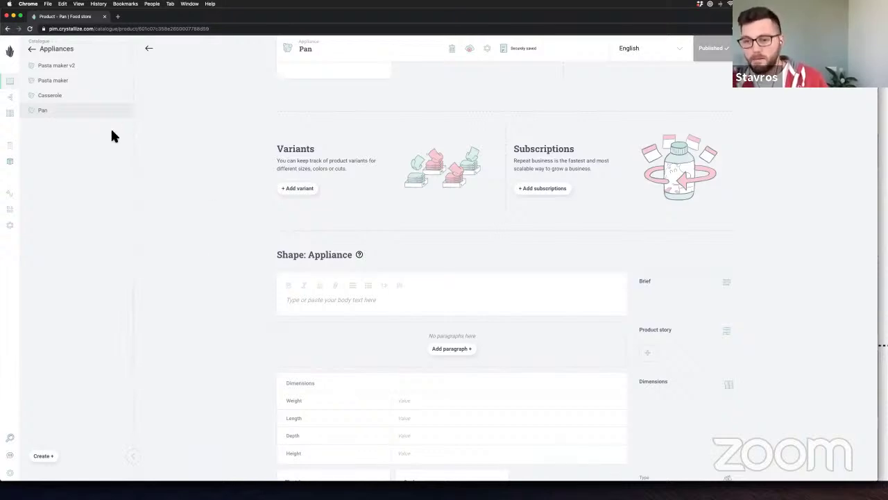
Open the "Tagliatelle with tomato and basil" recipe in the Recipes folder and examine its directions, prep time, ingredients and appliances
click(32, 48)
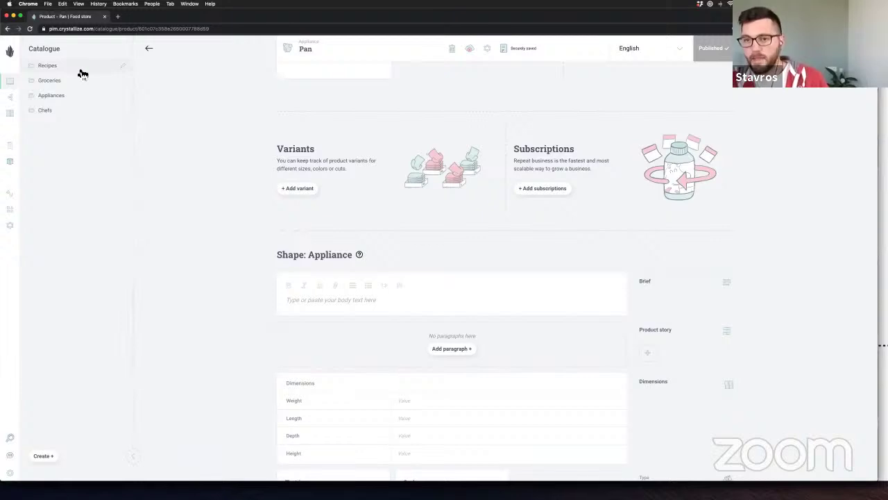
click(79, 72)
click(79, 69)
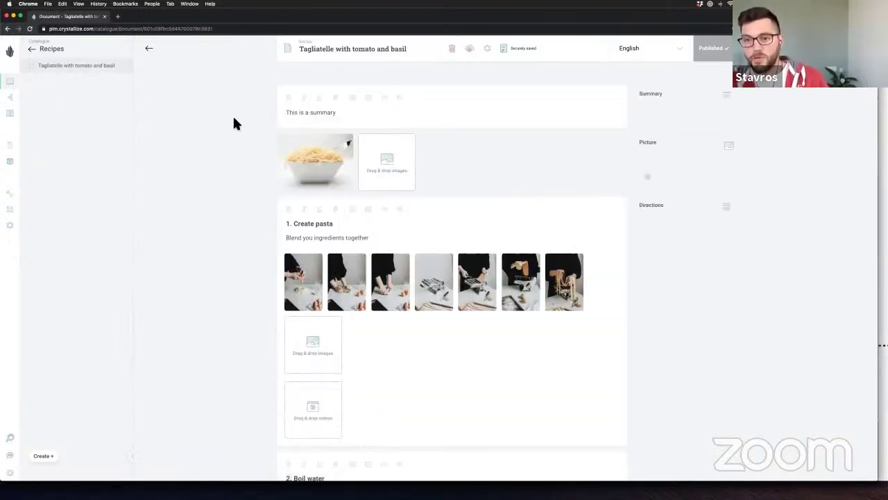
scroll(234, 123, down, 5)
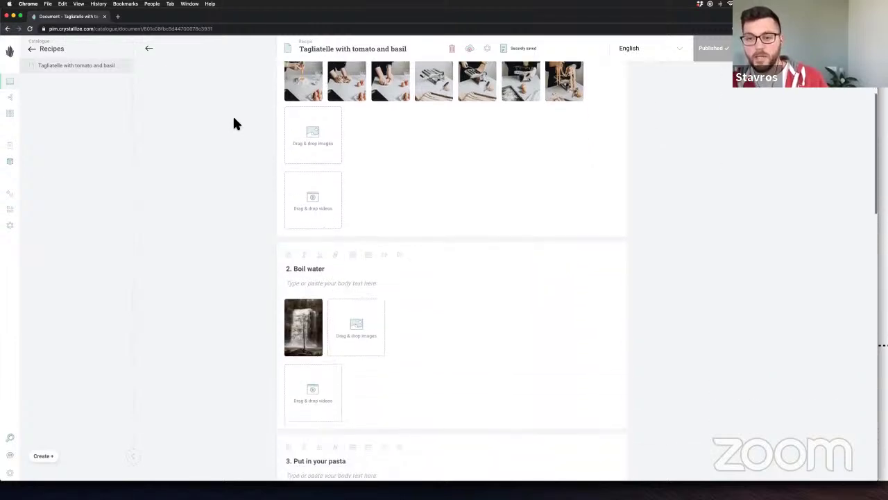
scroll(234, 123, down, 10)
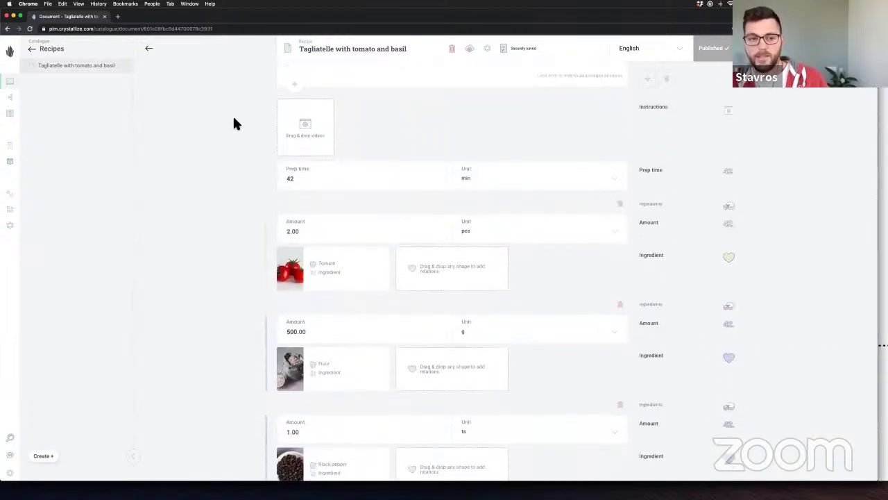
scroll(234, 123, down, 2)
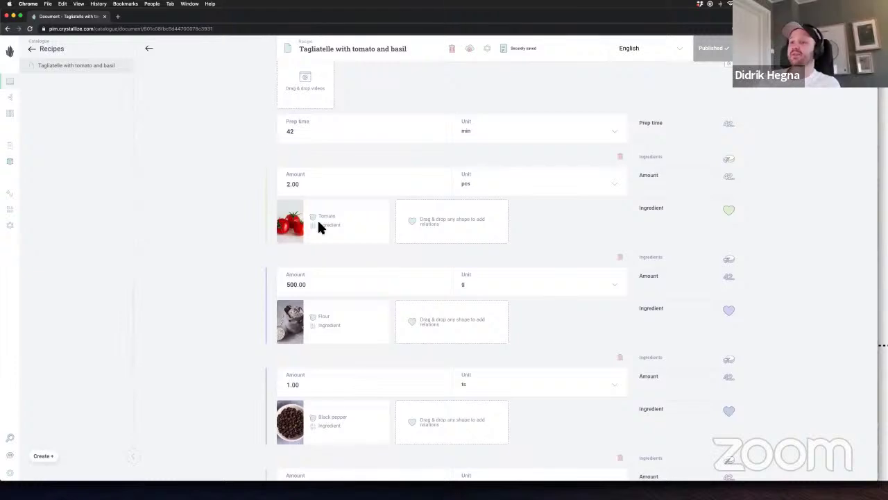
scroll(326, 321, down, 5)
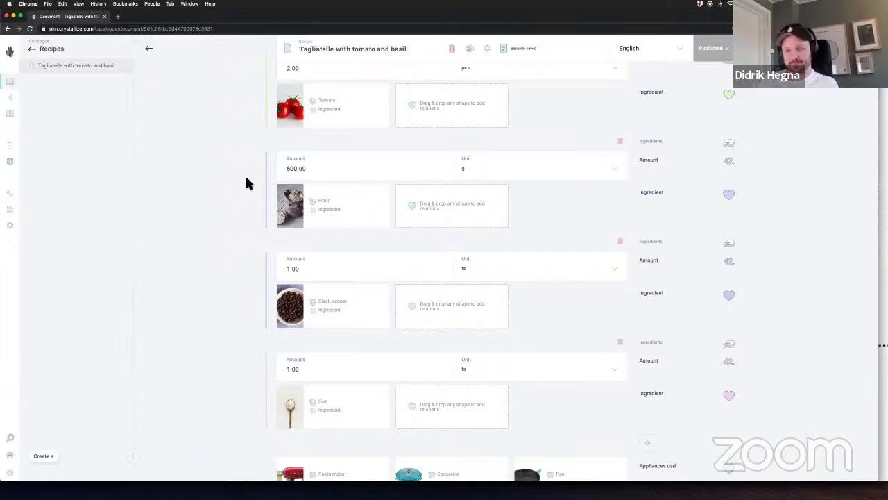
scroll(247, 179, down, 2)
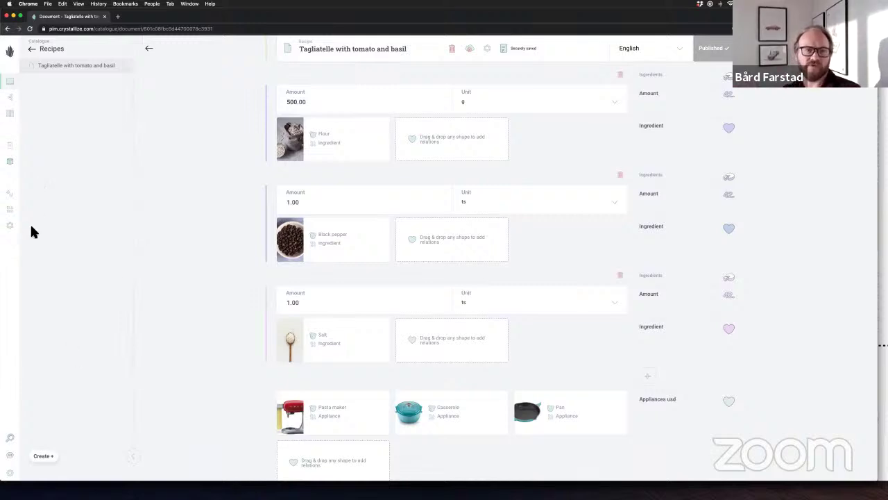
Open the Recipe document shape and add a Numeric component named "Servings" below Chef
click(10, 209)
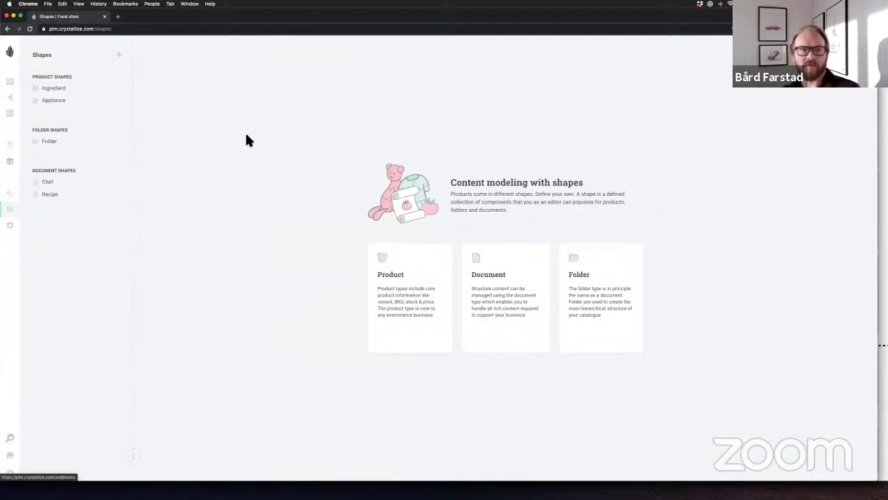
click(73, 194)
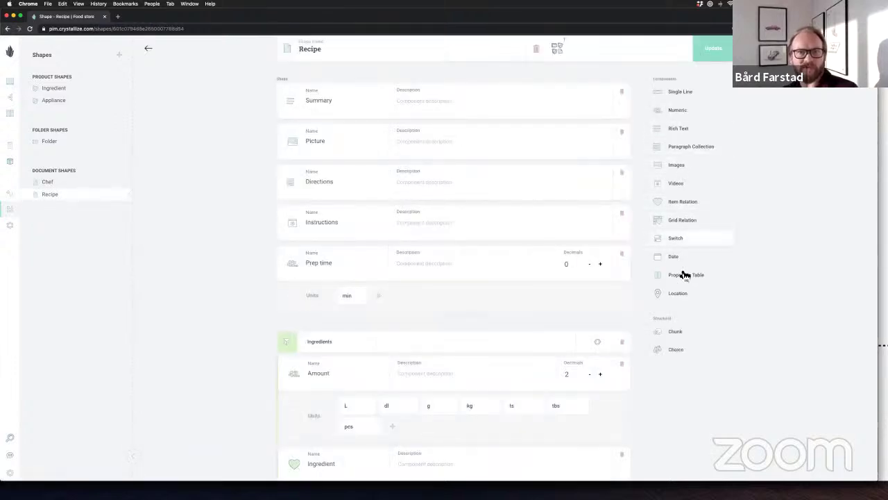
drag(671, 110, 369, 243)
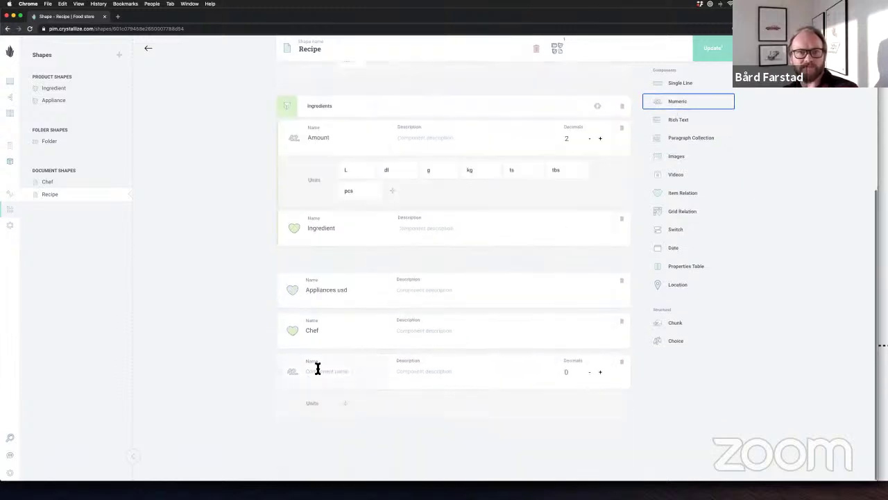
click(315, 371)
text(S)
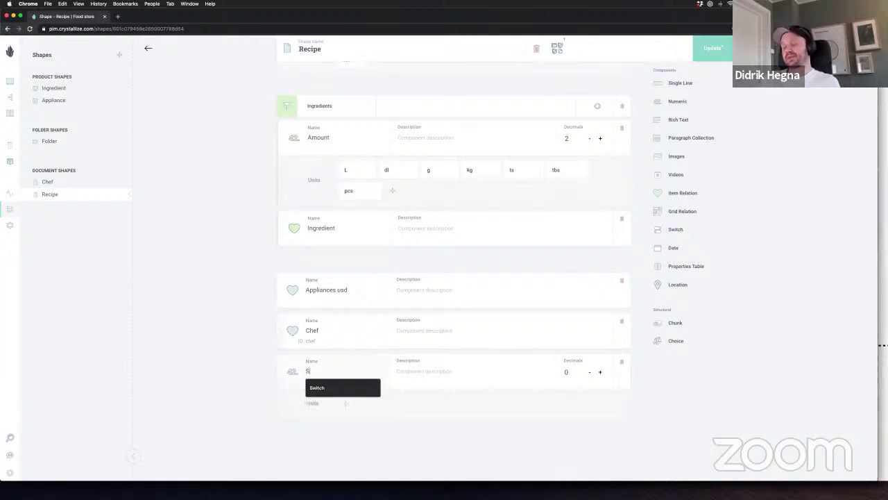
text(erv)
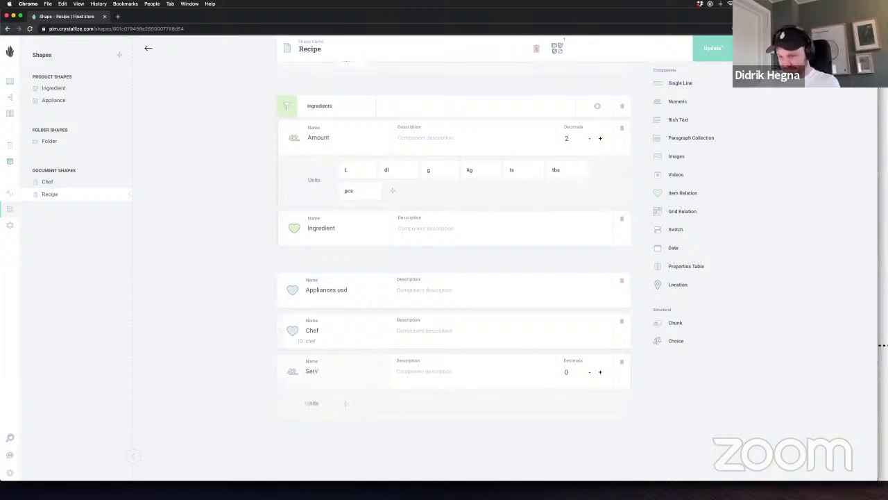
text(ings)
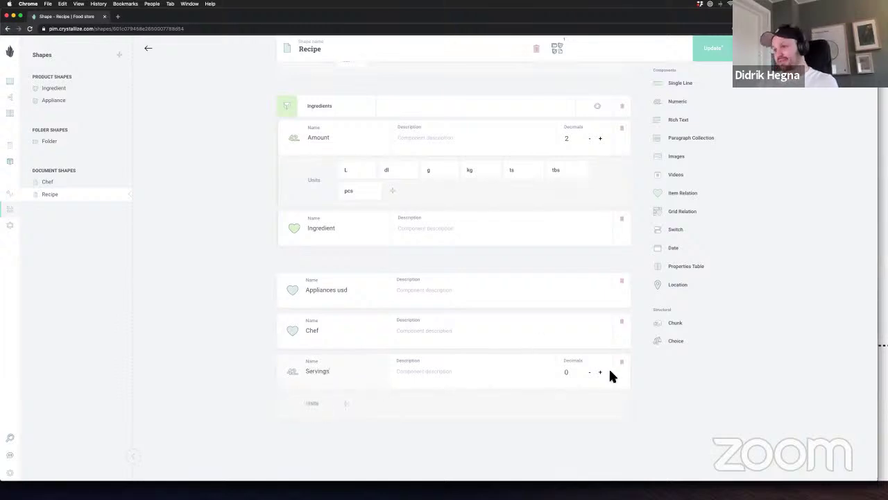
Add the unit "persons" to the Servings component
click(346, 404)
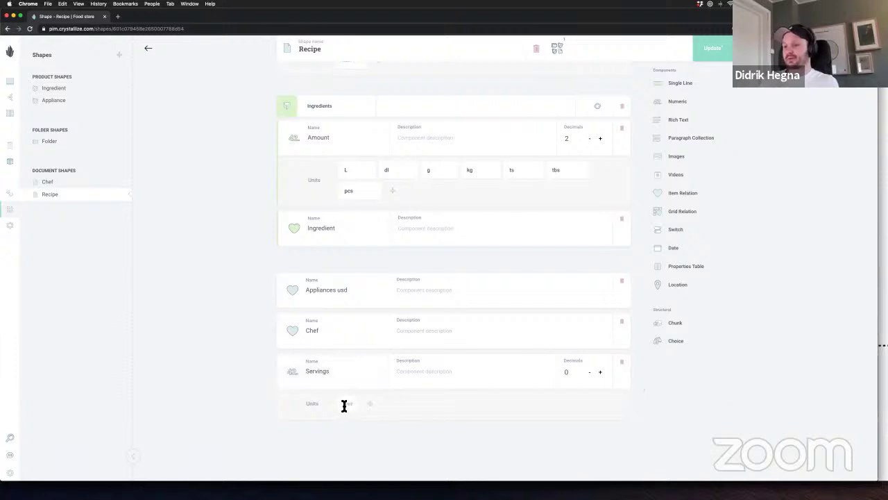
text(persons)
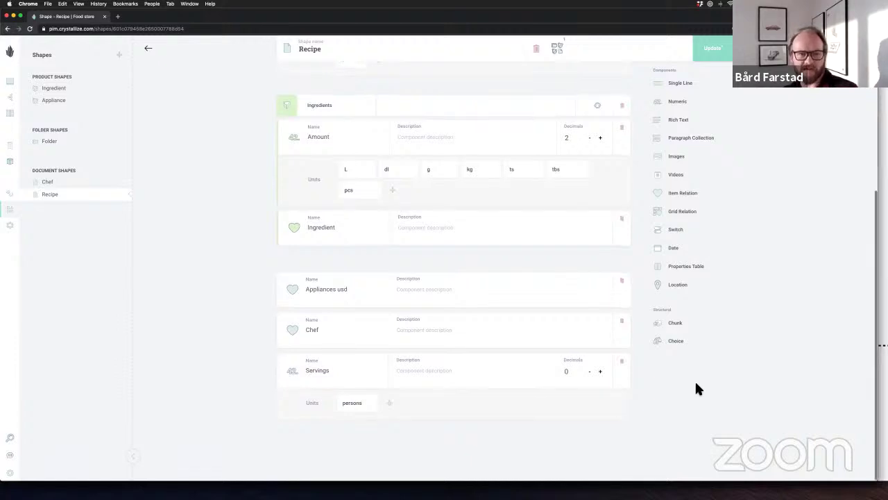
scroll(695, 380, down, 1)
double_click(352, 402)
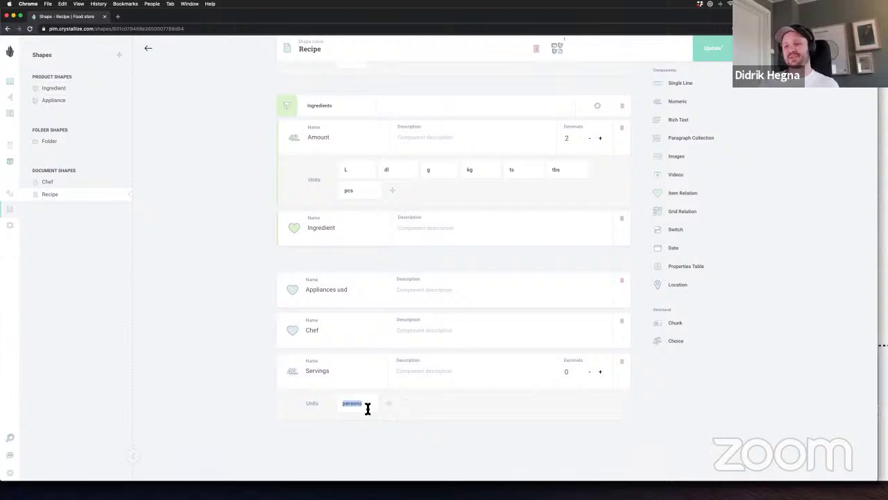
click(347, 403)
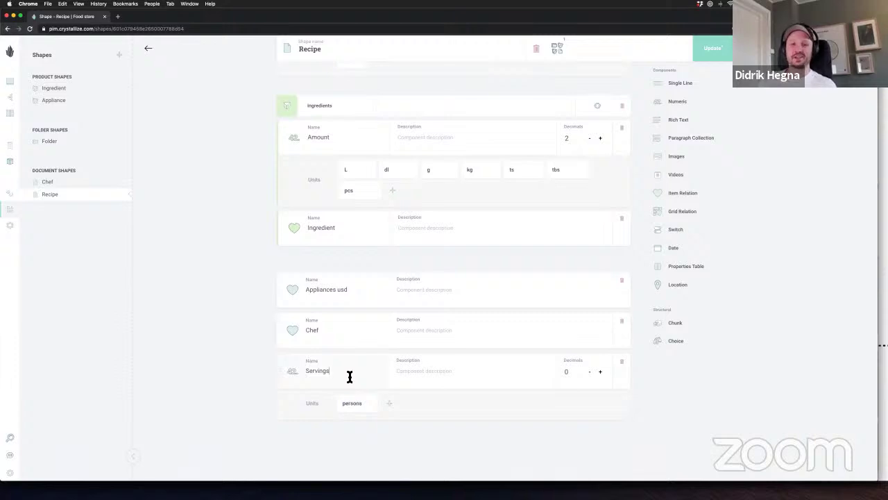
Try the name "Persons" for the Numeric component below Chef, and restore its name to "Servings"
double_click(350, 376)
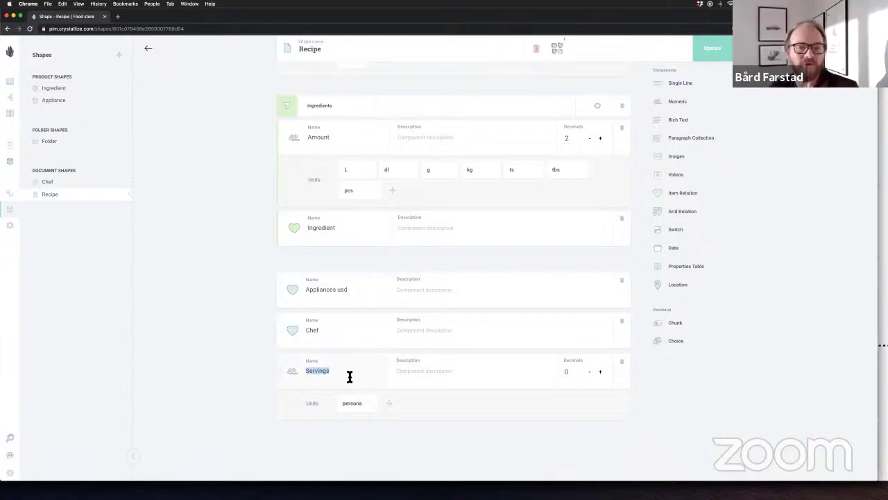
text(Persons)
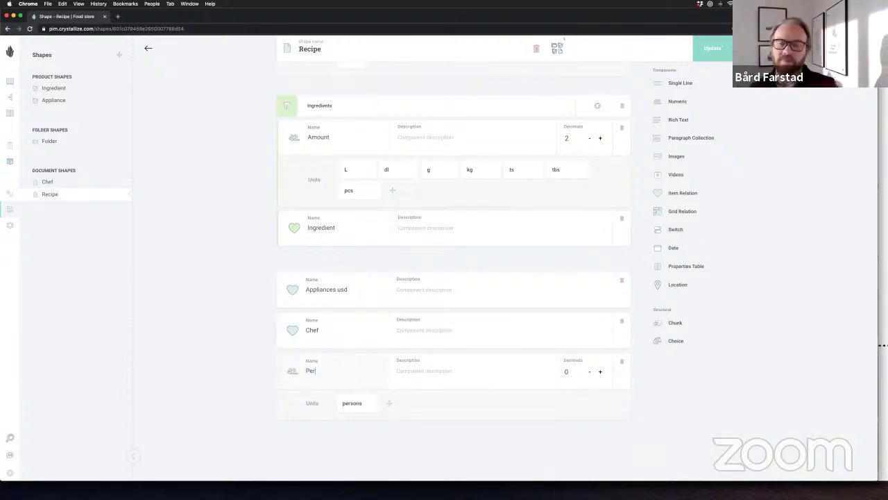
double_click(361, 403)
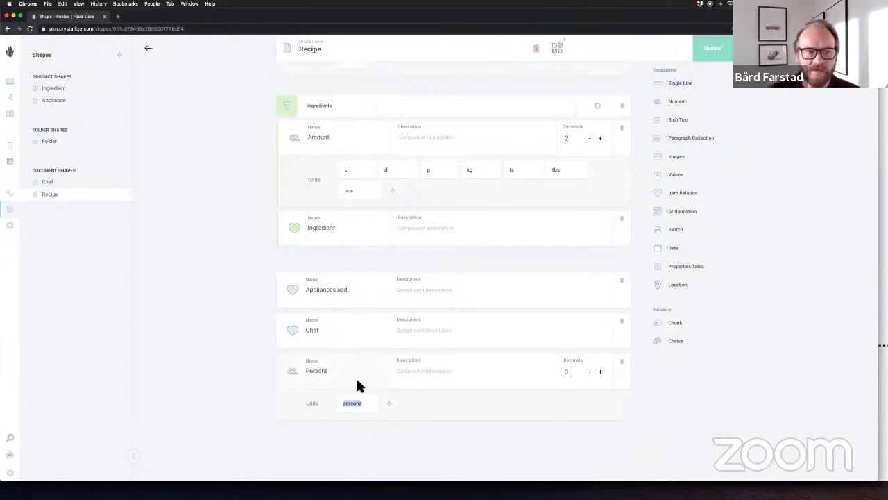
double_click(358, 374)
text(Ser)
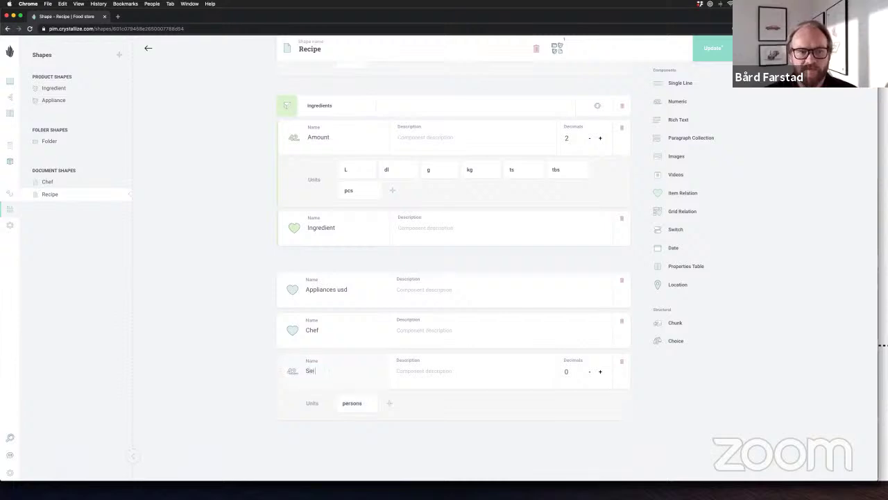
text(vings)
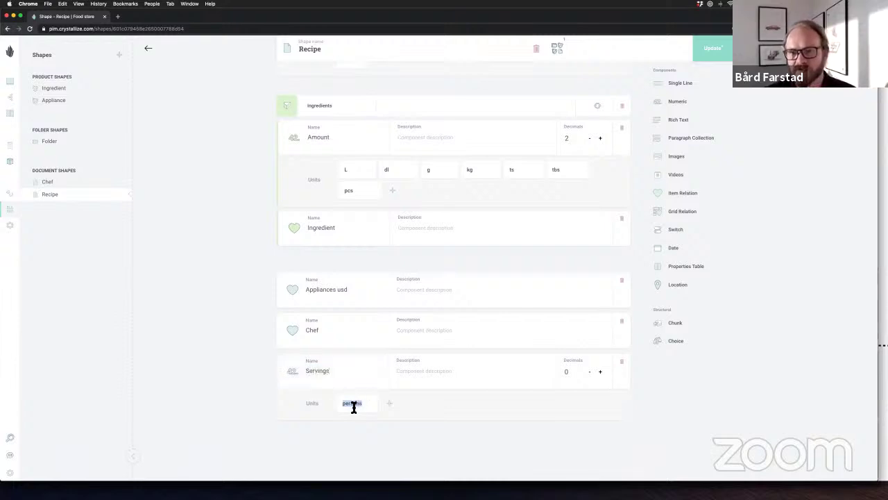
Re-enter the Servings component's unit as "persons"
double_click(354, 405)
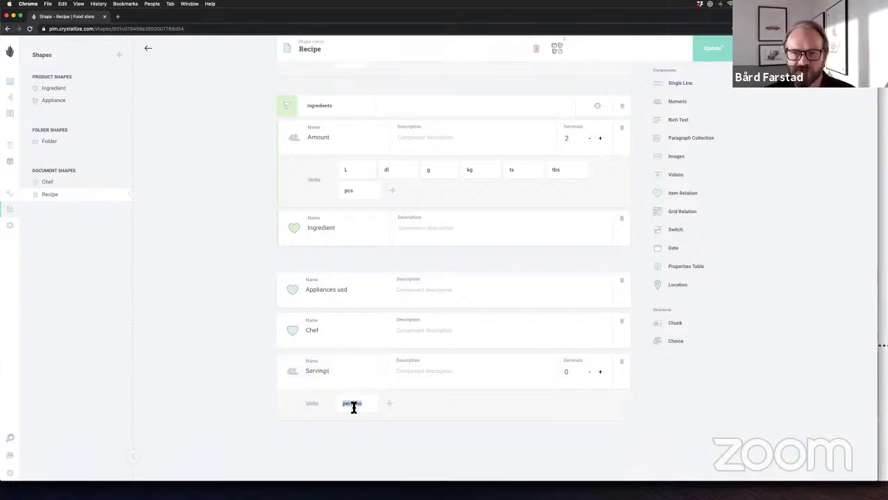
text(per)
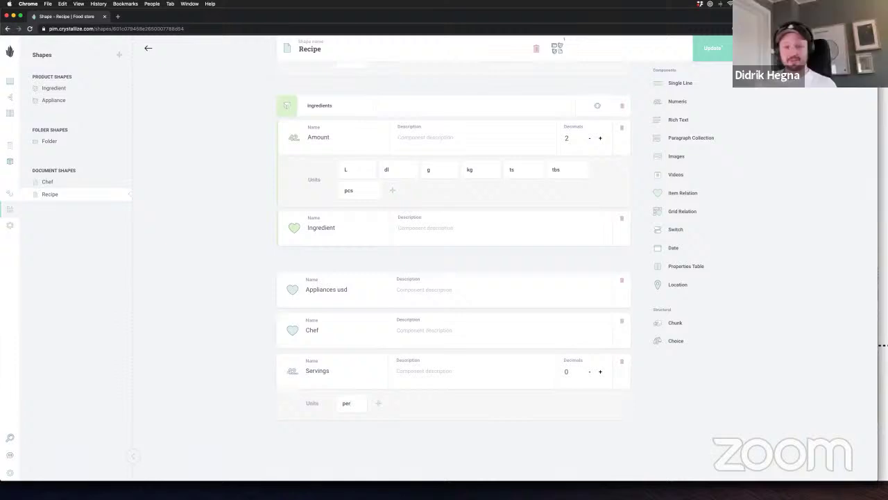
text(sons)
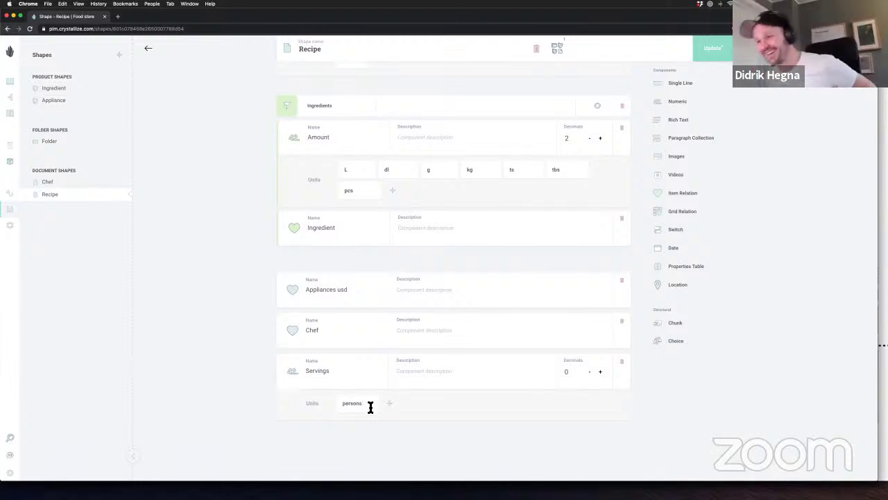
key(BackSpace)
key(BackSpace)
key(BackSpace)
key(BackSpace)
key(BackSpace)
key(BackSpace)
key(BackSpace)
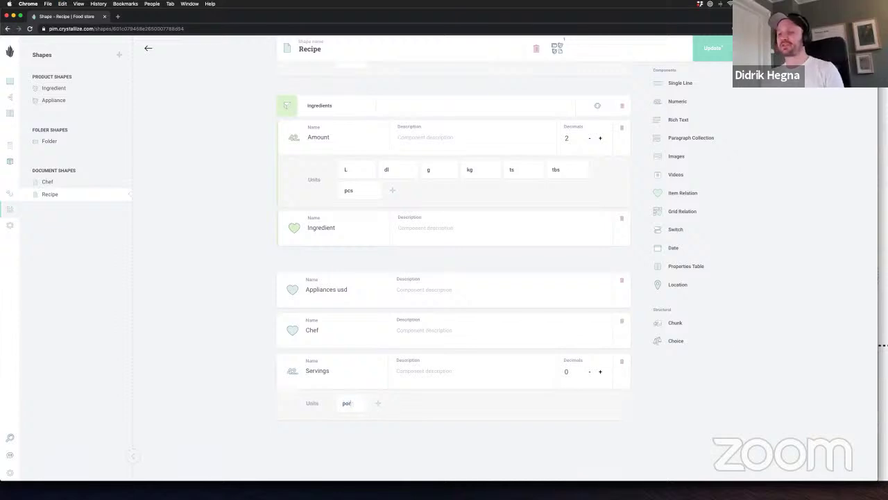
text(persons)
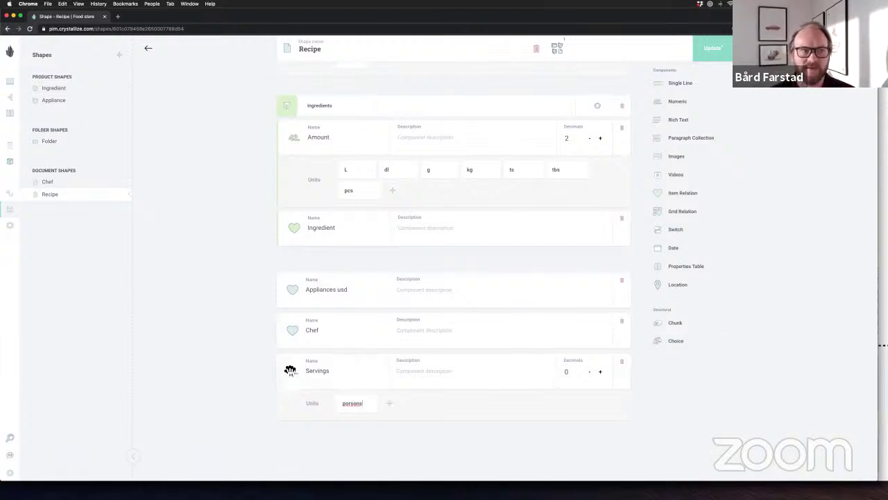
Move the Servings component up the Recipe shape so that it sits between Picture and Directions
drag(290, 370, 300, 134)
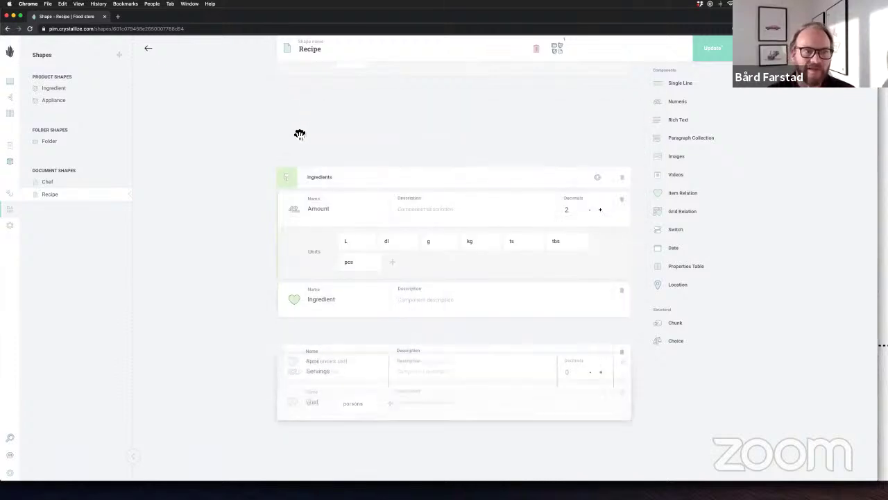
scroll(311, 199, up, 5)
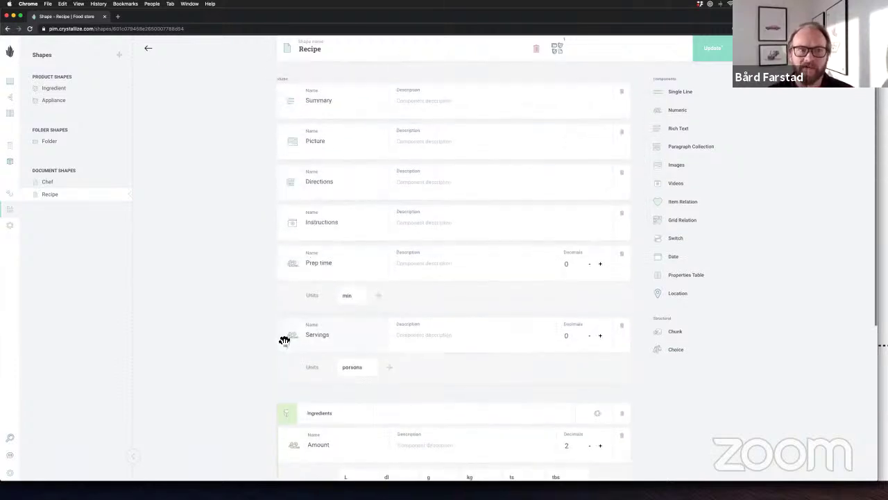
drag(285, 340, 173, 325)
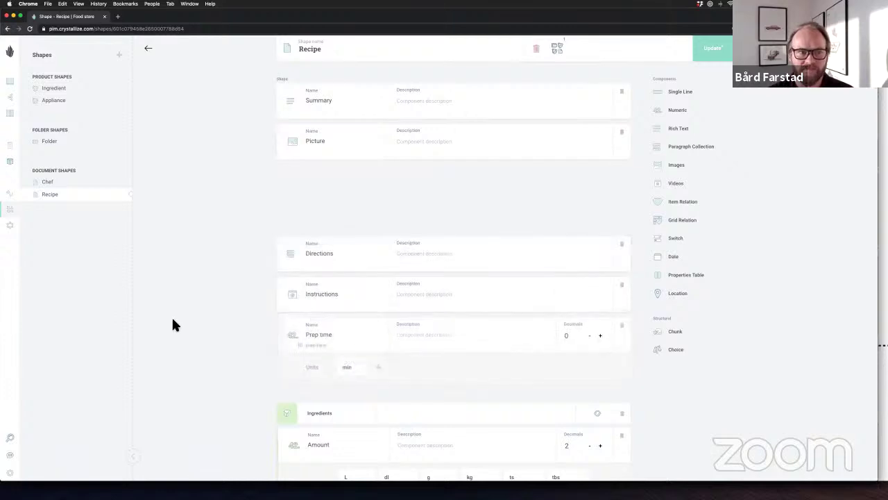
drag(197, 243, 244, 263)
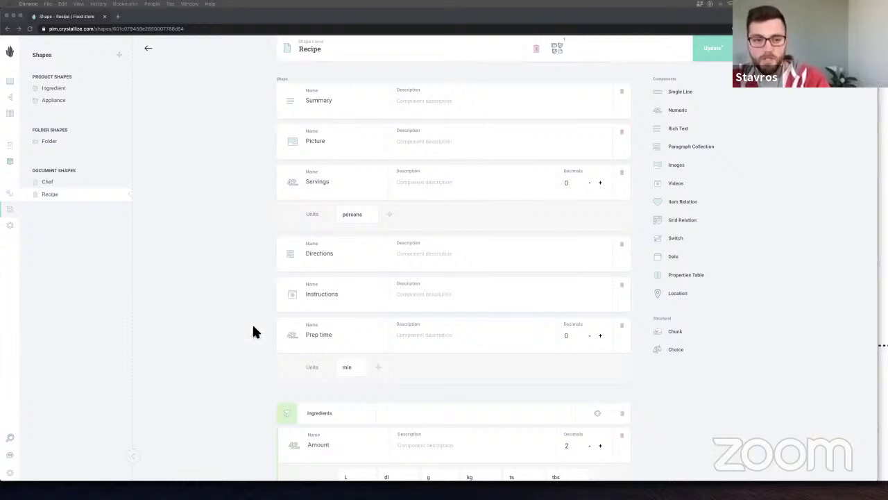
scroll(243, 331, down, 3)
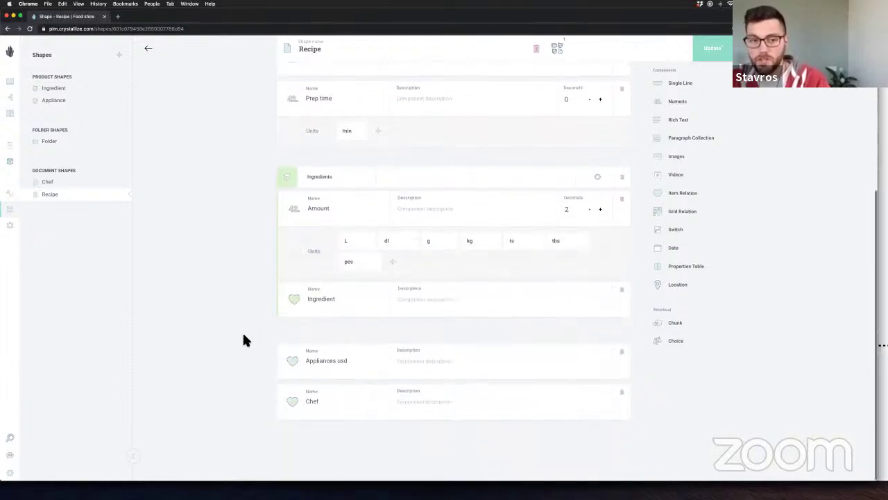
scroll(244, 335, up, 3)
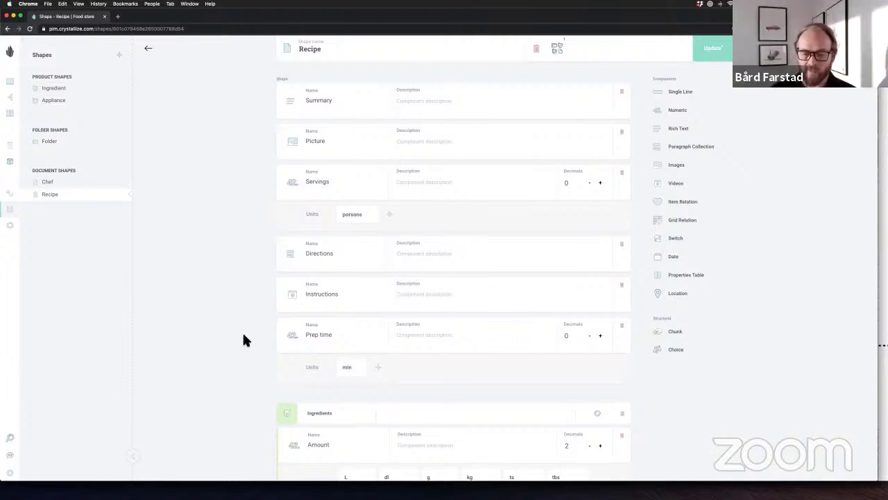
scroll(243, 331, left, 5)
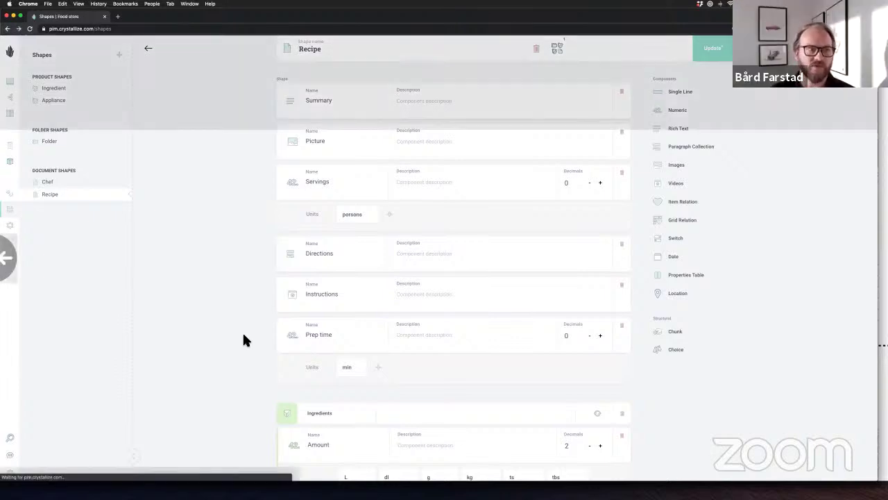
click(502, 275)
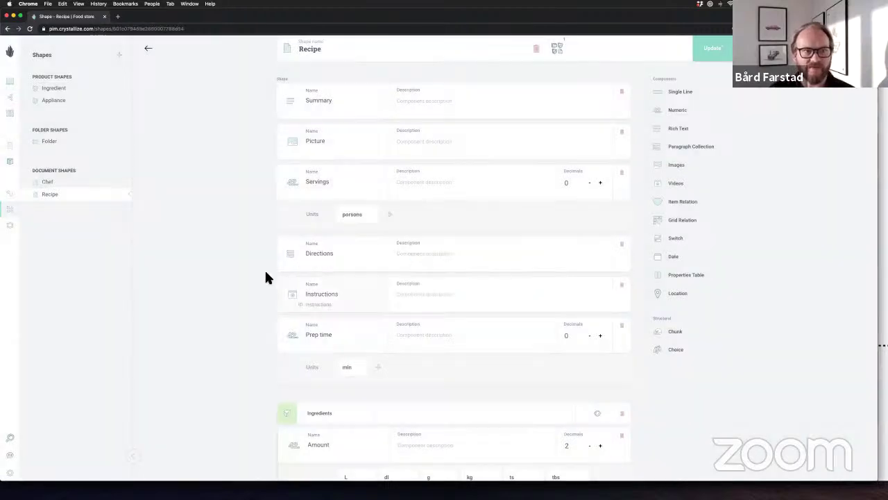
scroll(266, 277, down, 5)
scroll(266, 276, down, 1)
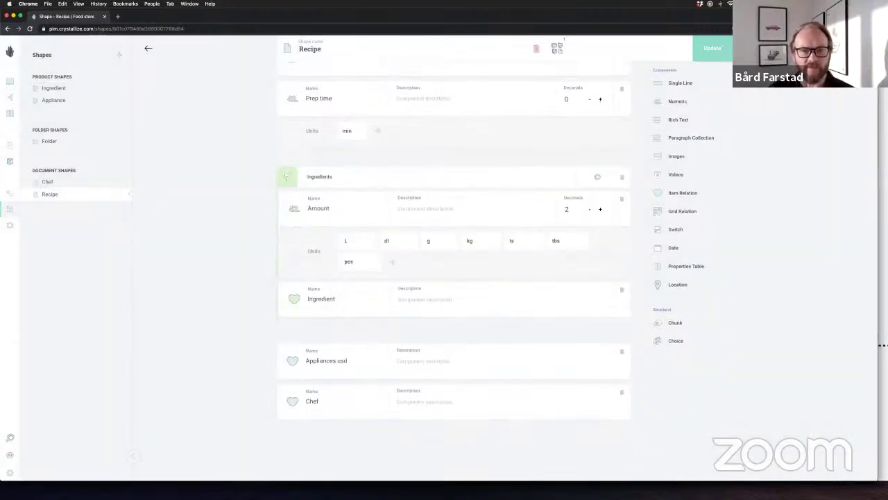